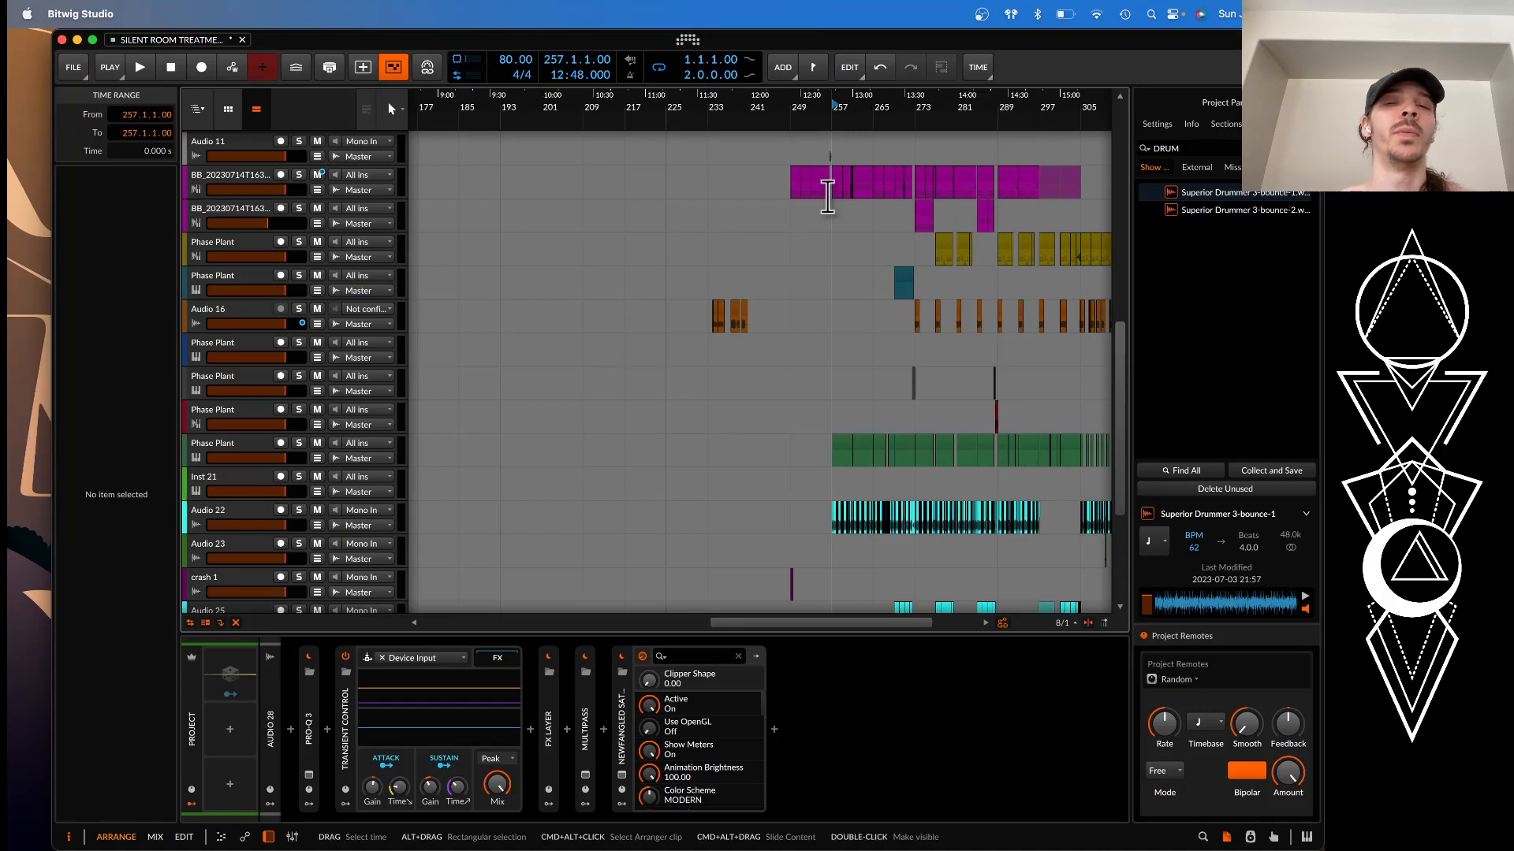
Play the arrangement from the bar 253 clip on the second BB_20230714 track and stop at about bar 261
double_click(797, 219)
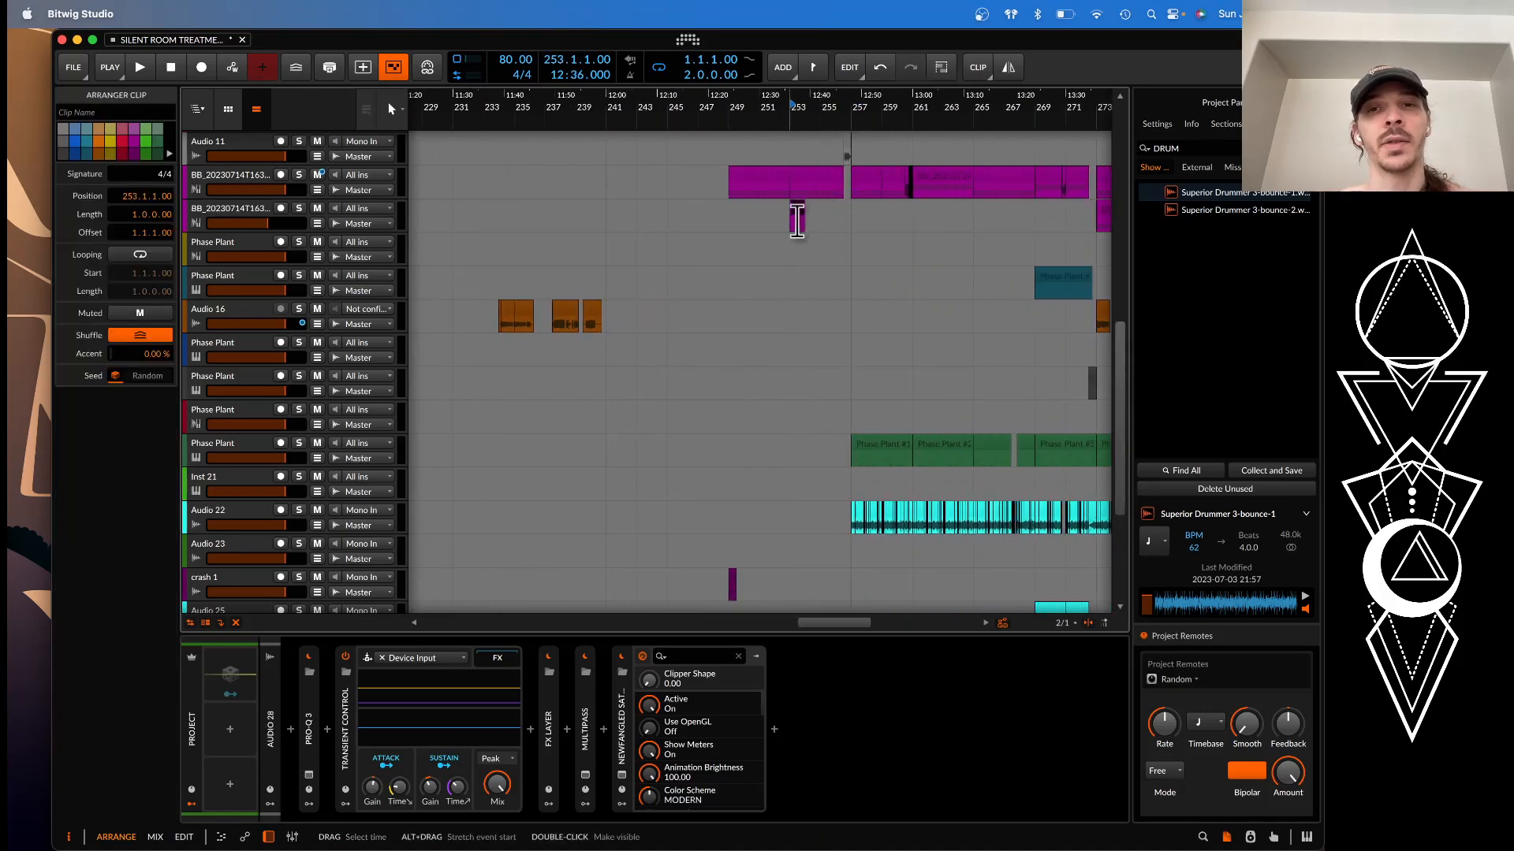
key("space")
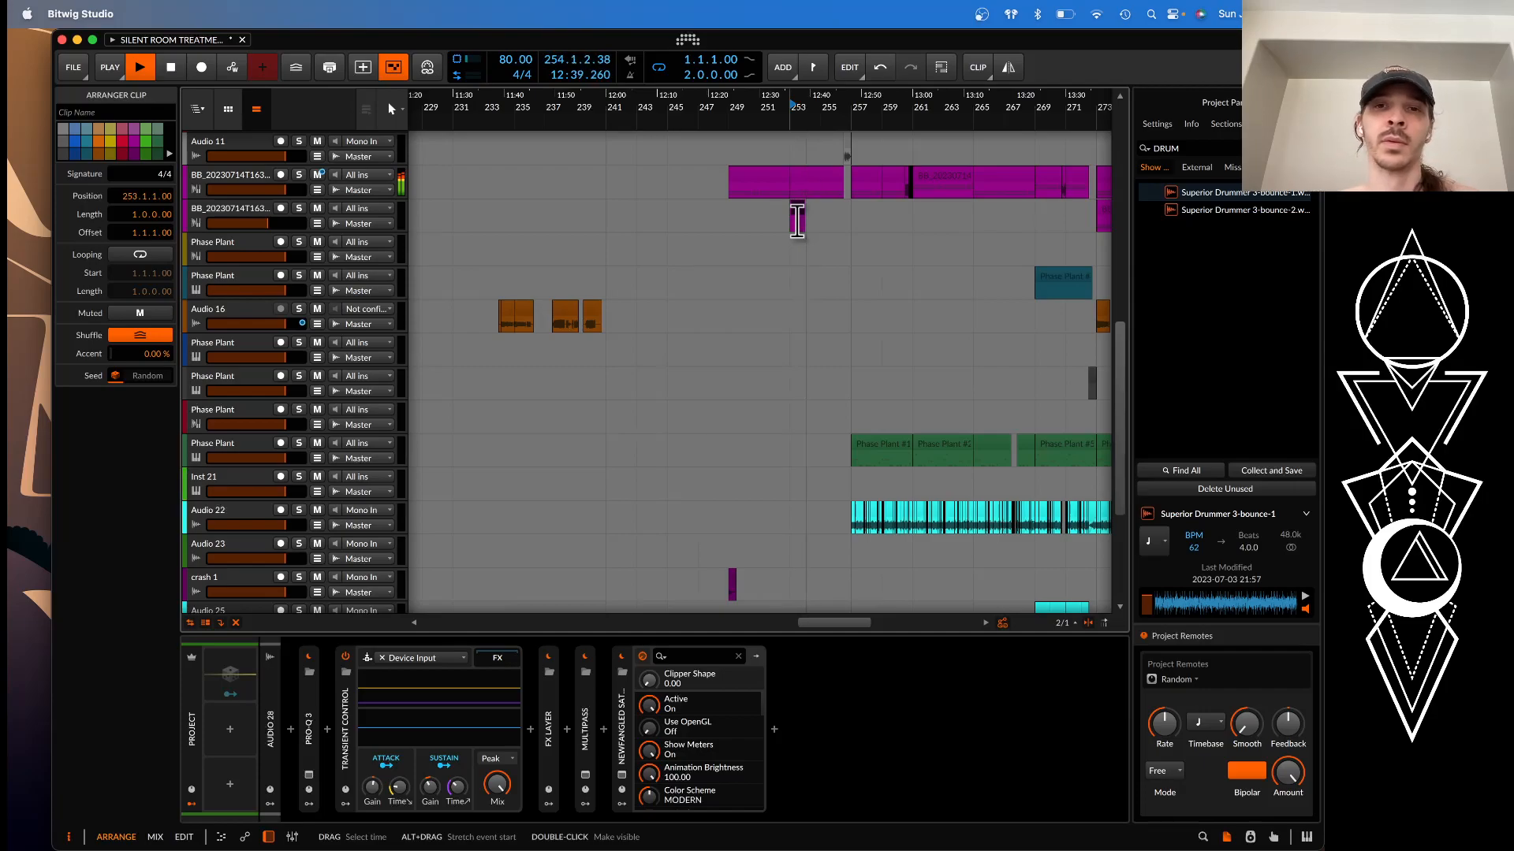
scroll(797, 220, "right", 3)
scroll(797, 220, "up", 1)
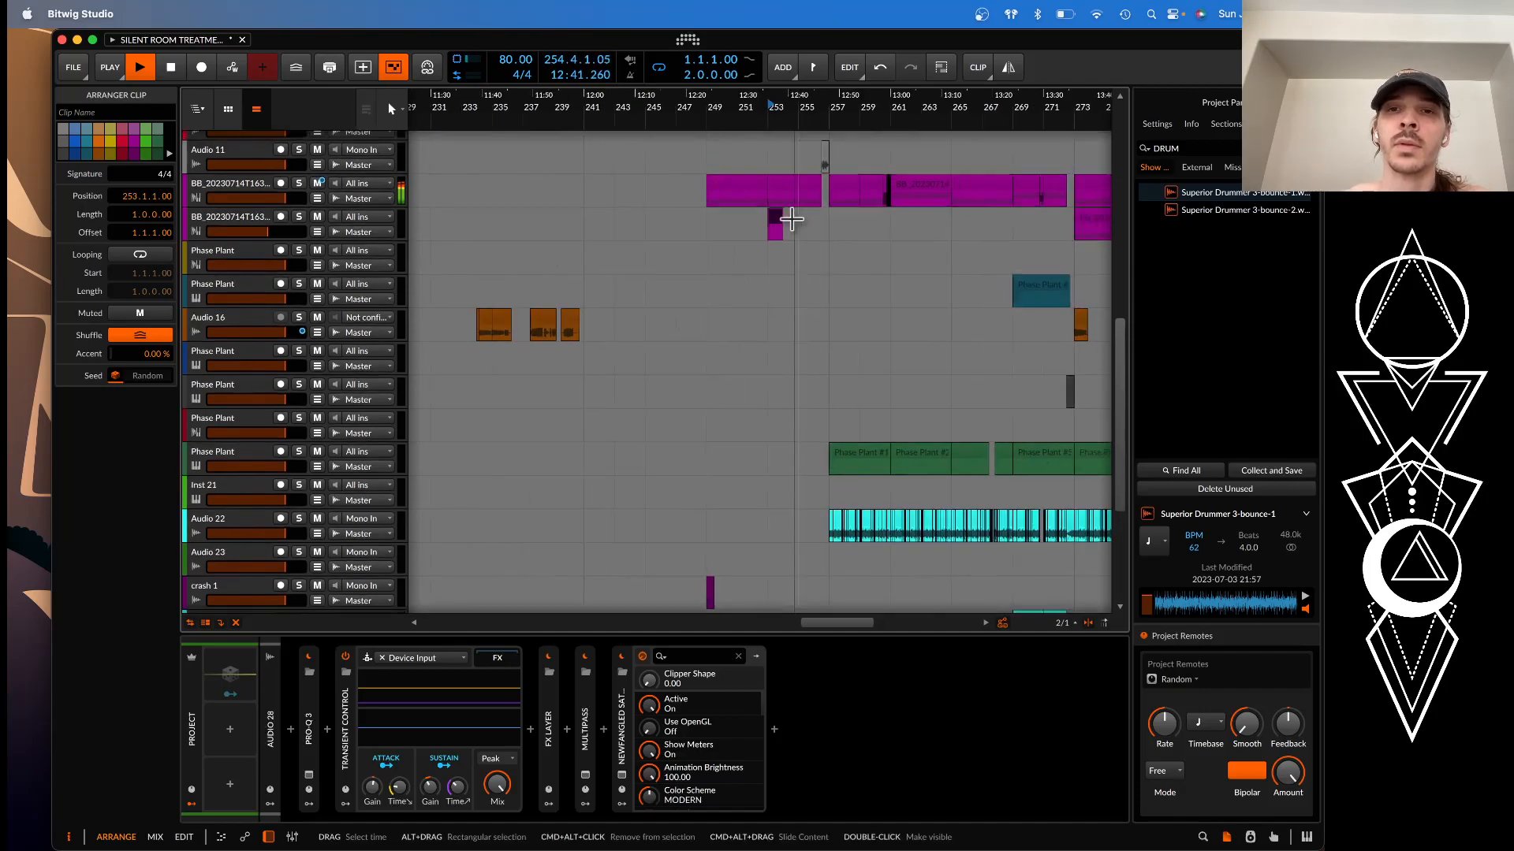
scroll(797, 223, "up", 5)
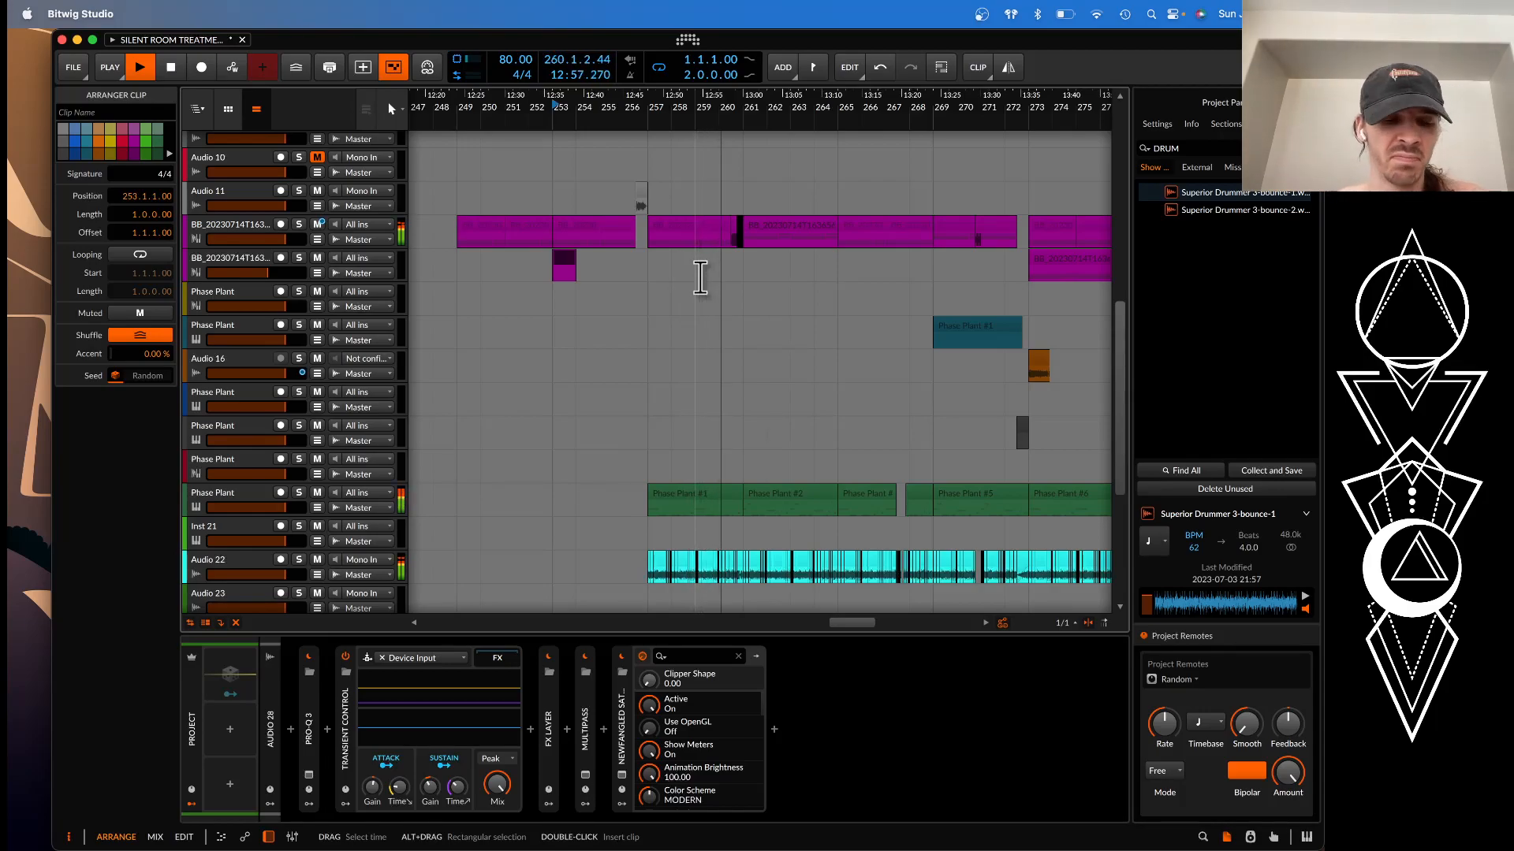
scroll(701, 275, "up", 1)
scroll(700, 276, "up", 2)
scroll(699, 280, "up", 1)
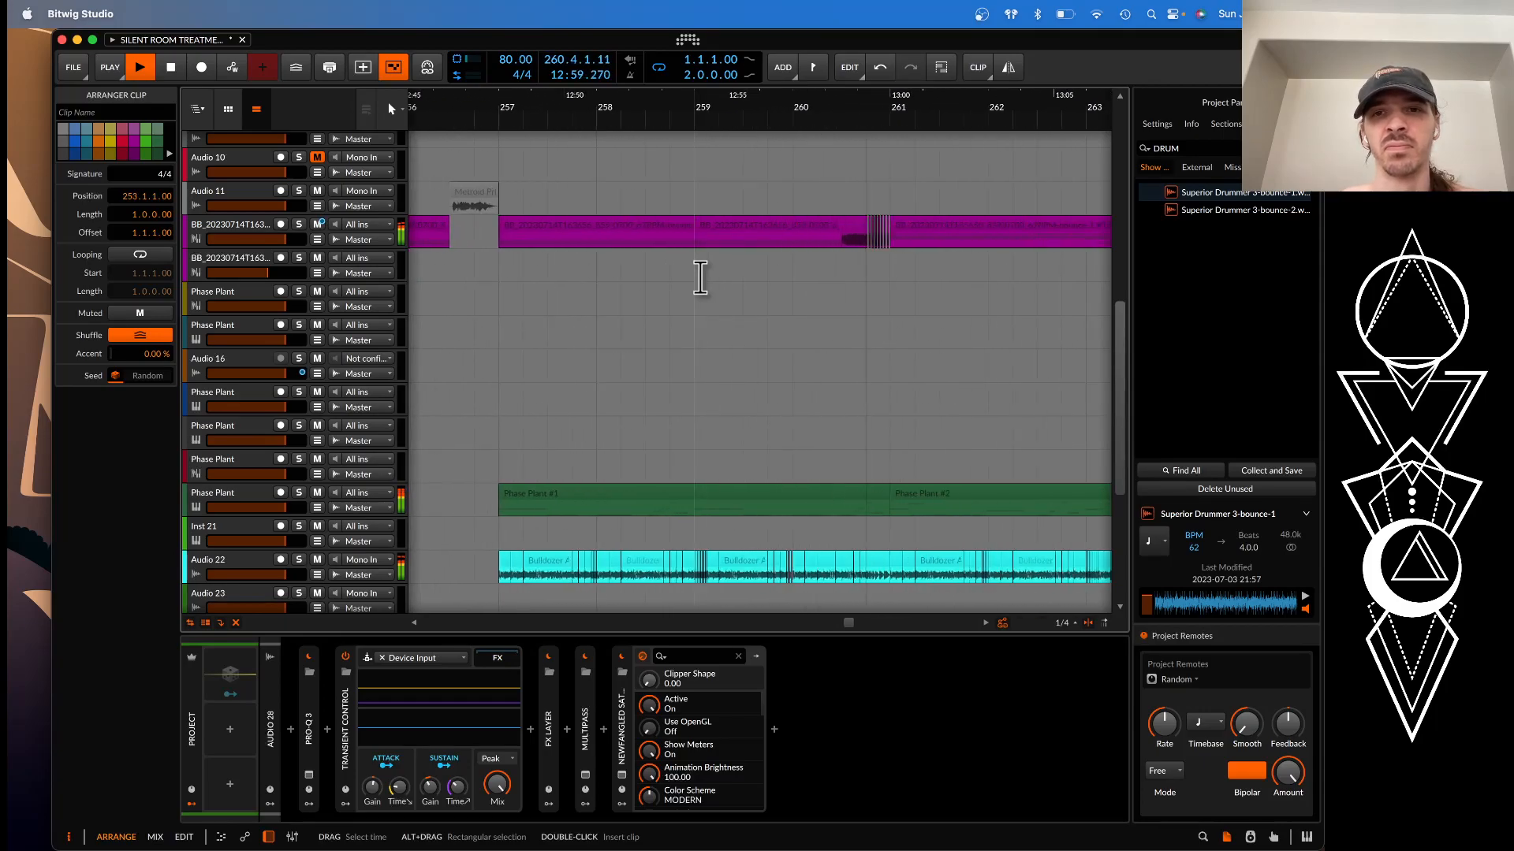
scroll(699, 279, "down", 1)
key("space")
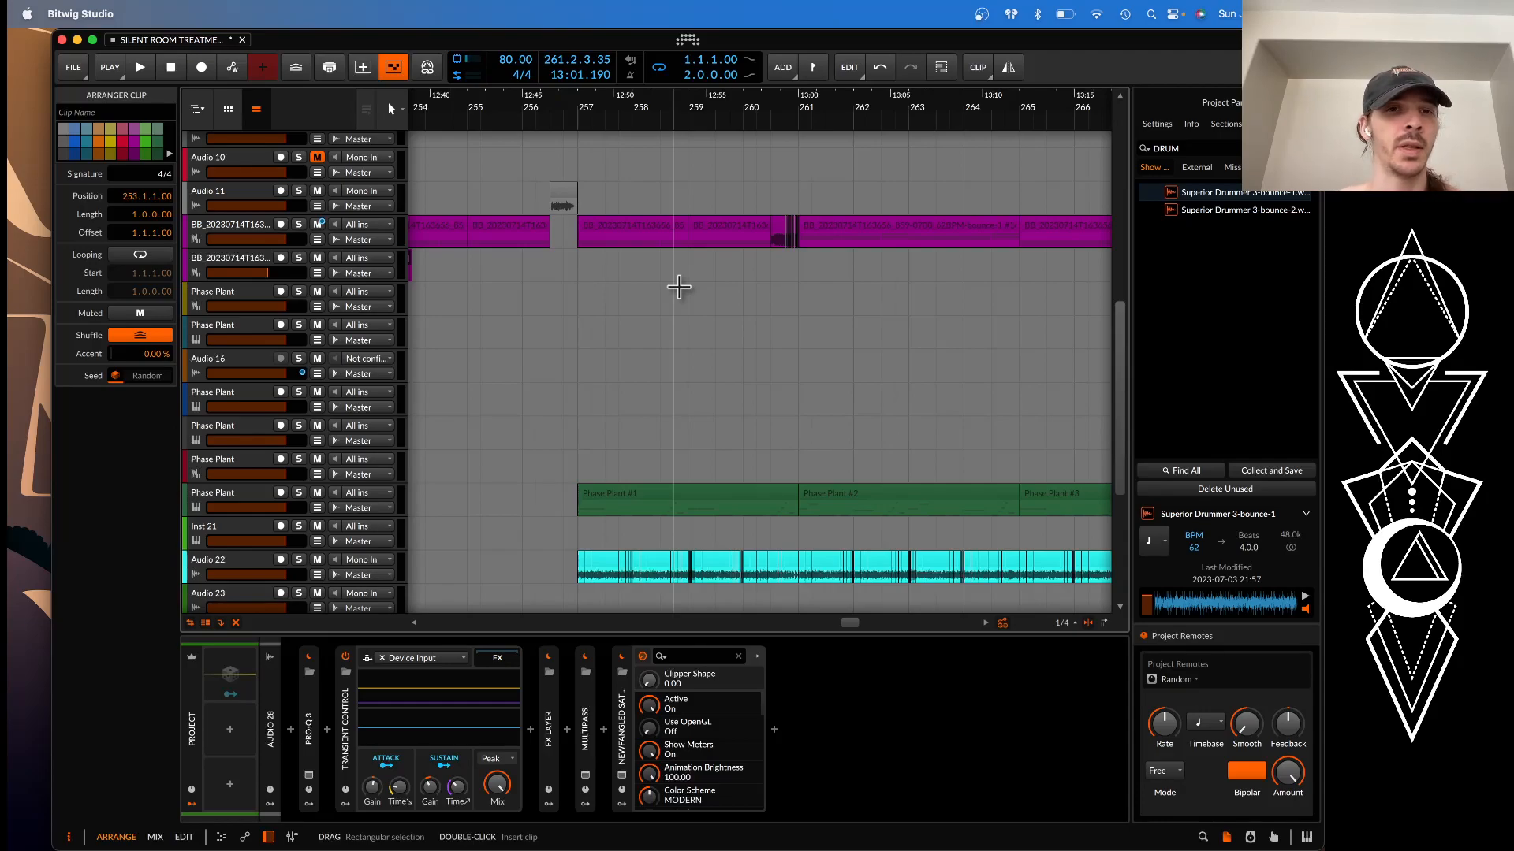
Place the playback start at bar 257, where the Audio 22 clips begin
scroll(679, 287, "down", 5)
scroll(679, 287, "up", 12)
scroll(679, 287, "down", 5)
scroll(682, 287, "down", 8)
scroll(684, 287, "down", 4)
scroll(684, 287, "up", 5)
scroll(687, 285, "down", 3)
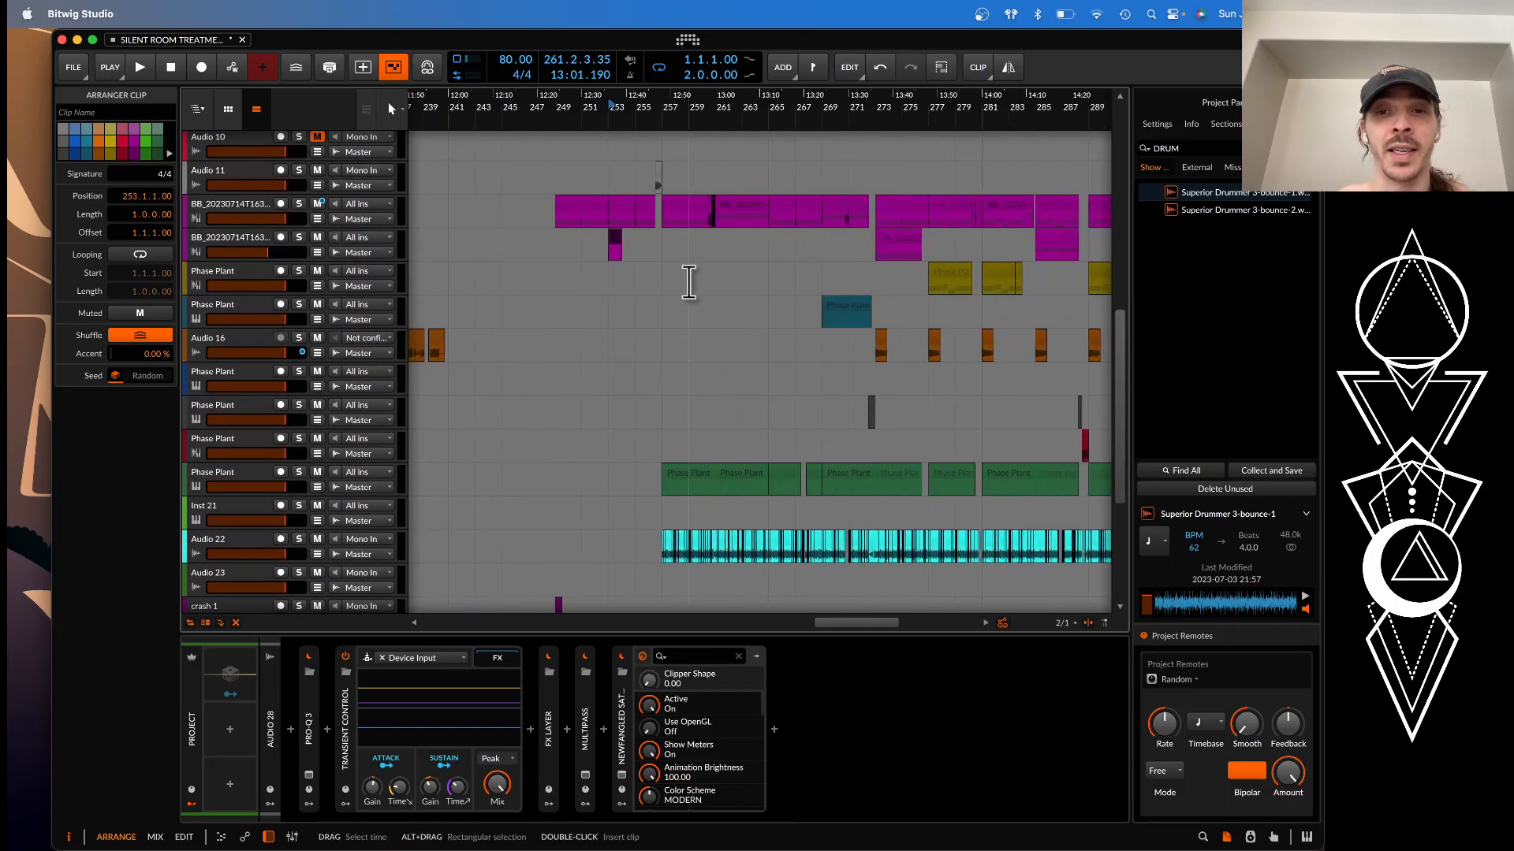
scroll(659, 354, "up", 5)
left_click(691, 254)
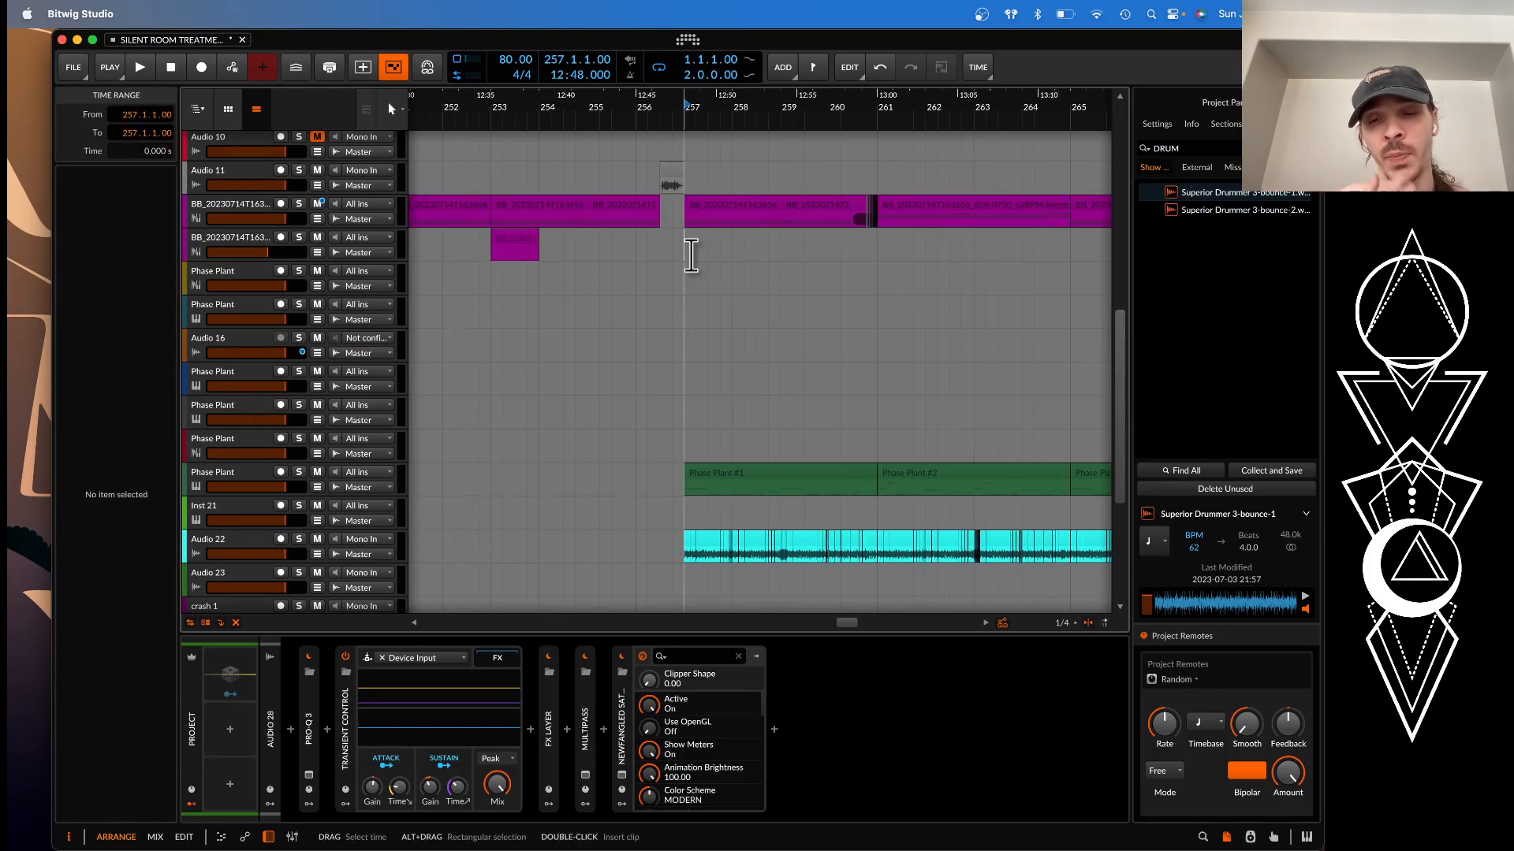
Inspect the first Bulldozer Amen slices on Audio 22 from bar 257 and the track's BIT-8 and KNOCK devices
scroll(690, 254, "down", 5)
scroll(685, 253, "up", 4)
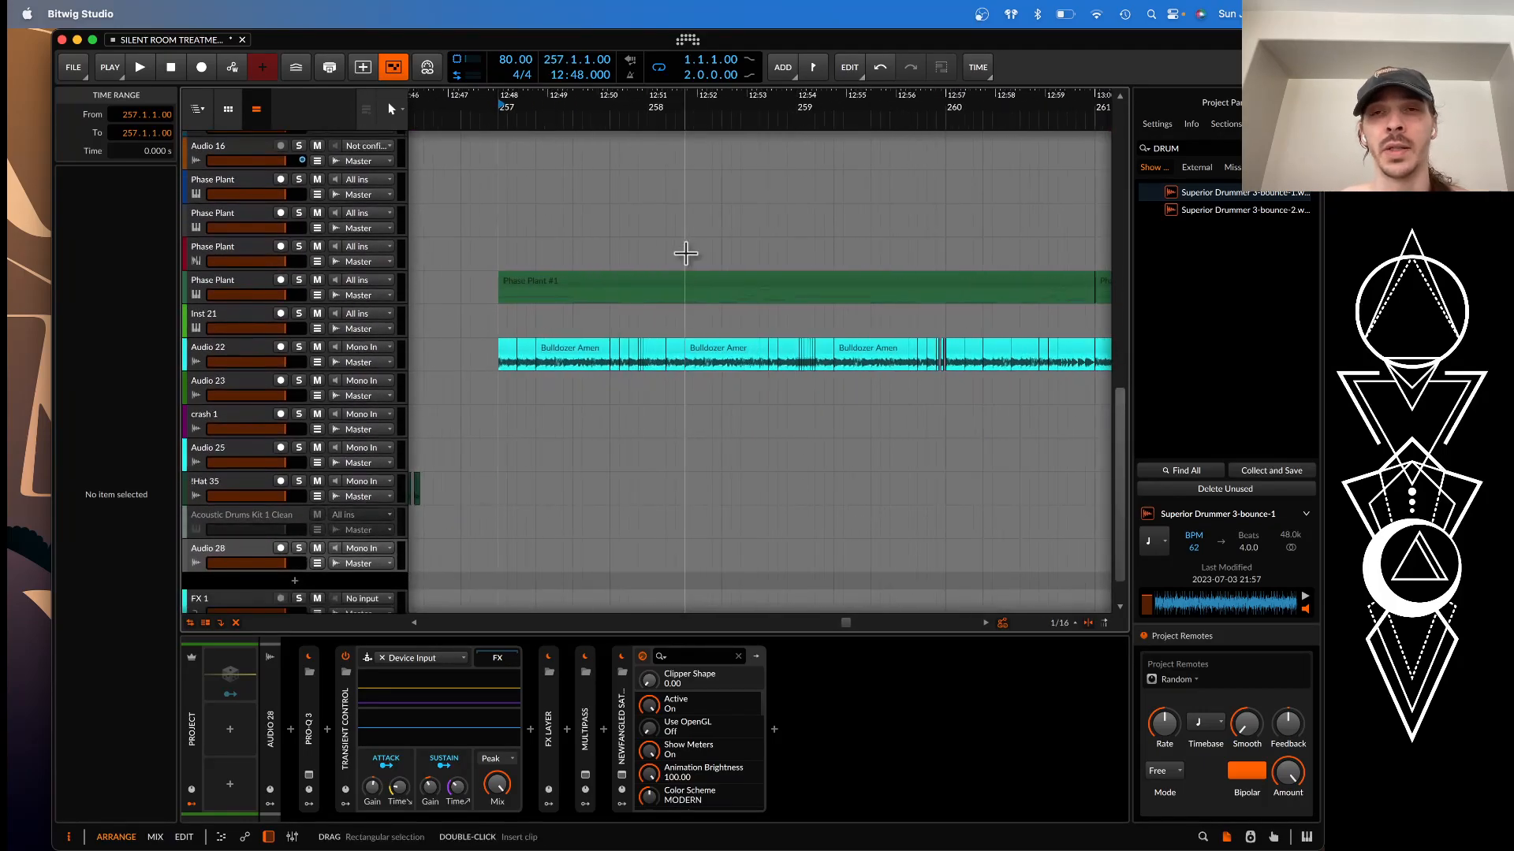
left_click(506, 352)
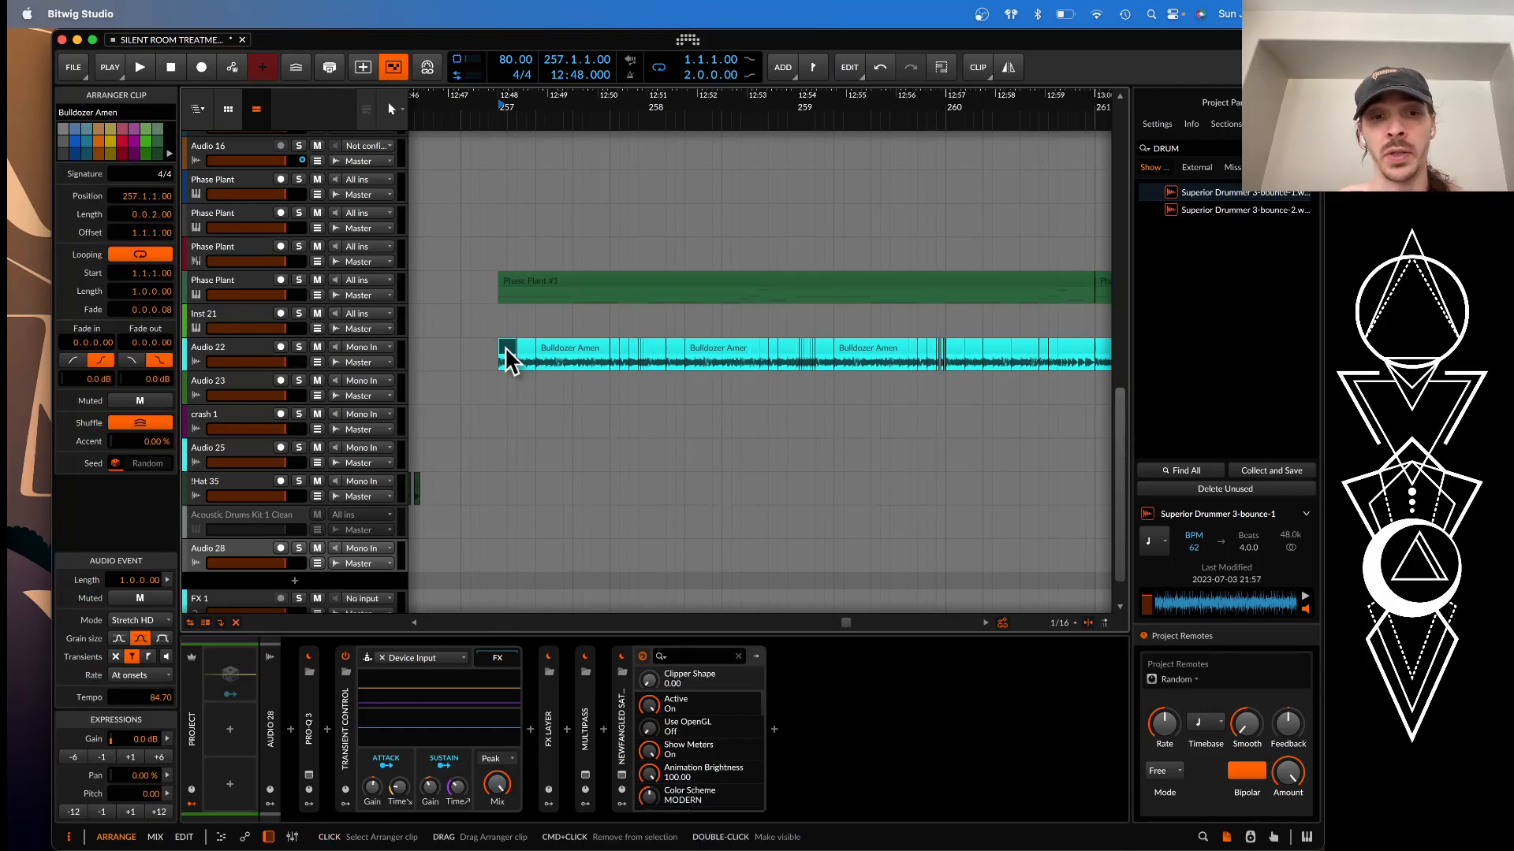
left_click(263, 357)
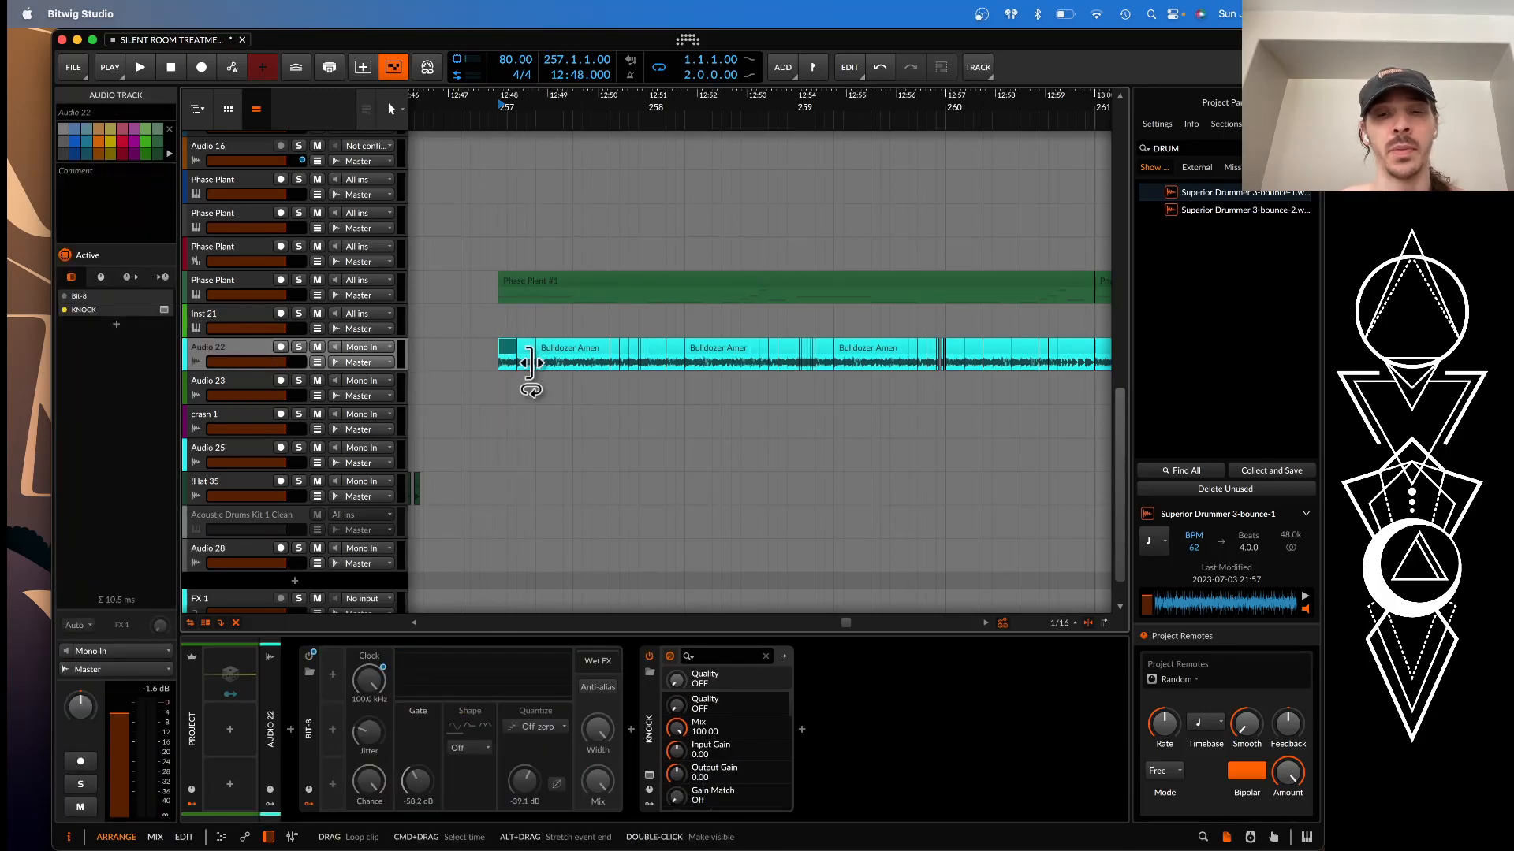
left_click(505, 351)
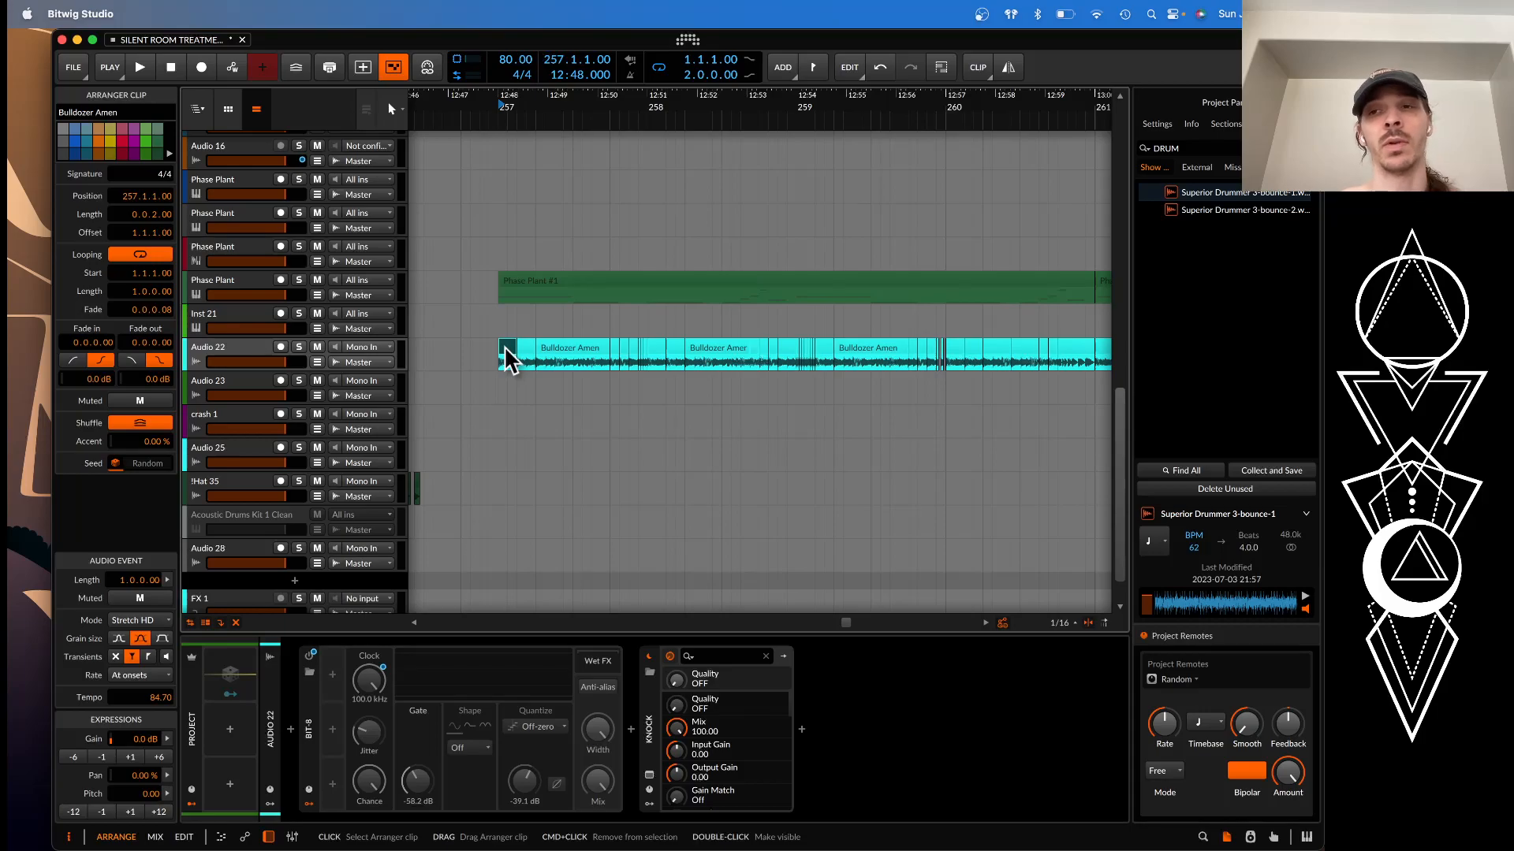
scroll(506, 351, "up", 3)
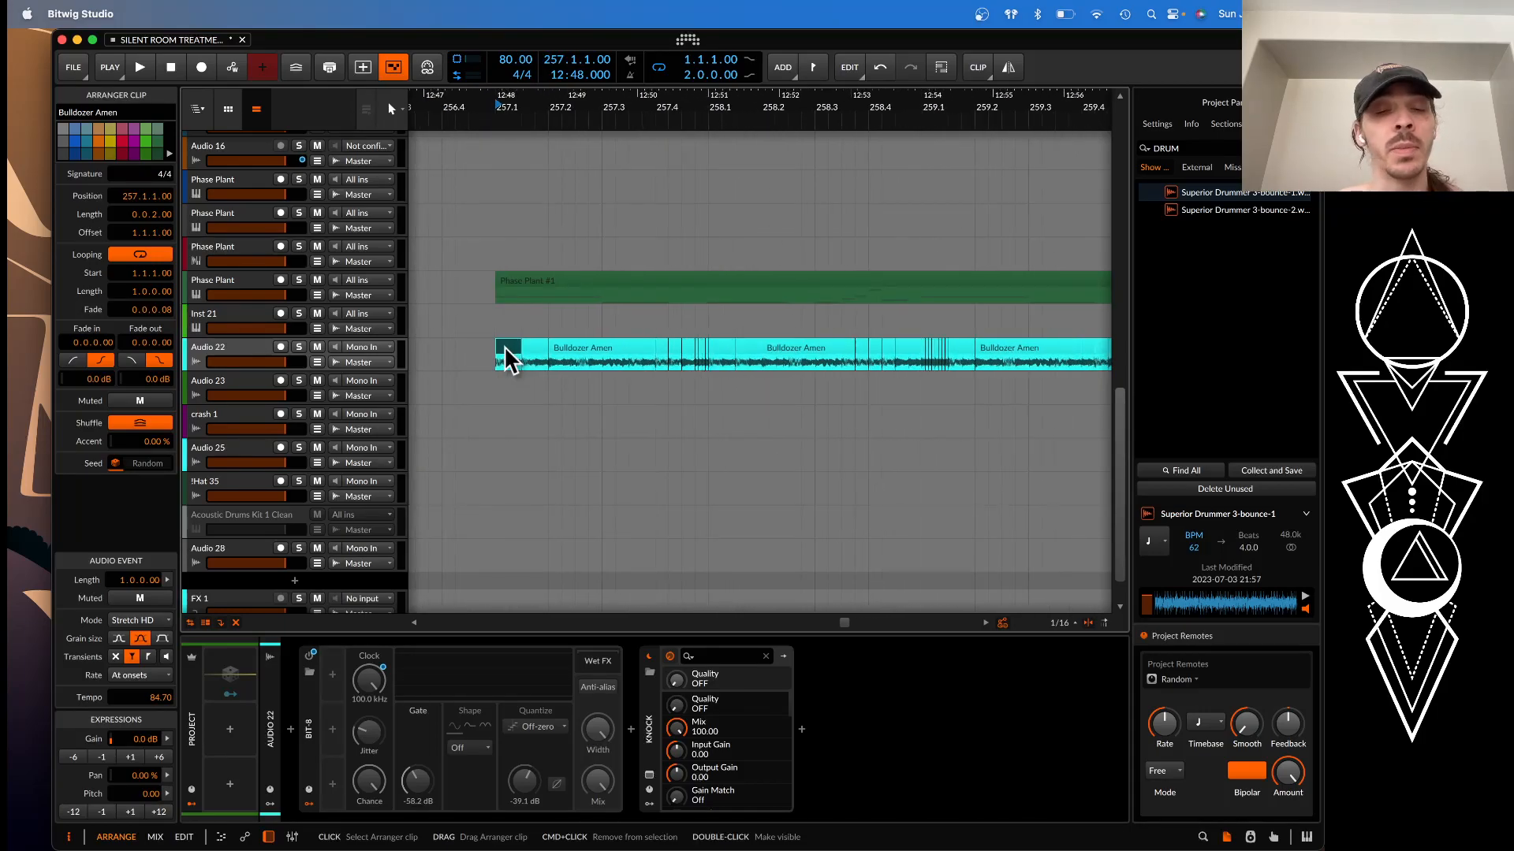
left_click(610, 346)
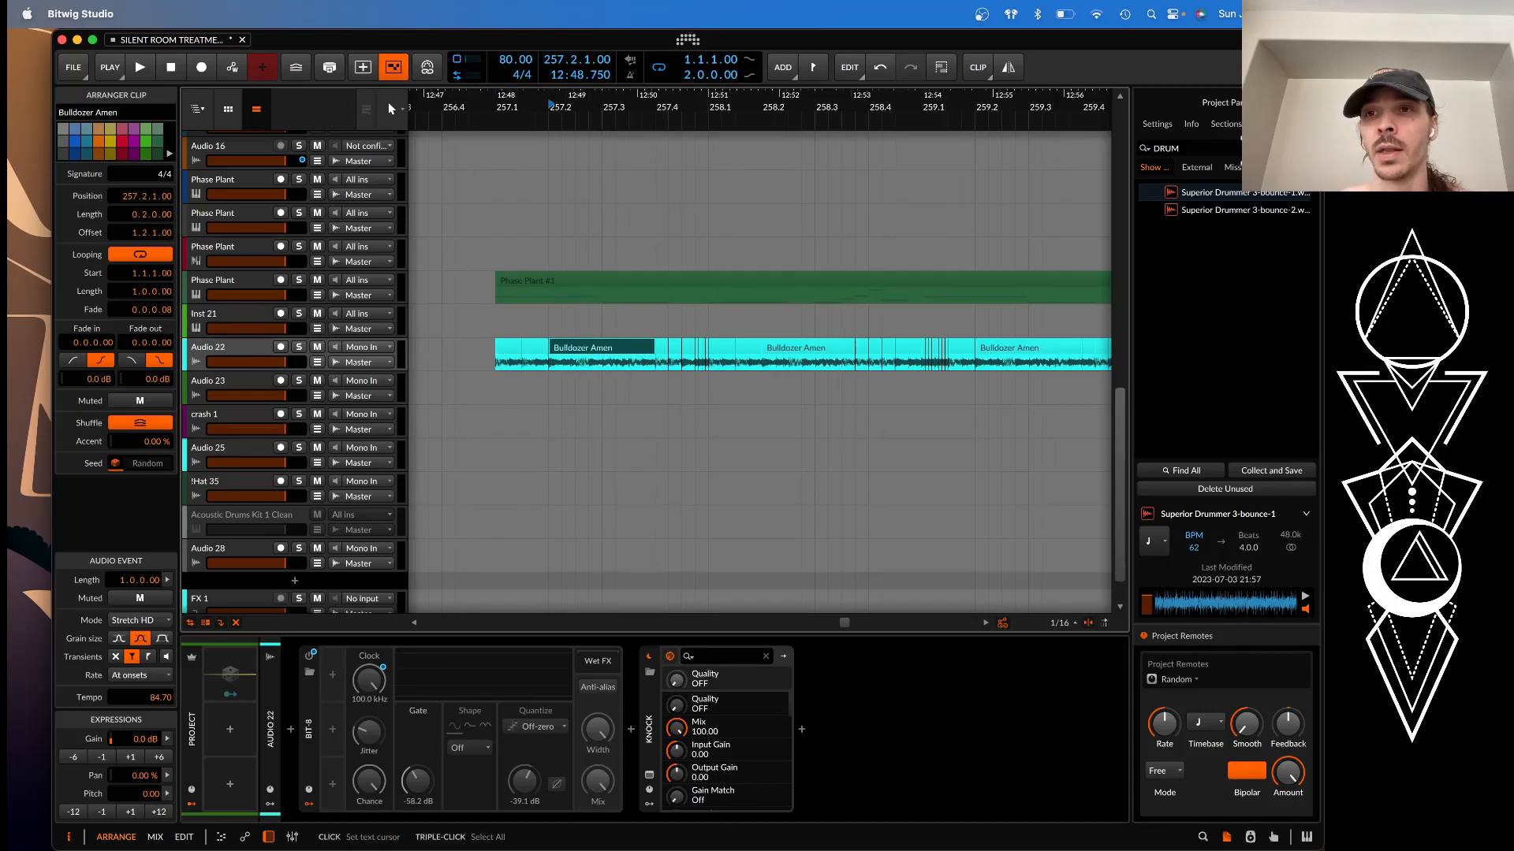
Clear the DRUM filter from the project file list and select Bulldozer Amen.wav
left_click(1307, 149)
scroll(1236, 210, "down", 2)
scroll(1236, 220, "down", 2)
left_click(1219, 313)
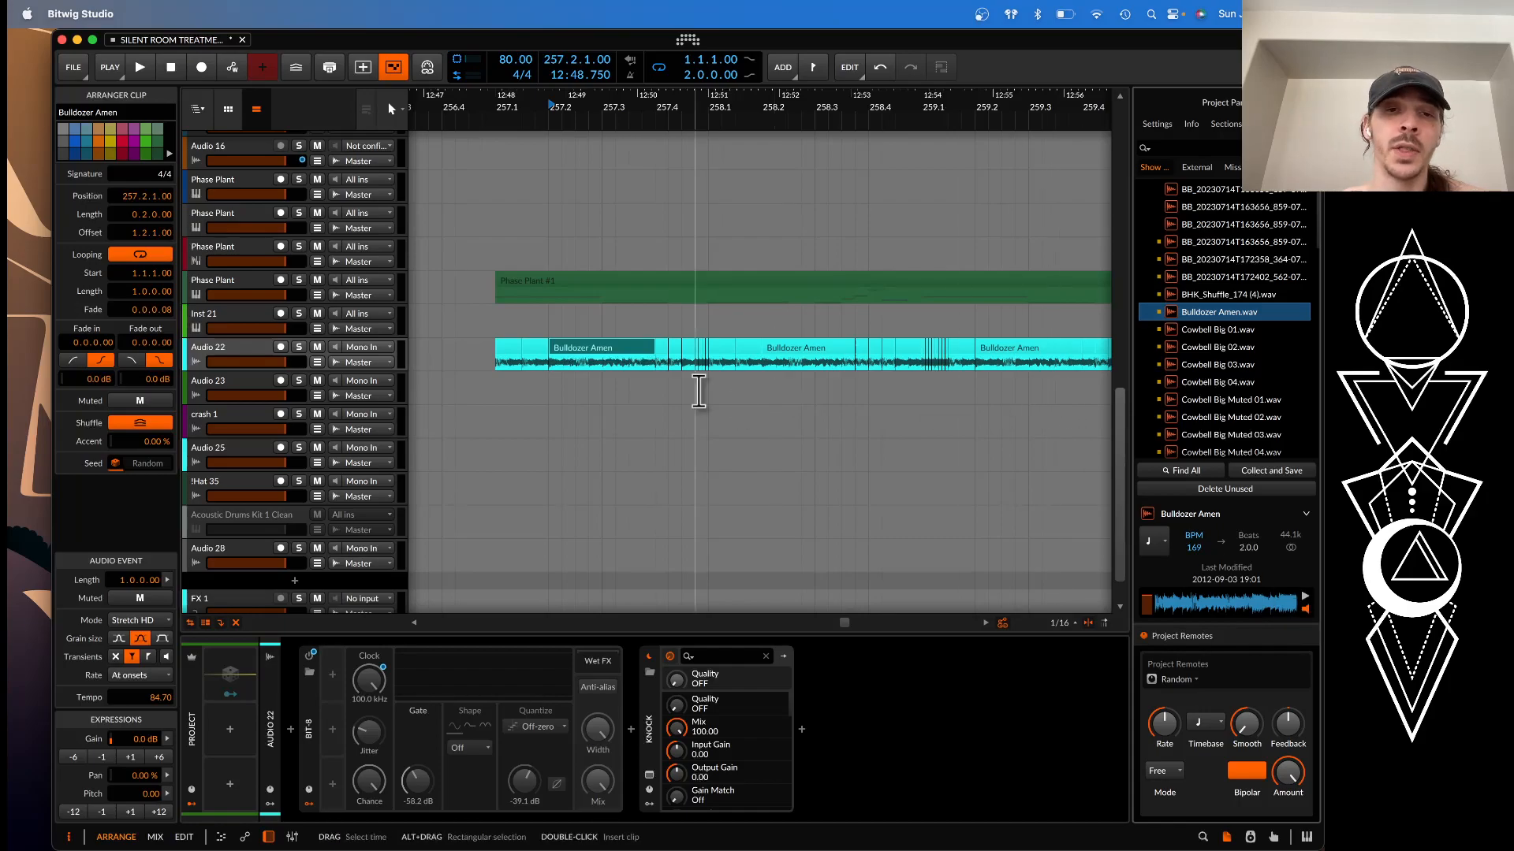
Survey the chopped Bulldozer Amen clips along Audio 22 and the BHK_Shuffle layers on Audio 25
scroll(698, 392, "down", 3)
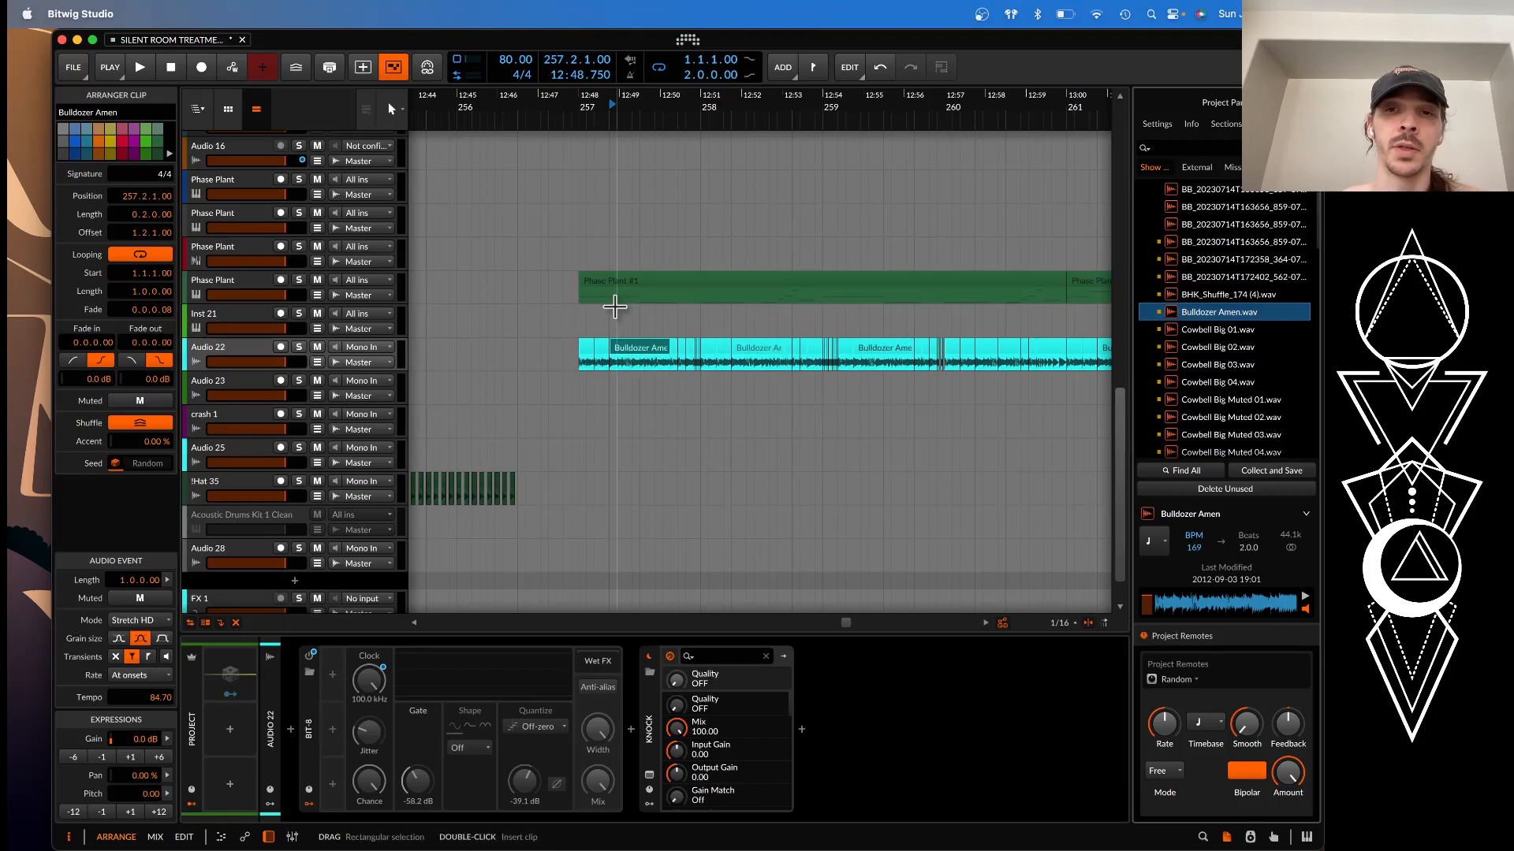
scroll(615, 308, "down", 6)
scroll(615, 308, "down", 4)
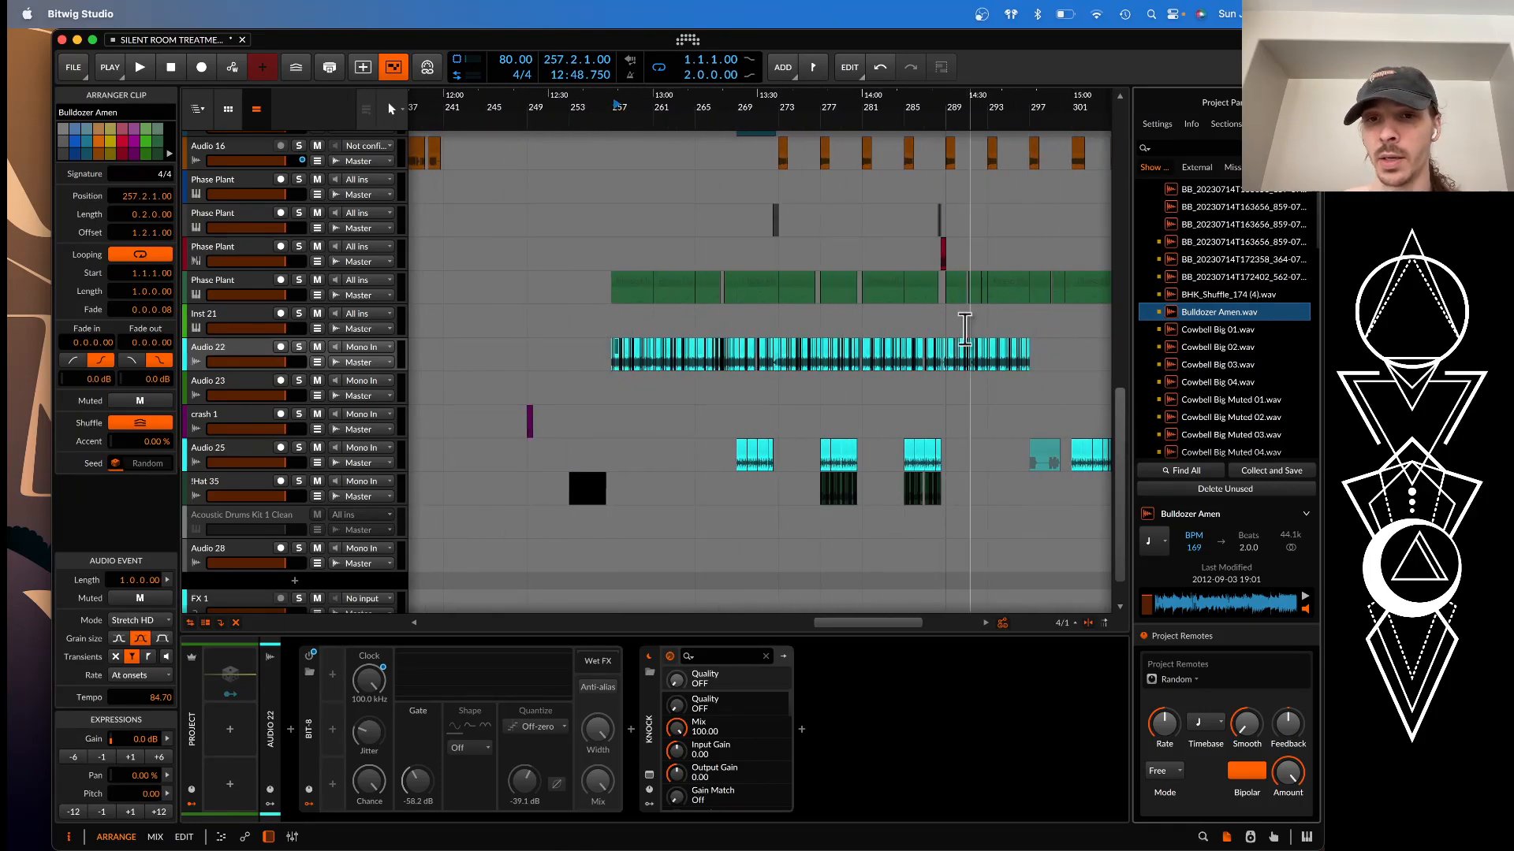
scroll(749, 450, "up", 7)
scroll(749, 454, "up", 1)
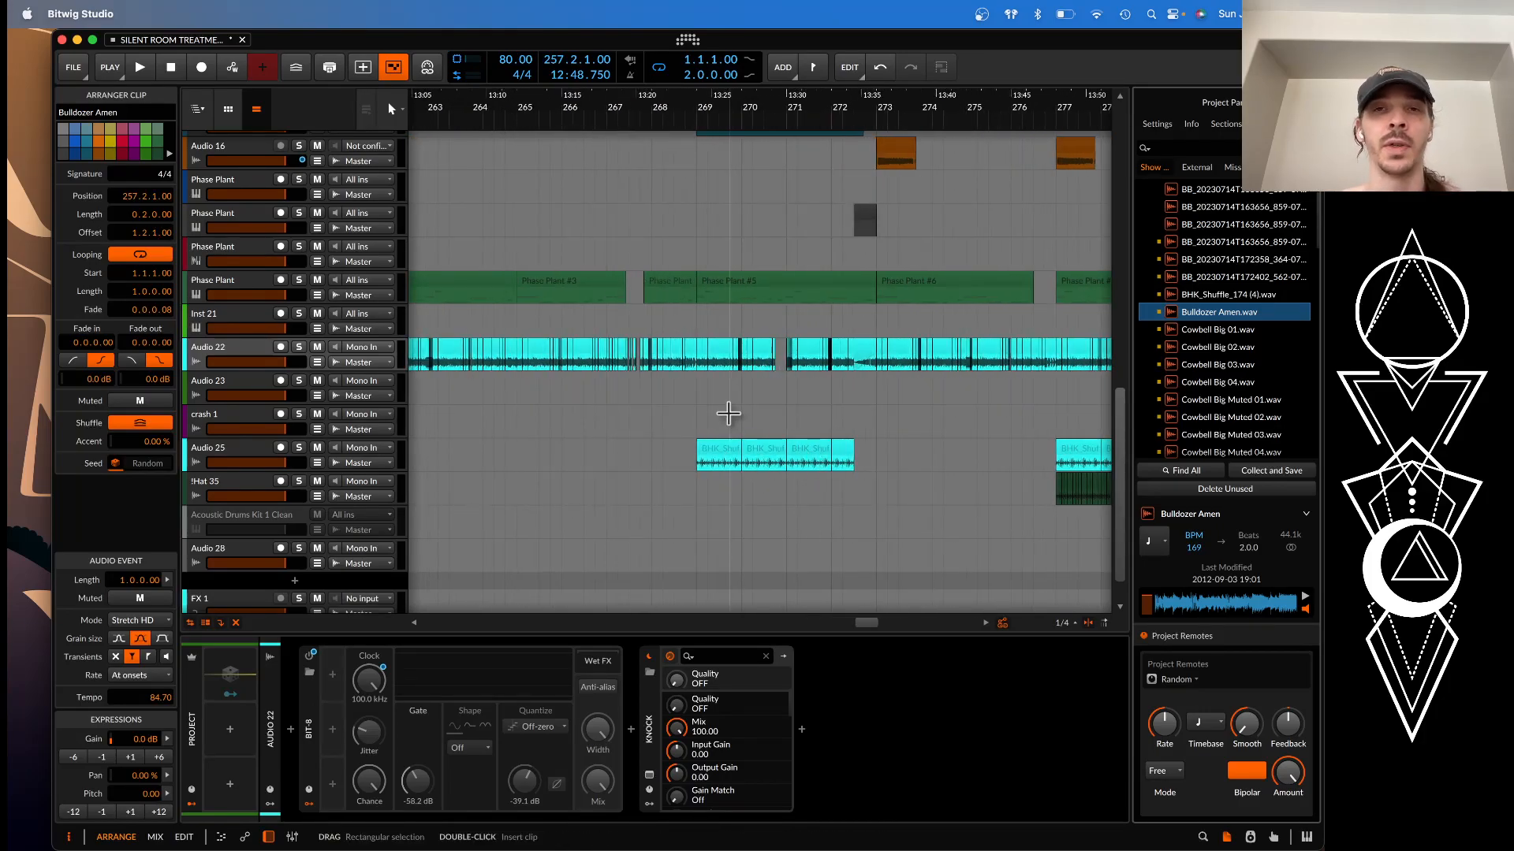
scroll(729, 413, "left", 6)
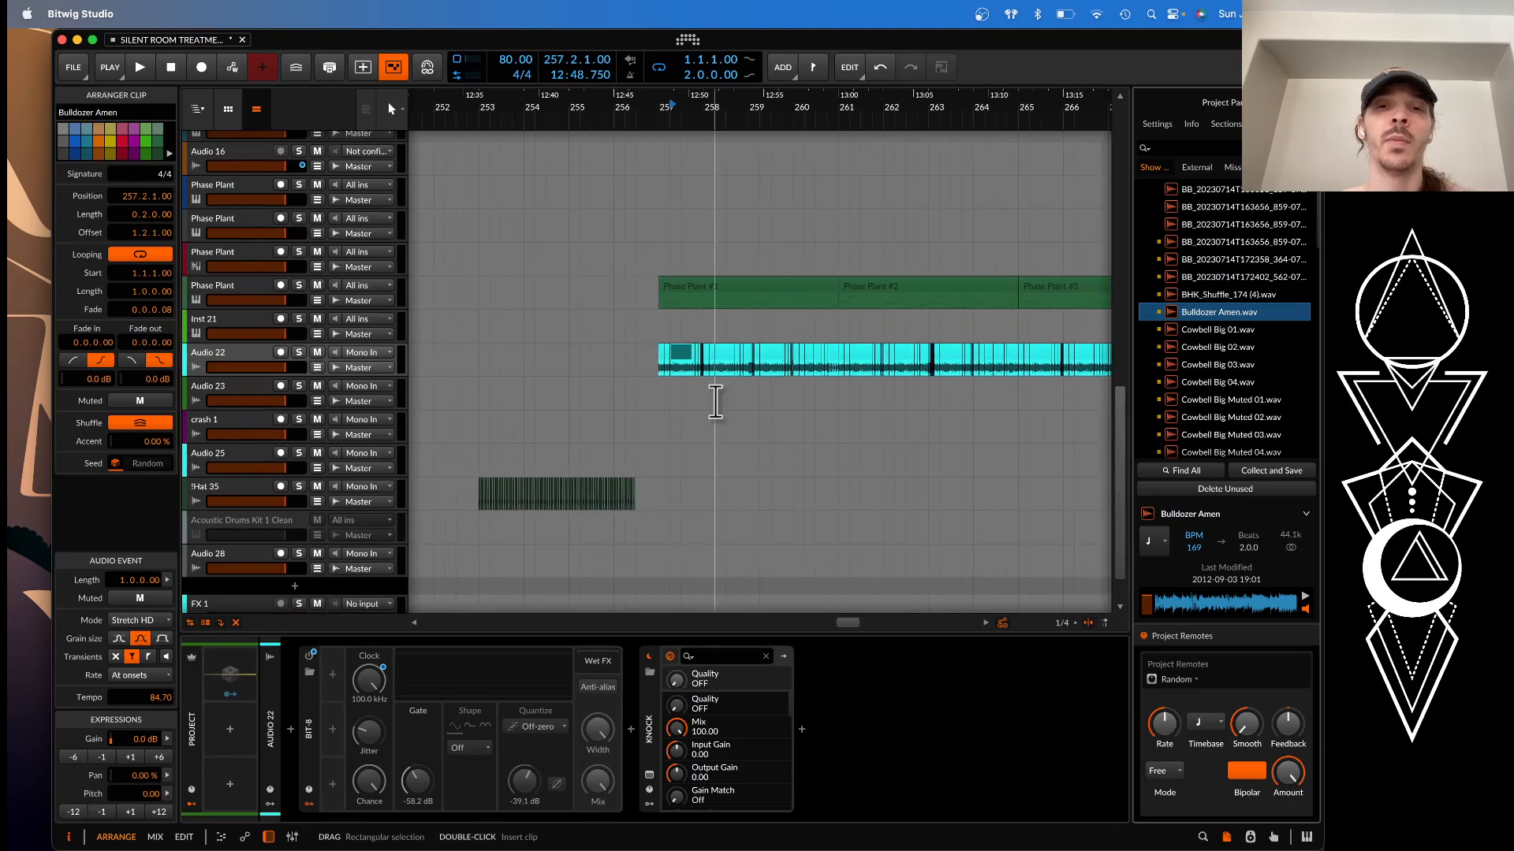
Compare the Bulldozer Amen slice at 257.1.1 on Audio 22 with the slice at 257.2.1
left_click(664, 357)
scroll(662, 356, "up", 6)
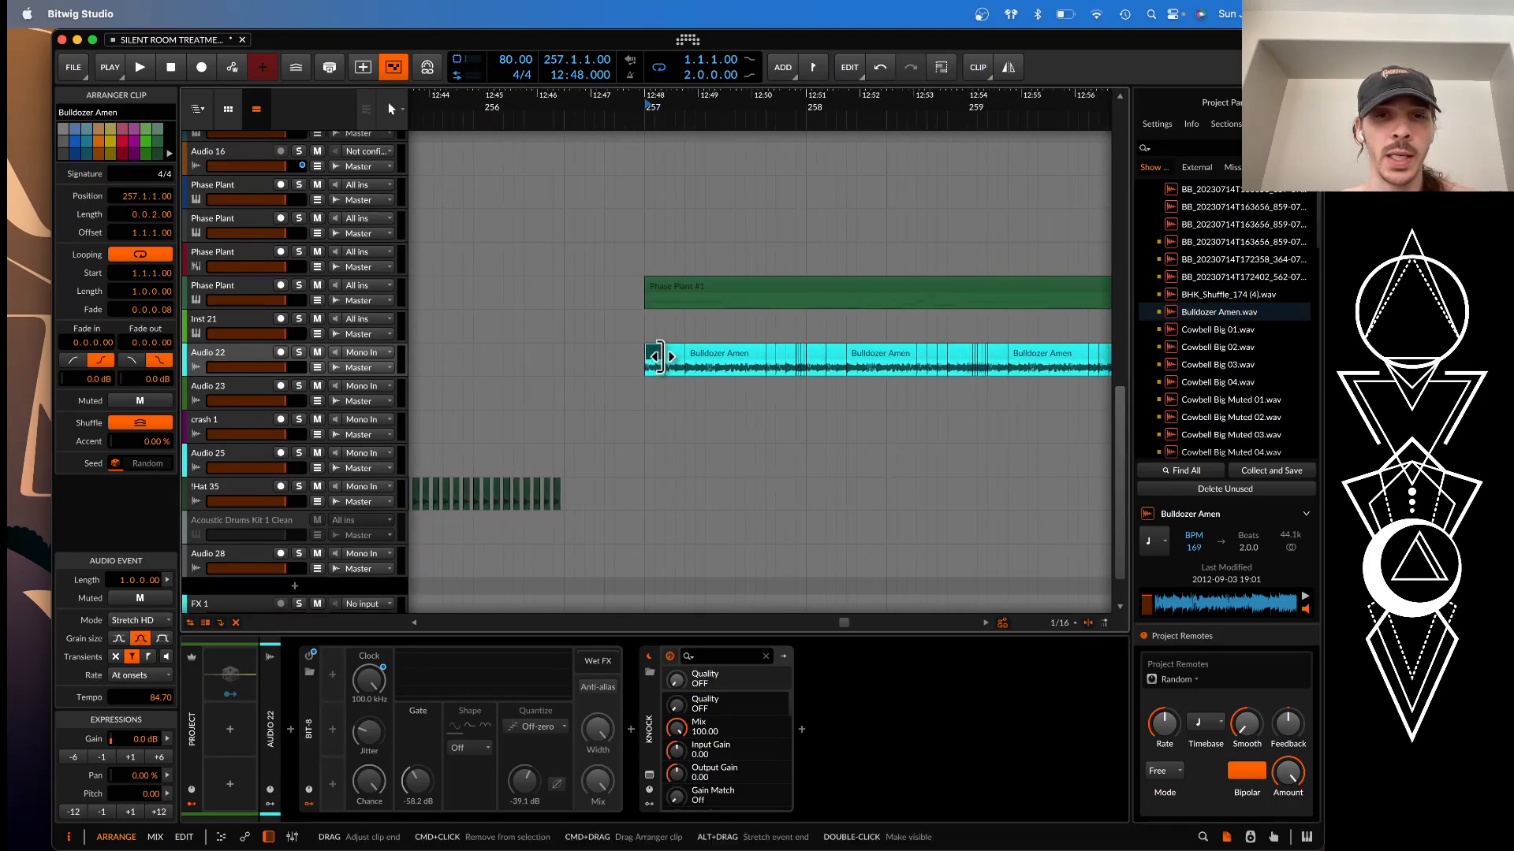
scroll(668, 354, "up", 3)
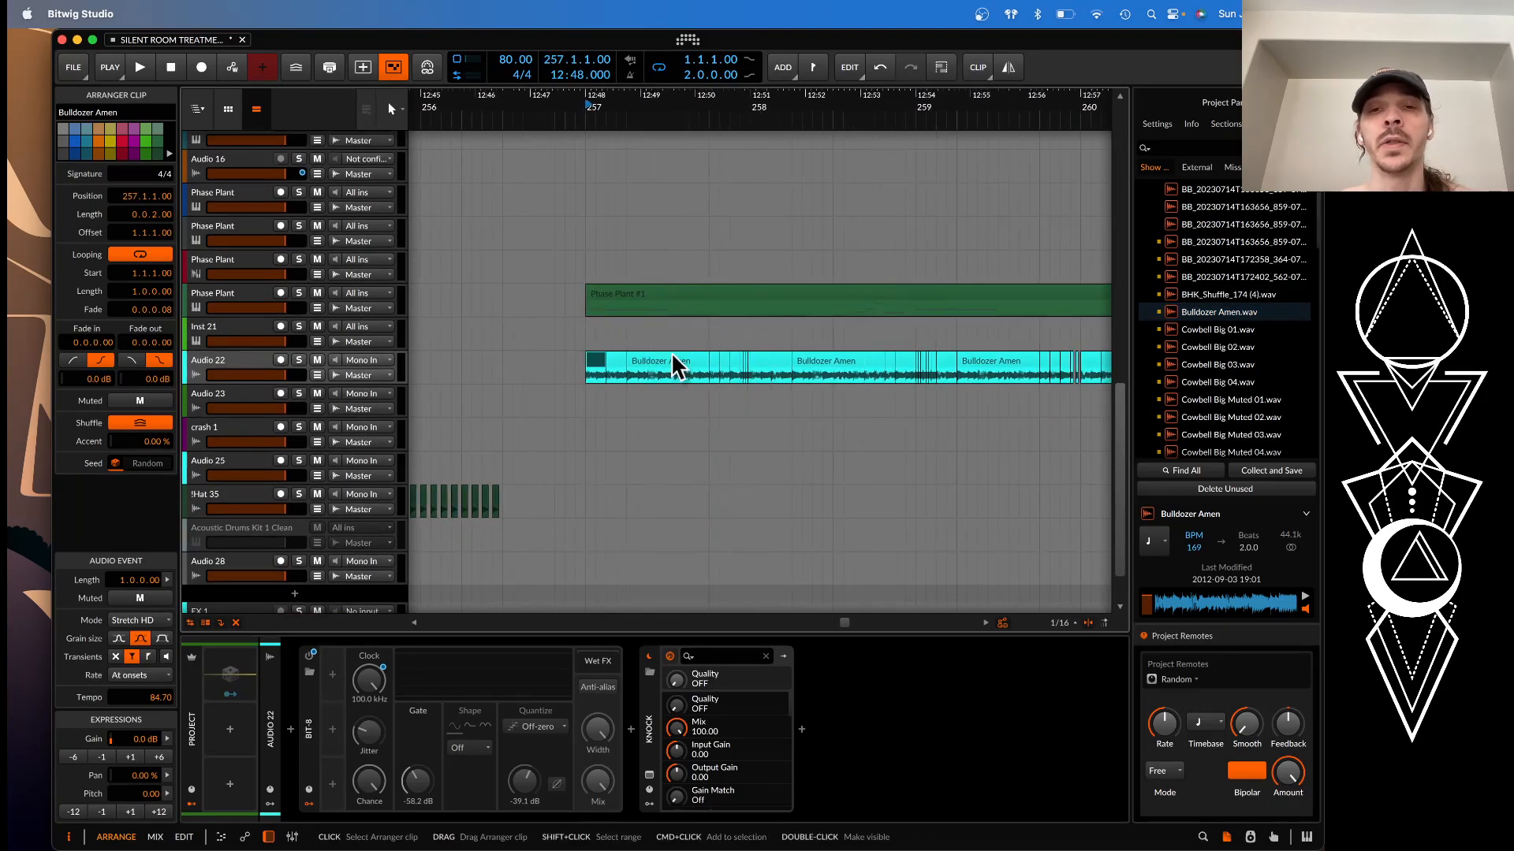
left_click(671, 356)
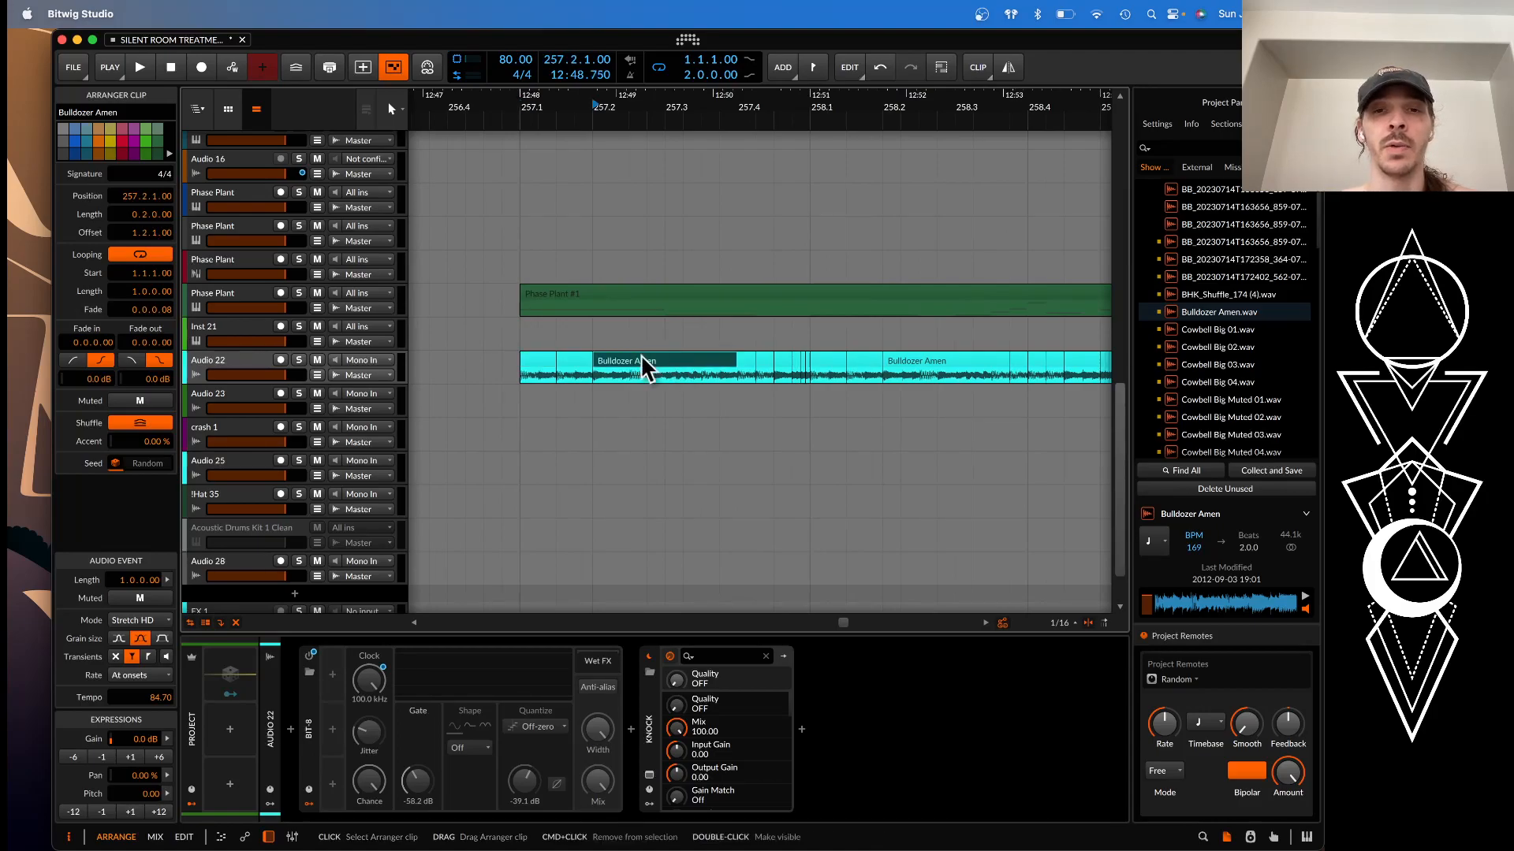
left_click(532, 363)
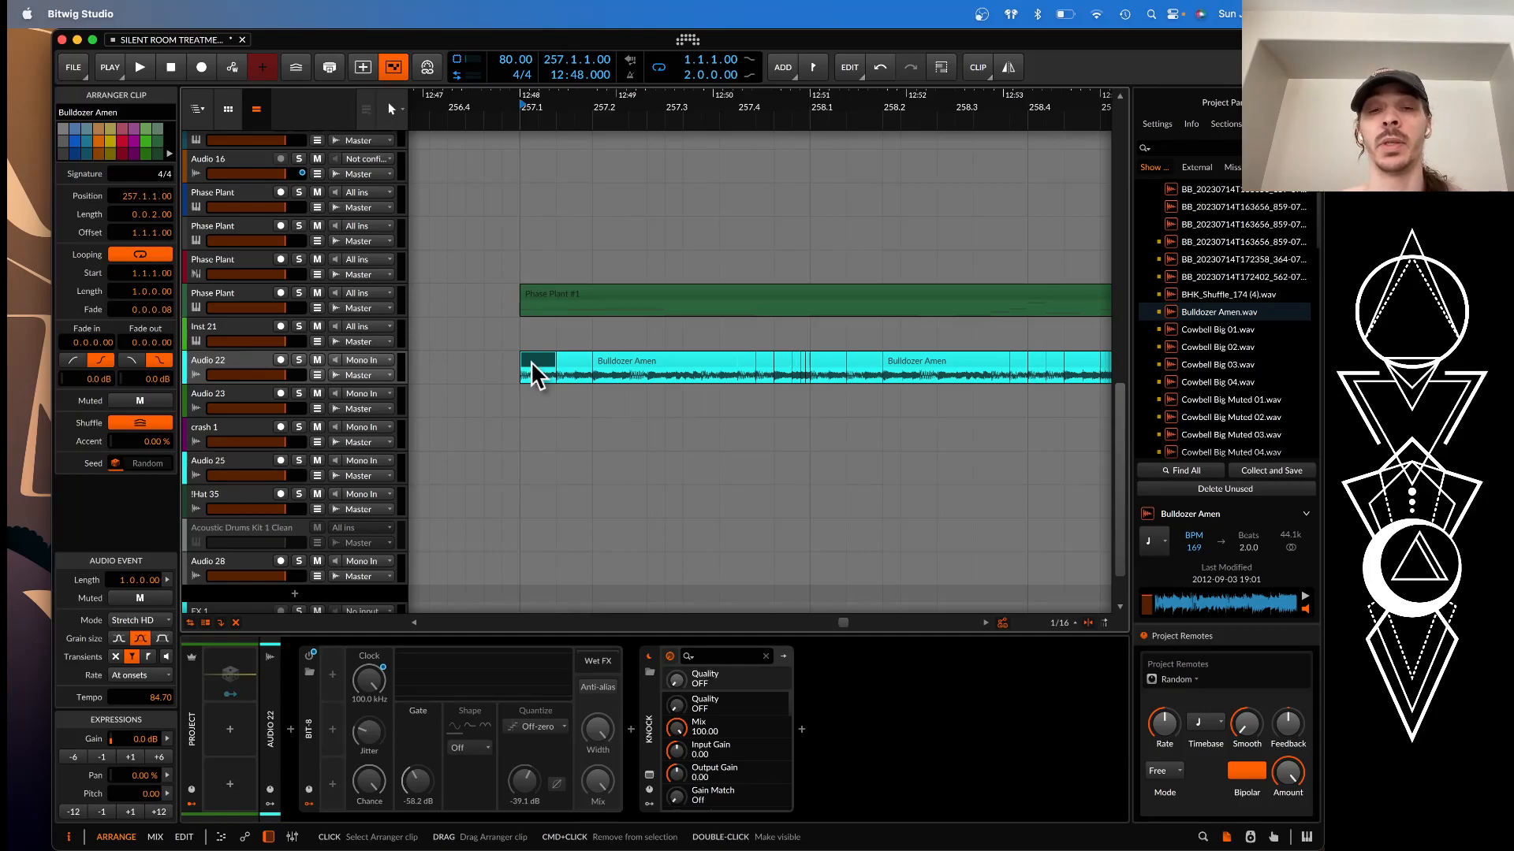
scroll(531, 361, "down", 2)
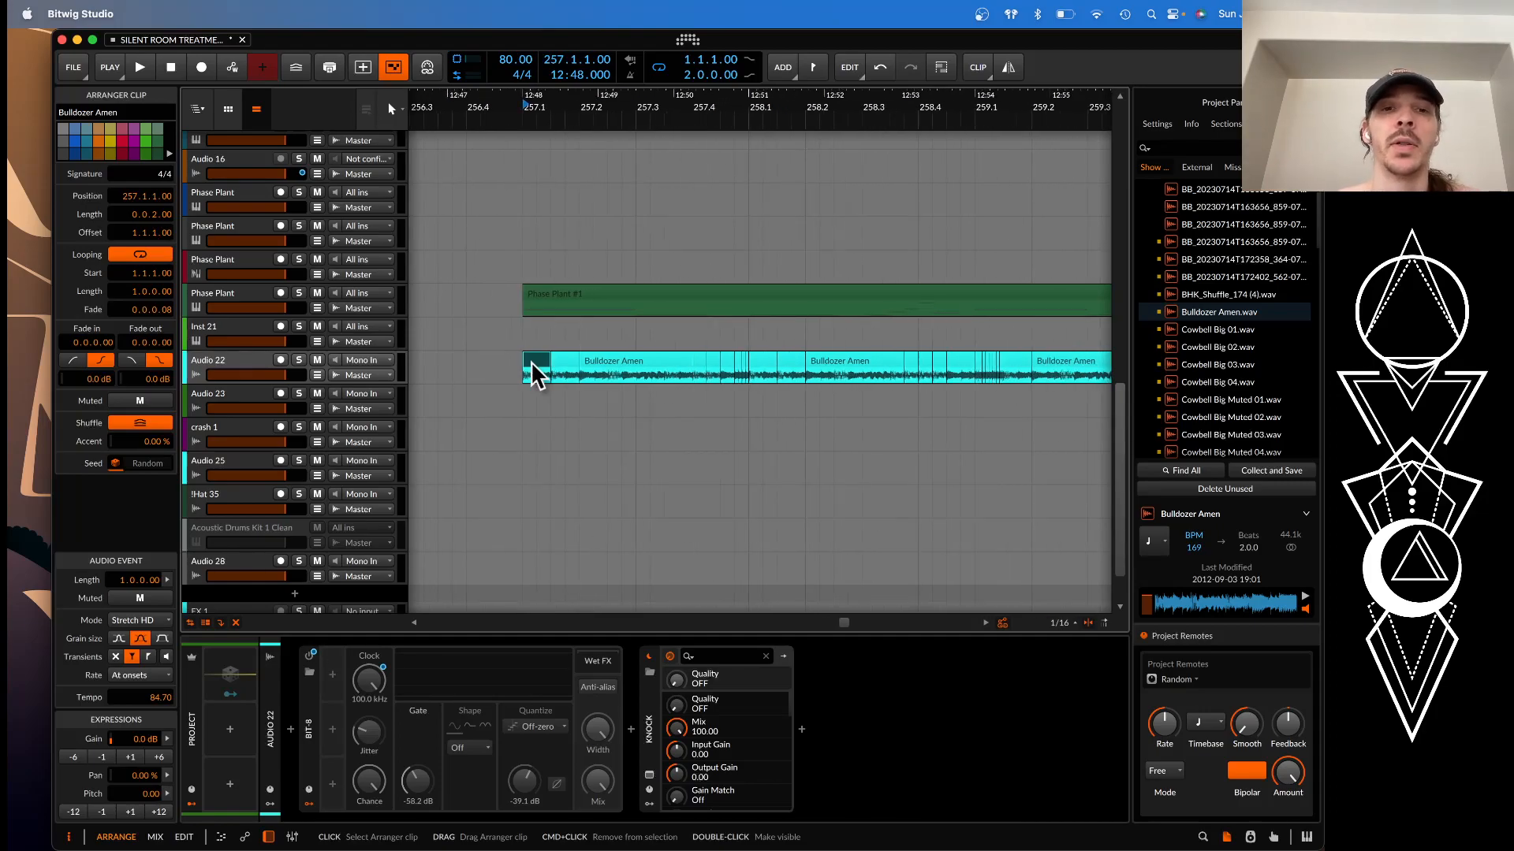
scroll(532, 361, "down", 3)
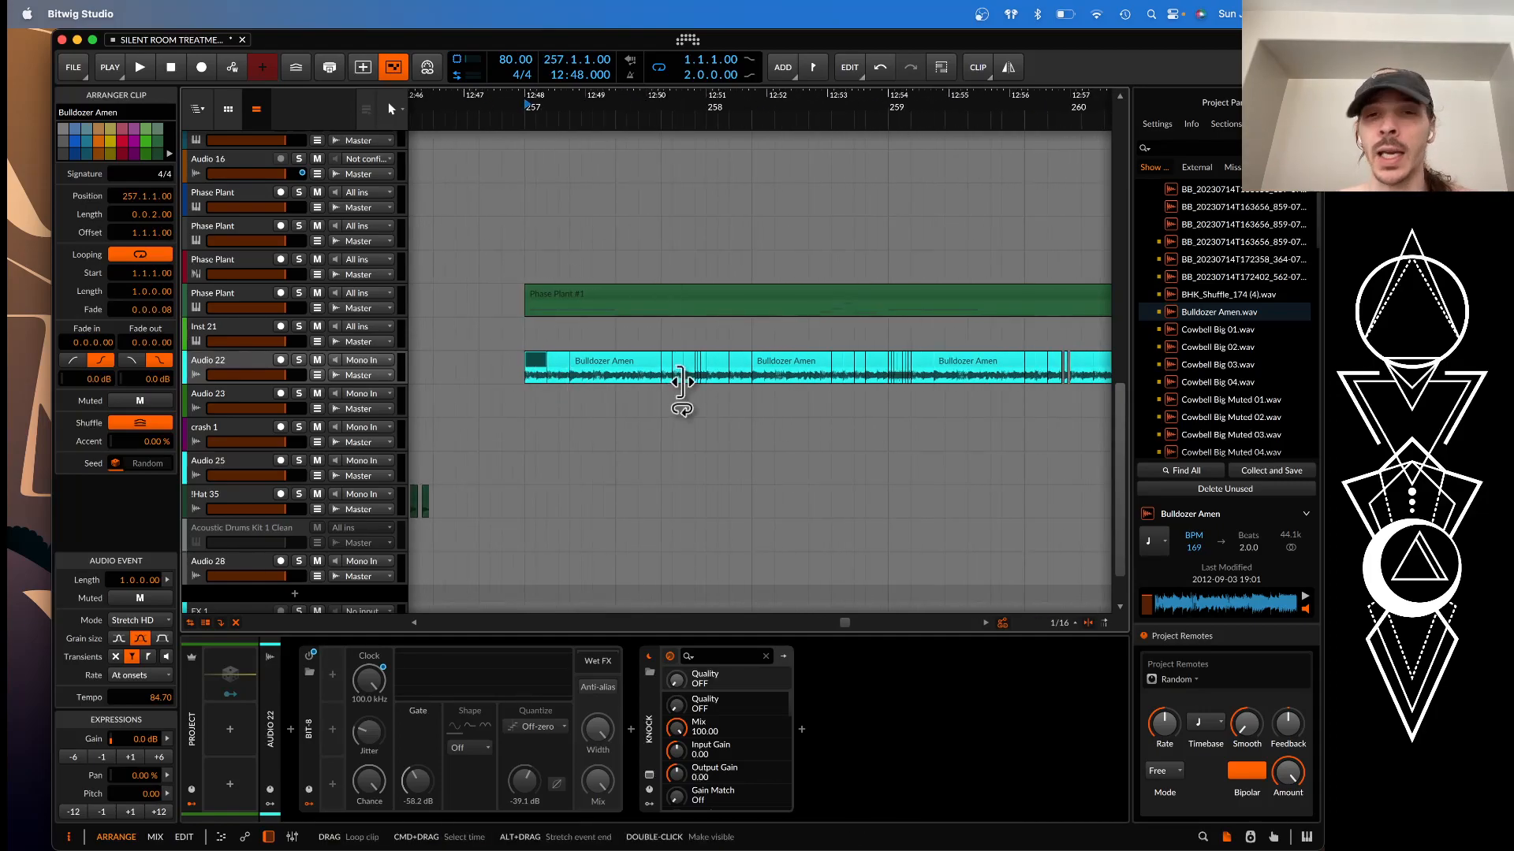
Solo Audio 22 and play its chopped break from bar 257 to about bar 261
left_click(299, 359)
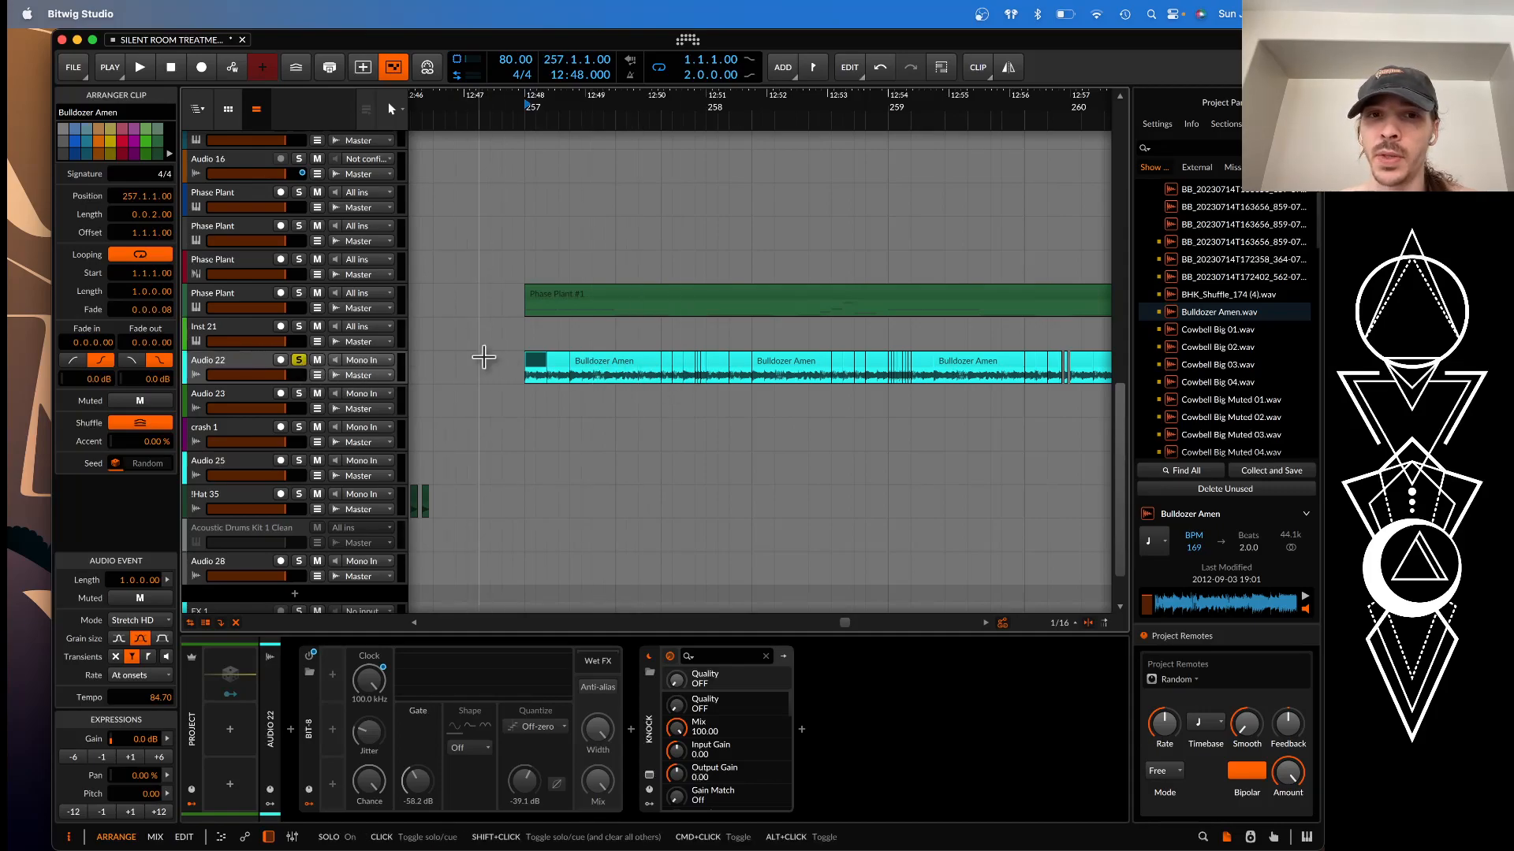
scroll(694, 355, "up", 4)
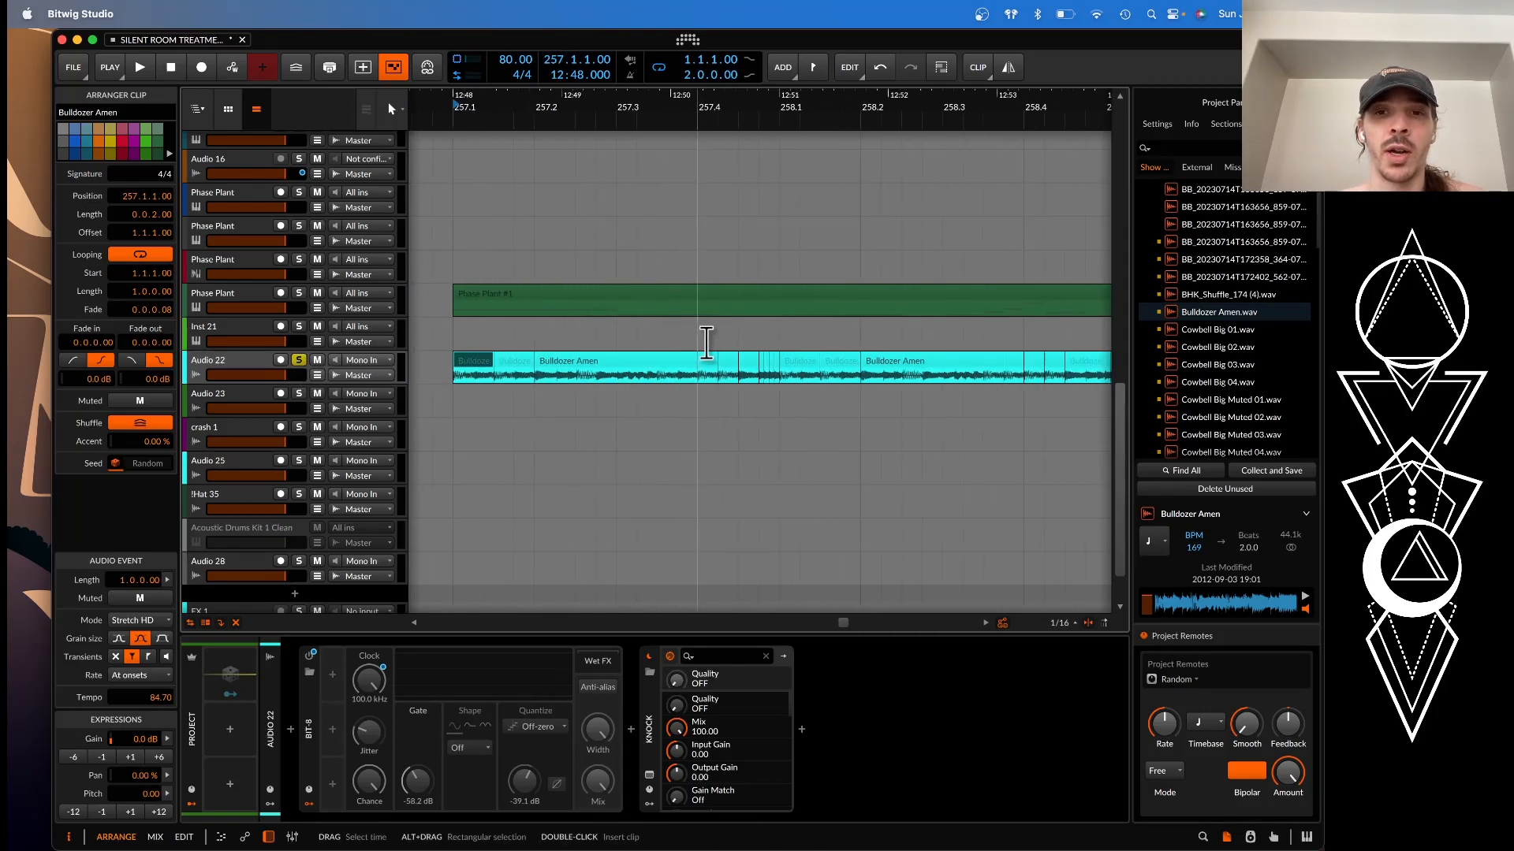
scroll(751, 348, "down", 3)
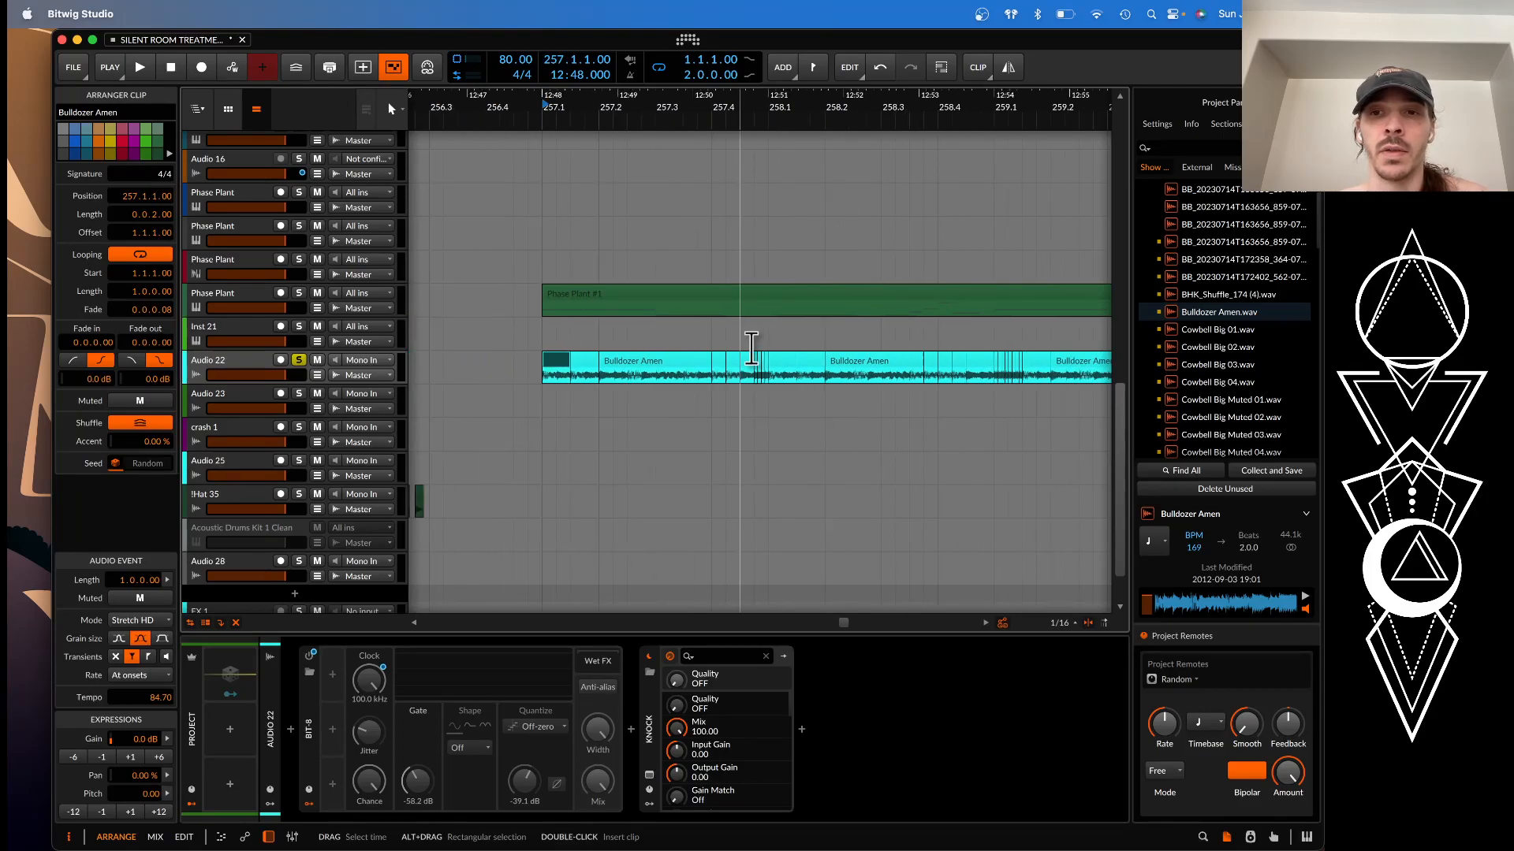
key("space")
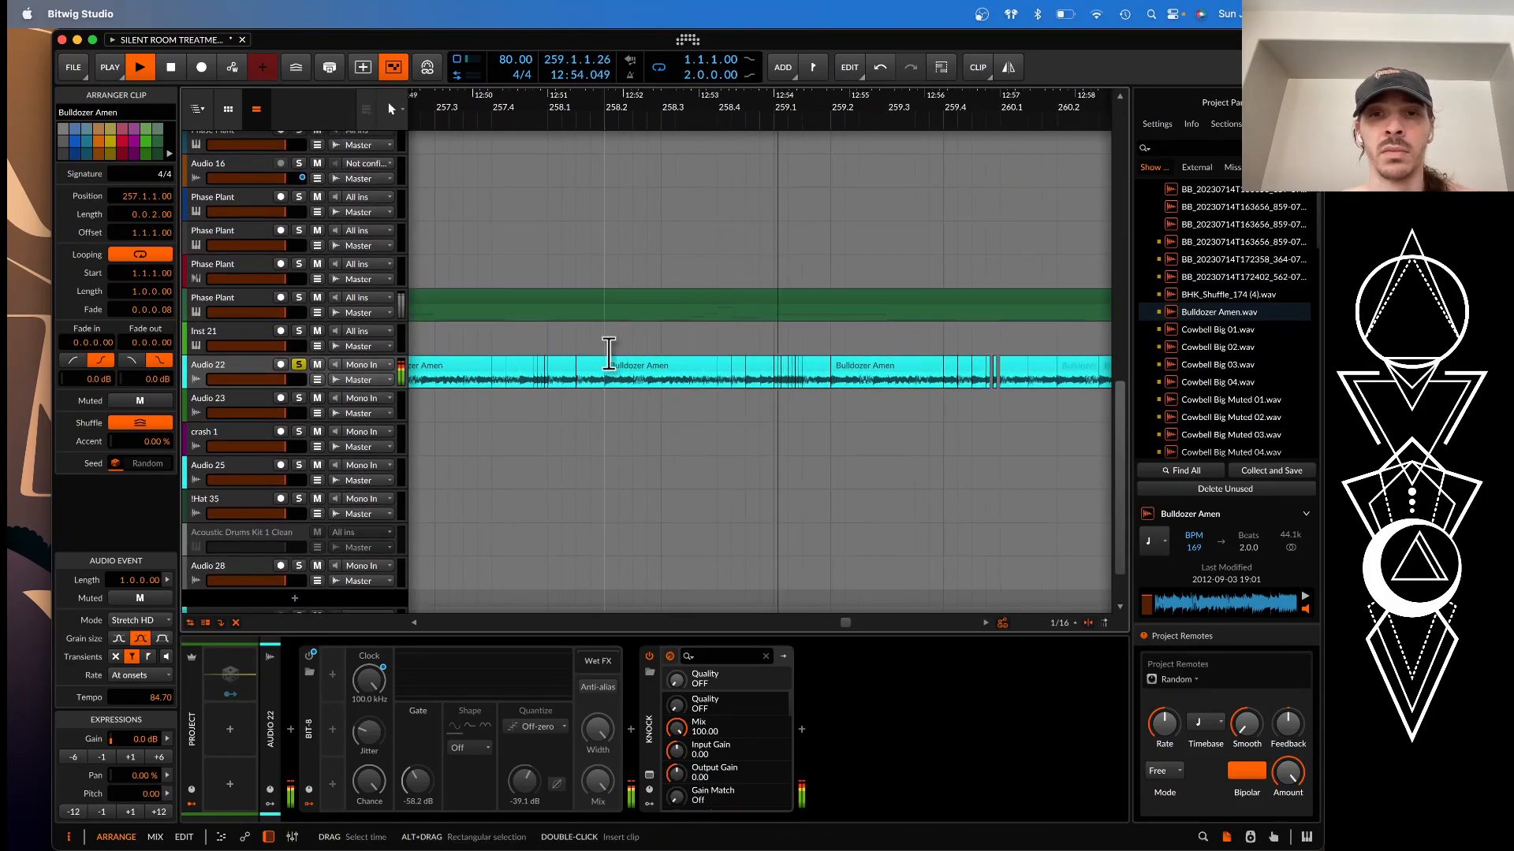
scroll(609, 353, "right", 4)
scroll(608, 354, "right", 2)
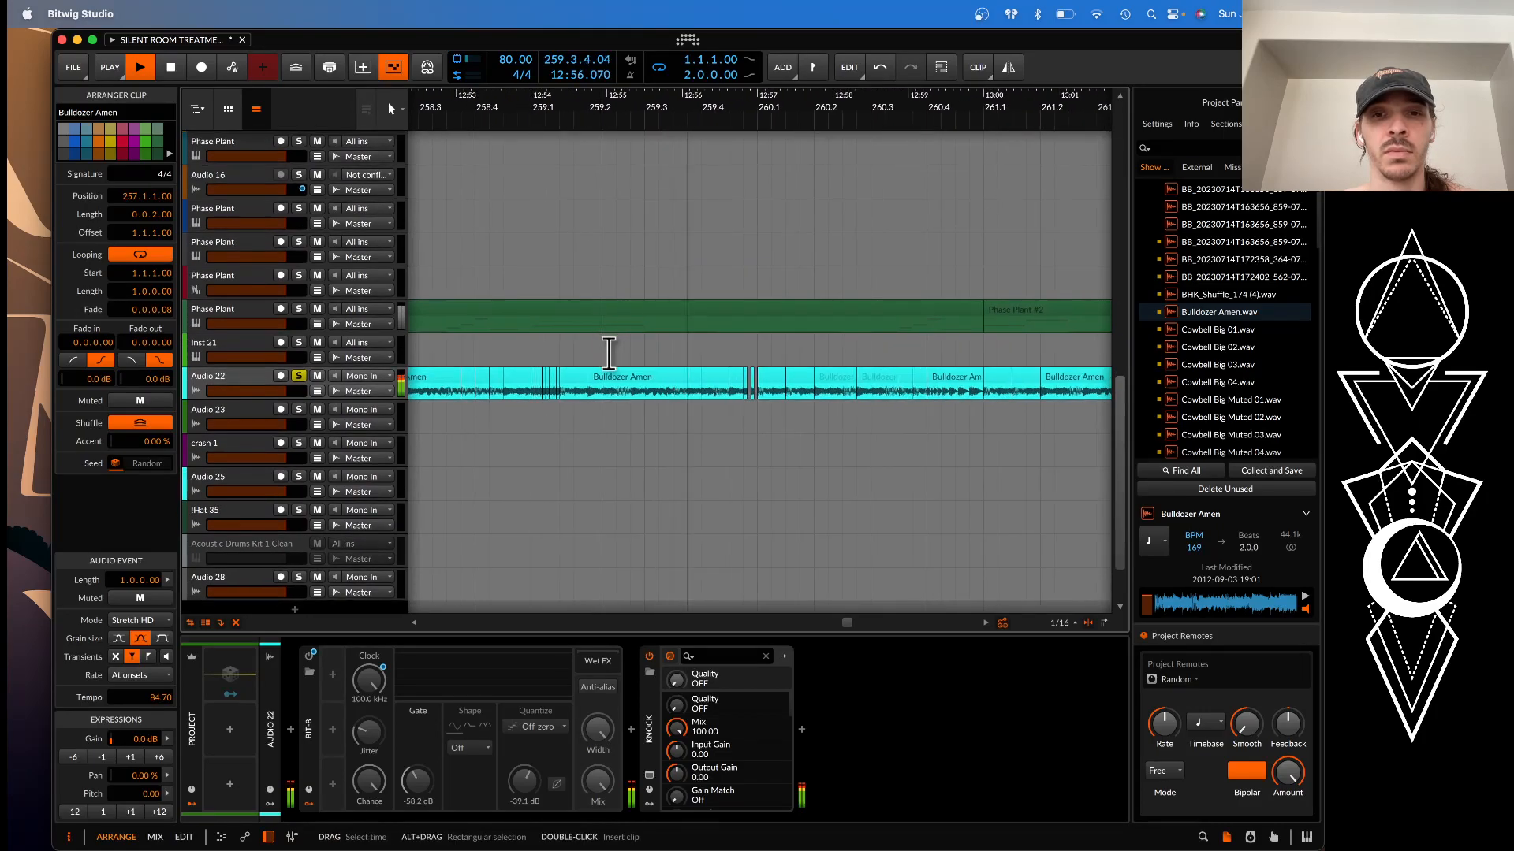
scroll(609, 353, "down", 3)
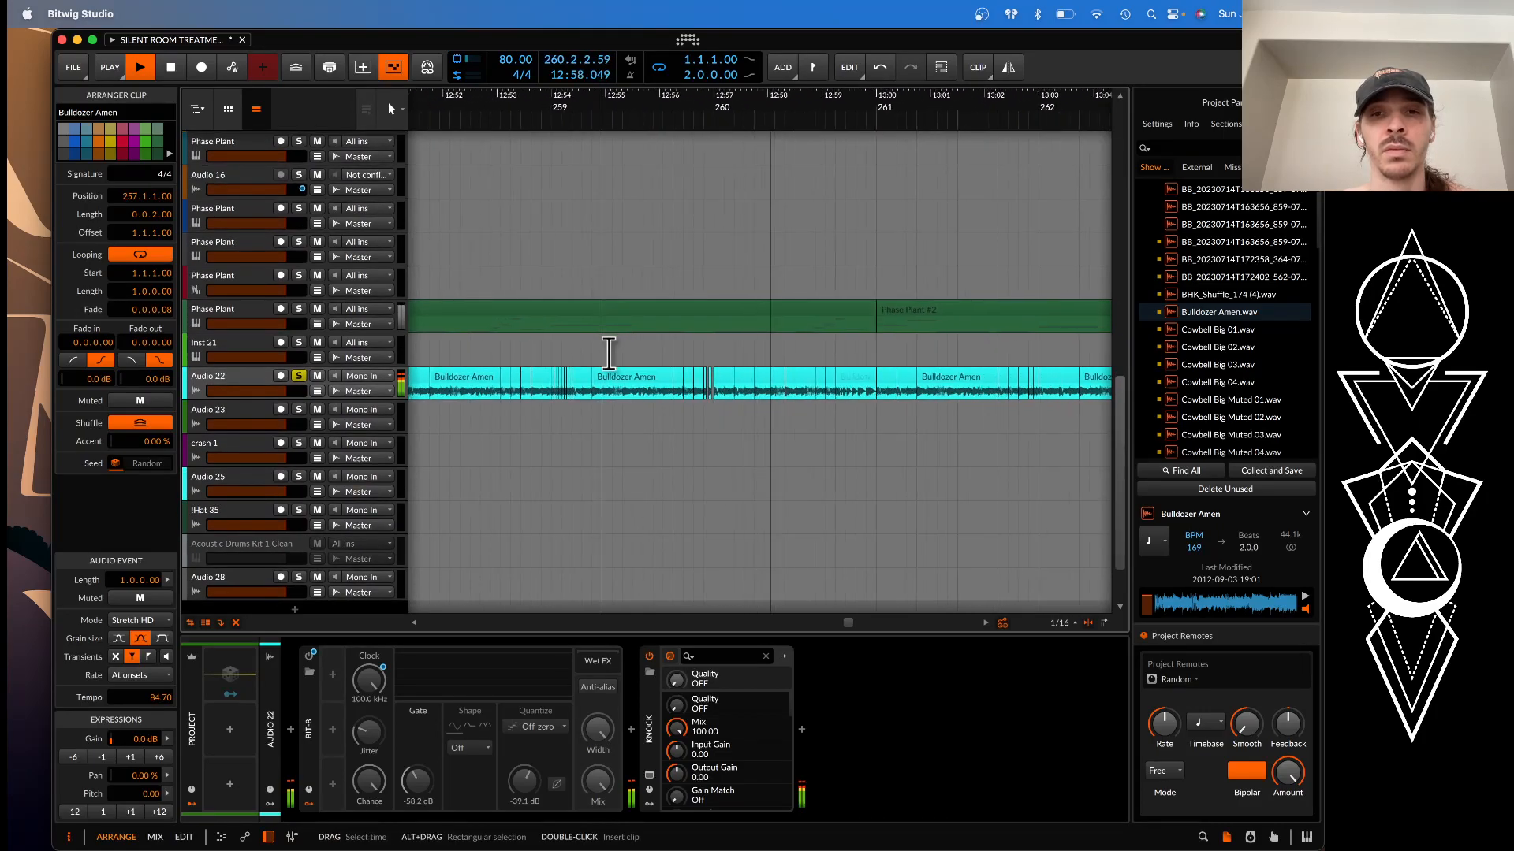
scroll(943, 392, "up", 3)
key("space")
scroll(804, 394, "down", 4)
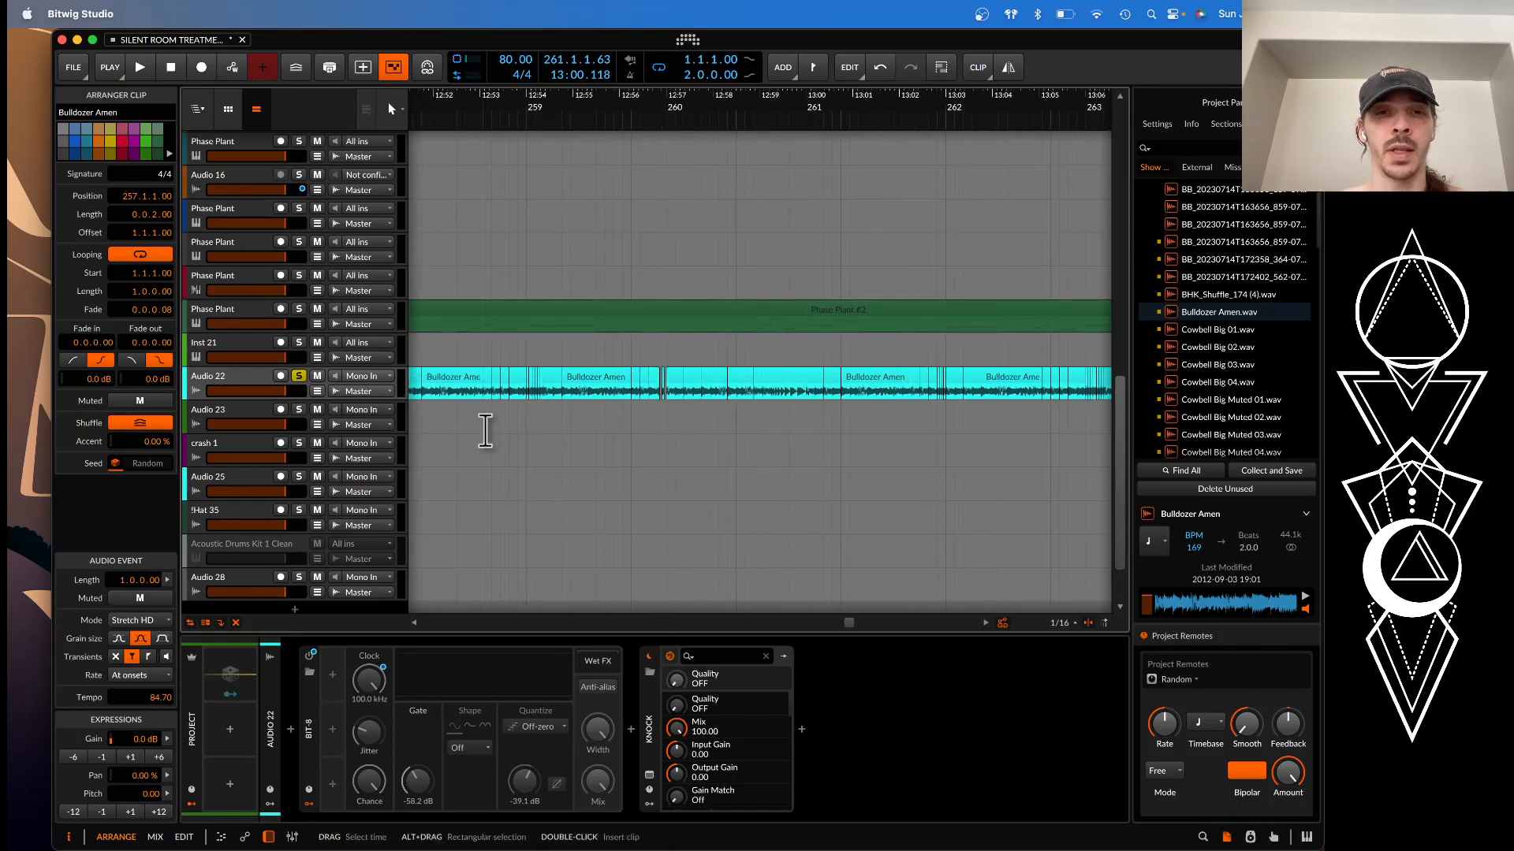
Open the KNOCK plugin window on Audio 22 to view its settings, and close it
left_click(649, 775)
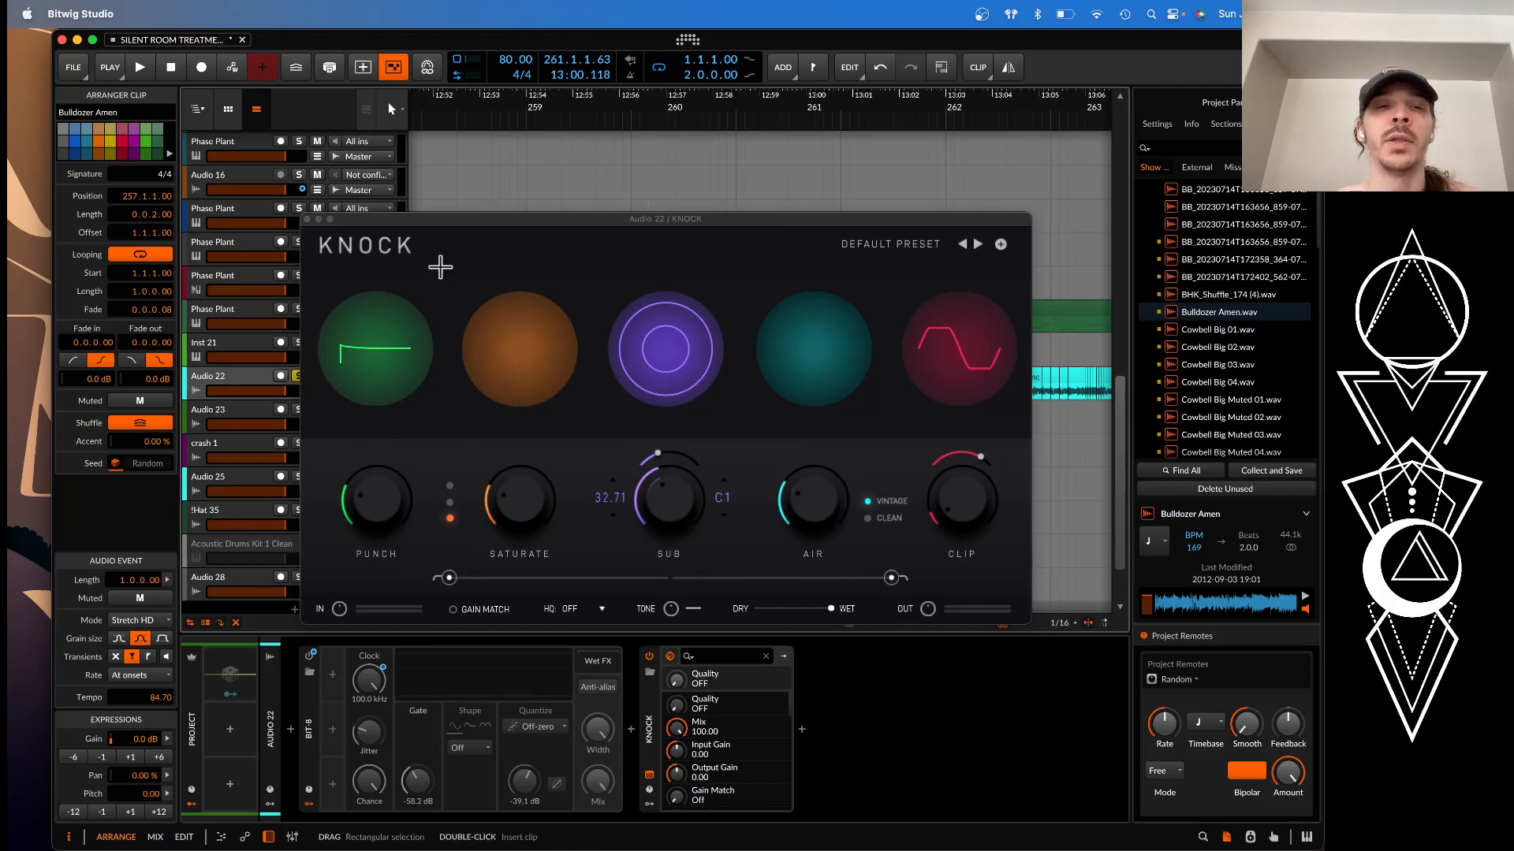
left_click(306, 219)
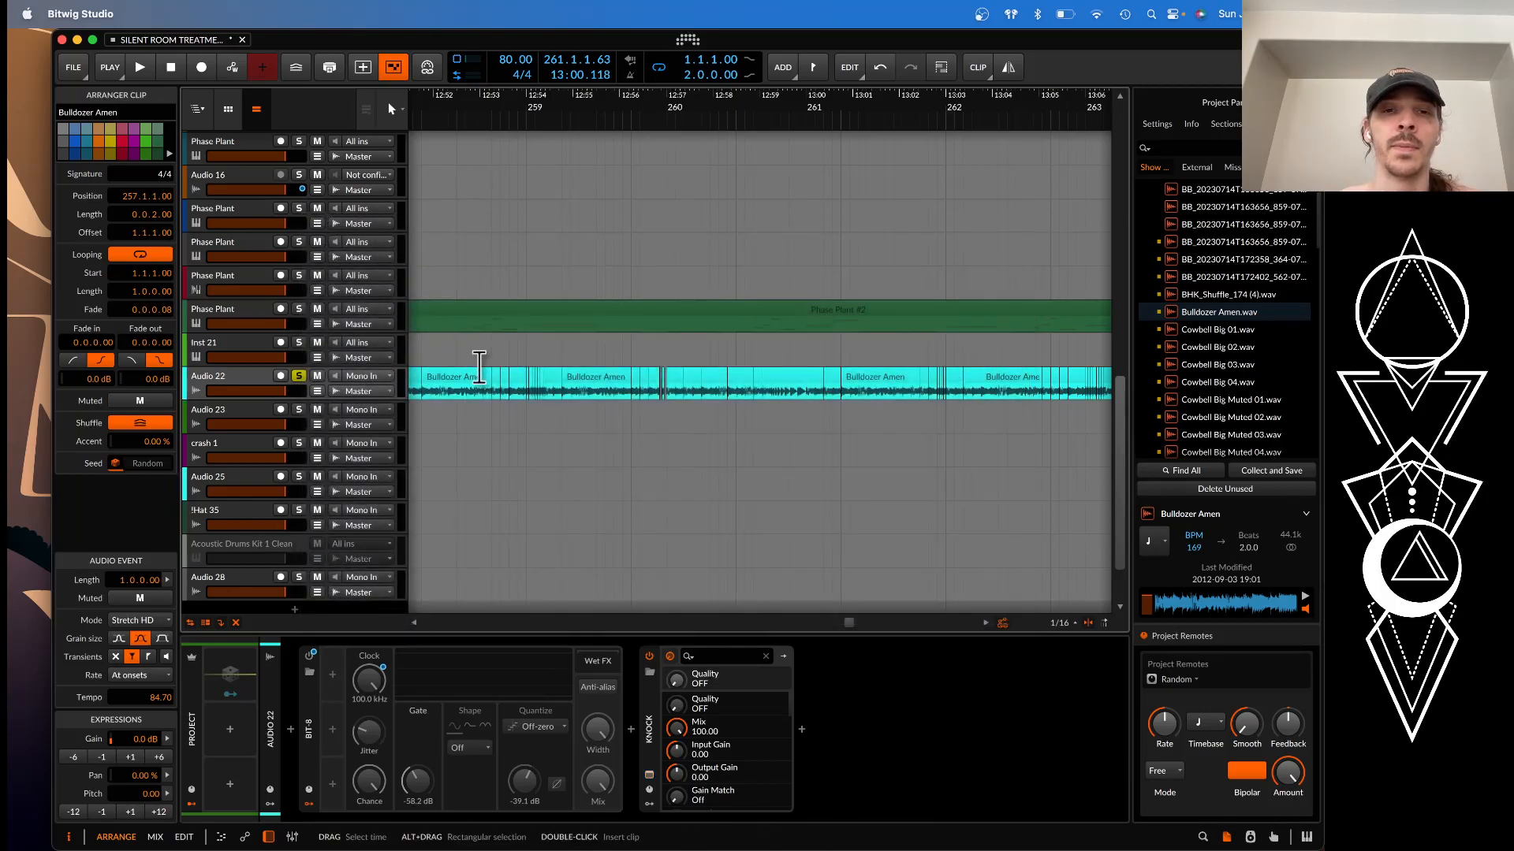
scroll(473, 363, "down", 5)
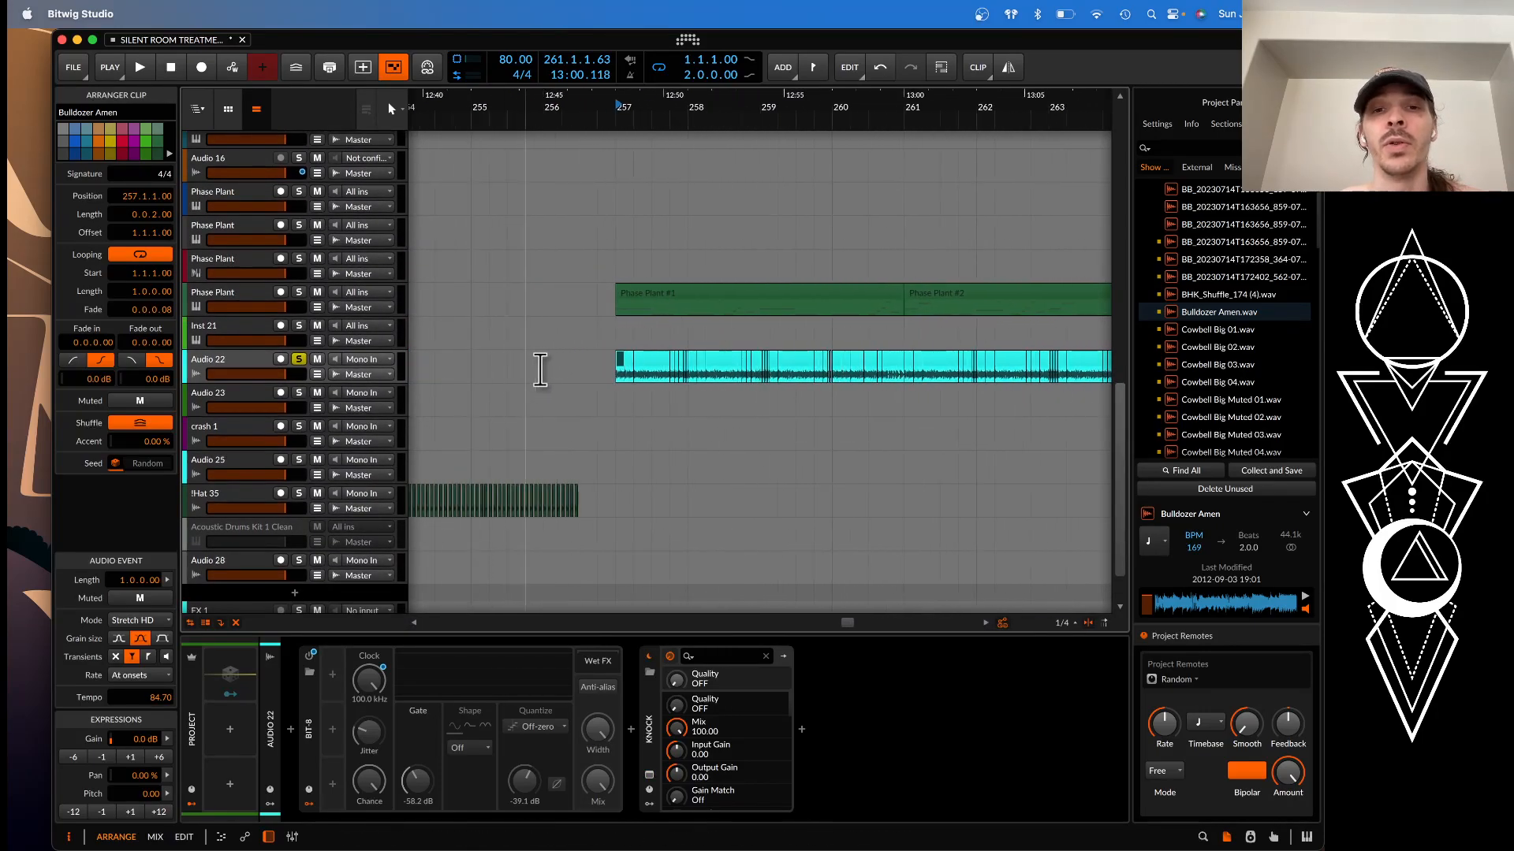
Select the time range from 257.1.1 to 257.1.2 on Audio 23, beneath the first Bulldozer Amen slice
scroll(616, 366, "up", 5)
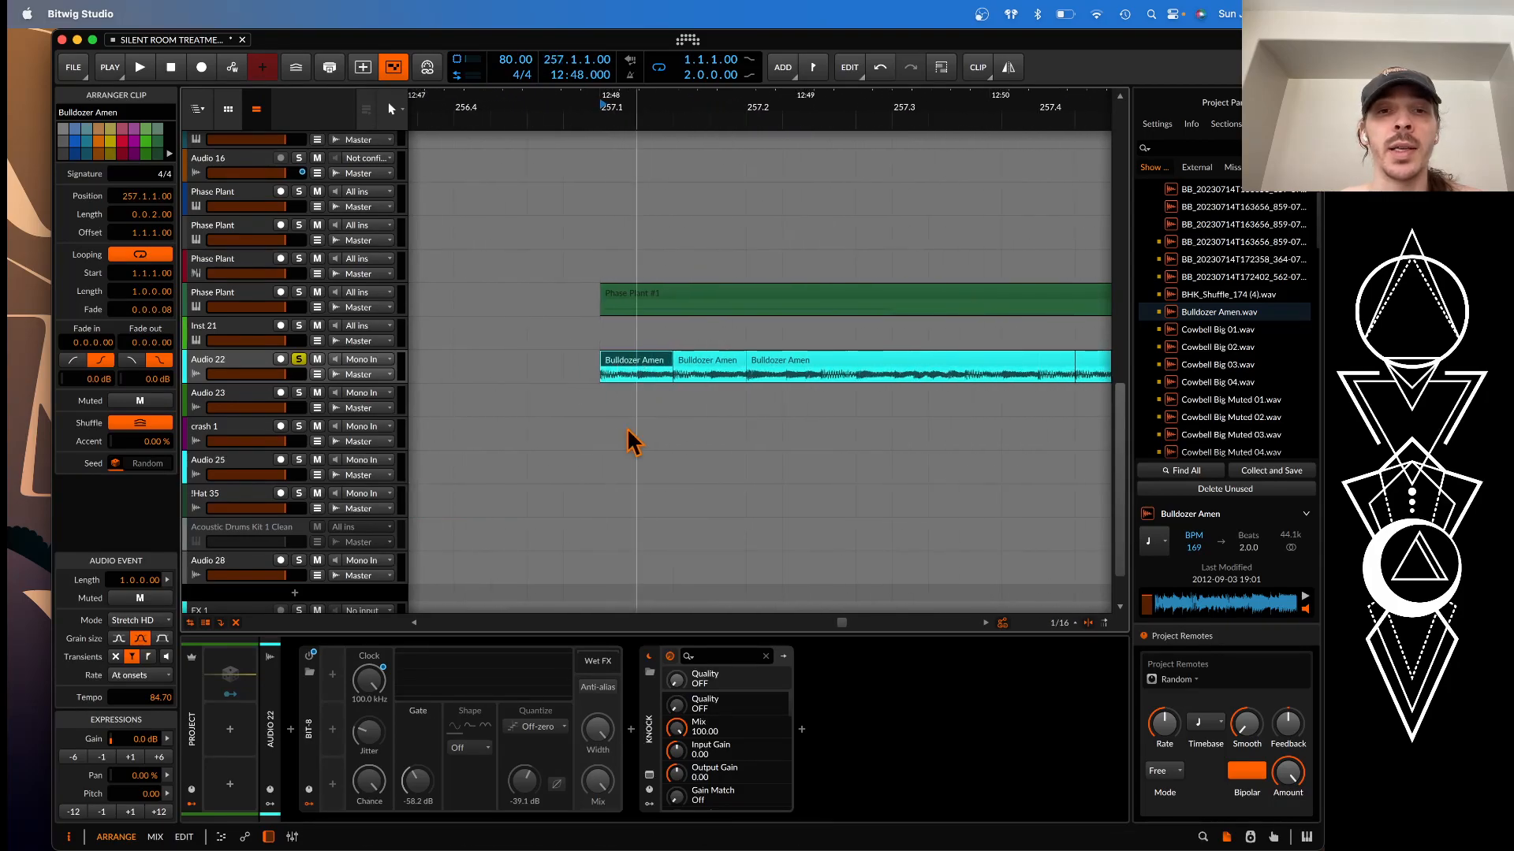
left_click(607, 402)
scroll(607, 403, "up", 3)
left_click_drag(608, 403, 688, 415)
scroll(687, 414, "down", 3)
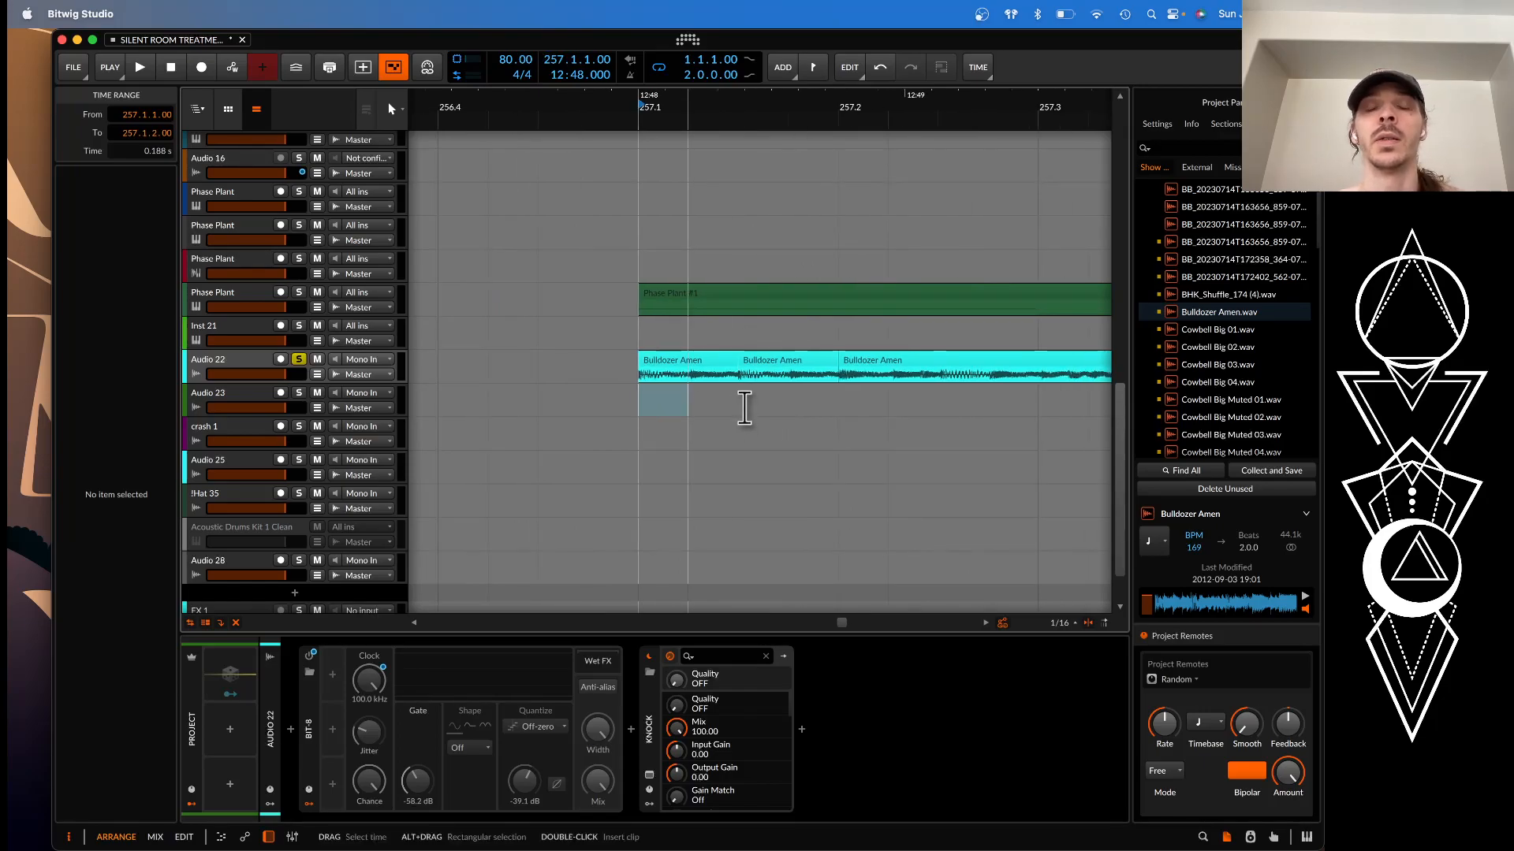
Select Audio 22, view and close its KNOCK plugin window, and collapse the KNOCK device in the chain
left_click(233, 359)
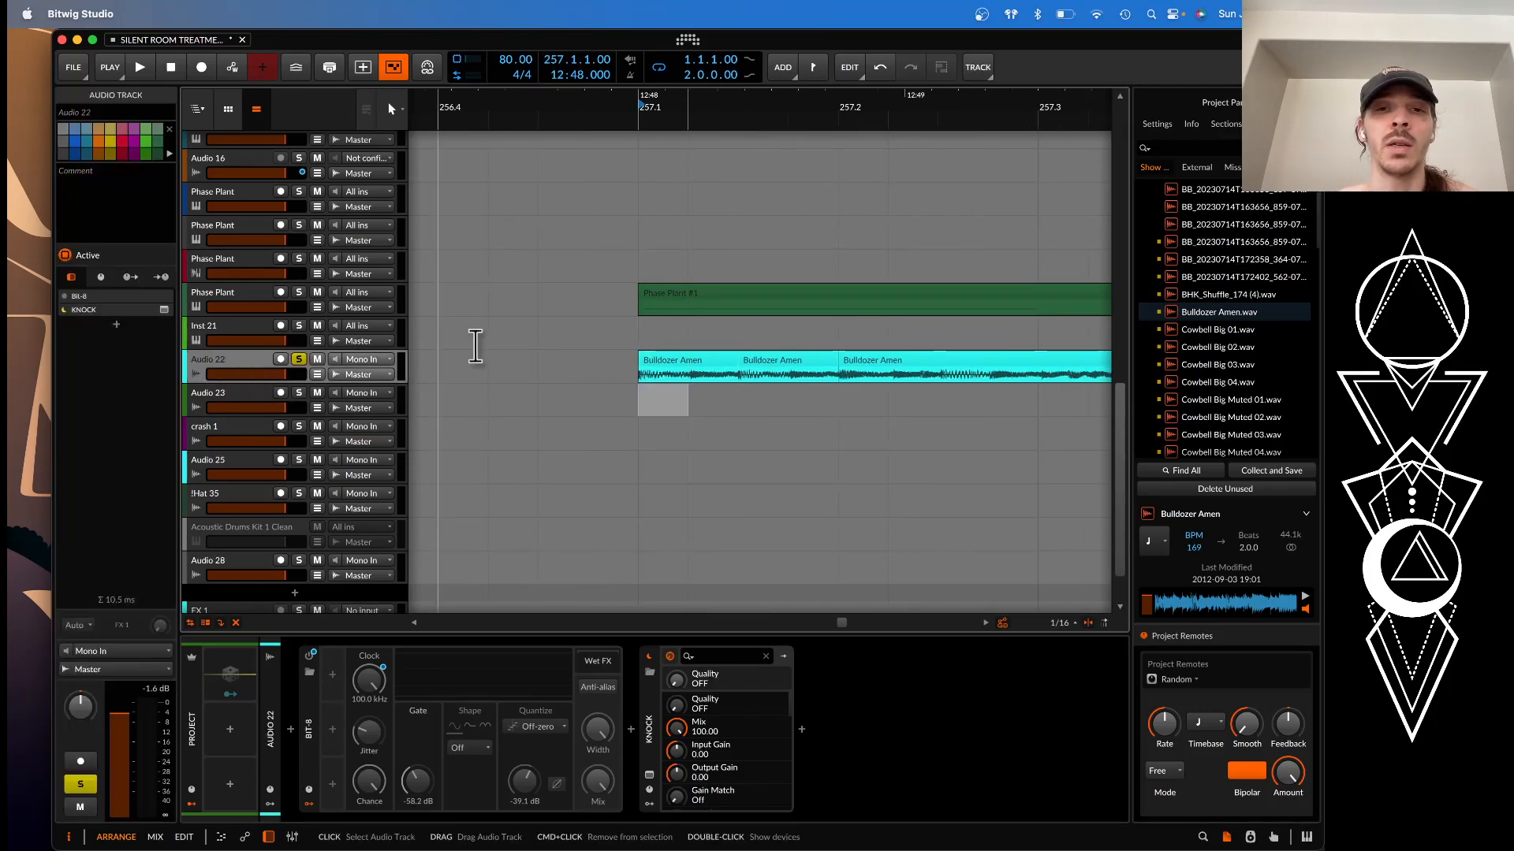
scroll(670, 394, "down", 2)
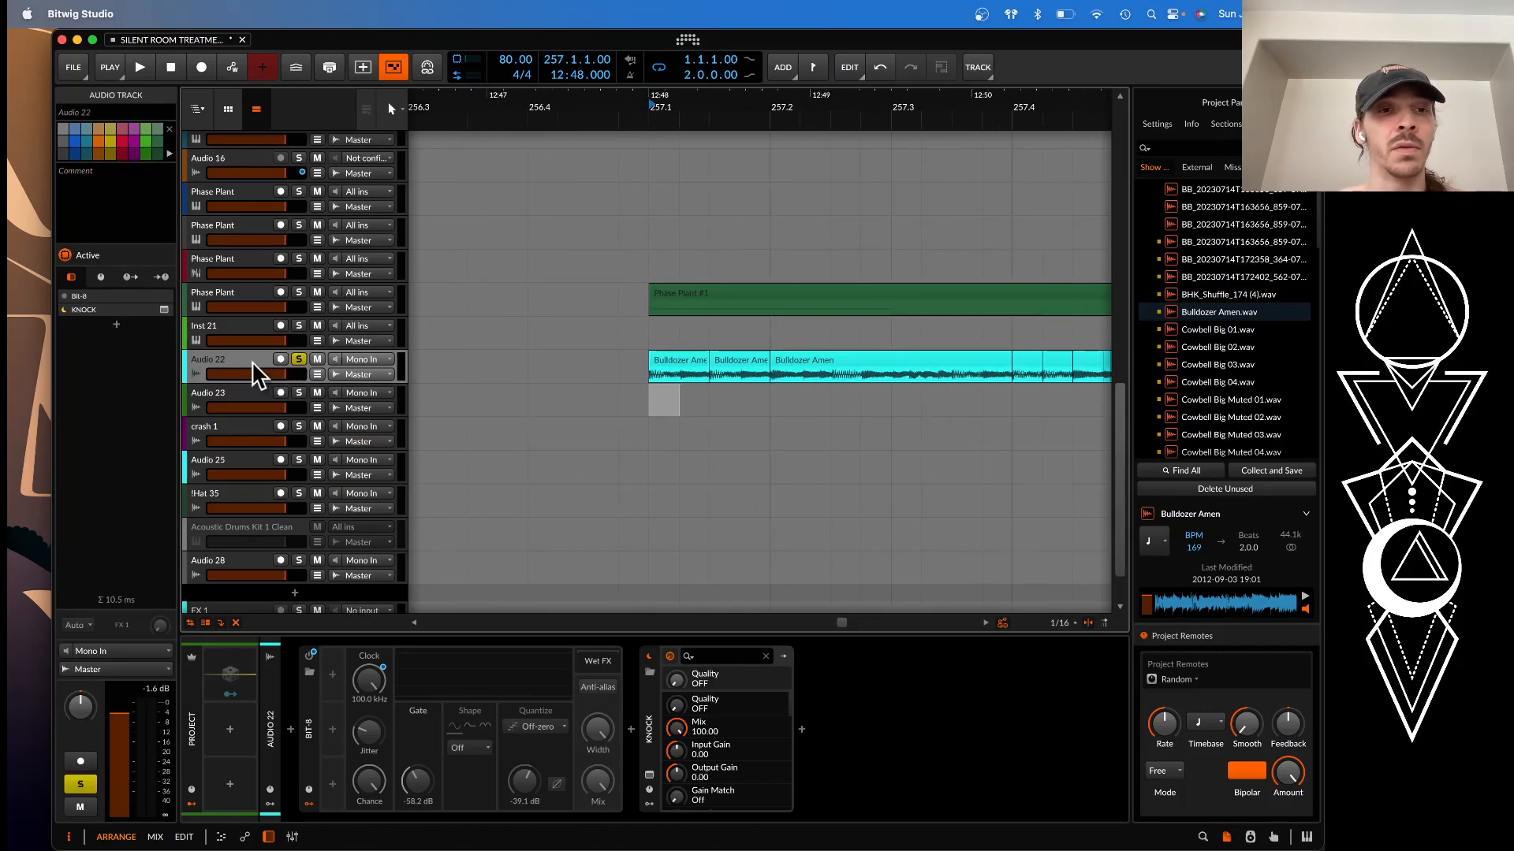
left_click(649, 776)
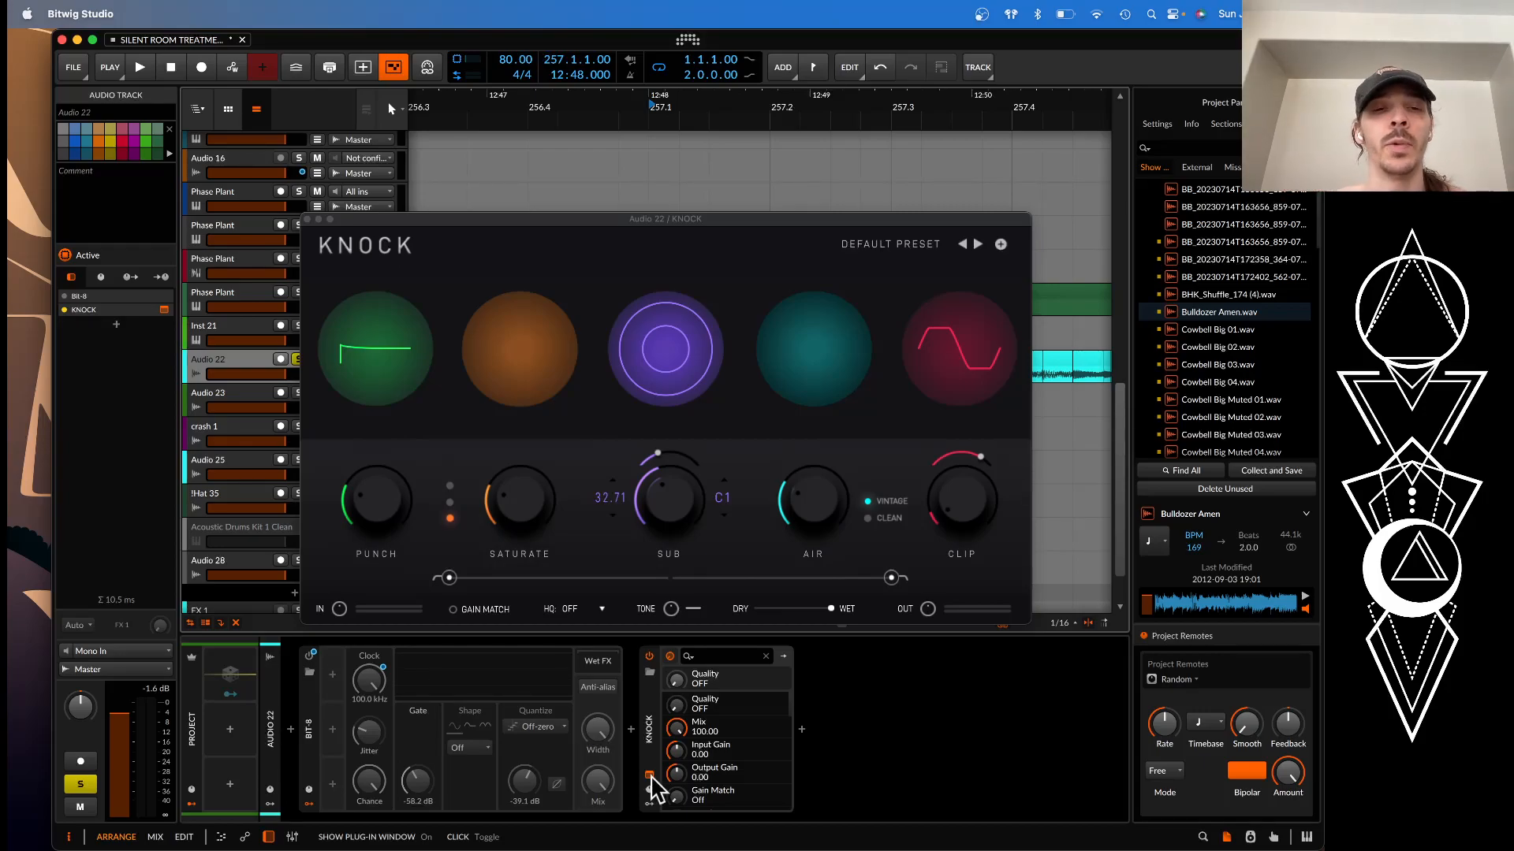
left_click(308, 220)
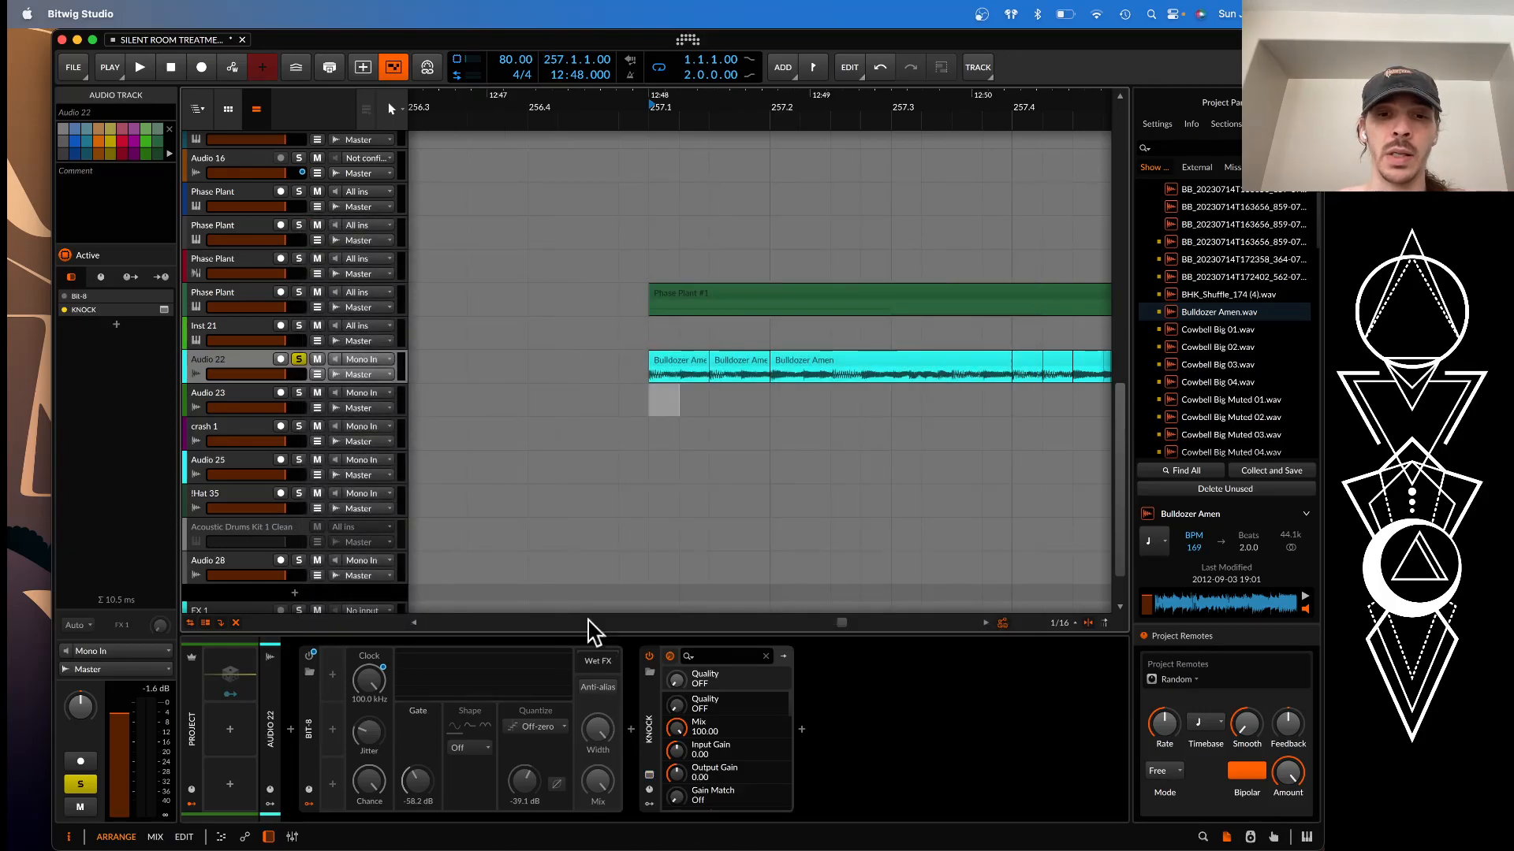
double_click(647, 709)
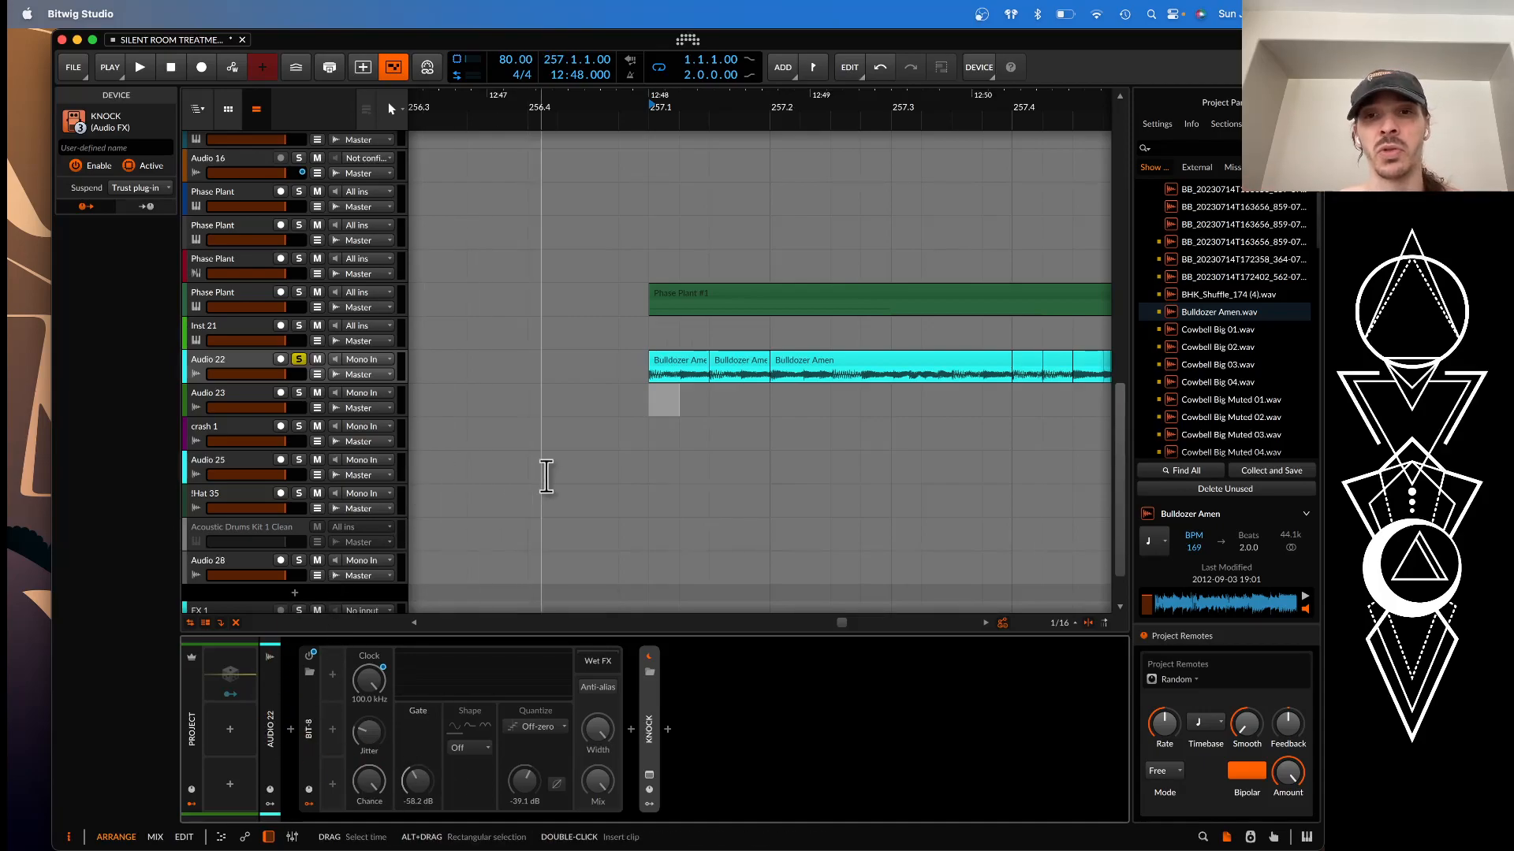
Select the purple BB_20230714T163656 clip at bar 249 and its hybrid track to view the Sampler device chain
scroll(557, 430, "down", 4)
scroll(559, 432, "up", 1)
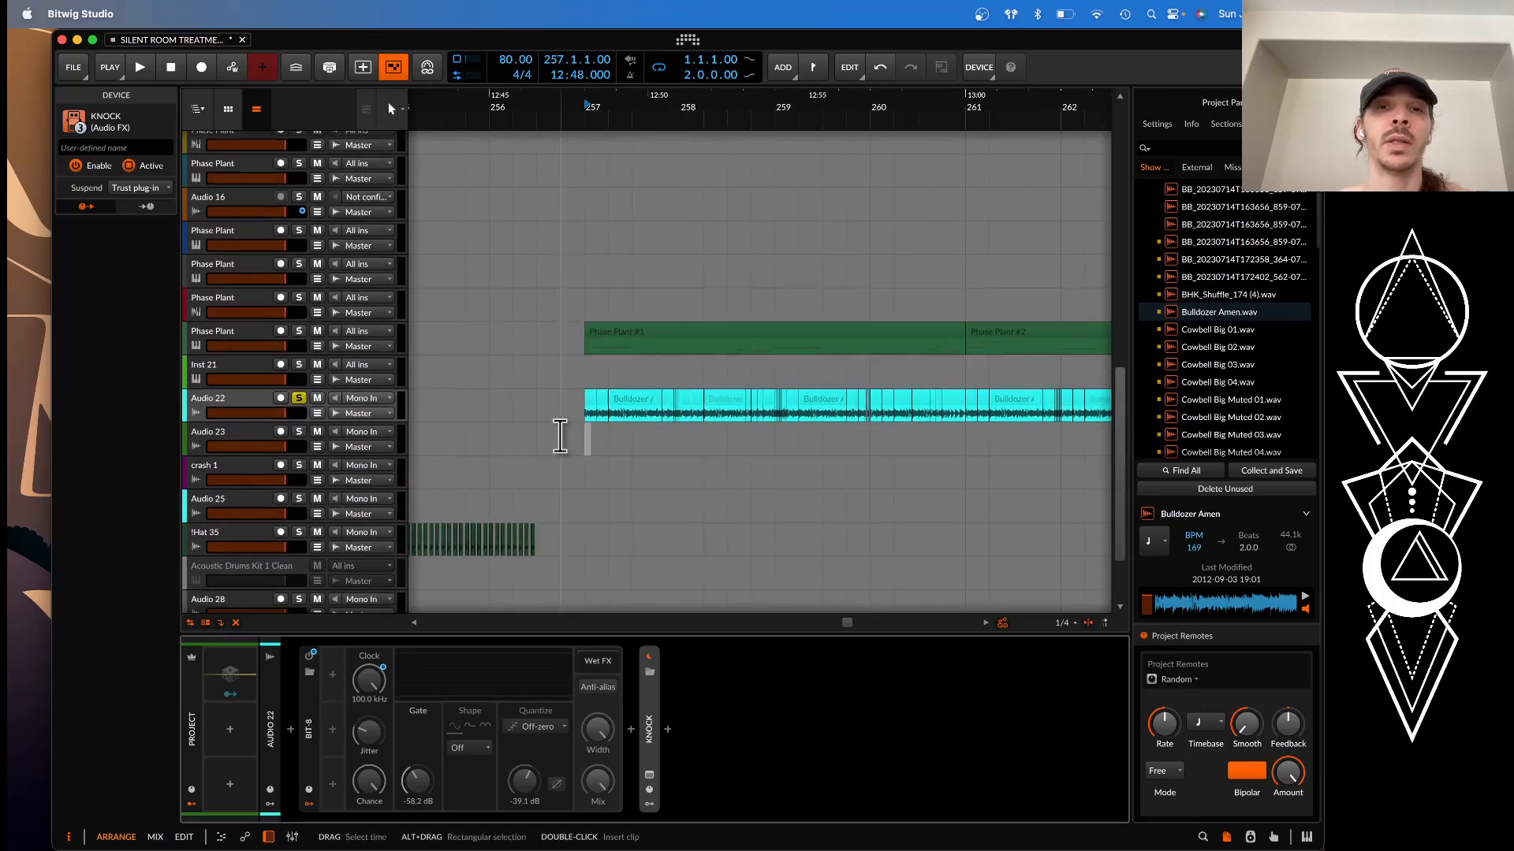
scroll(562, 434, "up", 5)
scroll(560, 435, "down", 3)
scroll(556, 432, "left", 3)
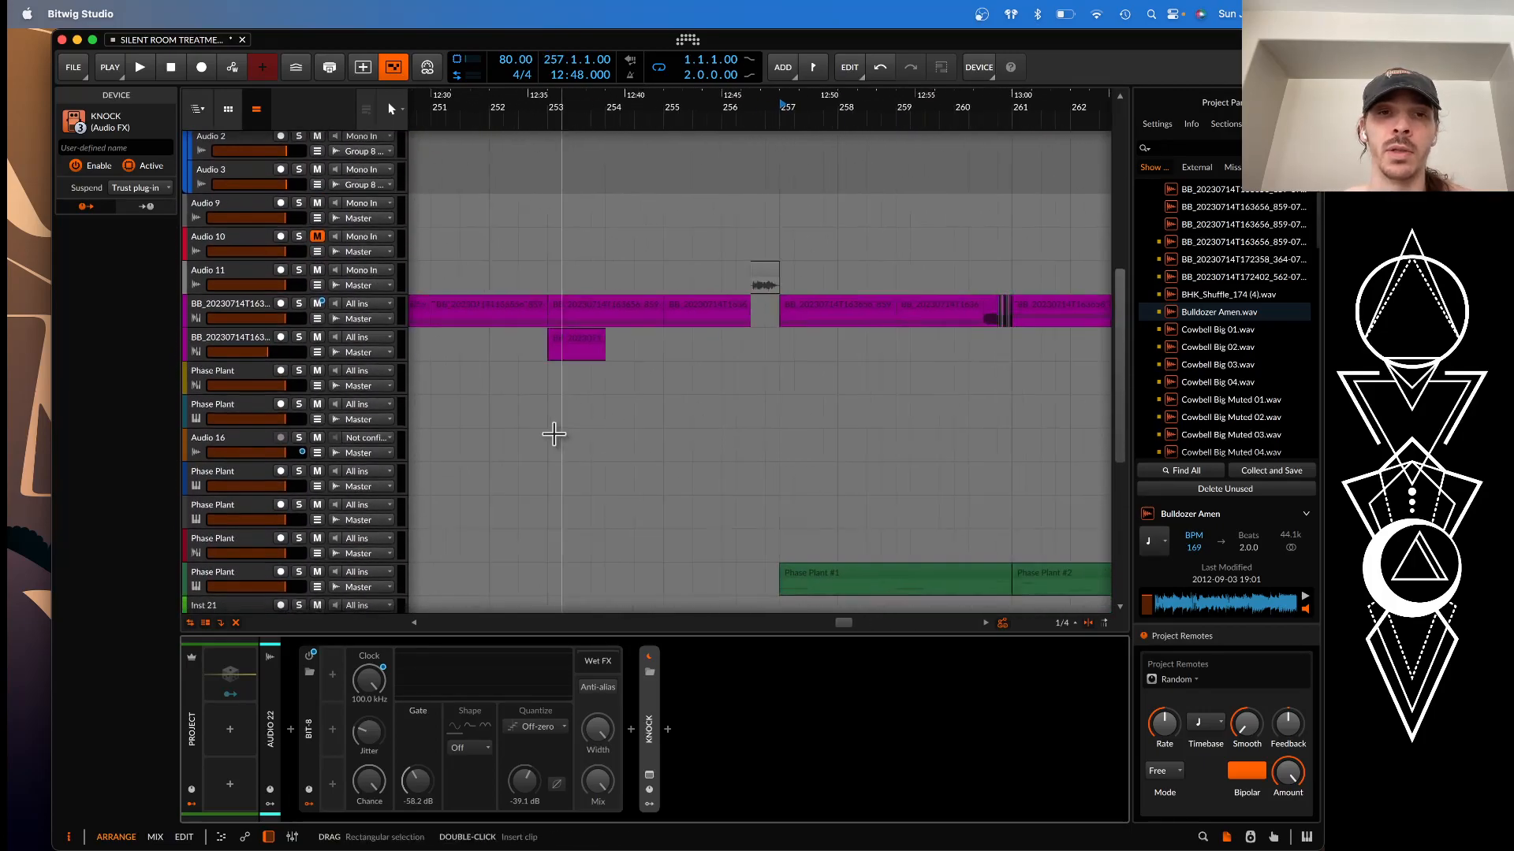
scroll(551, 430, "down", 2)
left_click(577, 311)
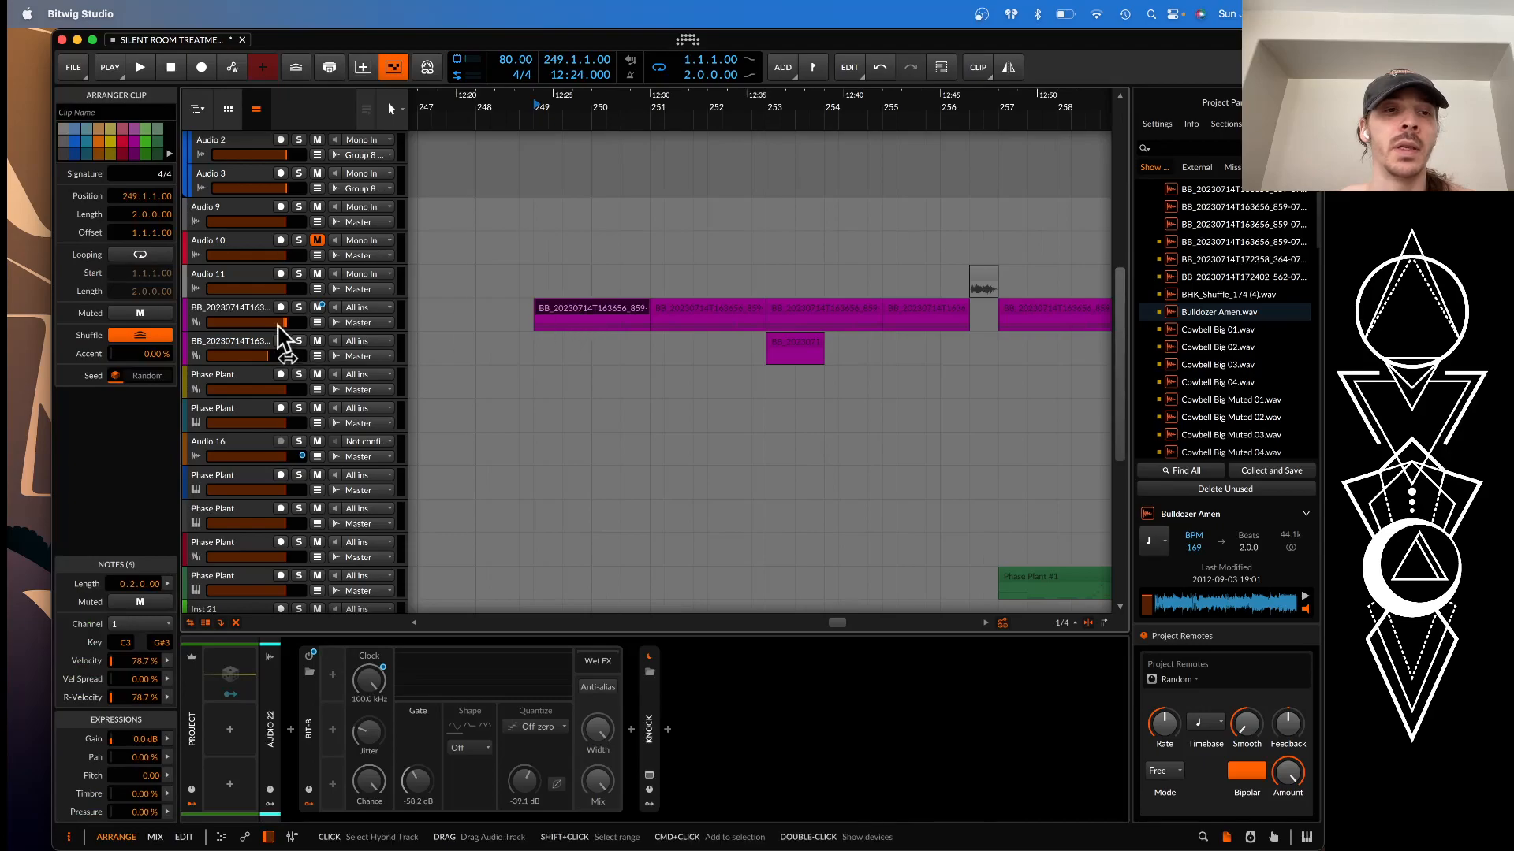
left_click(247, 309)
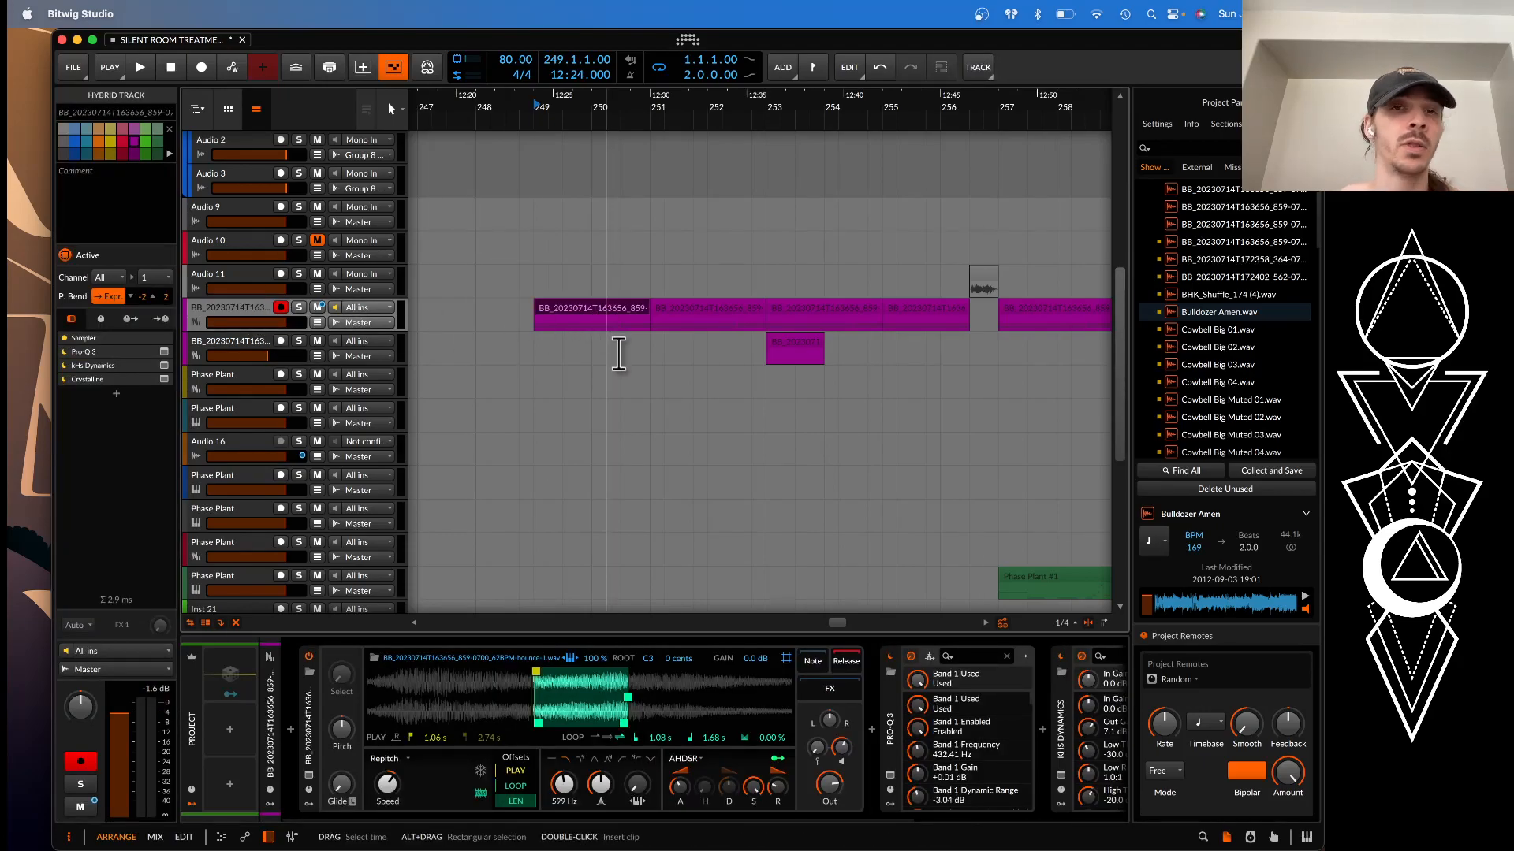
Select the Phase Plant track directly beneath Pork at the project start and display its device chain
scroll(619, 354, "left", 1)
scroll(619, 354, "down", 3)
scroll(619, 354, "left", 20)
scroll(613, 351, "up", 3)
scroll(614, 352, "up", 8)
scroll(614, 352, "left", 20)
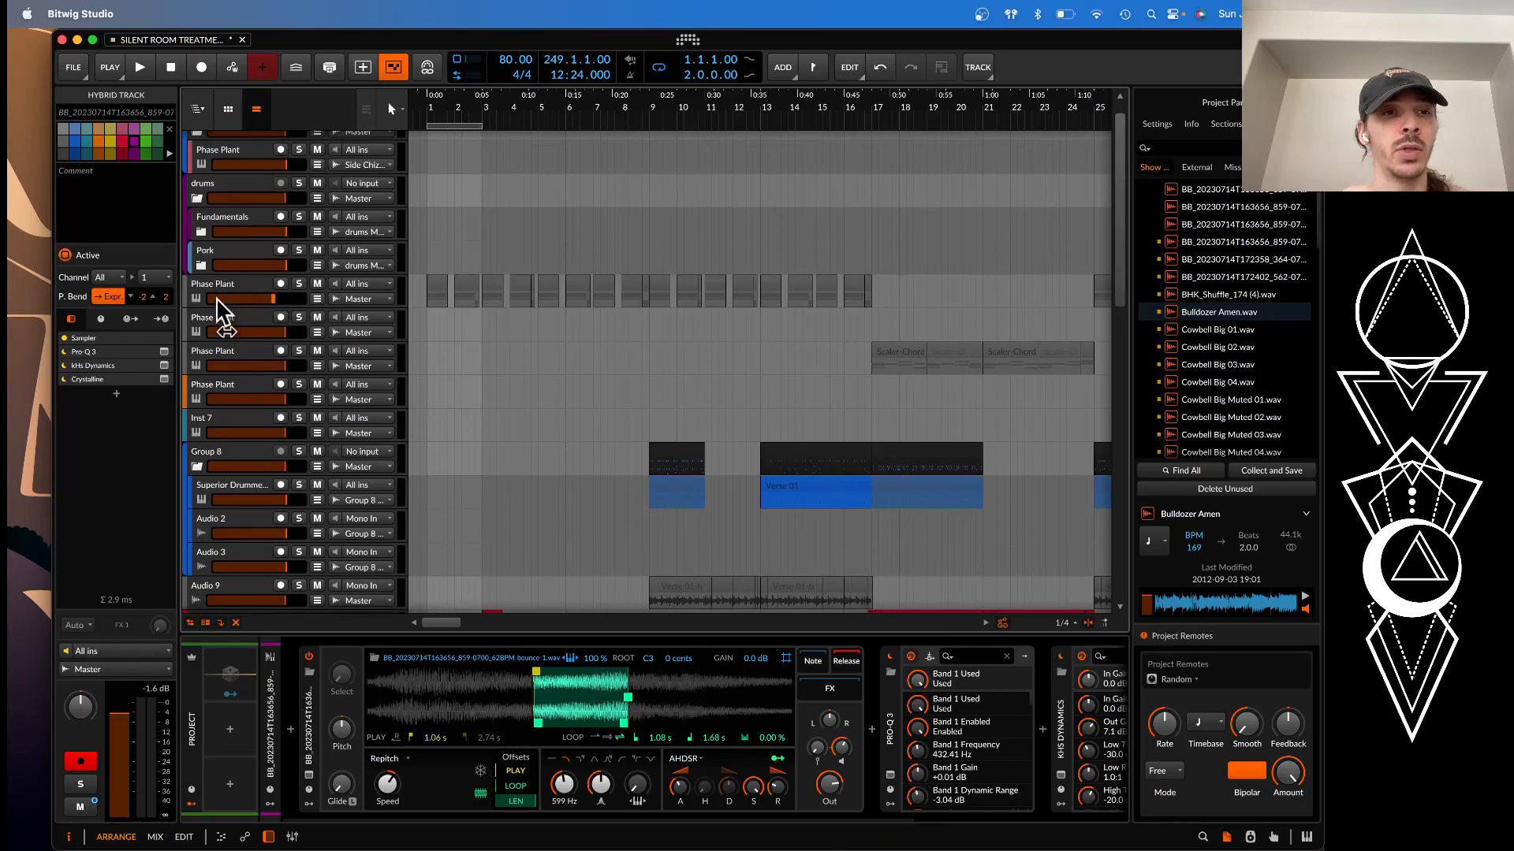
left_click(210, 283)
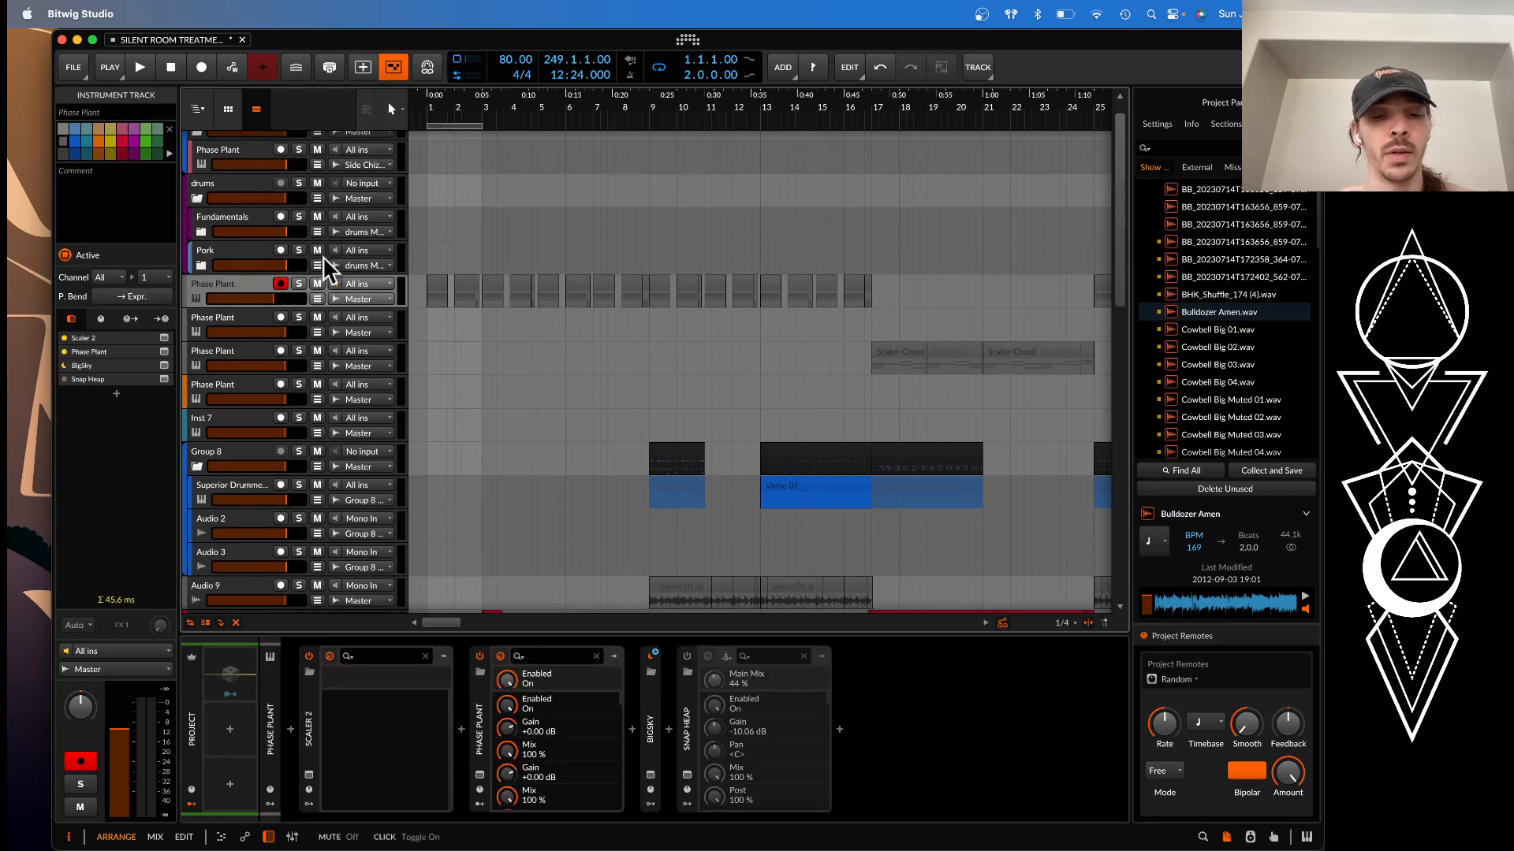
key("e")
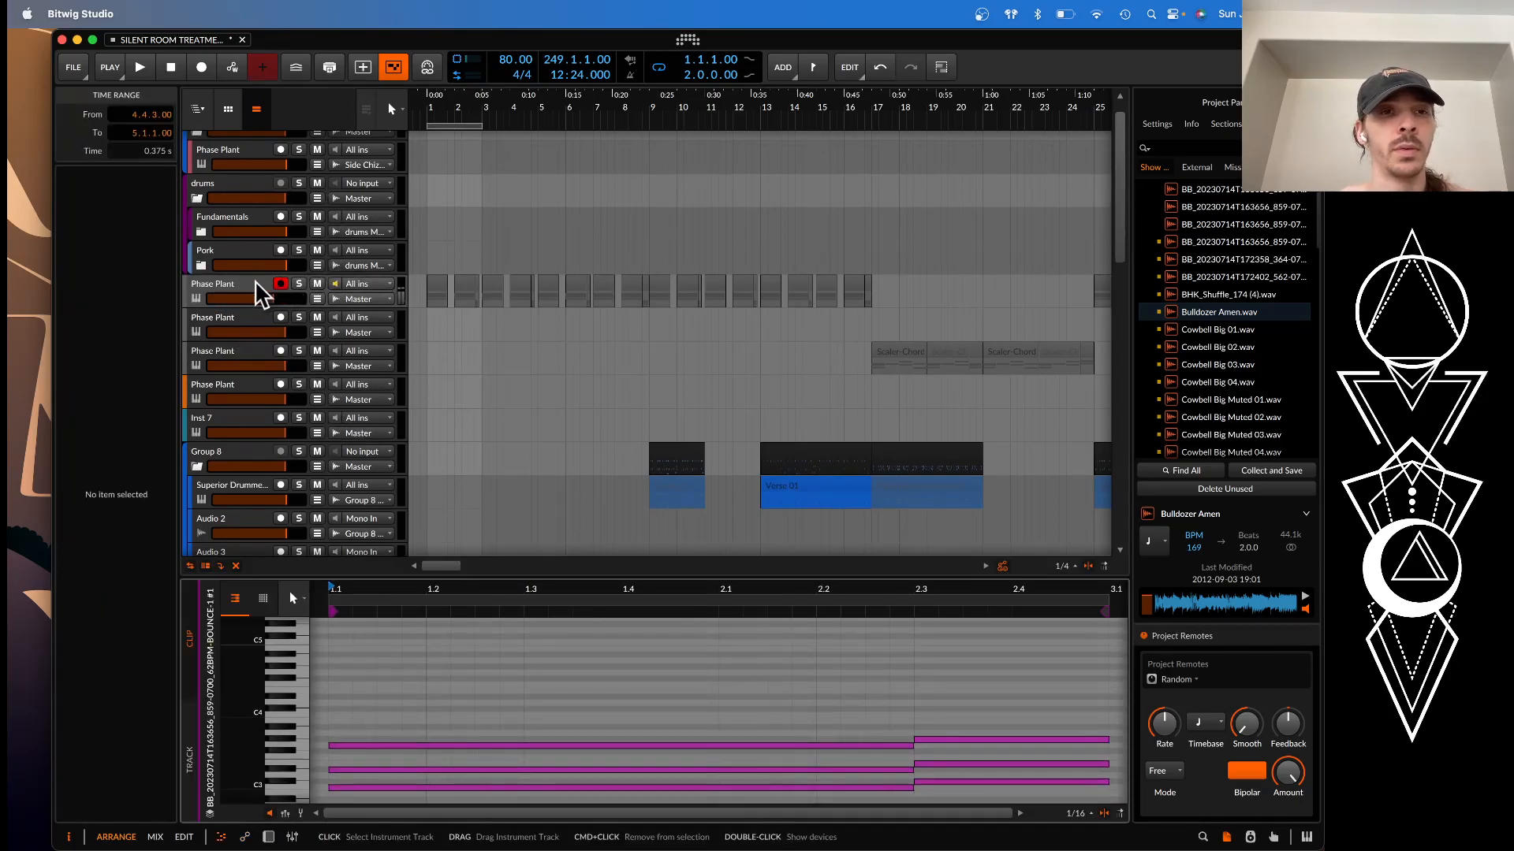
left_click(260, 289)
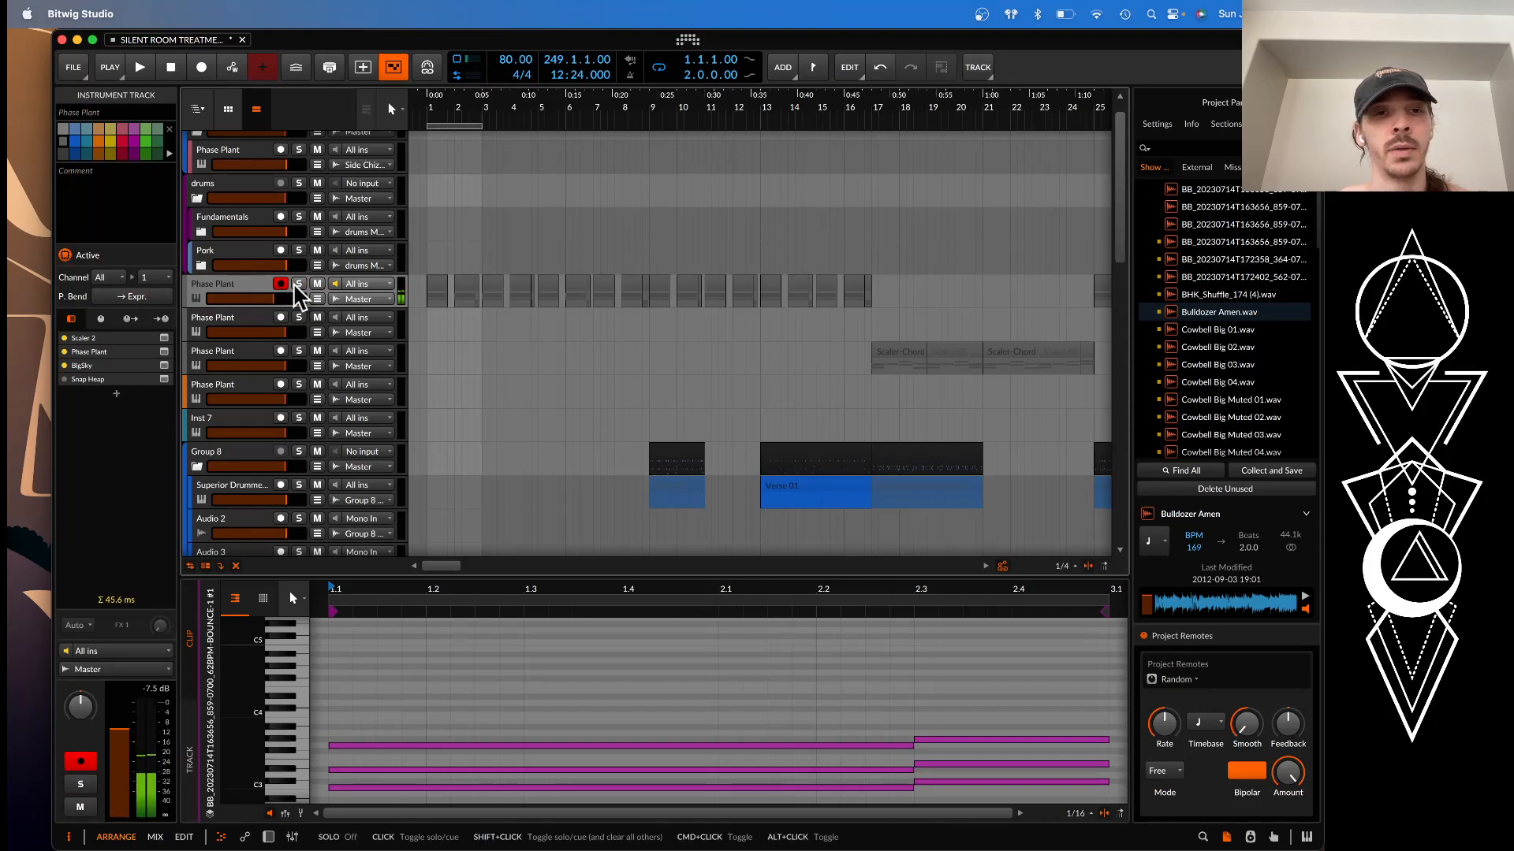
double_click(253, 302)
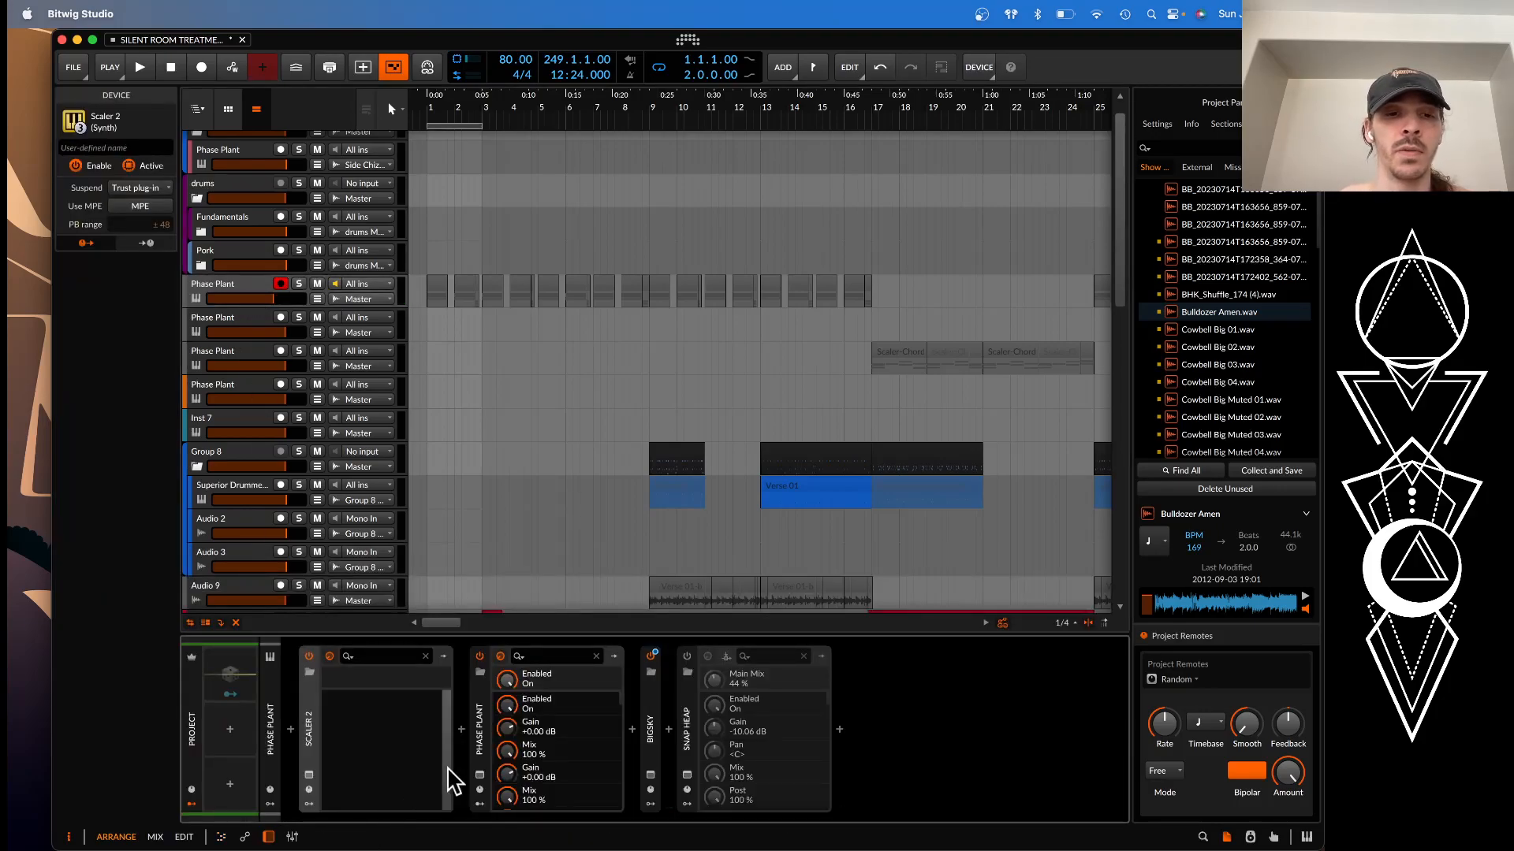
Open the Phase Plant synth window to examine its oscillators, filter, envelope and effect lanes, and close it
left_click(479, 777)
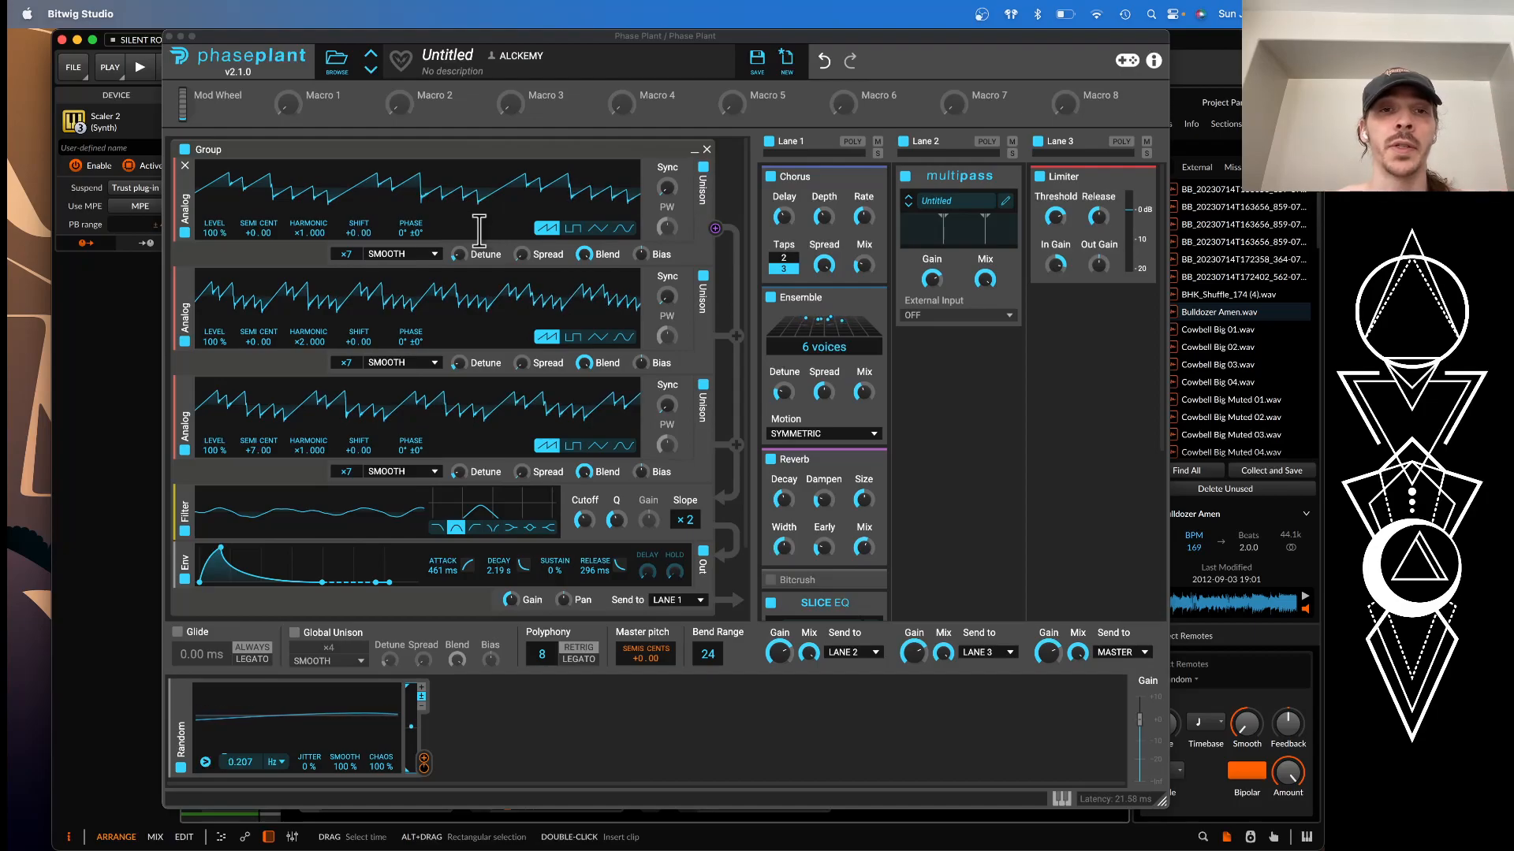
scroll(478, 233, "down", 1)
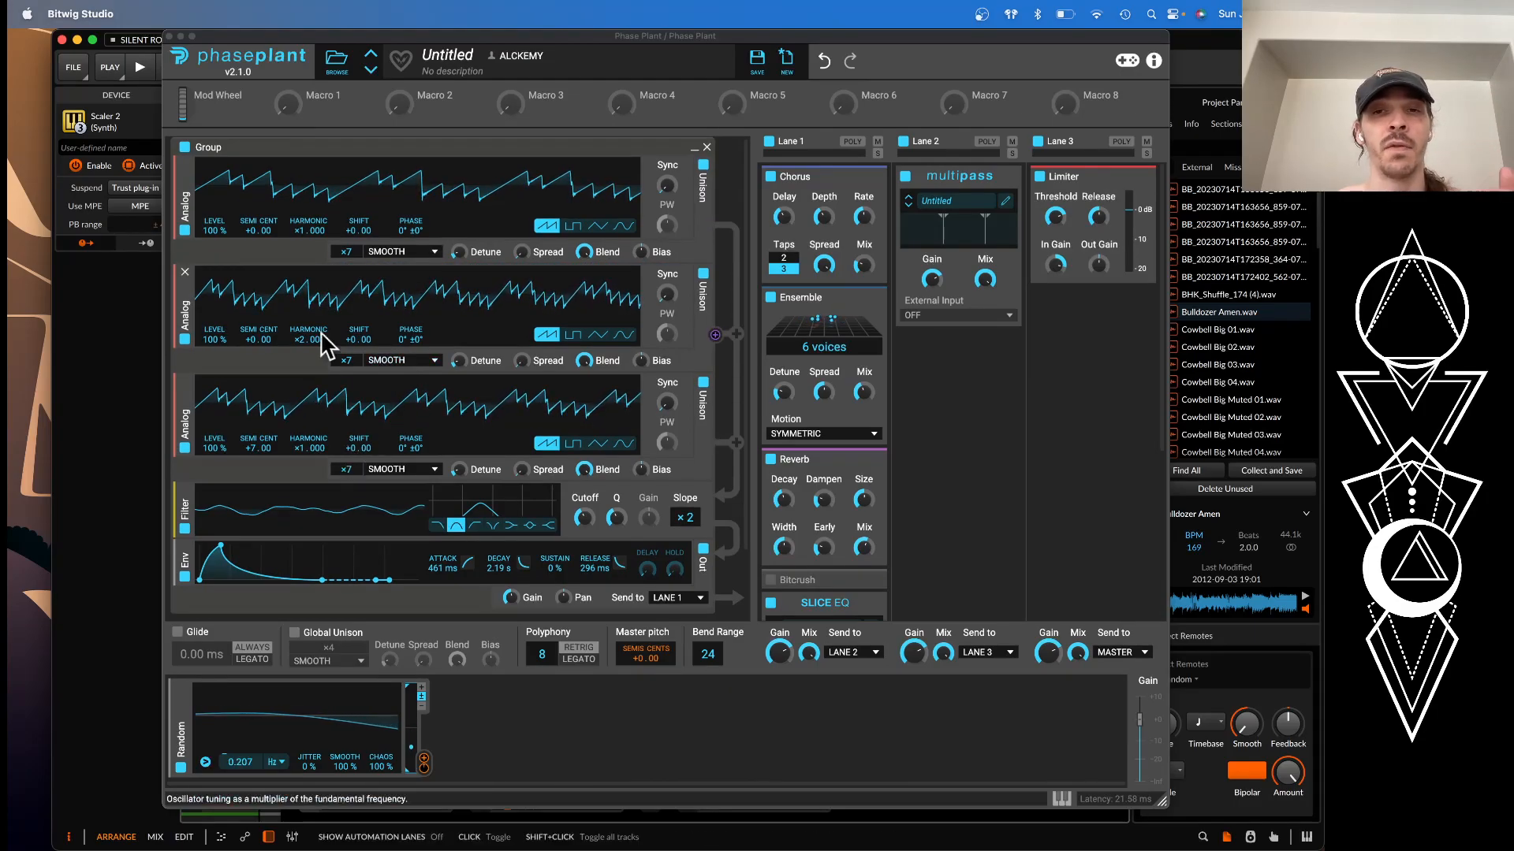
scroll(445, 441, "down", 5)
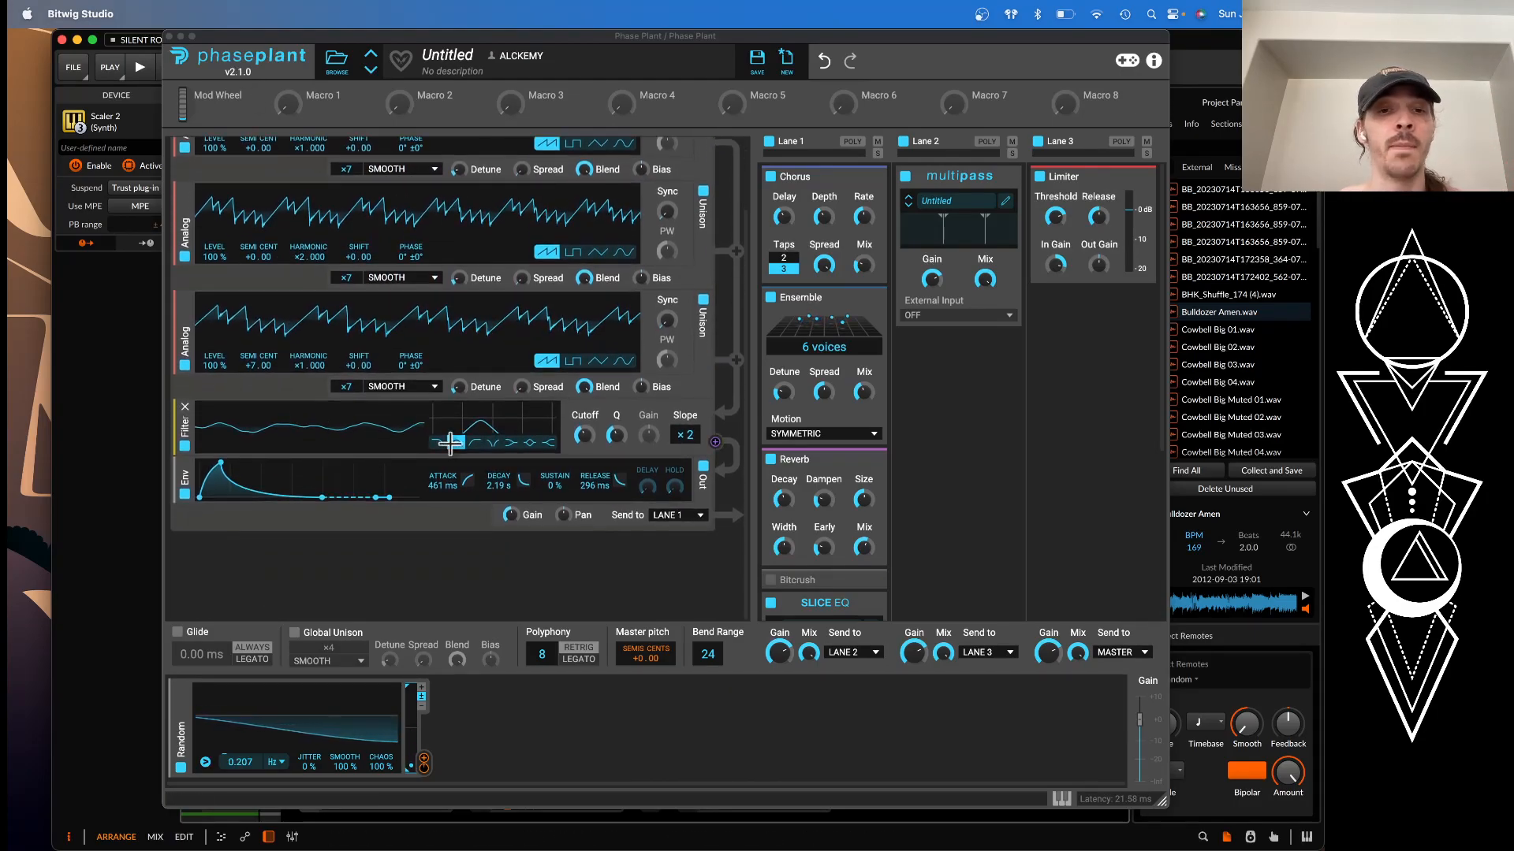
left_click(172, 37)
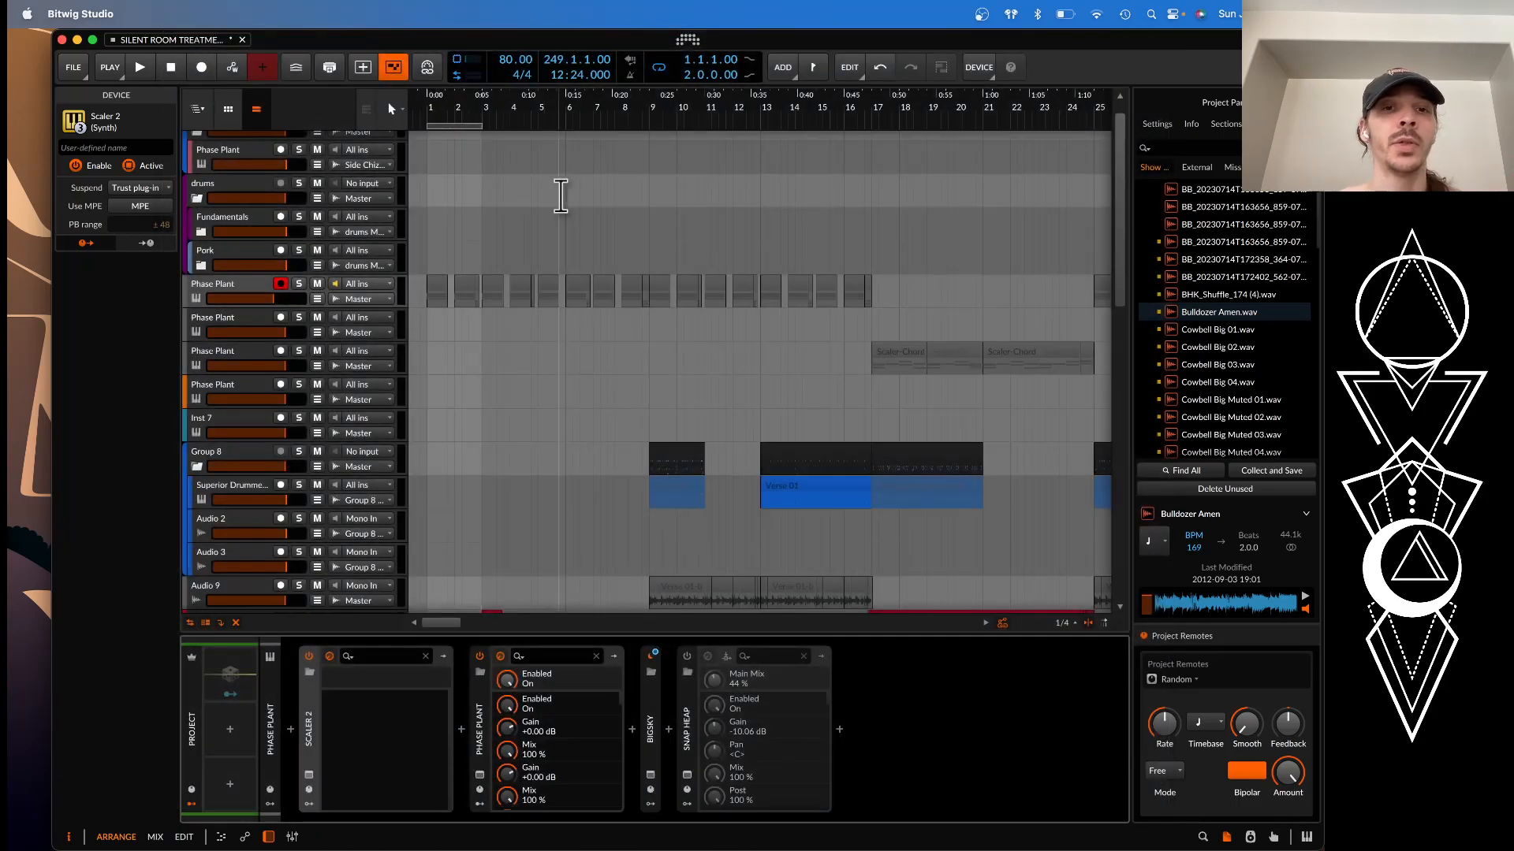
Select the red clip at bar 3 on Audio 10, solo the track and display its device chain
scroll(560, 196, "down", 2)
scroll(560, 196, "up", 3)
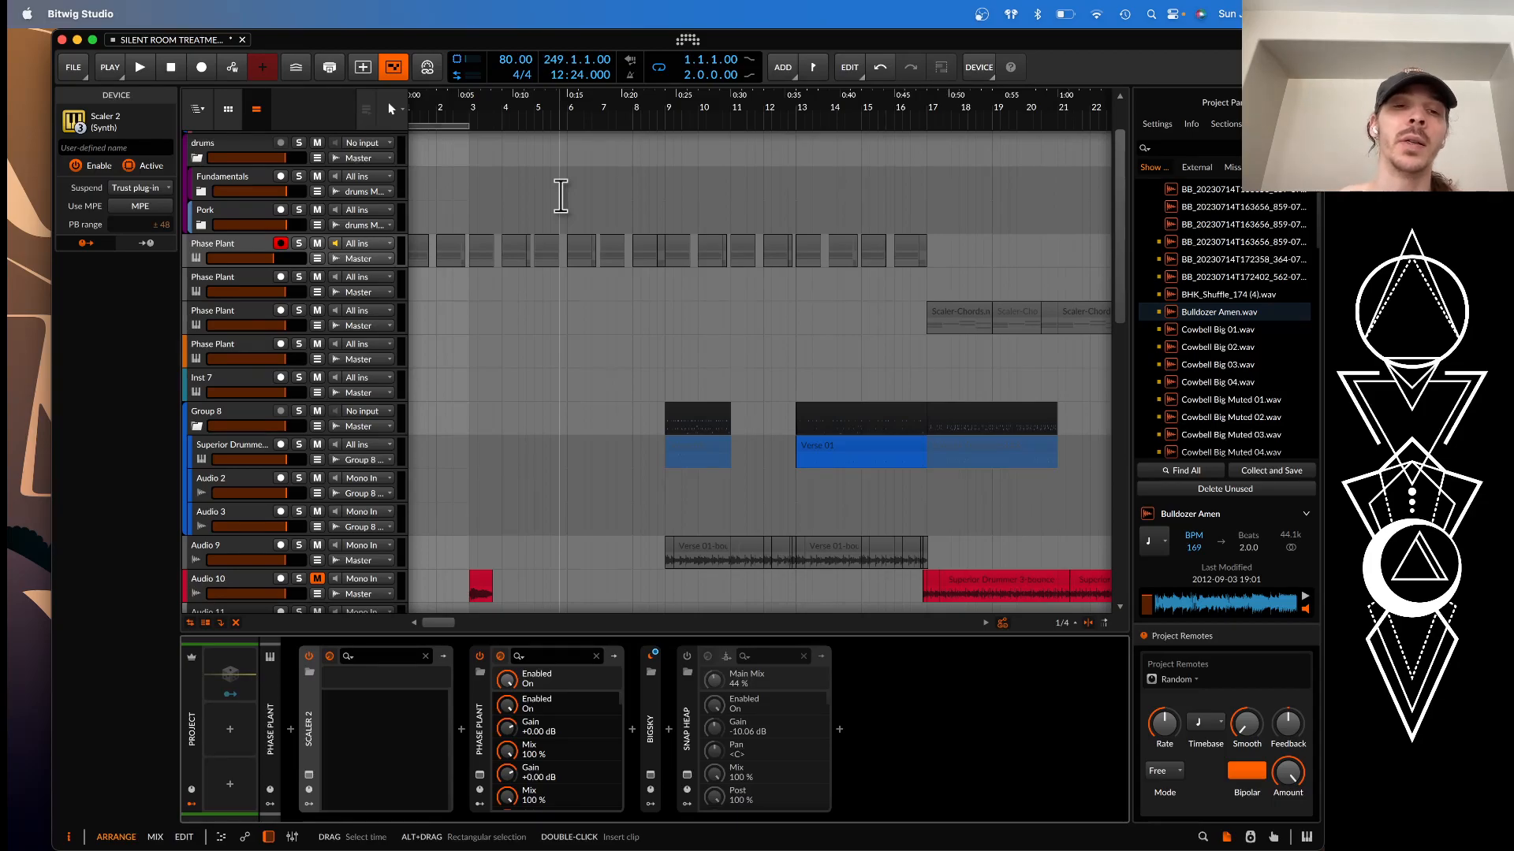
scroll(473, 253, "up", 3)
scroll(471, 255, "down", 4)
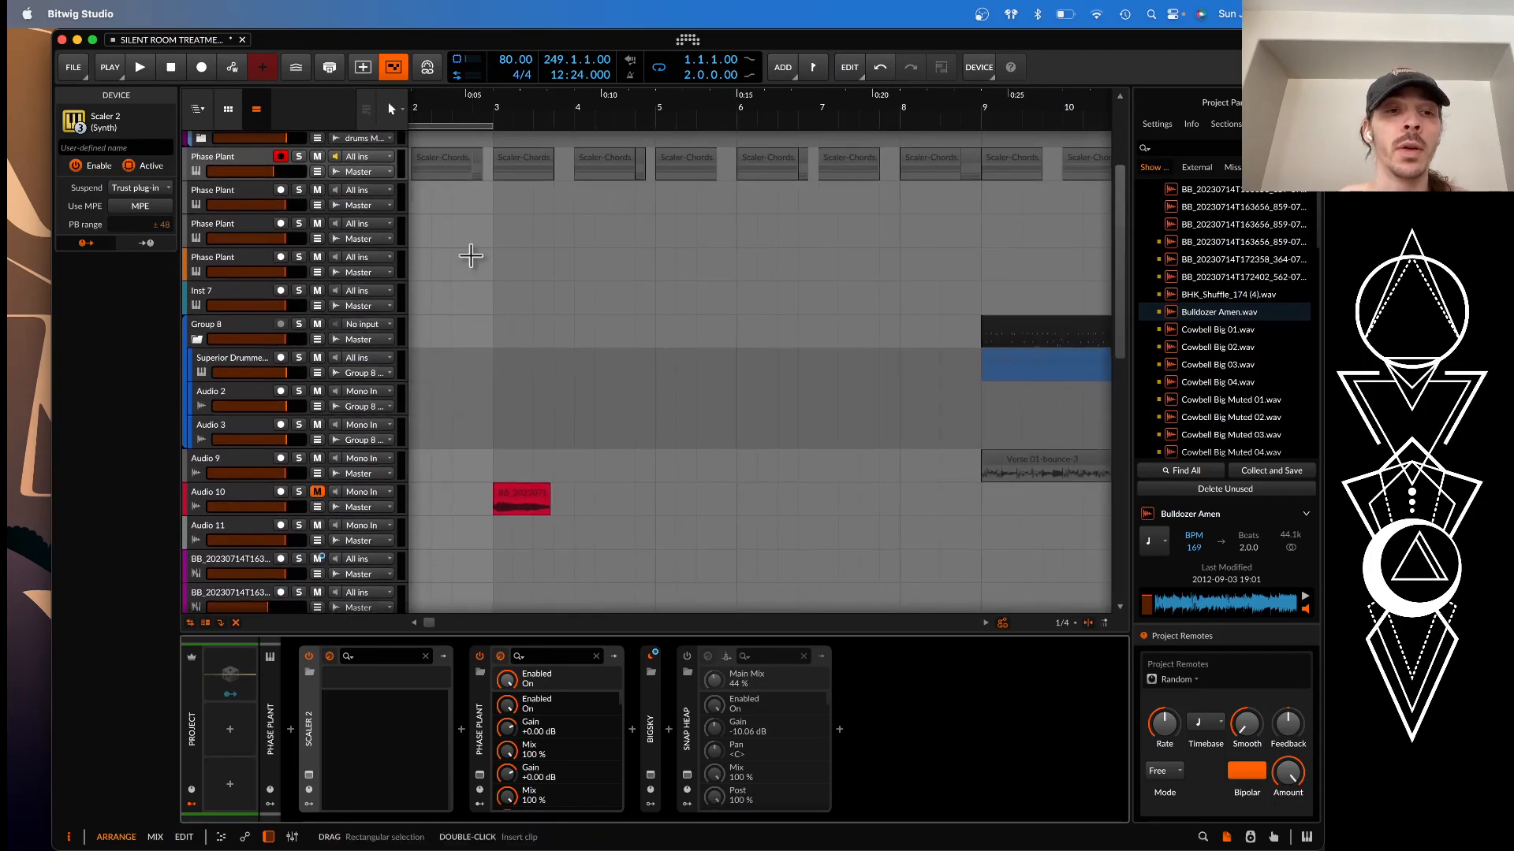
left_click(522, 504)
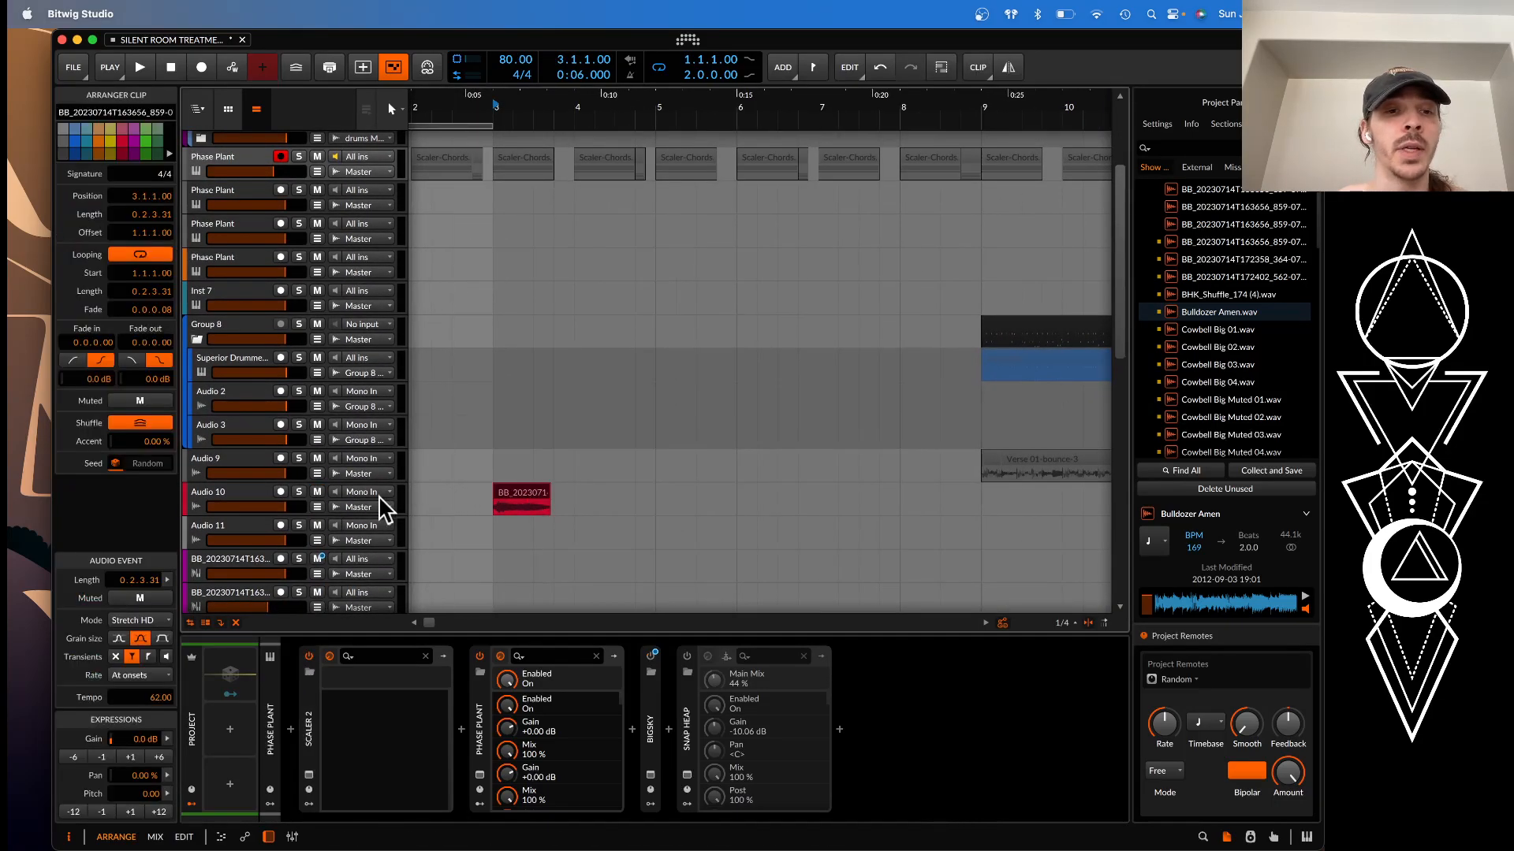
left_click(298, 492)
left_click(237, 494)
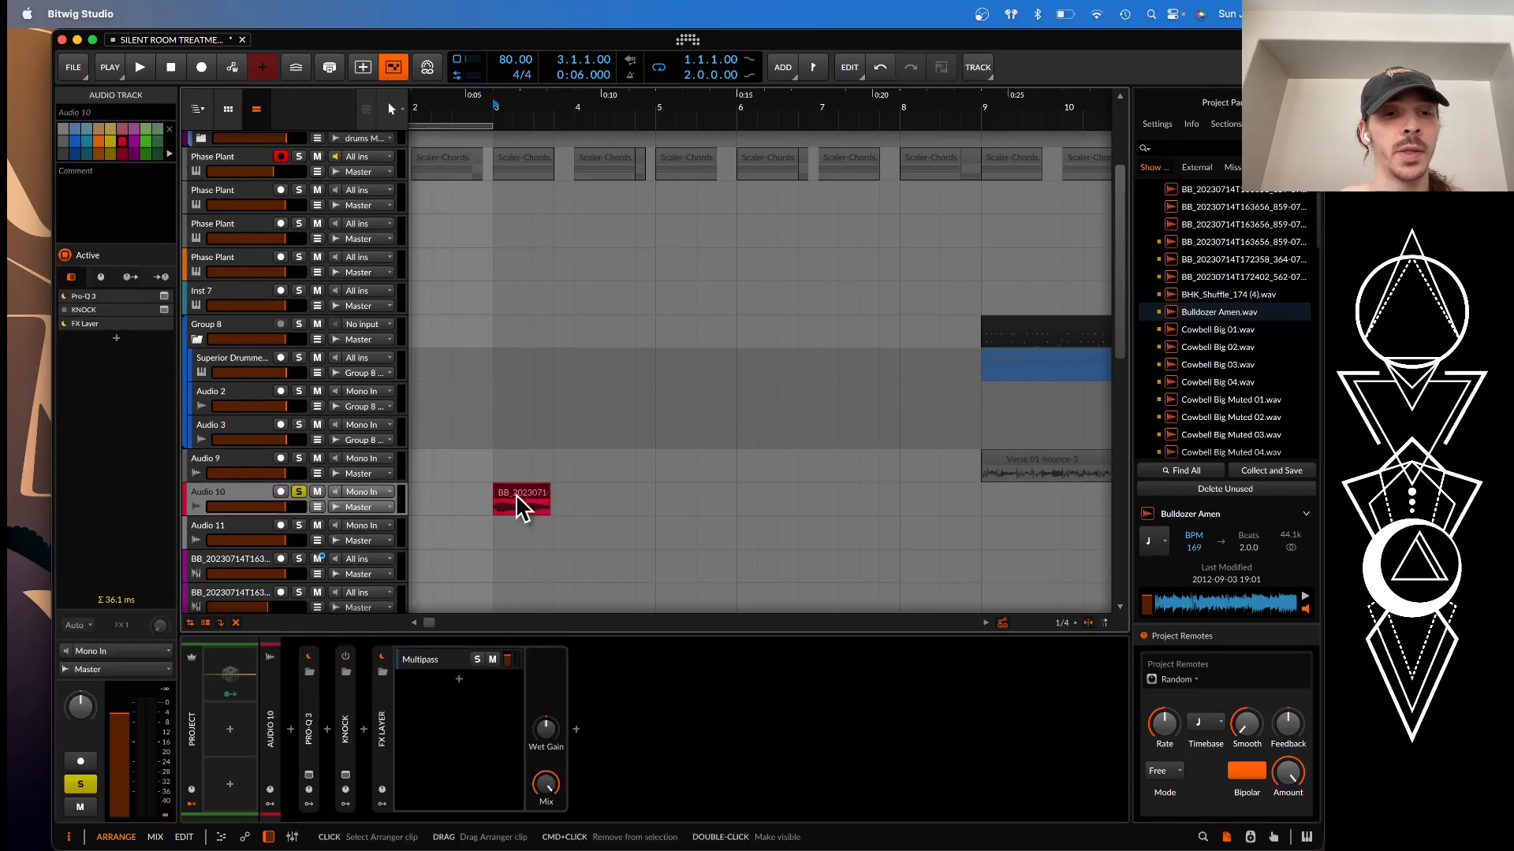
Open the Multipass plugin inside Audio 10's FX Layer to view its band effects, and close it
left_click(438, 678)
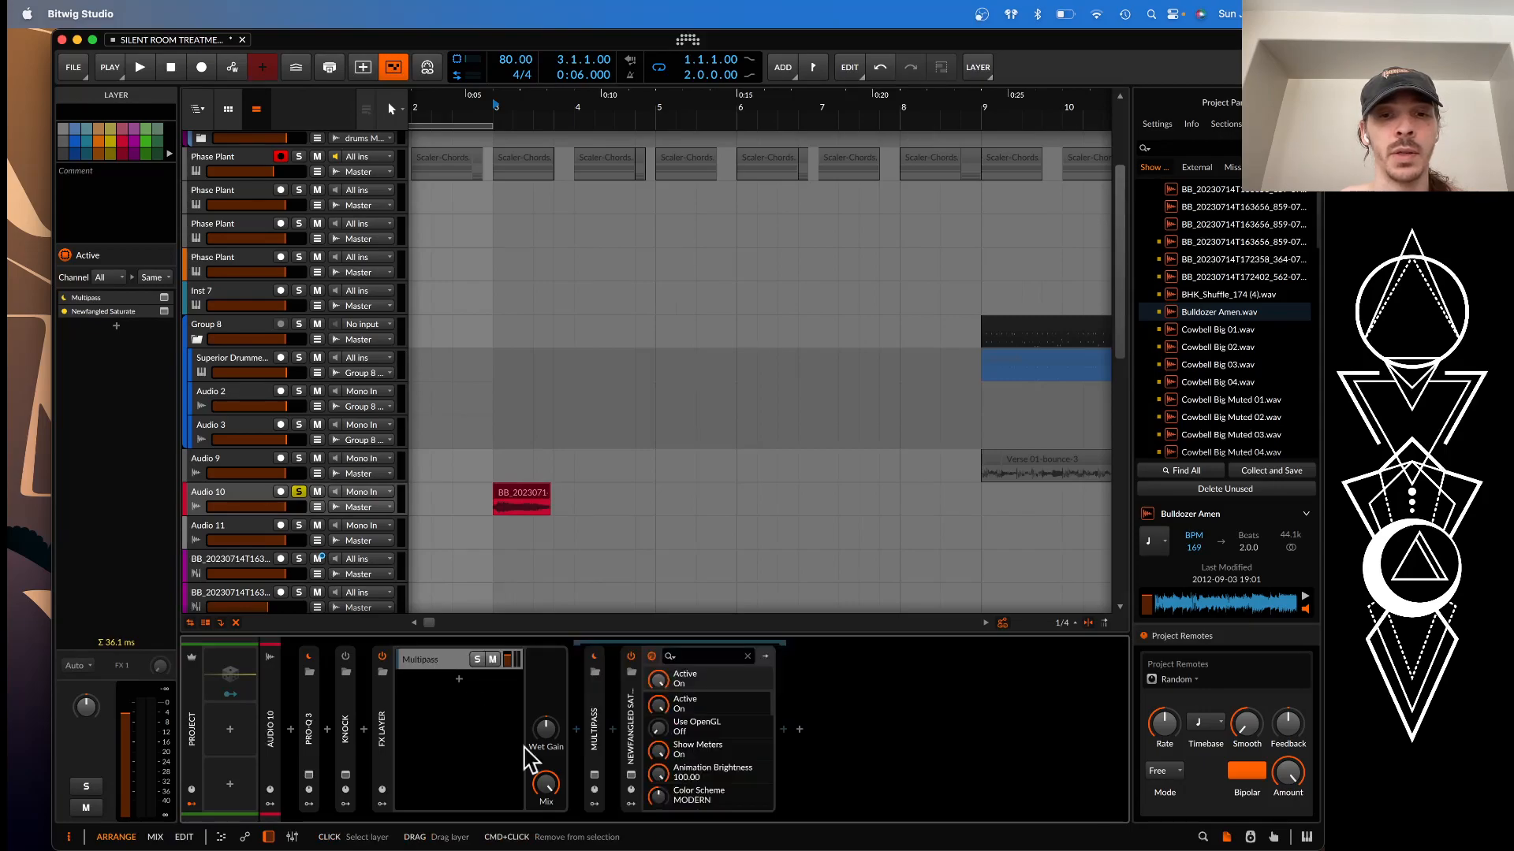
left_click(598, 790)
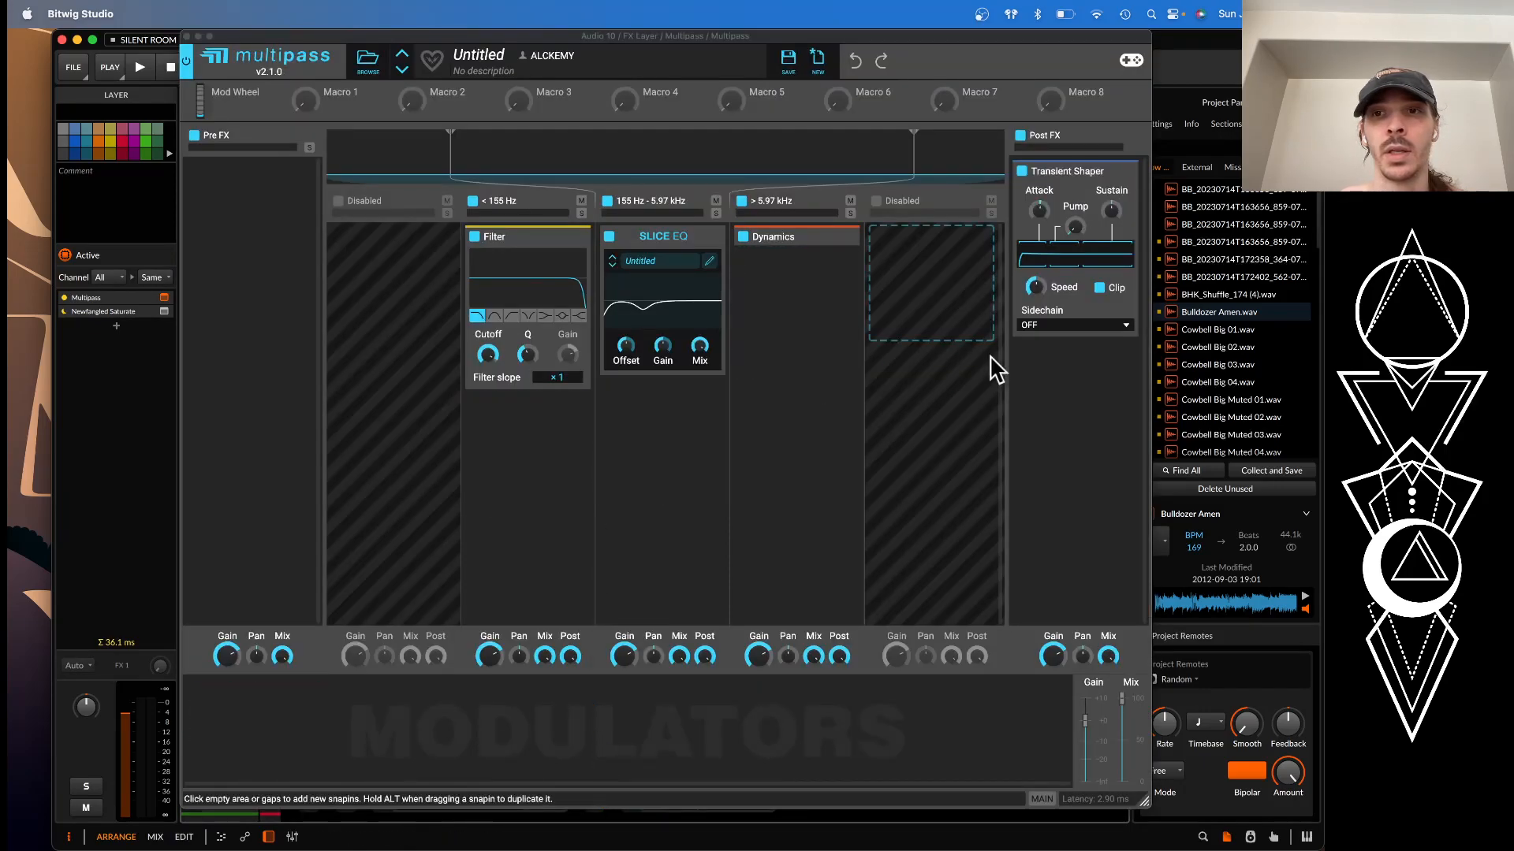
left_click(187, 37)
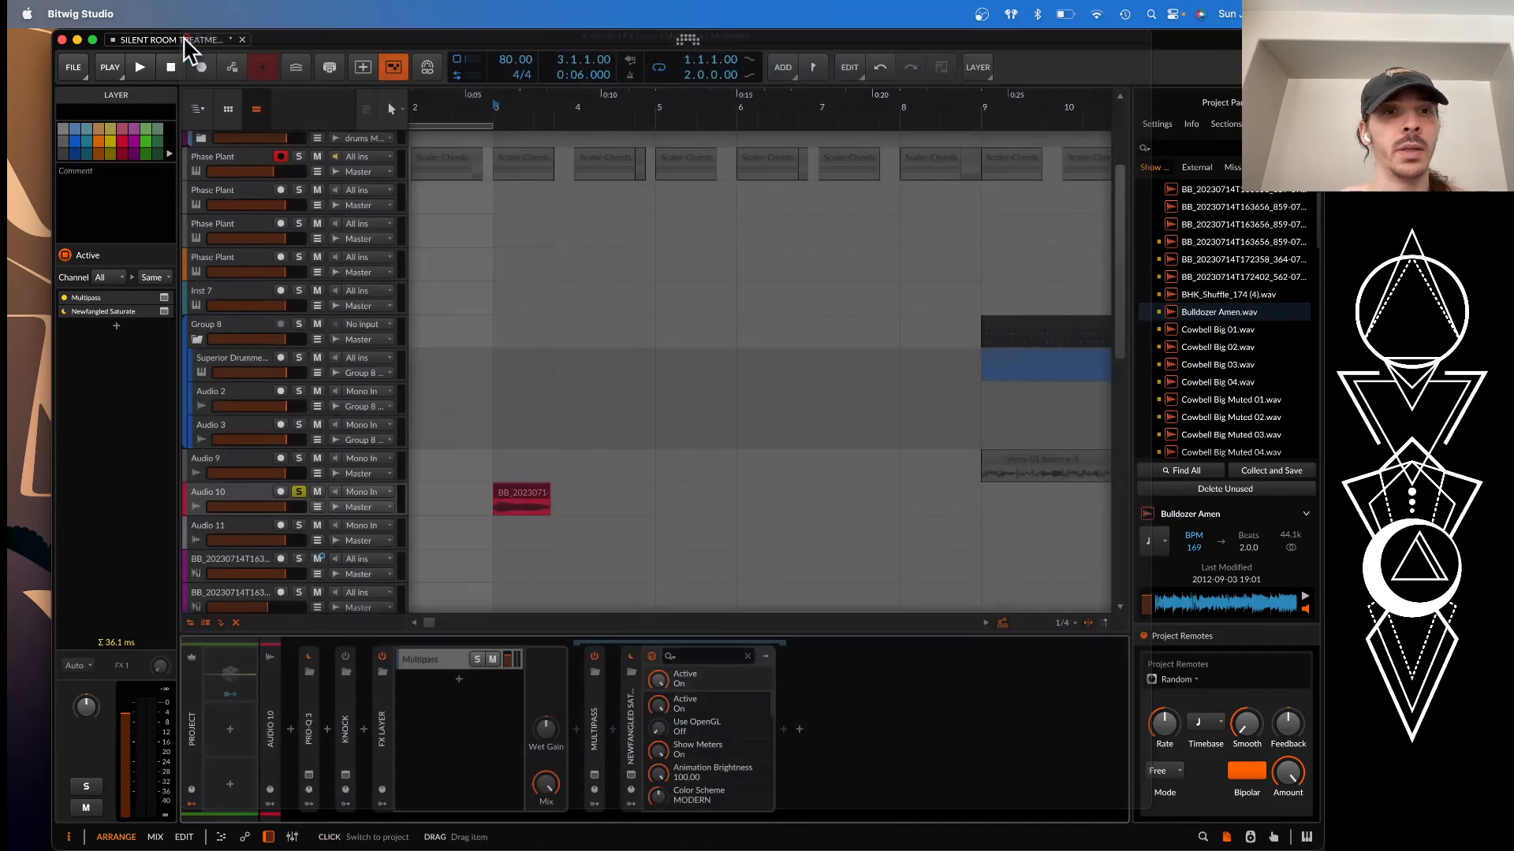
Play the soloed Audio 10 clip from bar 3 and stop playback
left_click(522, 502)
scroll(521, 502, "up", 3)
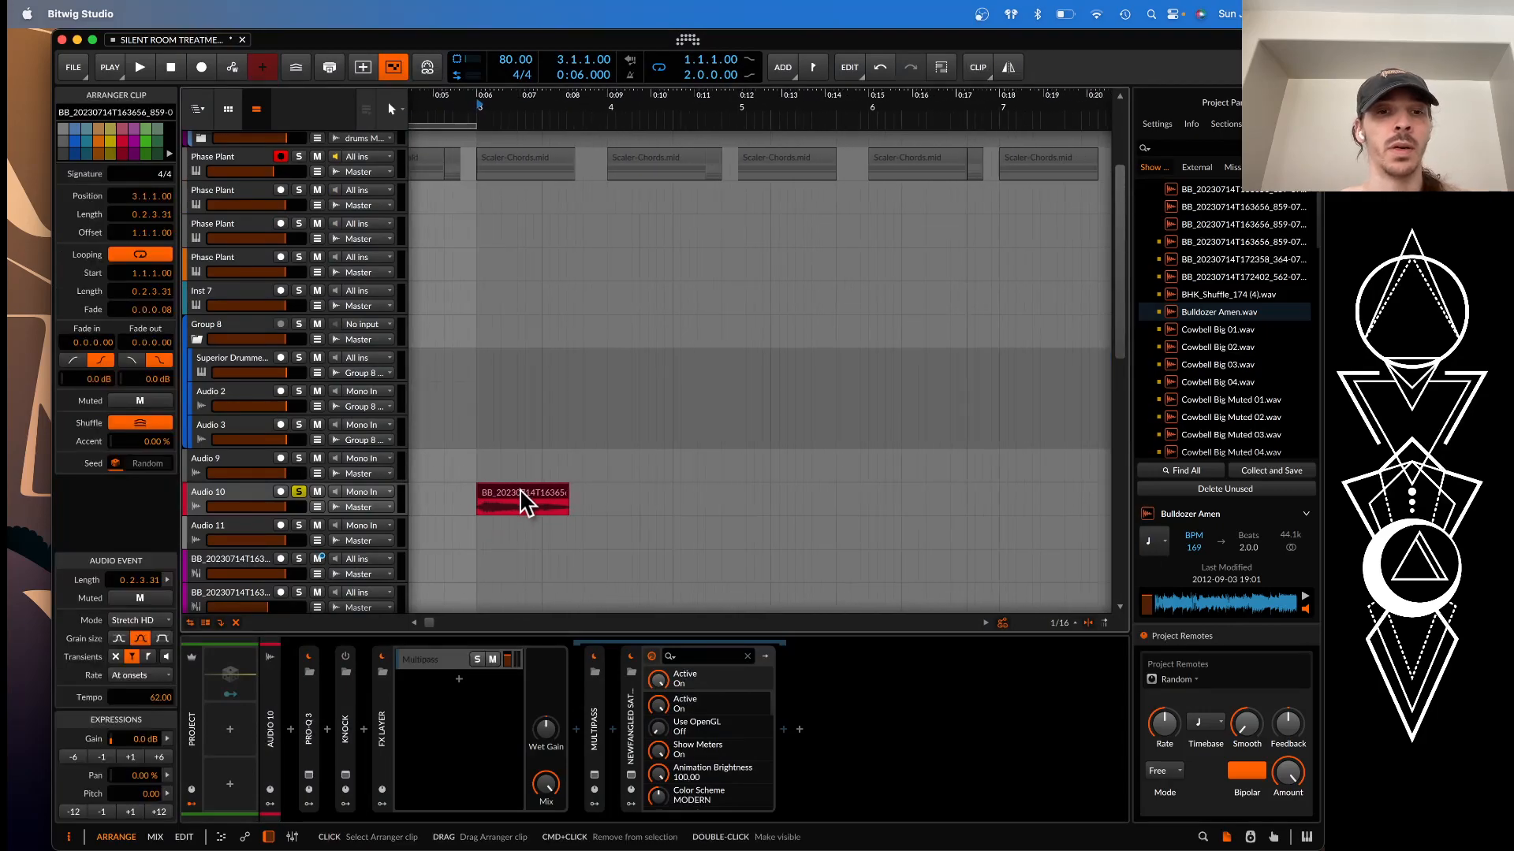
key("space")
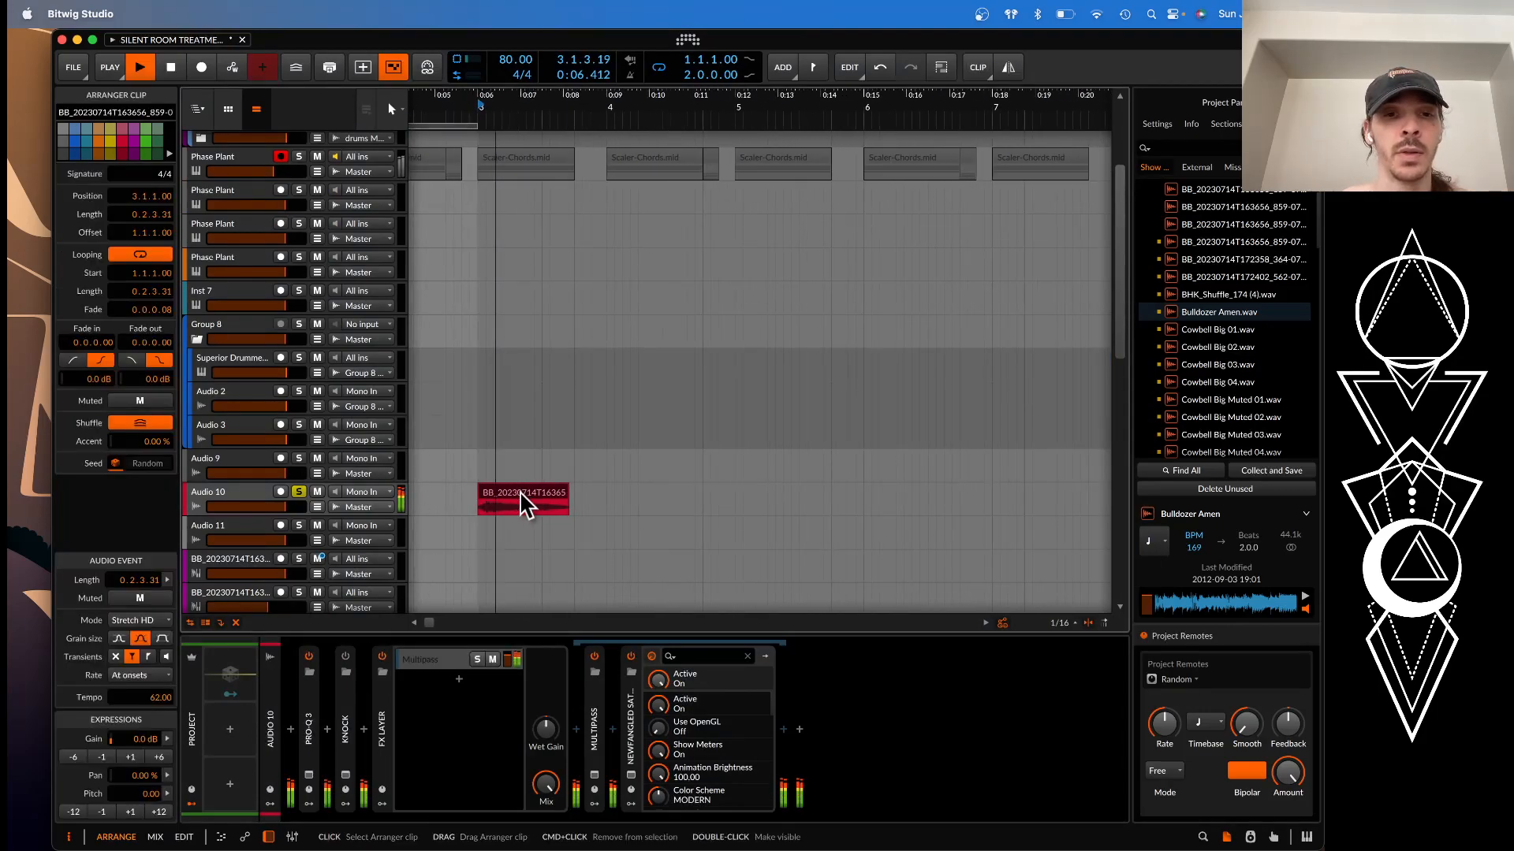
key("space")
key("space")
scroll(593, 442, "down", 3)
scroll(593, 444, "down", 5)
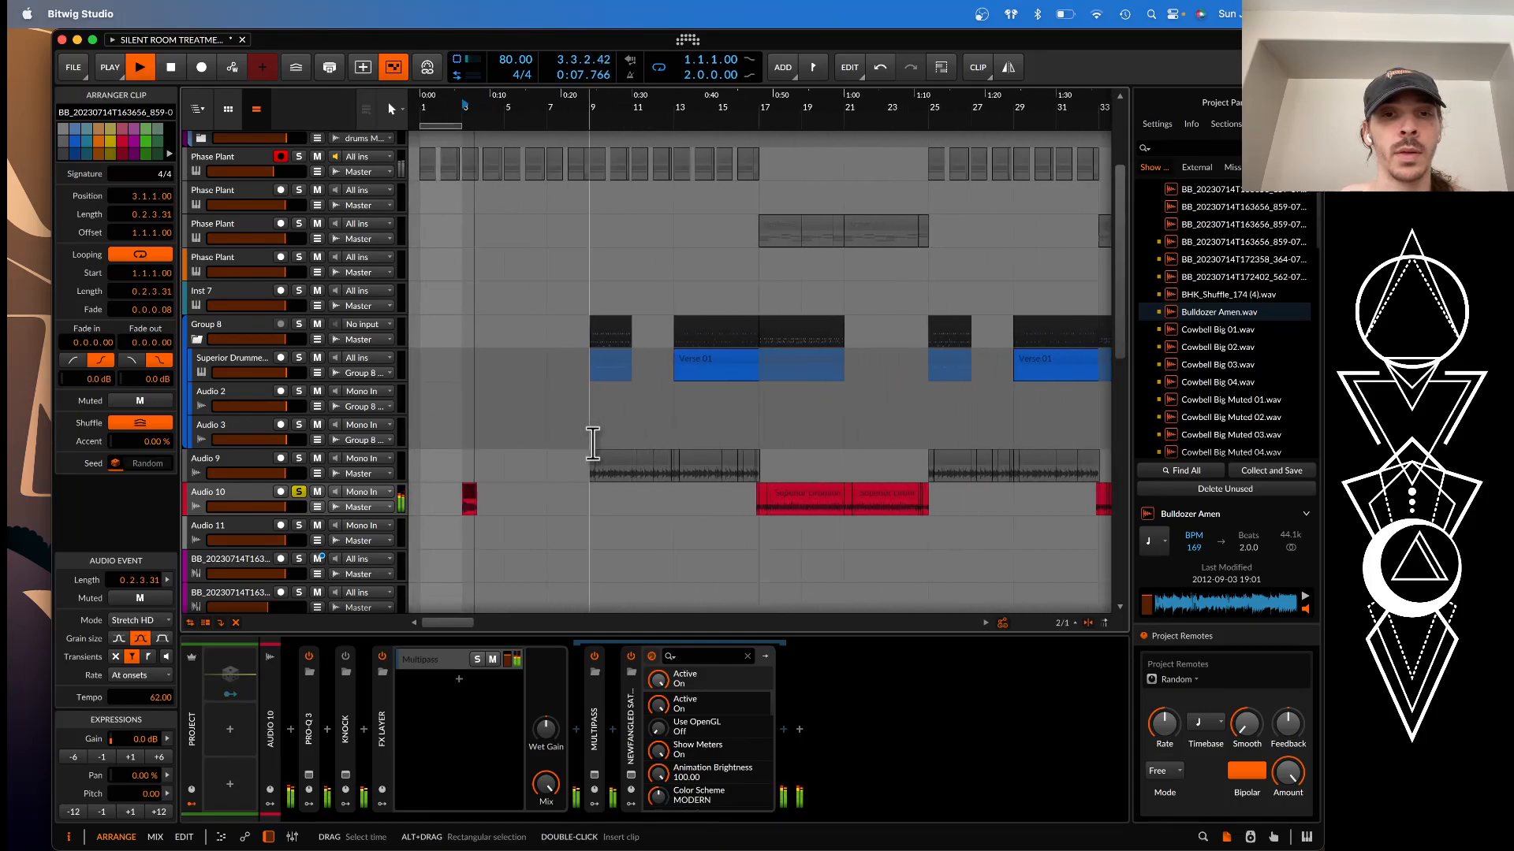
scroll(593, 444, "up", 3)
key("space")
Examine how the bar 3 clip on Audio 10 sits relative to the bounced drum clips on Audio 9 and Audio 10 up to bar 21
scroll(591, 443, "left", 1)
scroll(592, 443, "down", 1)
scroll(587, 442, "left", 1)
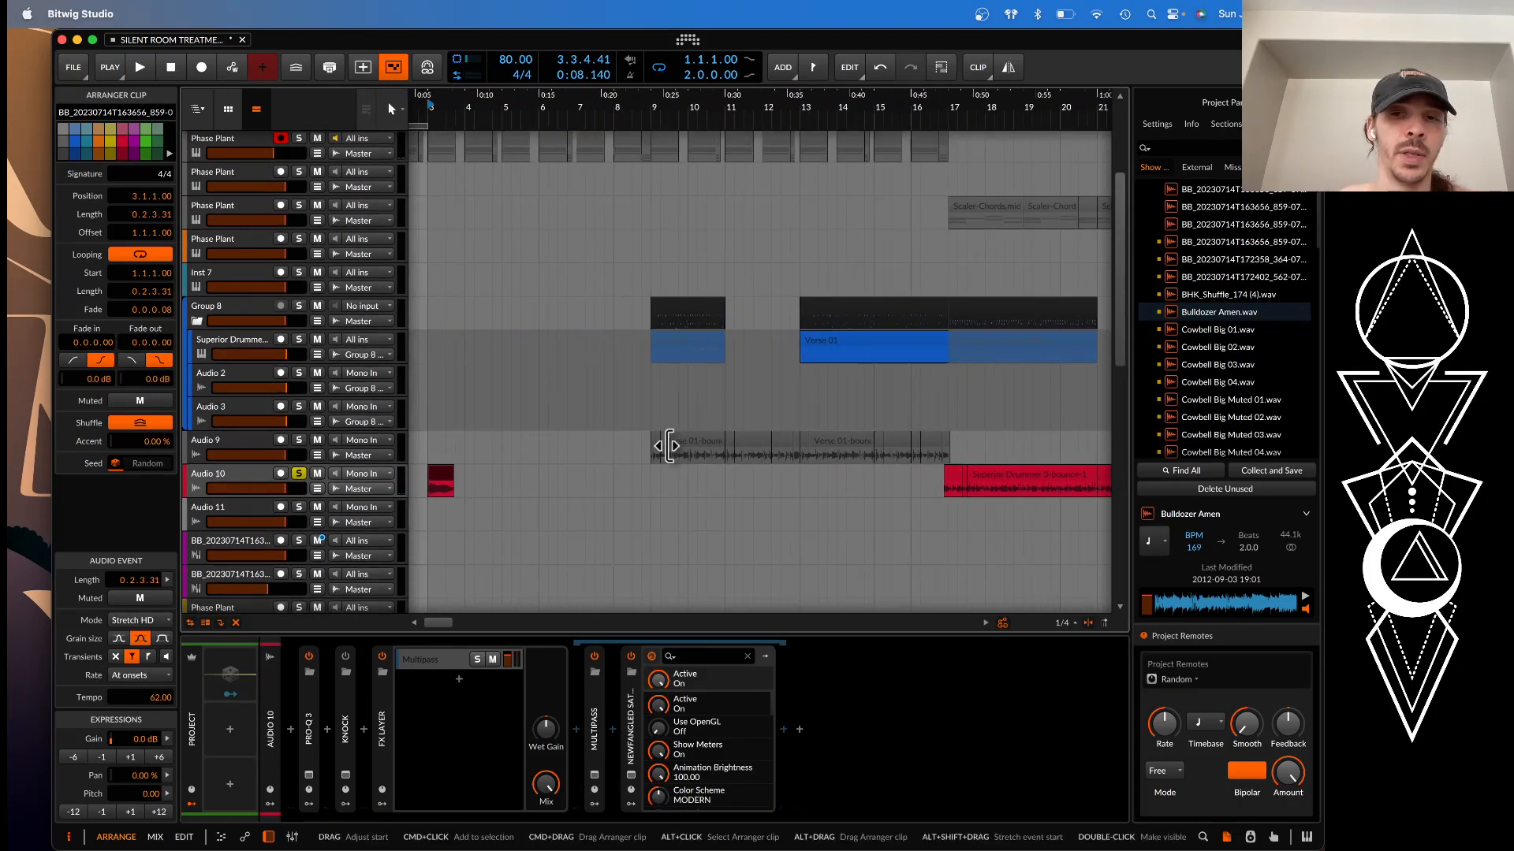
scroll(671, 449, "right", 1)
left_click(418, 490)
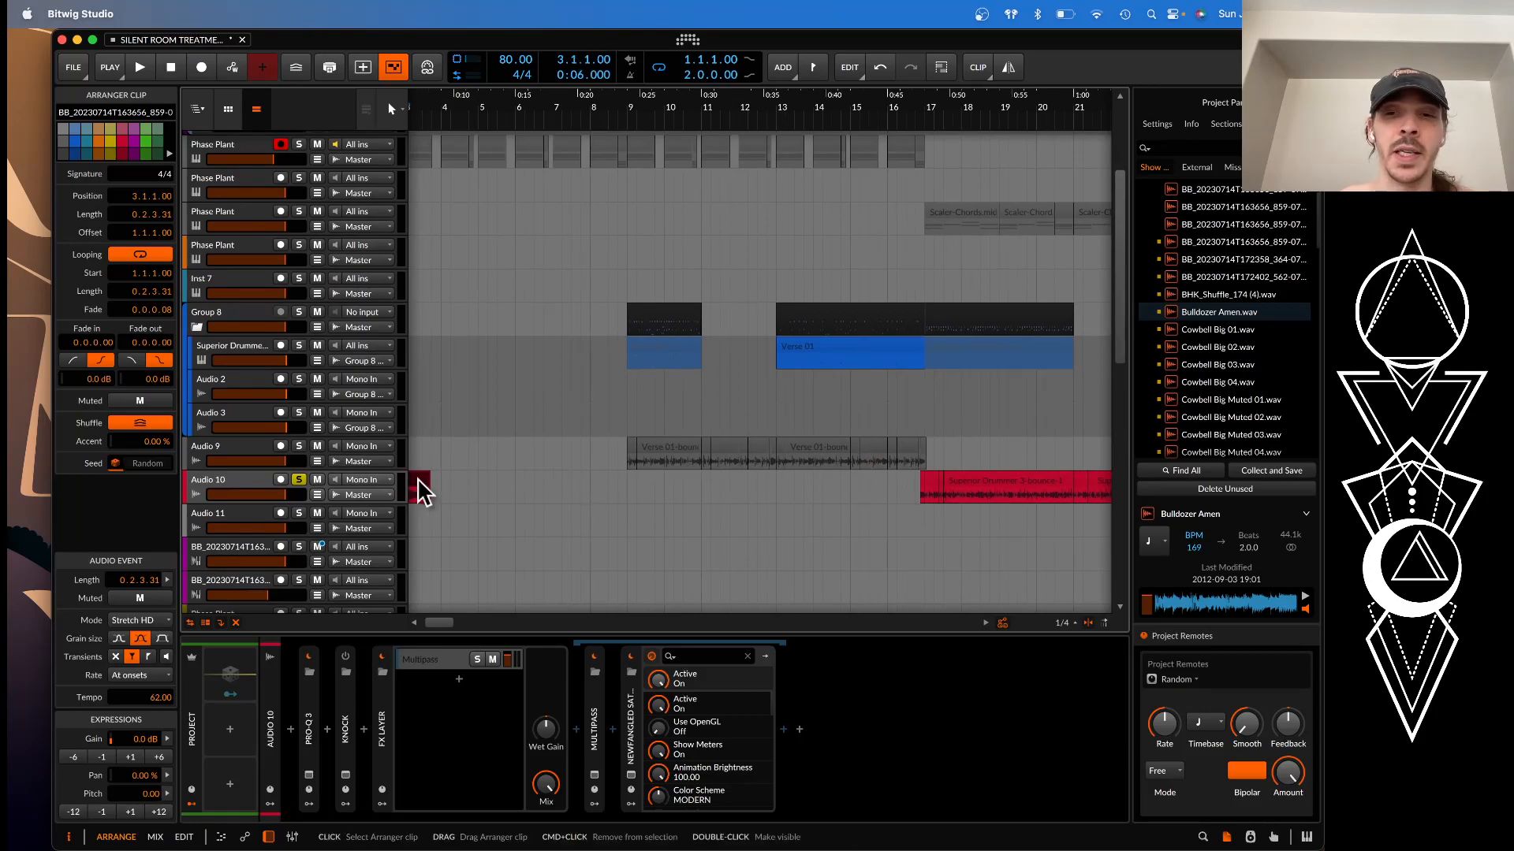
scroll(725, 466, "right", 2)
scroll(761, 469, "down", 2)
scroll(761, 469, "up", 2)
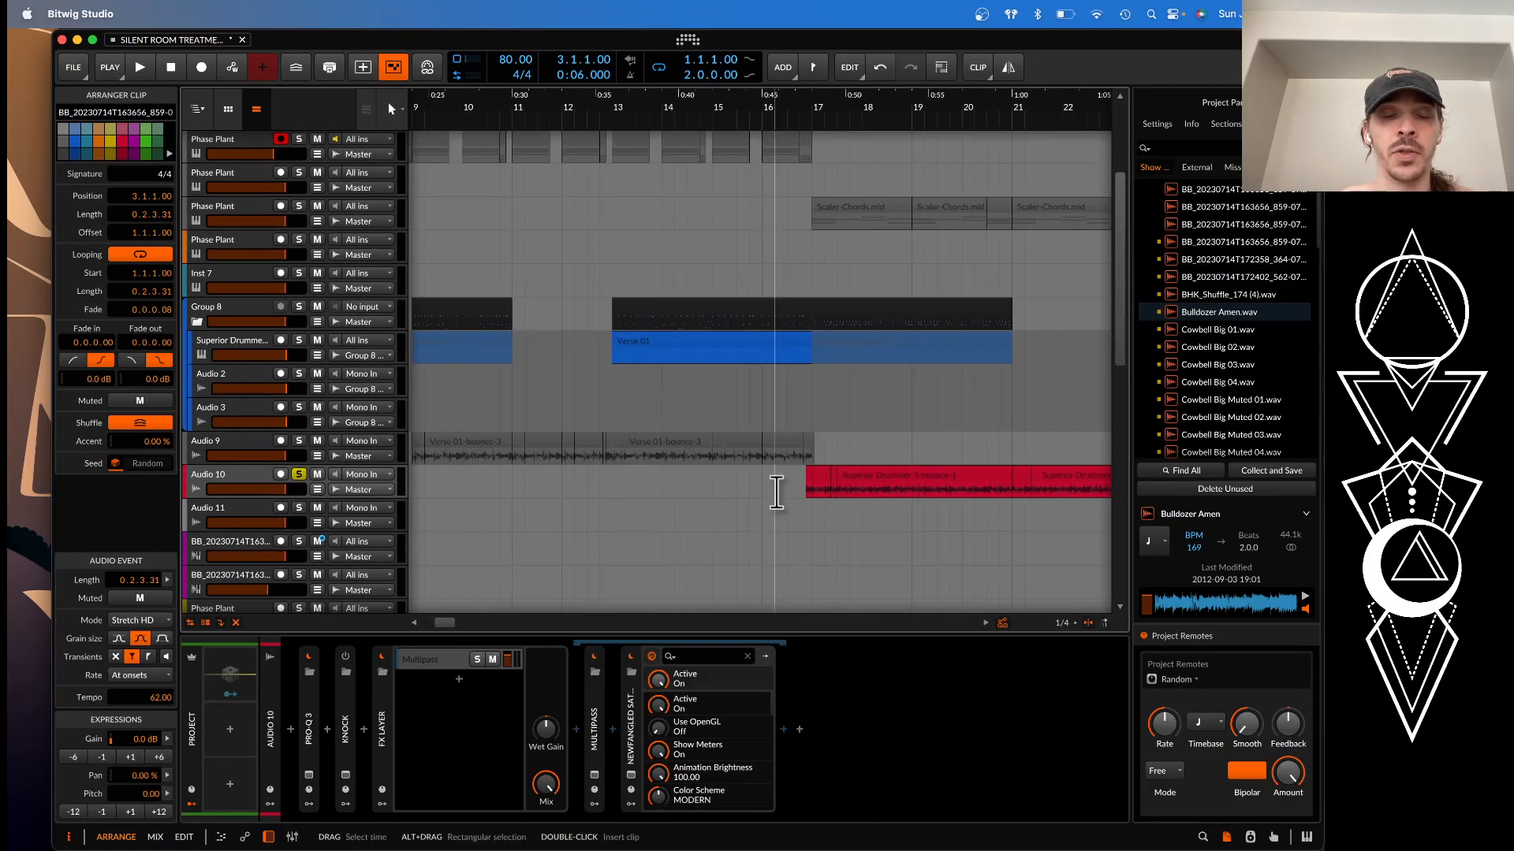
scroll(665, 497, "left", 5)
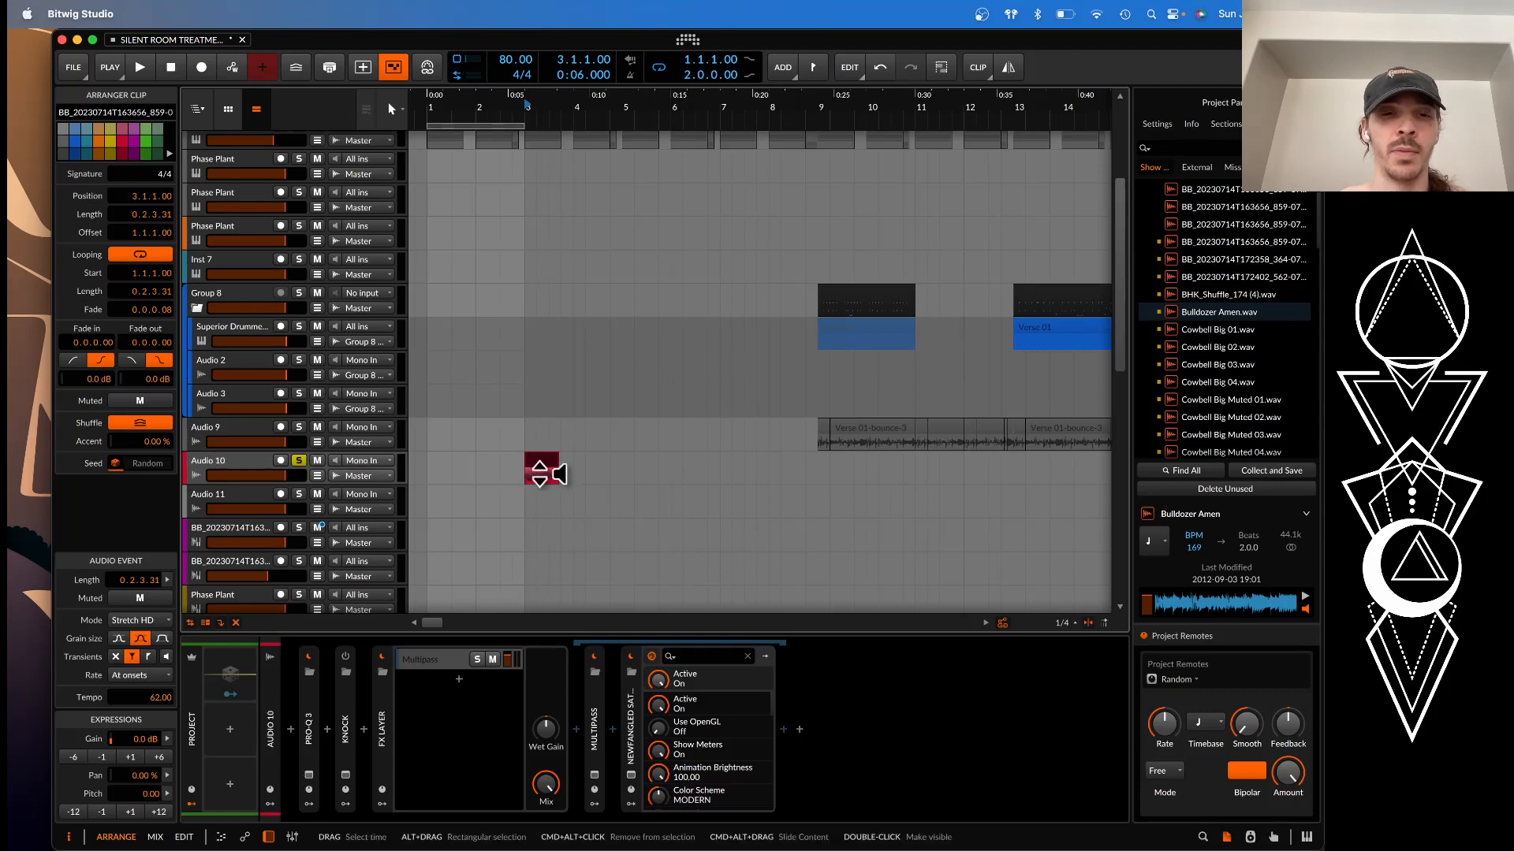
scroll(541, 468, "up", 2)
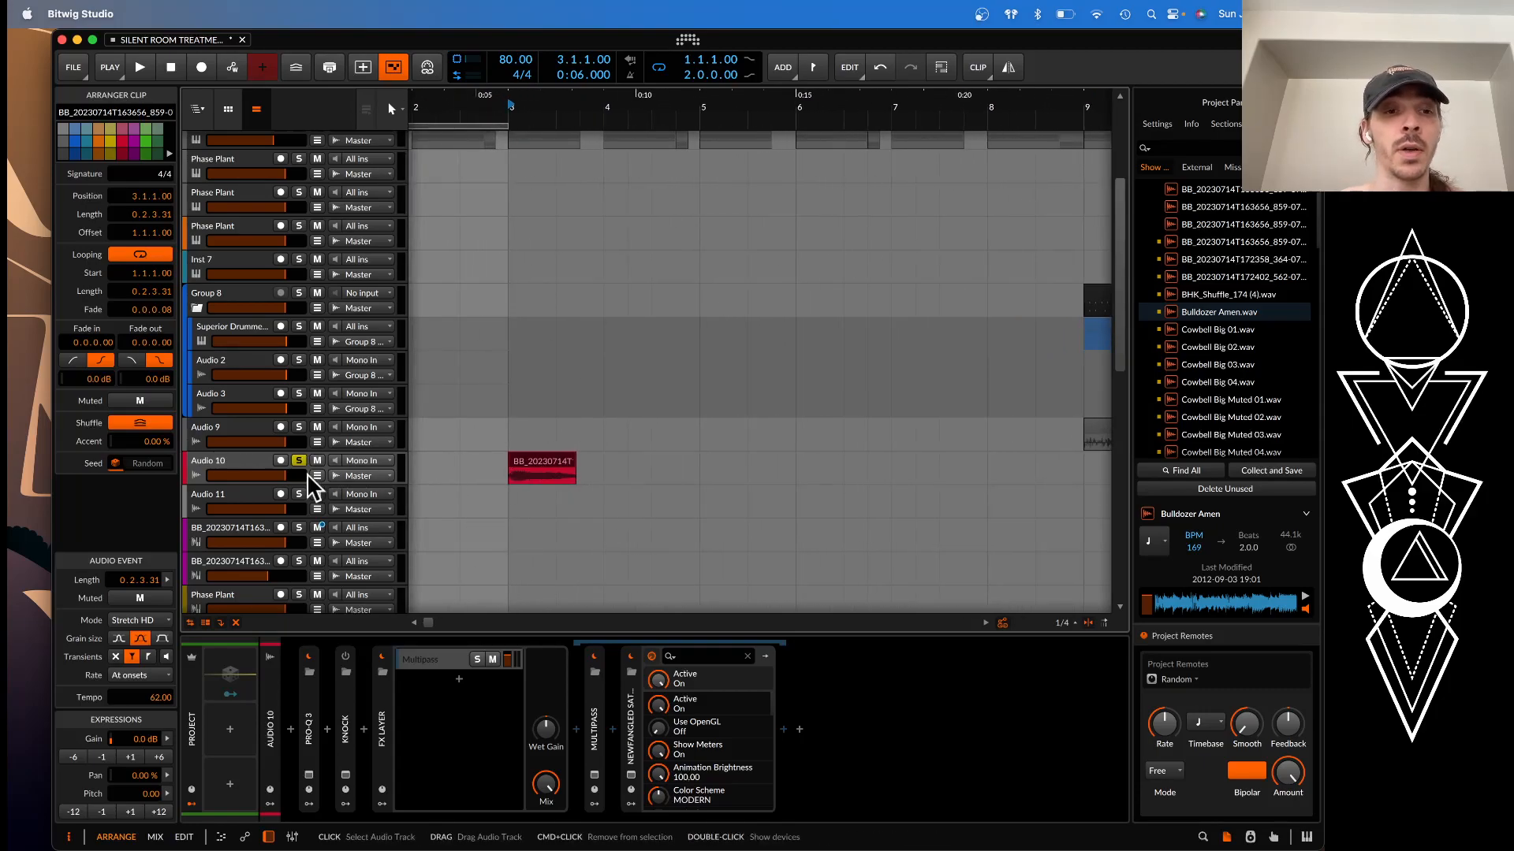
Play the soloed bar 3 clip on Audio 10 once more and stop playback
scroll(308, 475, "down", 5)
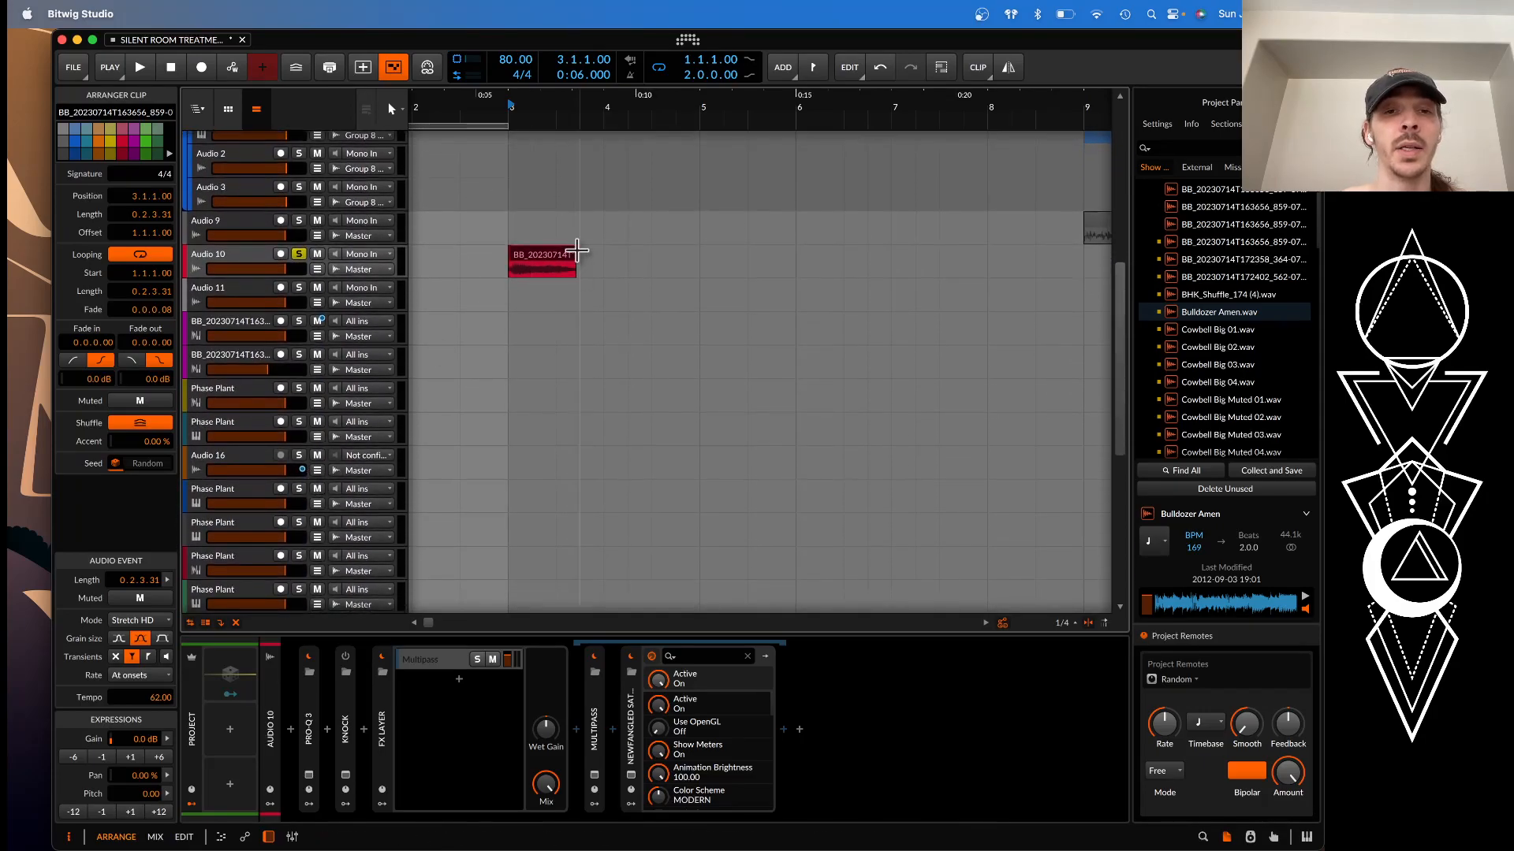
key("space")
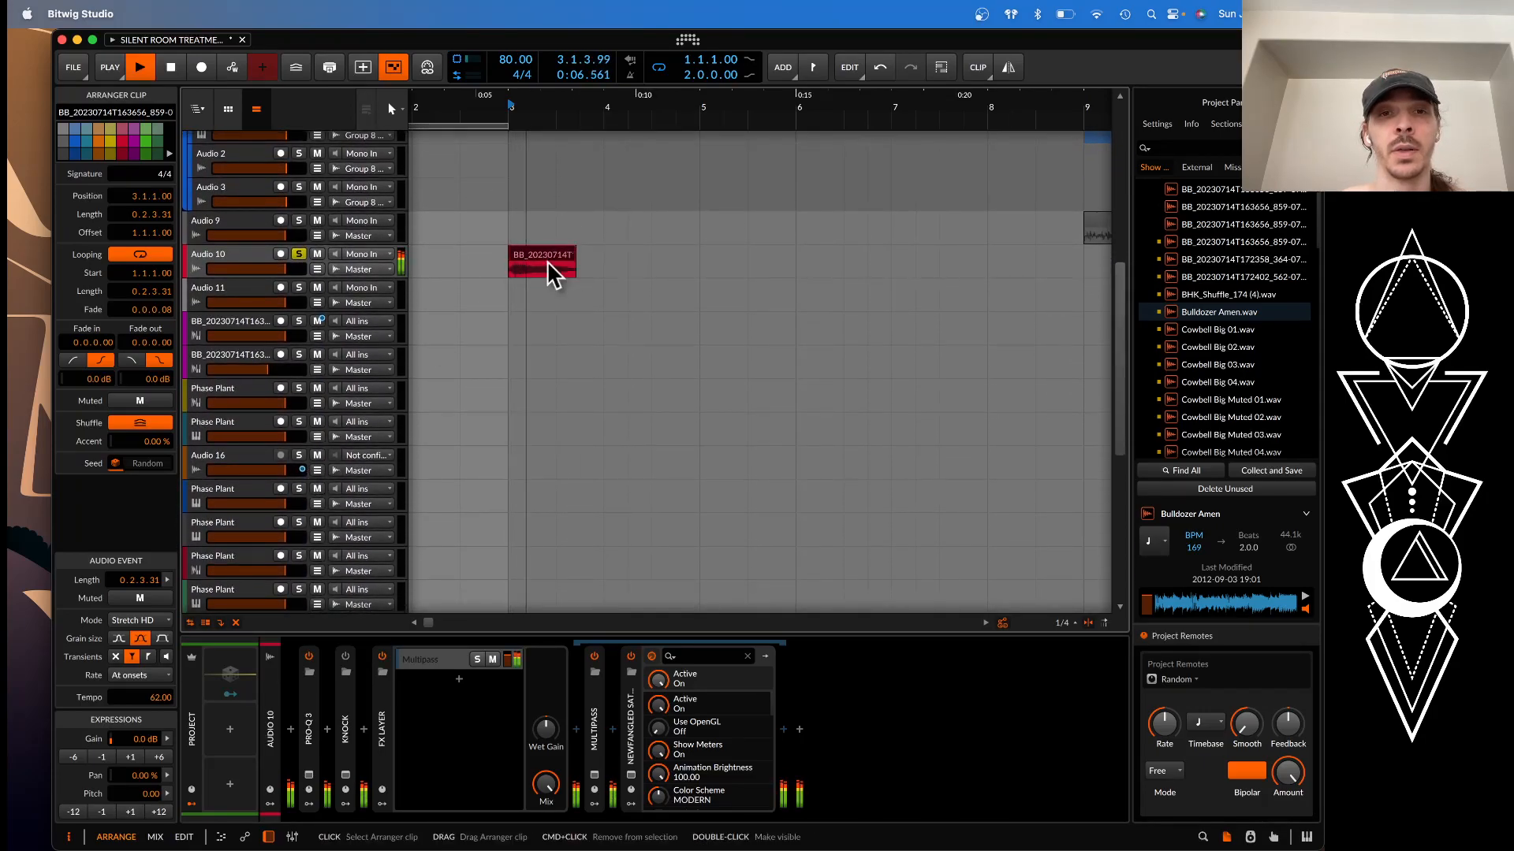
key("space")
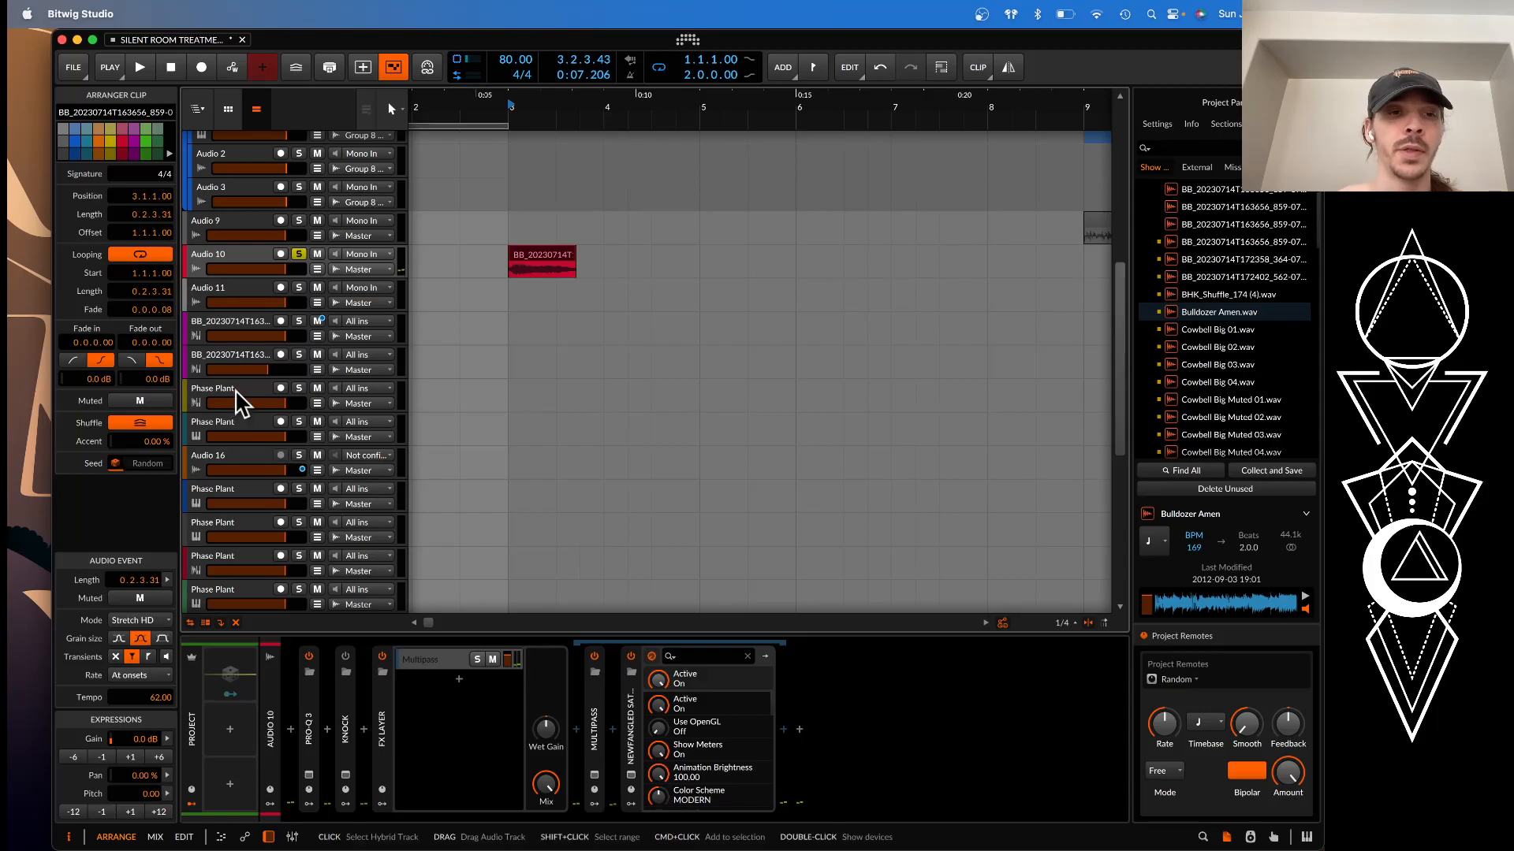
Select the upper magenta BB_20230714T163... sampler track, whose clips start around bar 249, and solo it
scroll(239, 402, "down", 4)
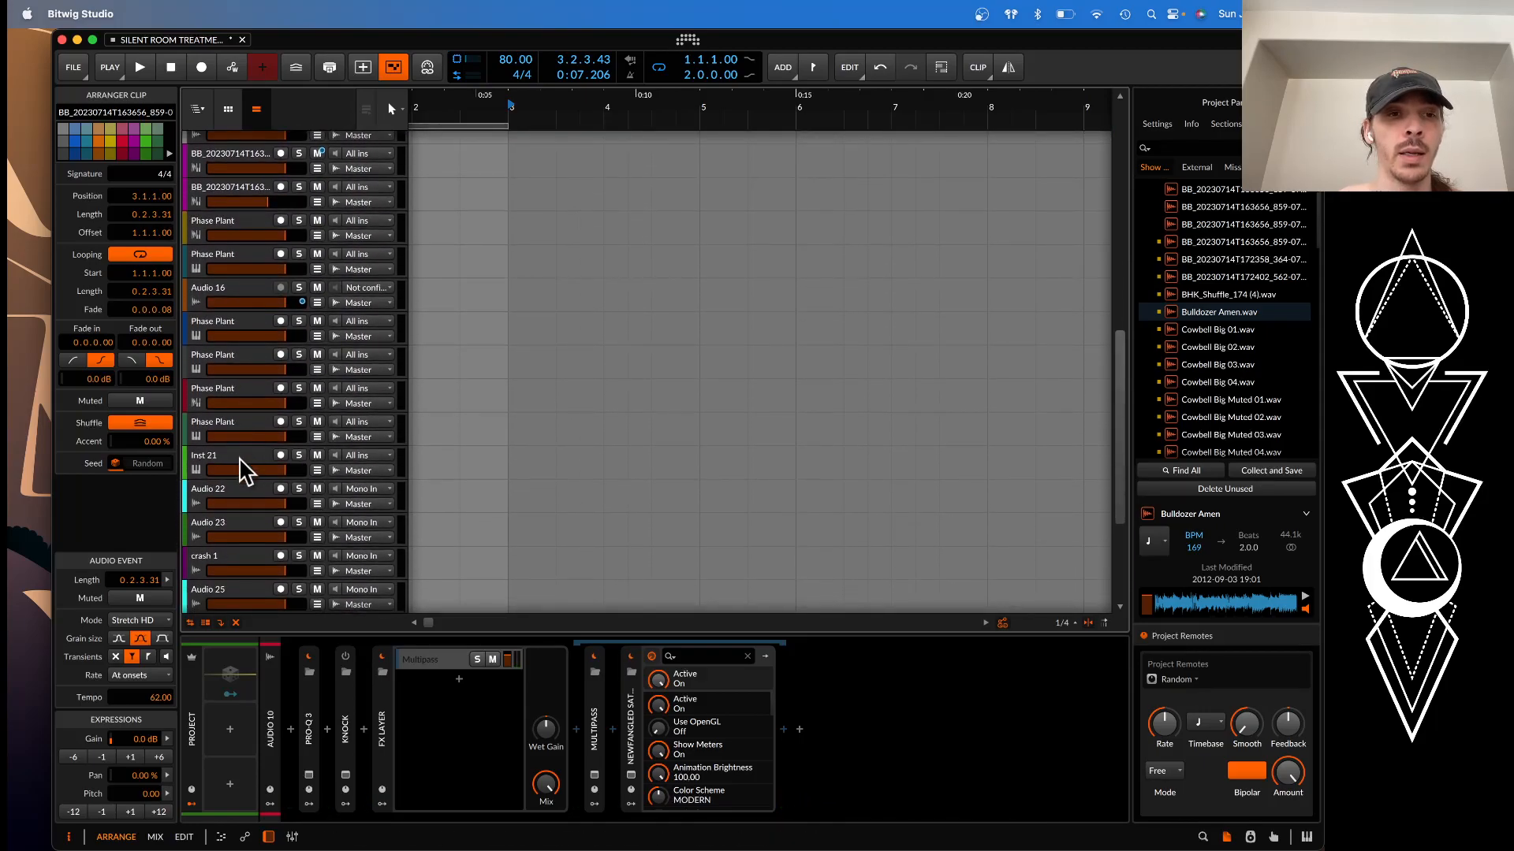
left_click(244, 471)
scroll(483, 392, "down", 2)
scroll(484, 392, "down", 4)
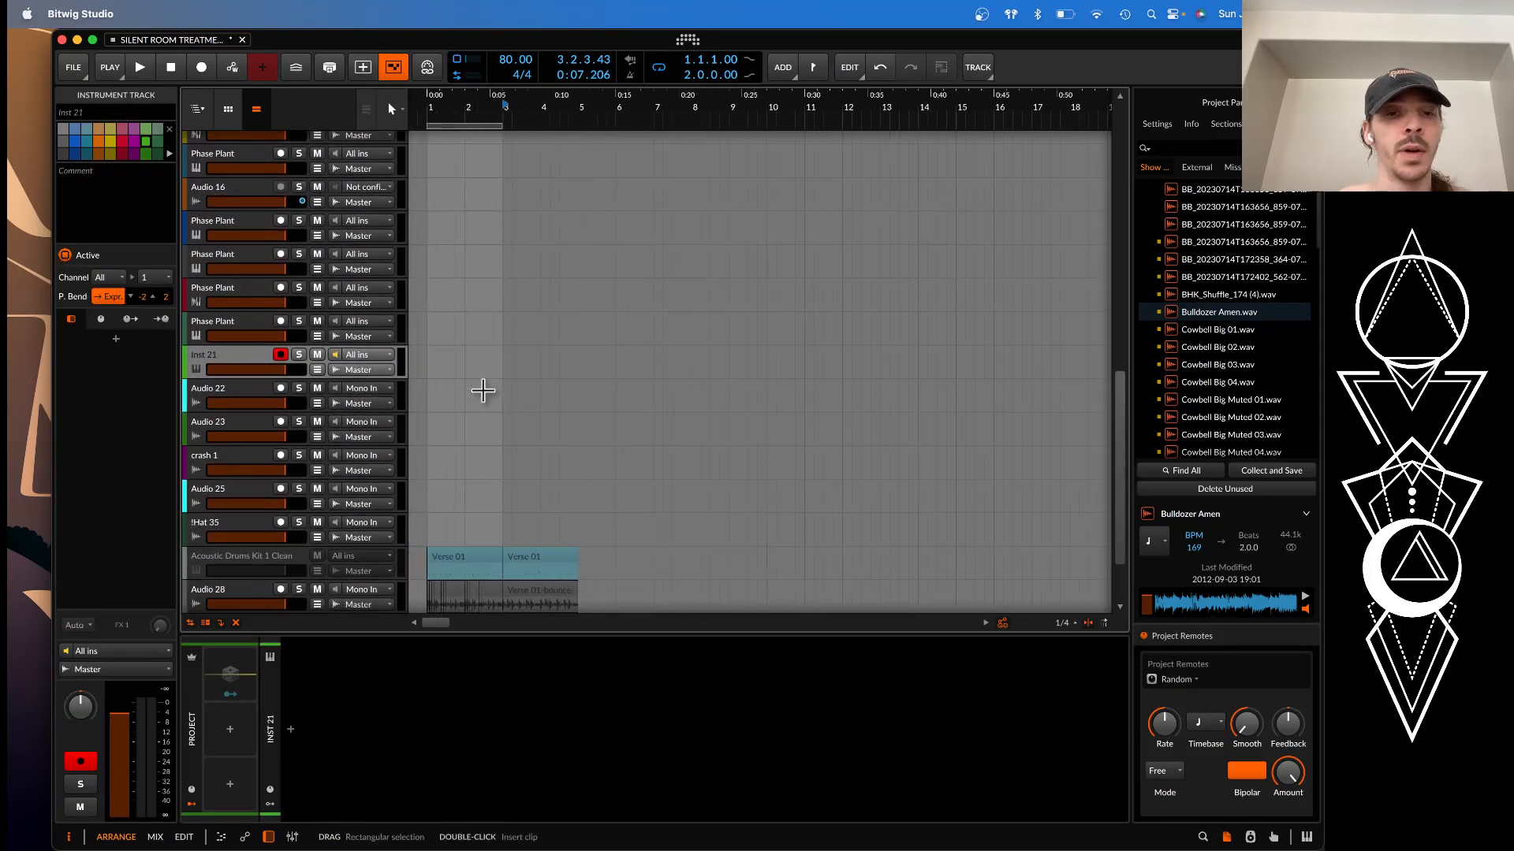
scroll(483, 392, "right", 10)
scroll(489, 392, "down", 4)
scroll(488, 392, "right", 10)
scroll(487, 394, "up", 5)
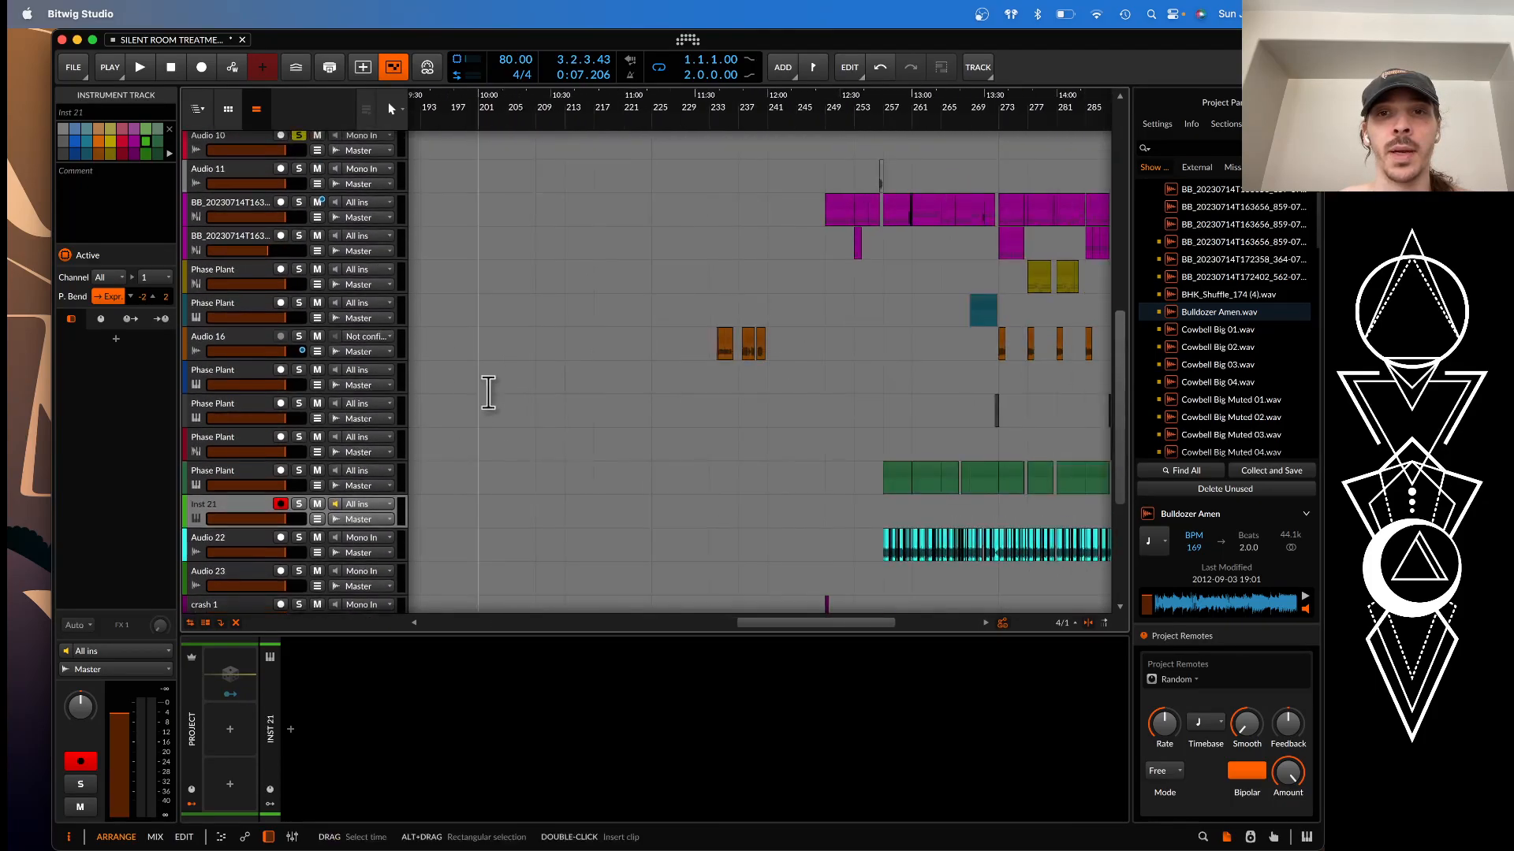
left_click(213, 268)
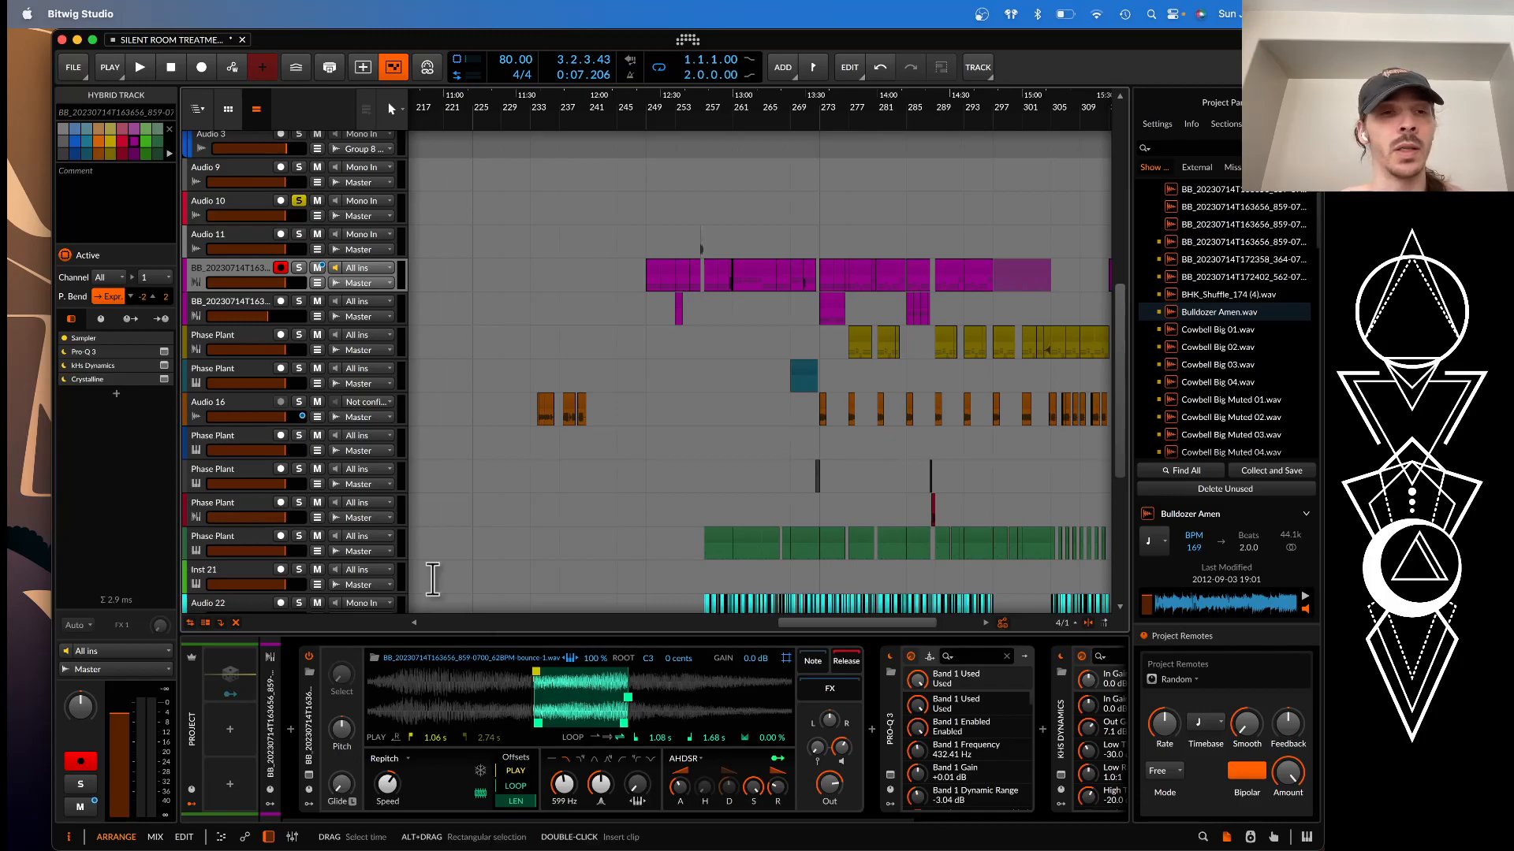
left_click(299, 268)
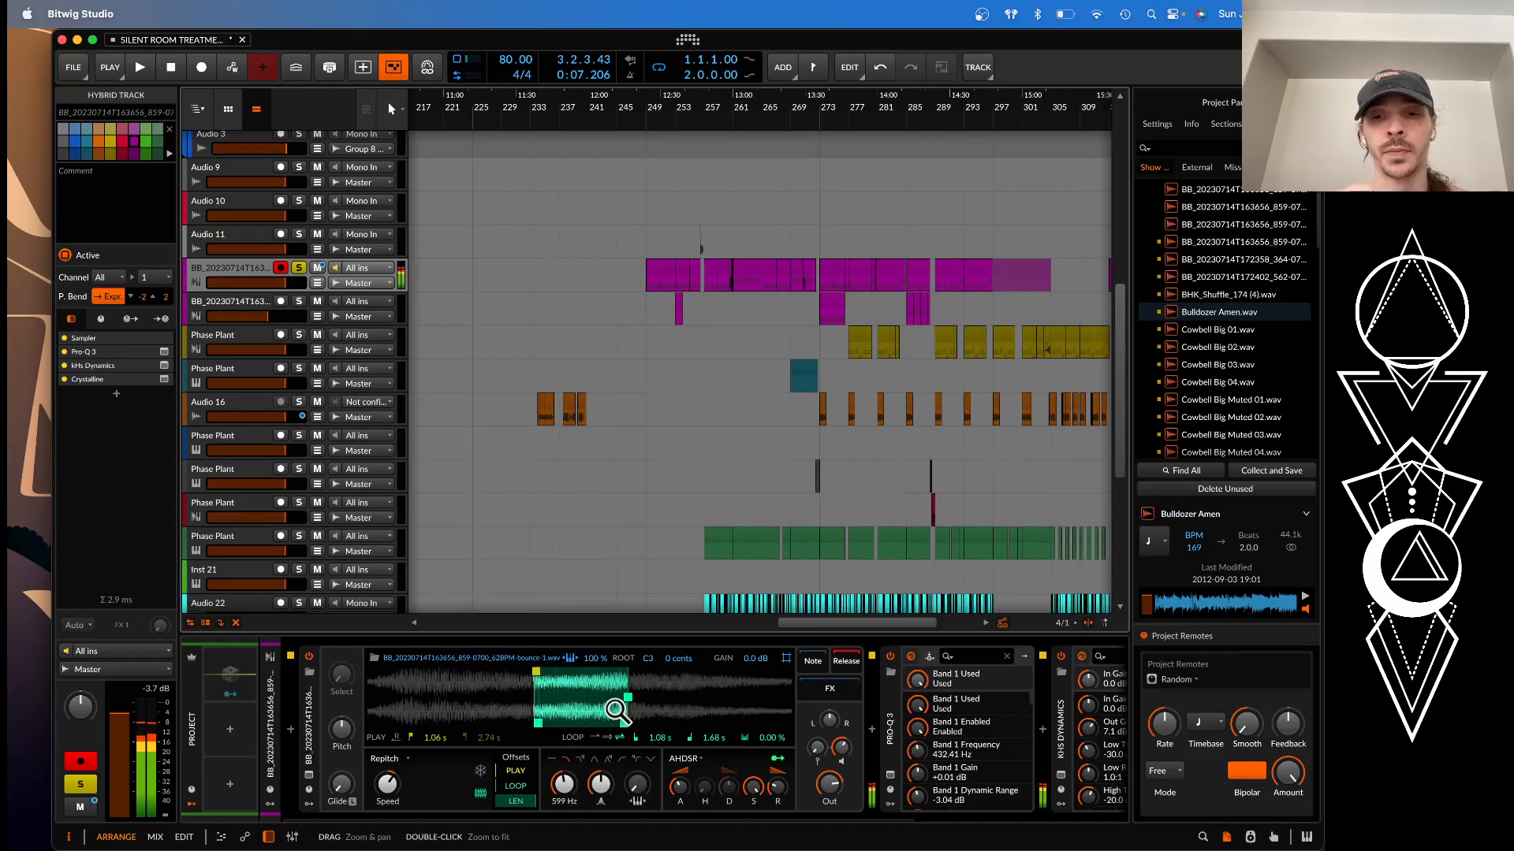
Look through the soloed sampler track's device chain, open its Pro-Q 3 to view the EQ curve, and close it
scroll(618, 710, "right", 5)
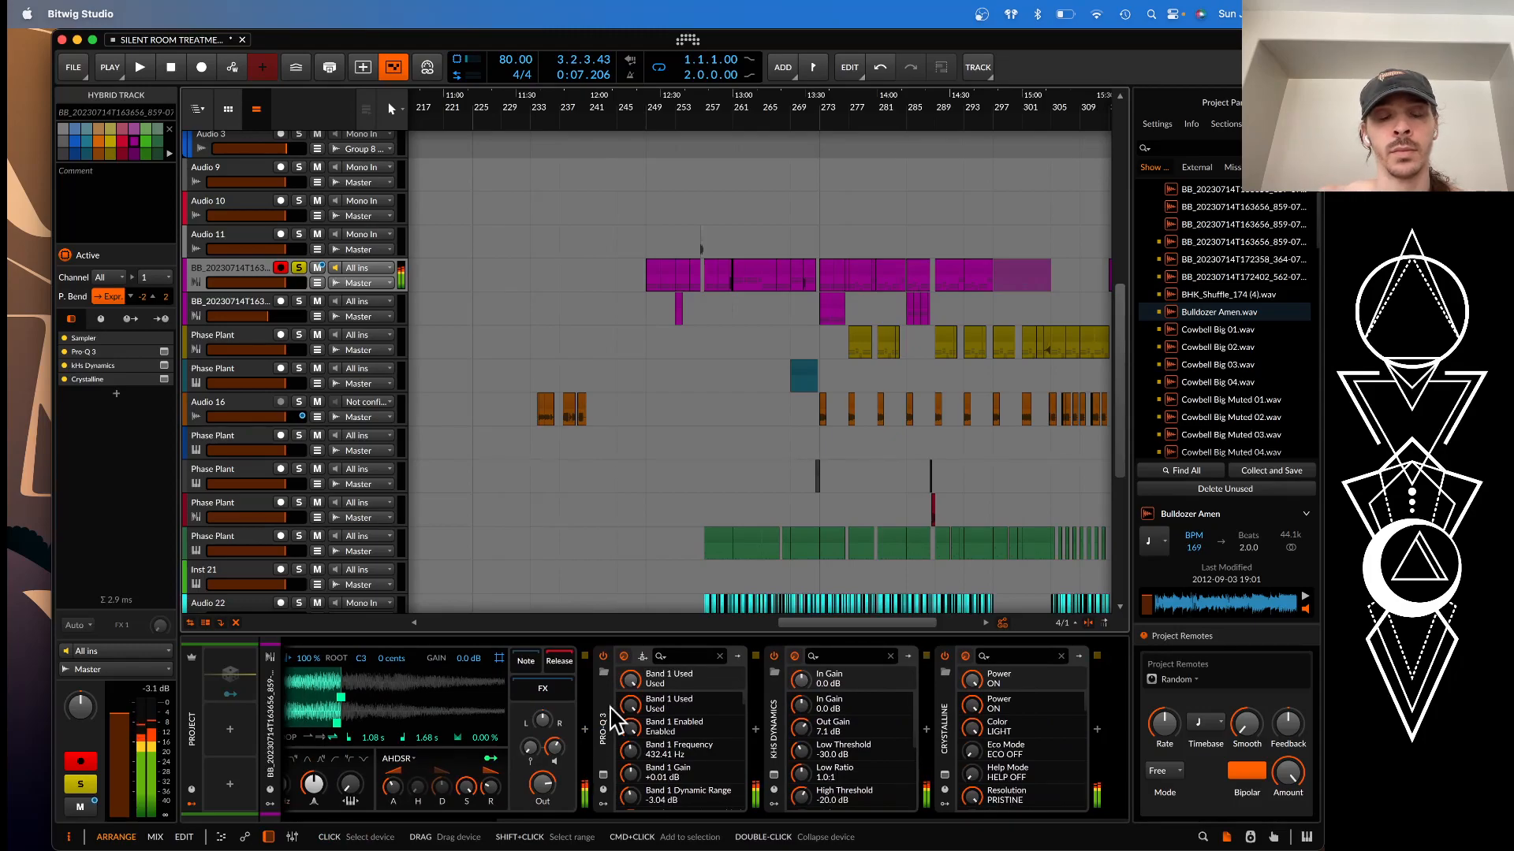
scroll(552, 757, "left", 3)
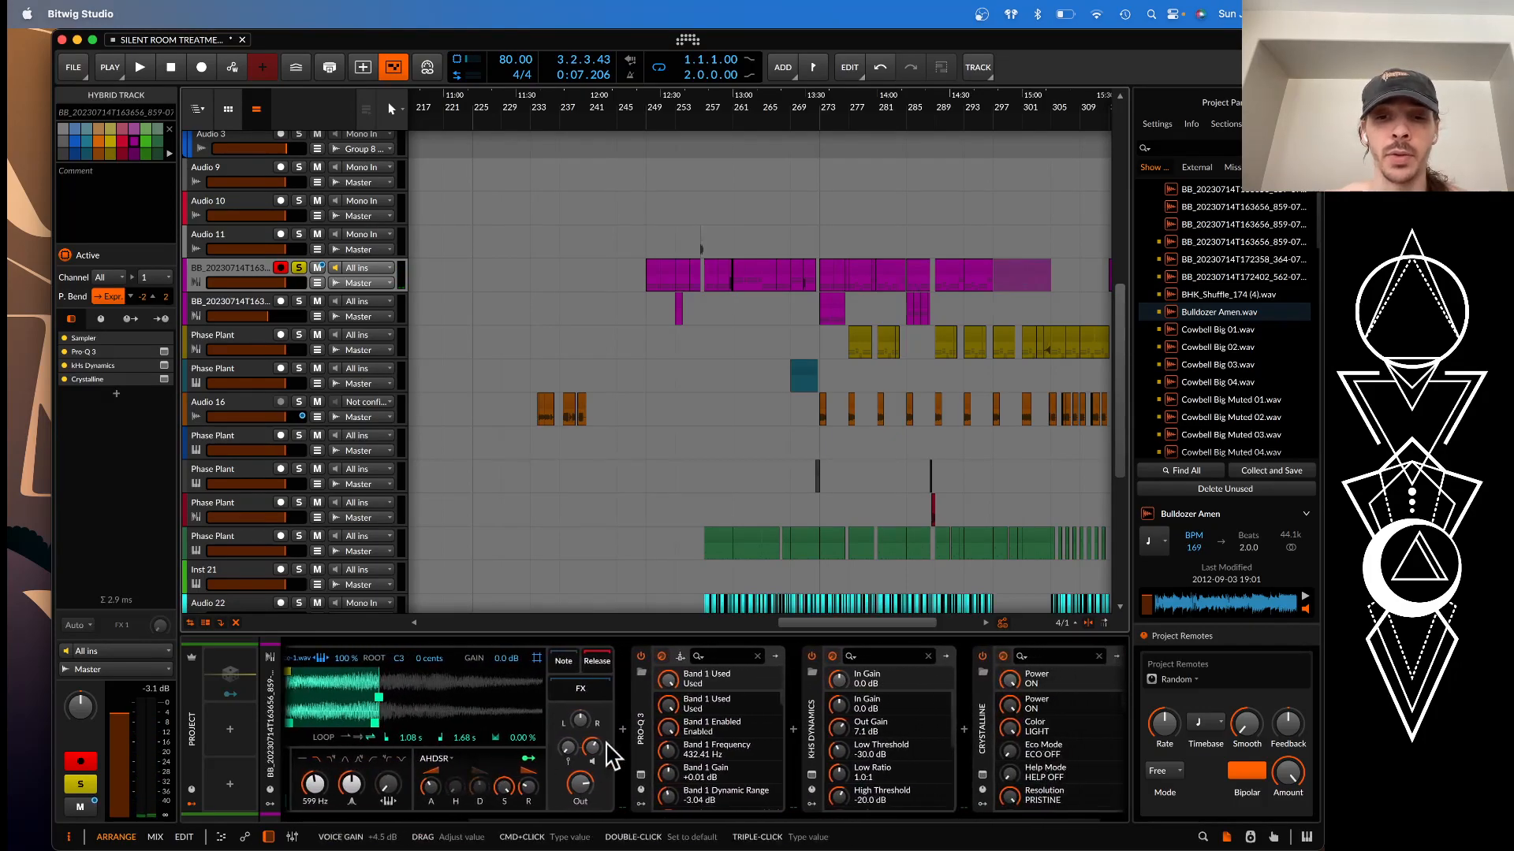
left_click(641, 775)
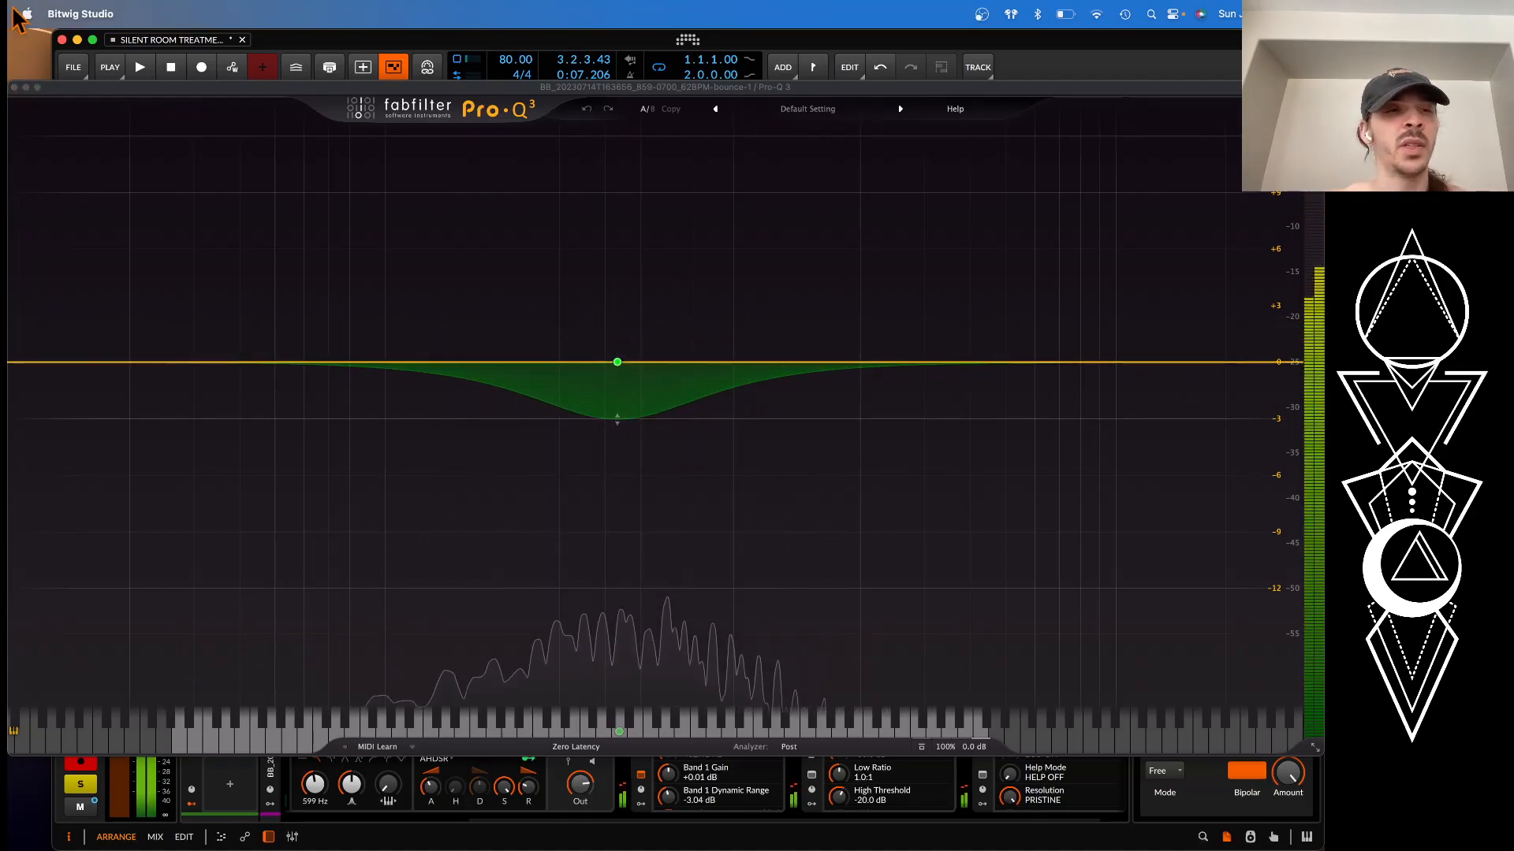
left_click(14, 87)
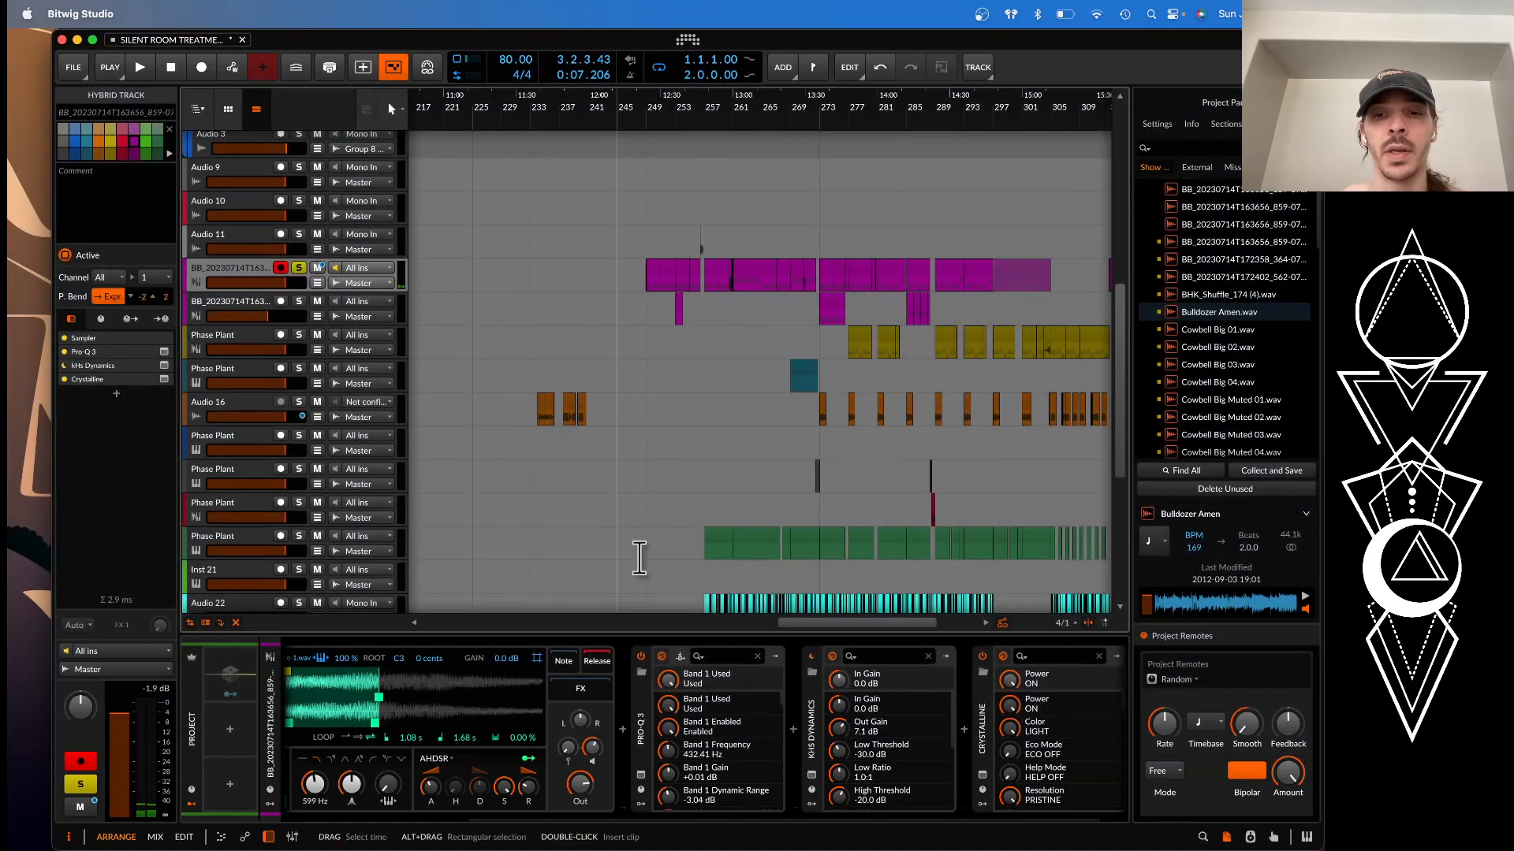
Open the kHs Dynamics and Crystalline plugins on the sampler track to view their settings, closing each one
left_click(812, 775)
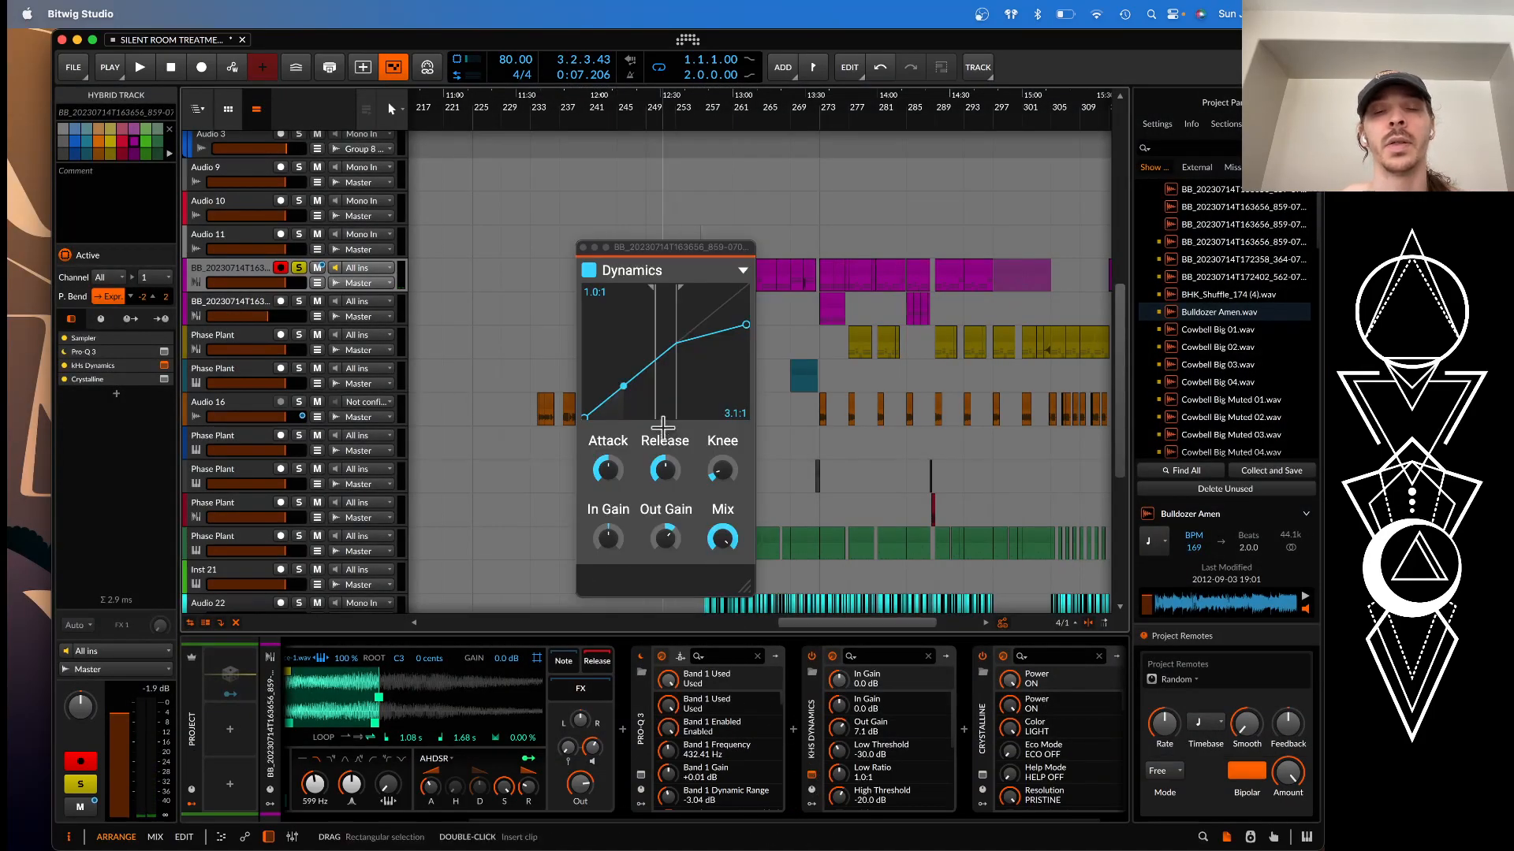
left_click(584, 248)
left_click(982, 775)
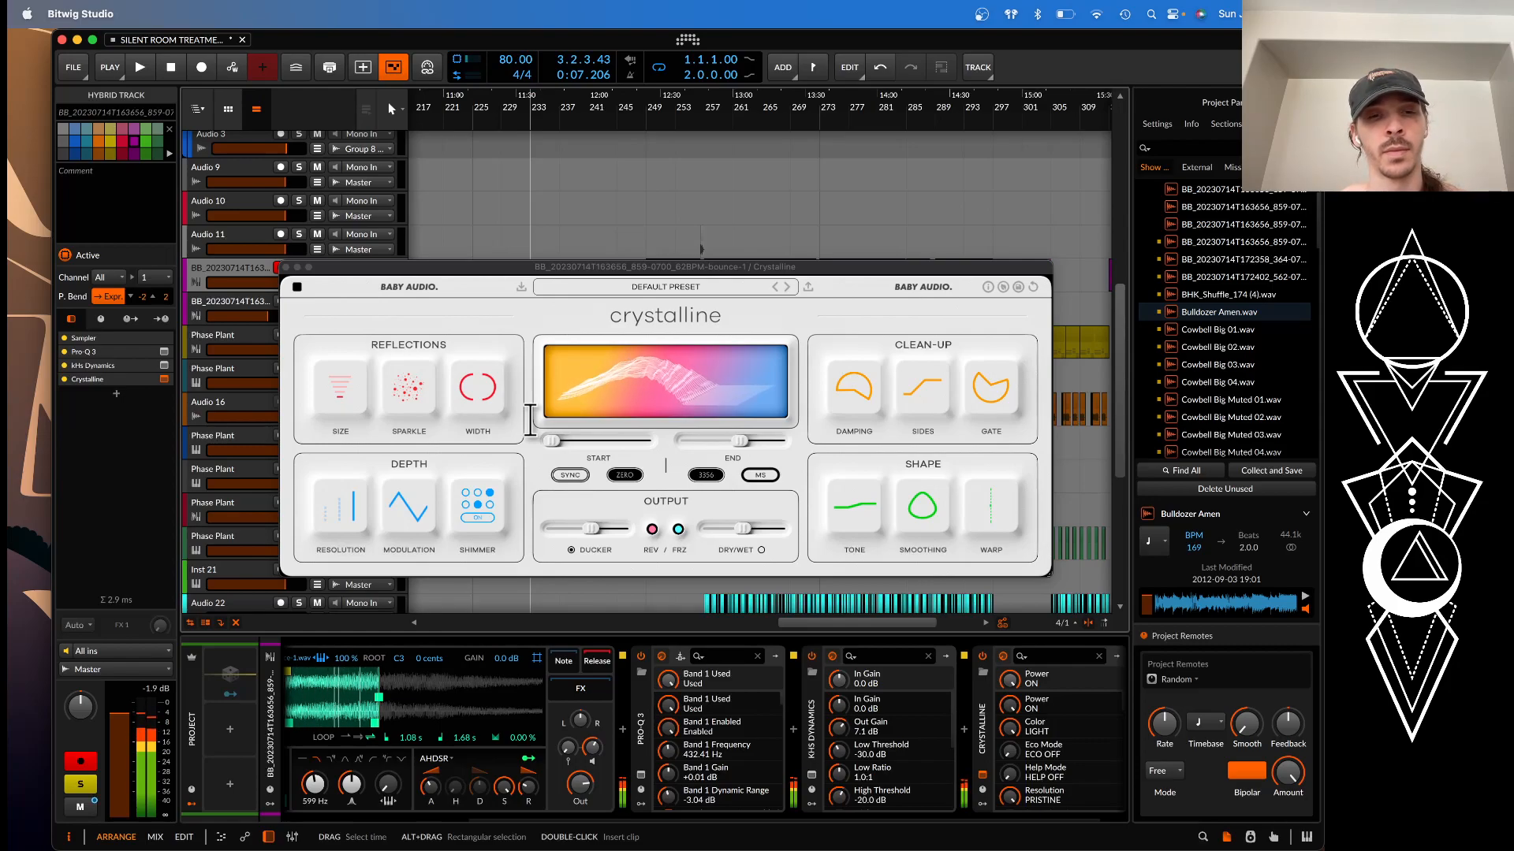
left_click(286, 267)
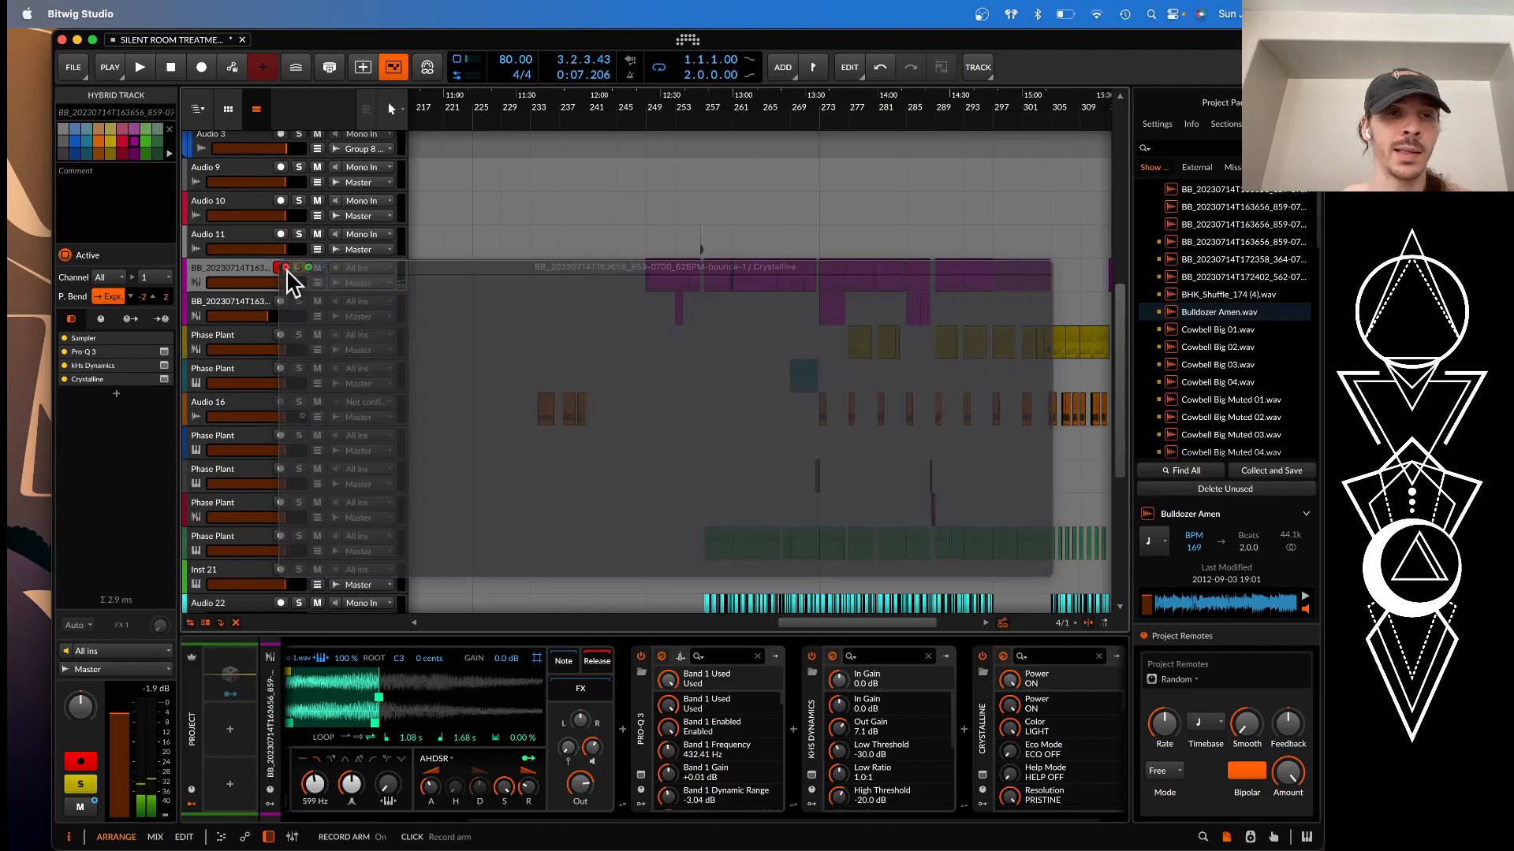
Add a new instrument track directly below the soloed magenta sampler track
scroll(750, 771, "right", 2)
scroll(749, 770, "down", 5)
scroll(489, 710, "left", 5)
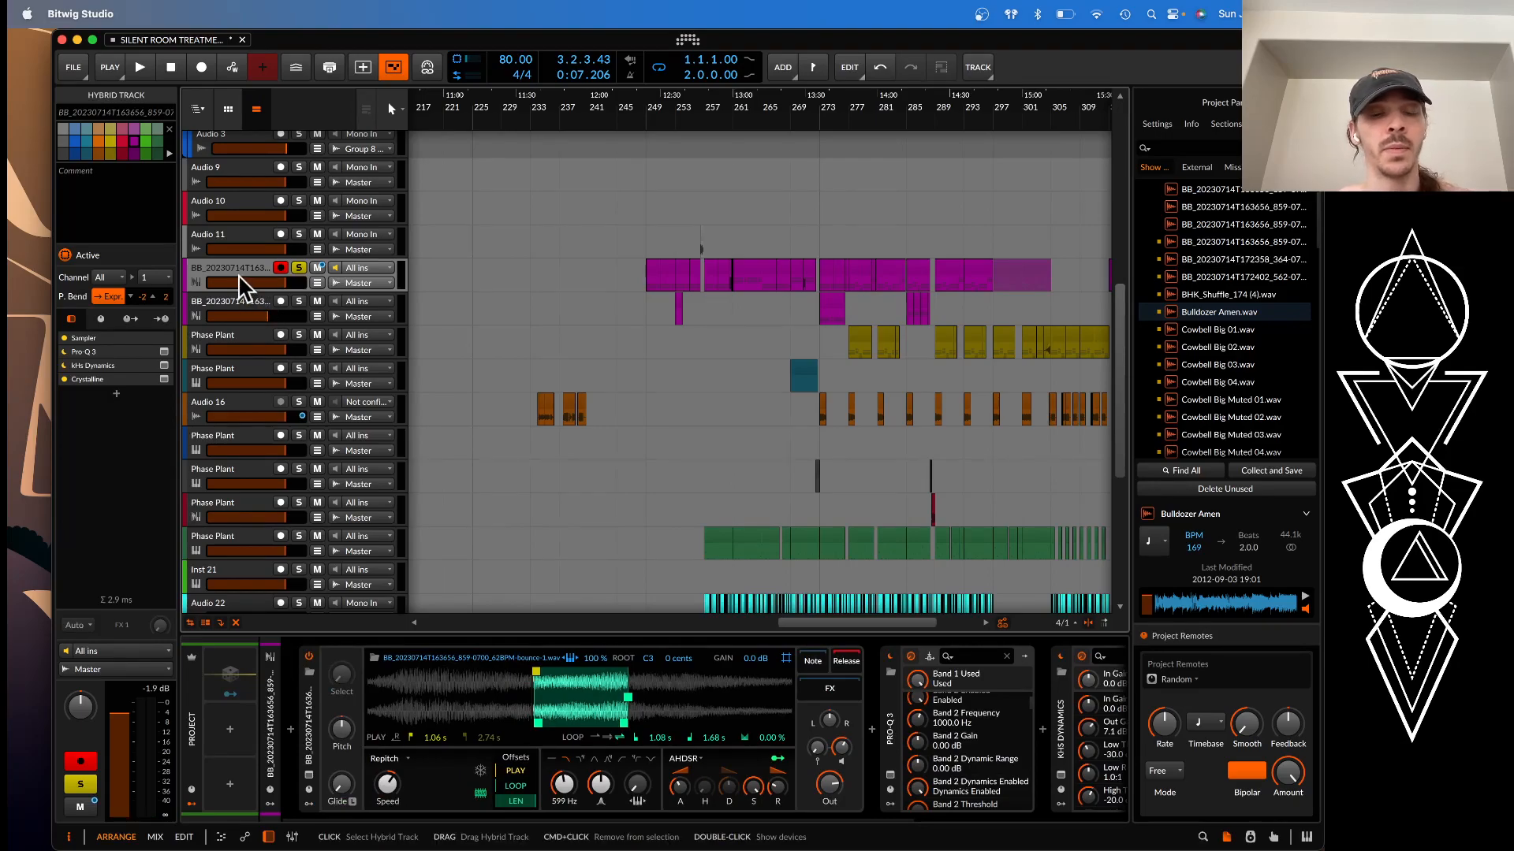
key("super+t")
Show the sample browser and search it for CHORD
left_click(1204, 146)
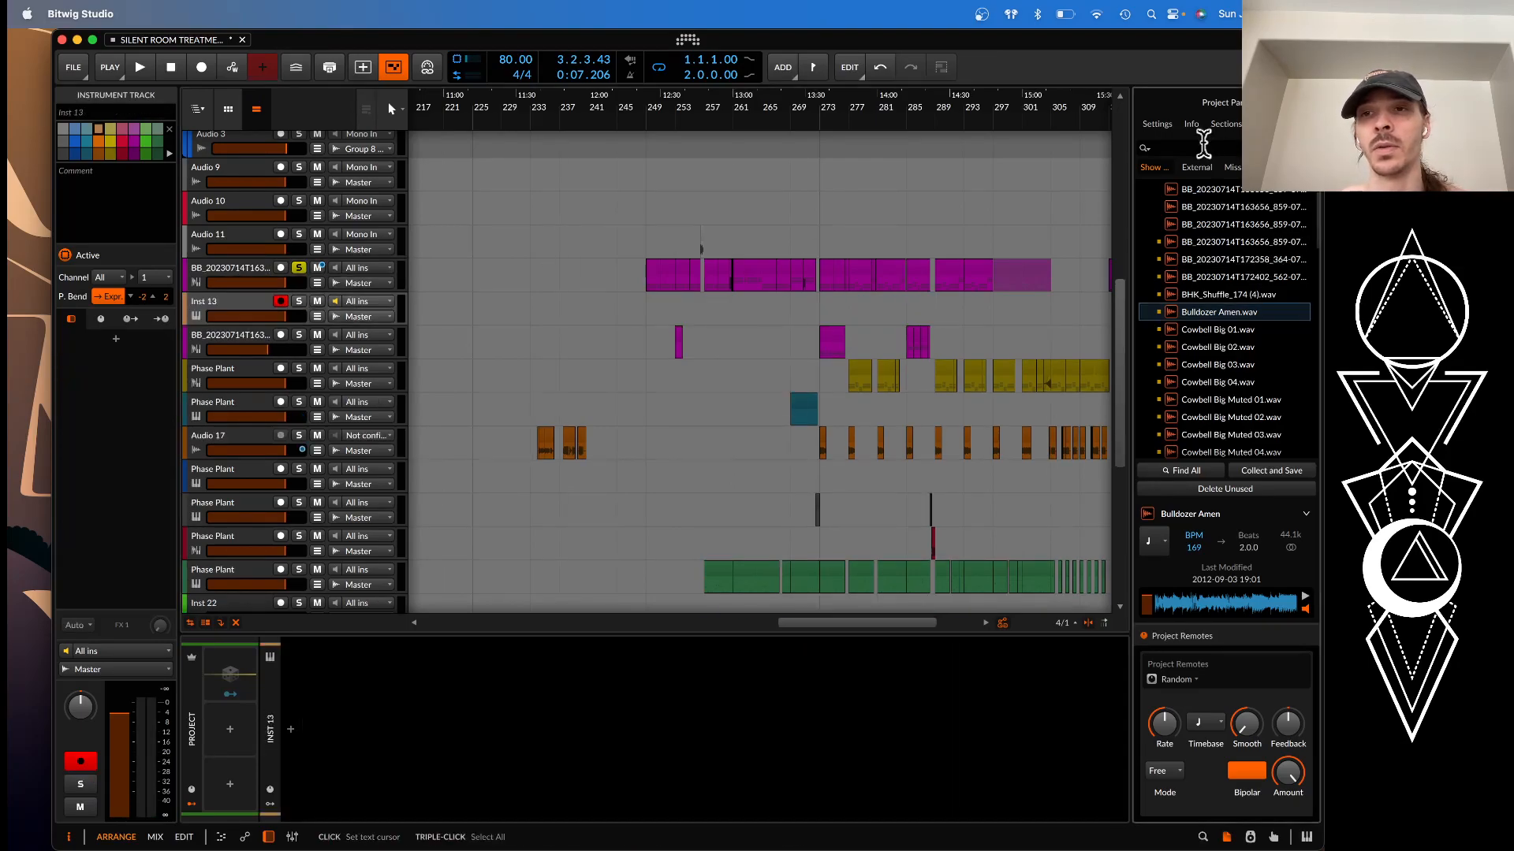
left_click(1204, 837)
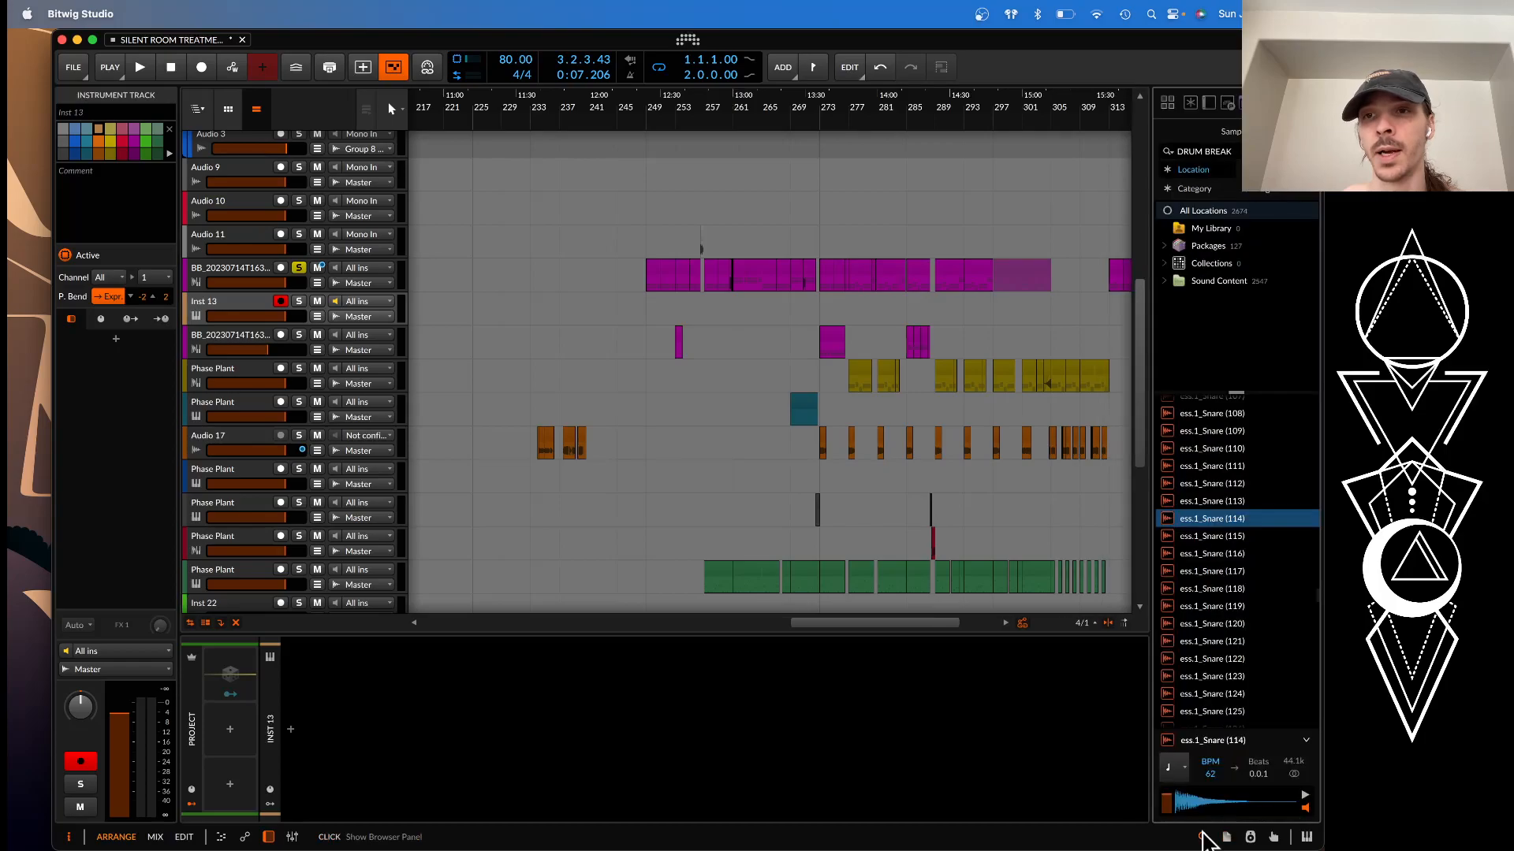
left_click(1238, 152)
type("CH")
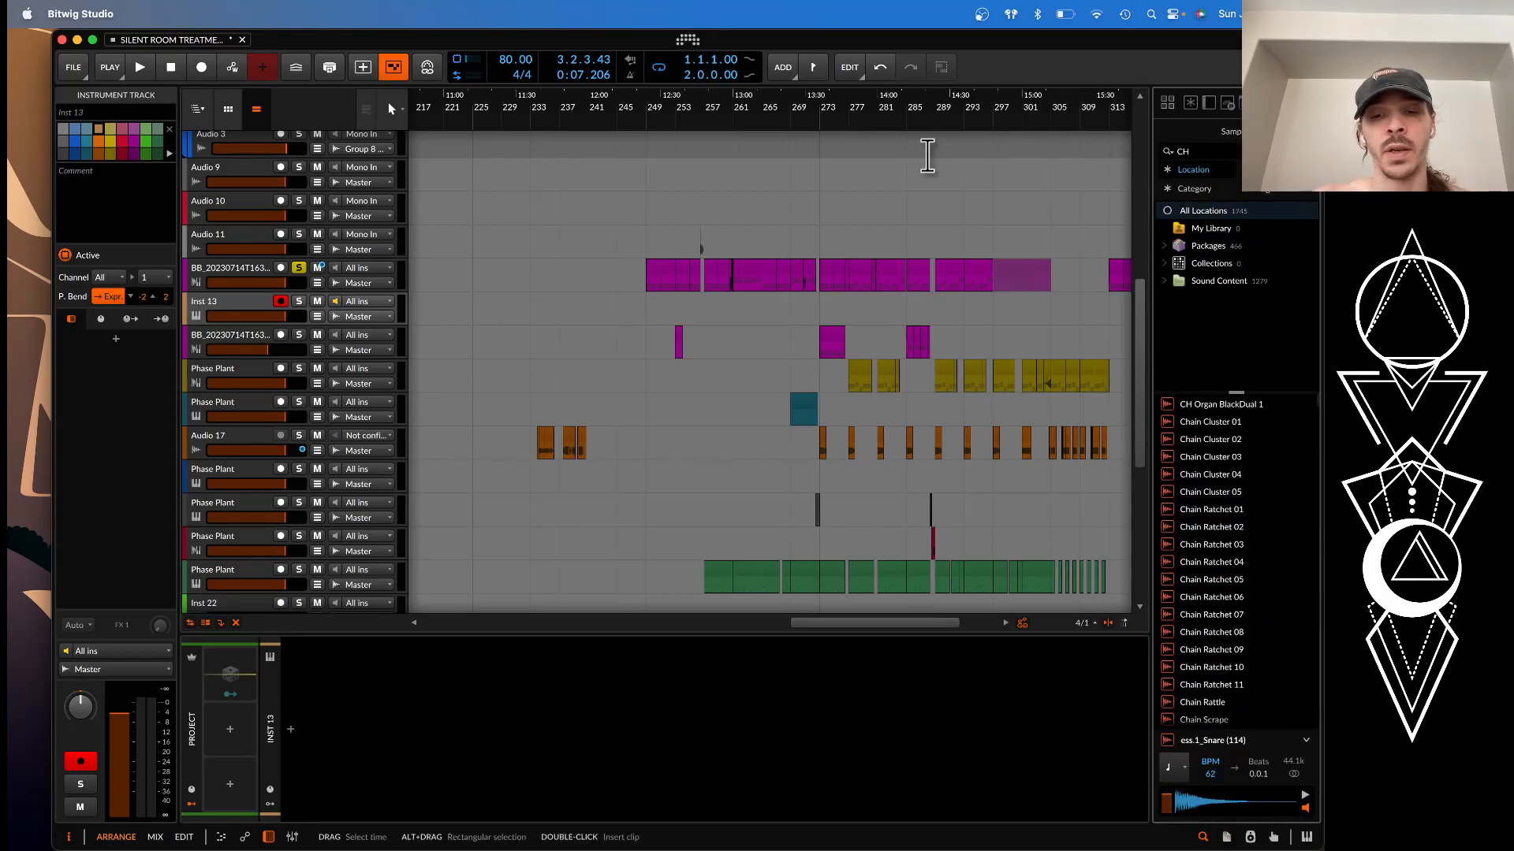
type("OR")
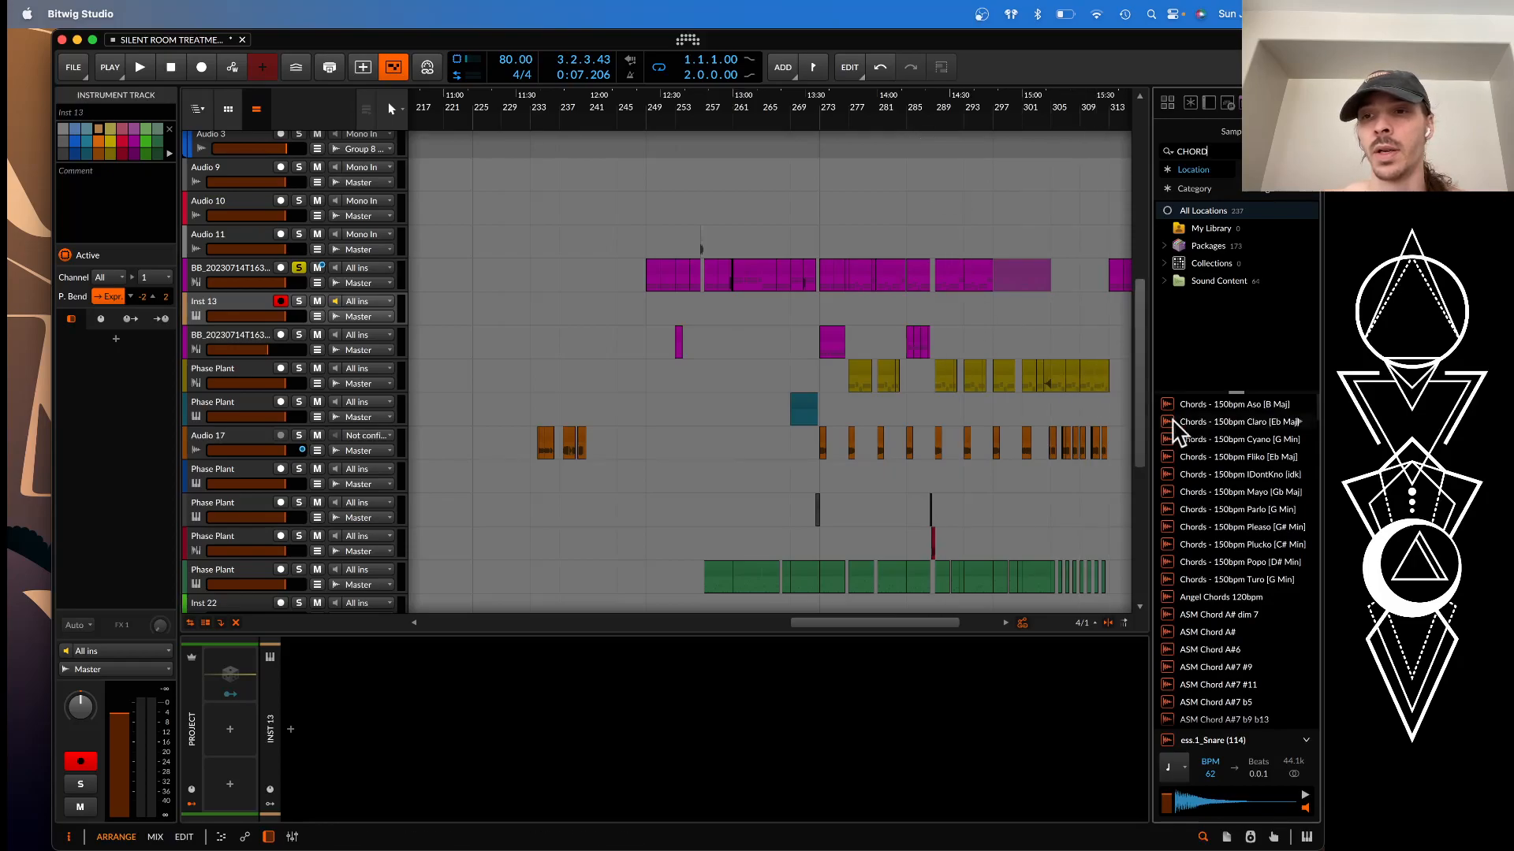
type("D")
Audition several ASM Chord and 150bpm Chords samples, finishing on Chords - 150bpm Fliko [Eb Maj]
scroll(1224, 475, "down", 1)
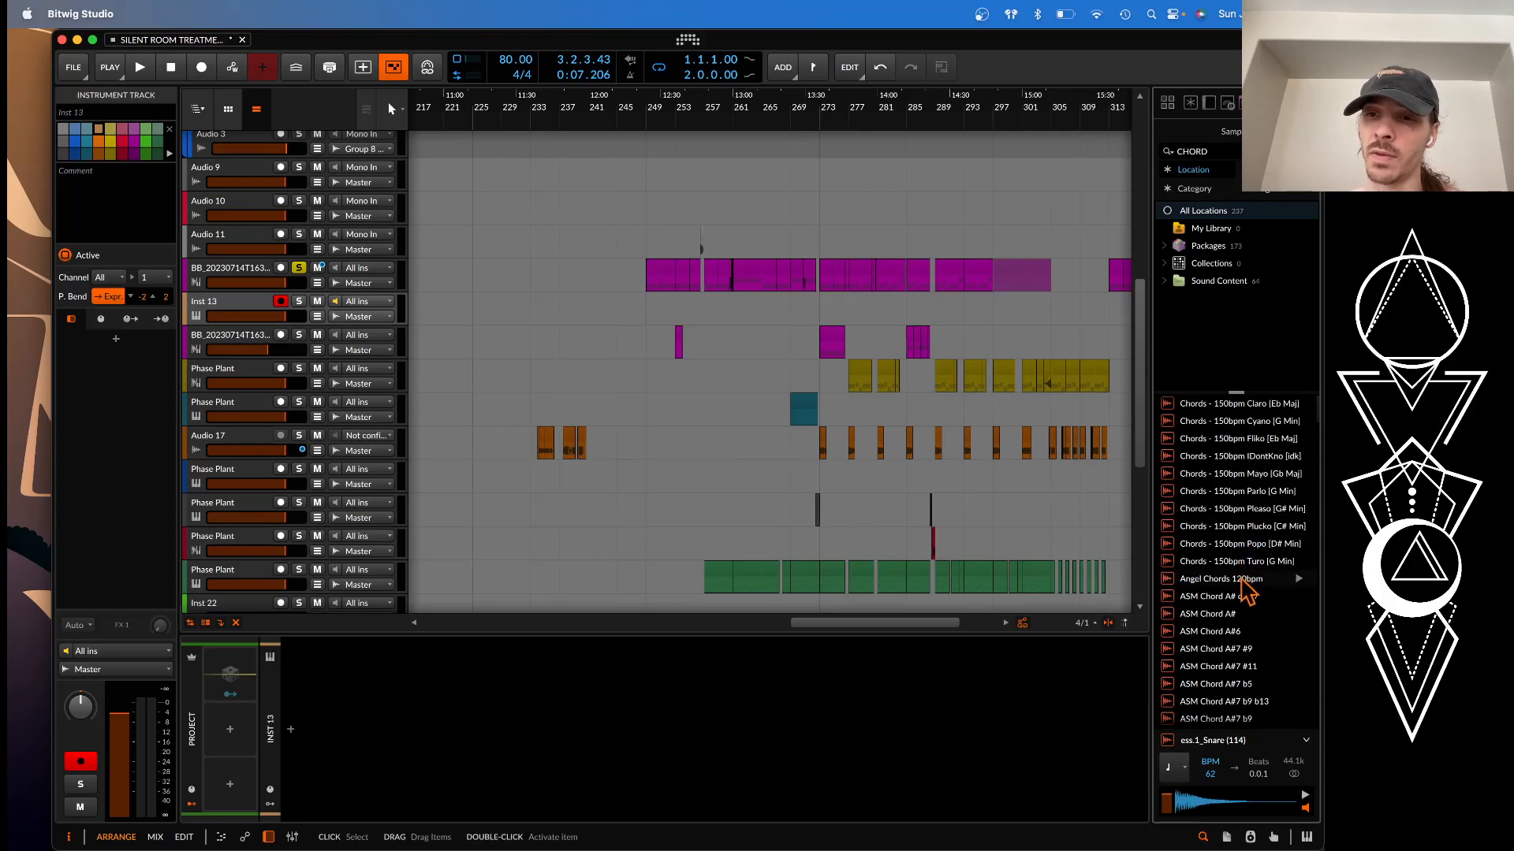
left_click(1215, 616)
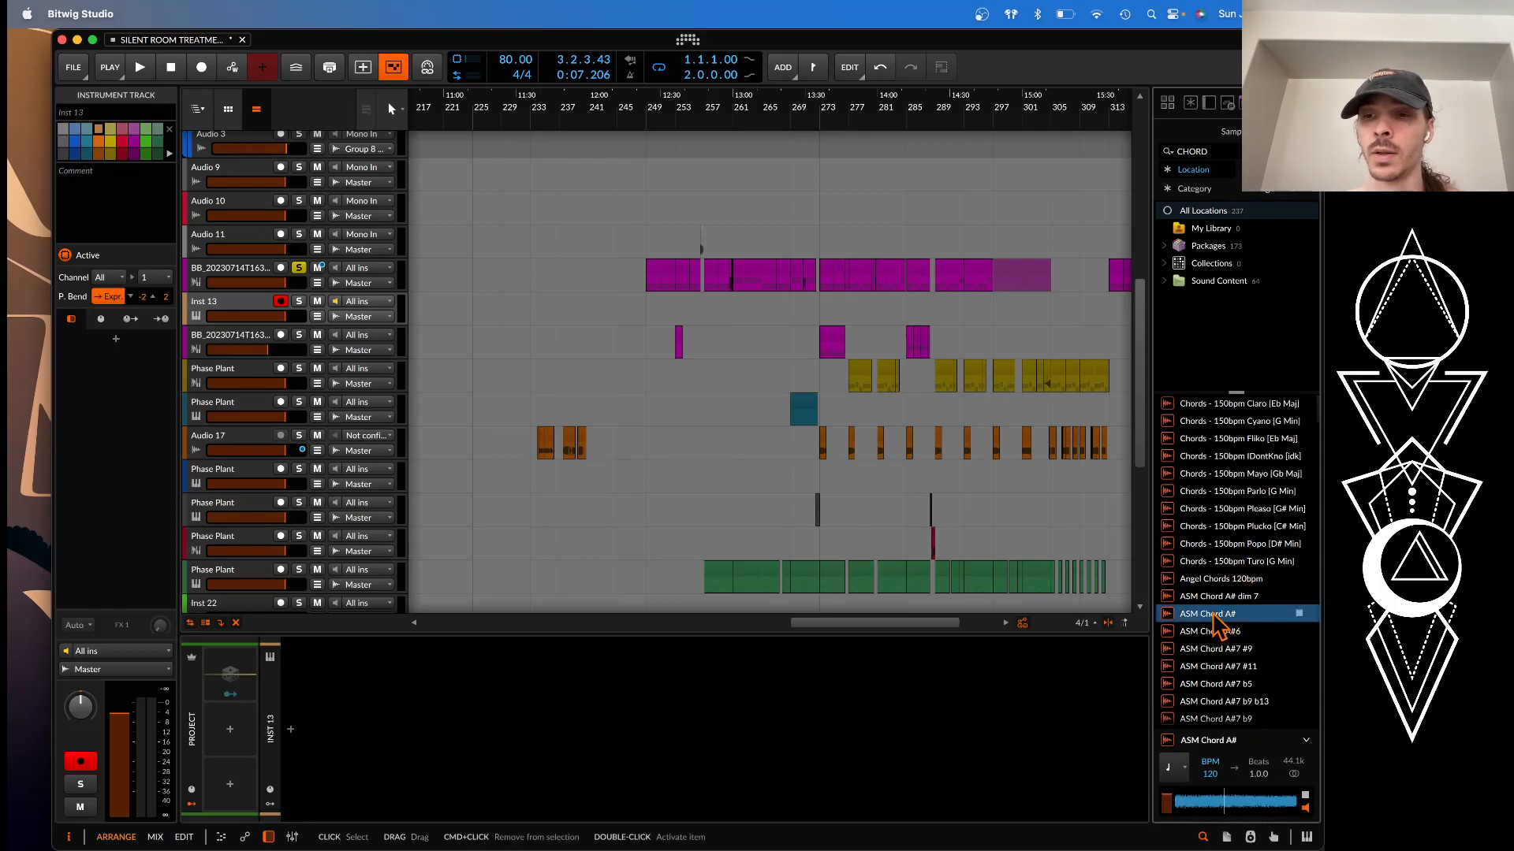
left_click(1216, 633)
left_click(1215, 649)
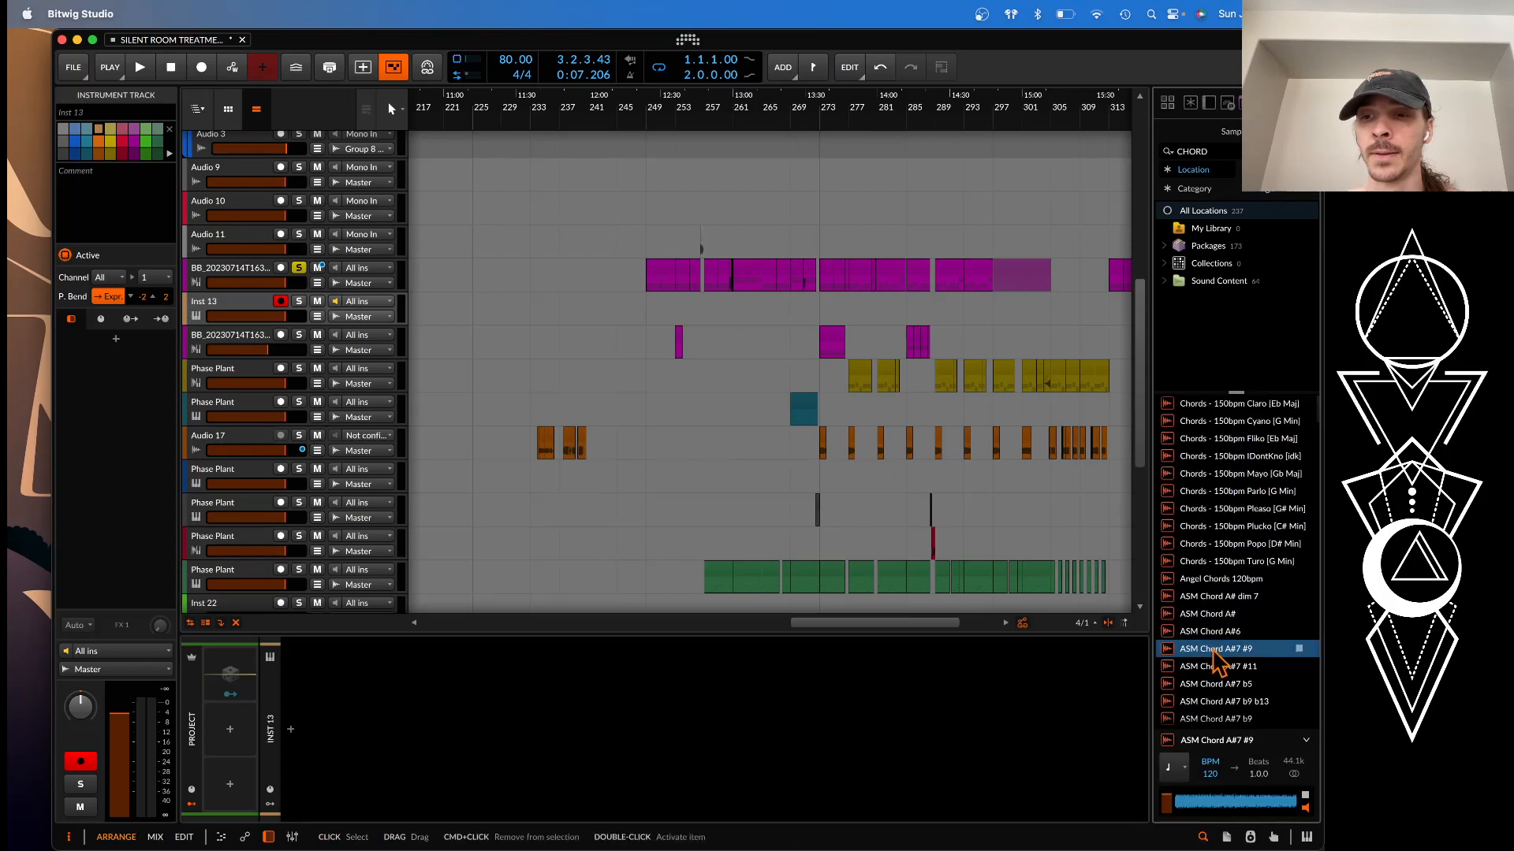
left_click(1216, 509)
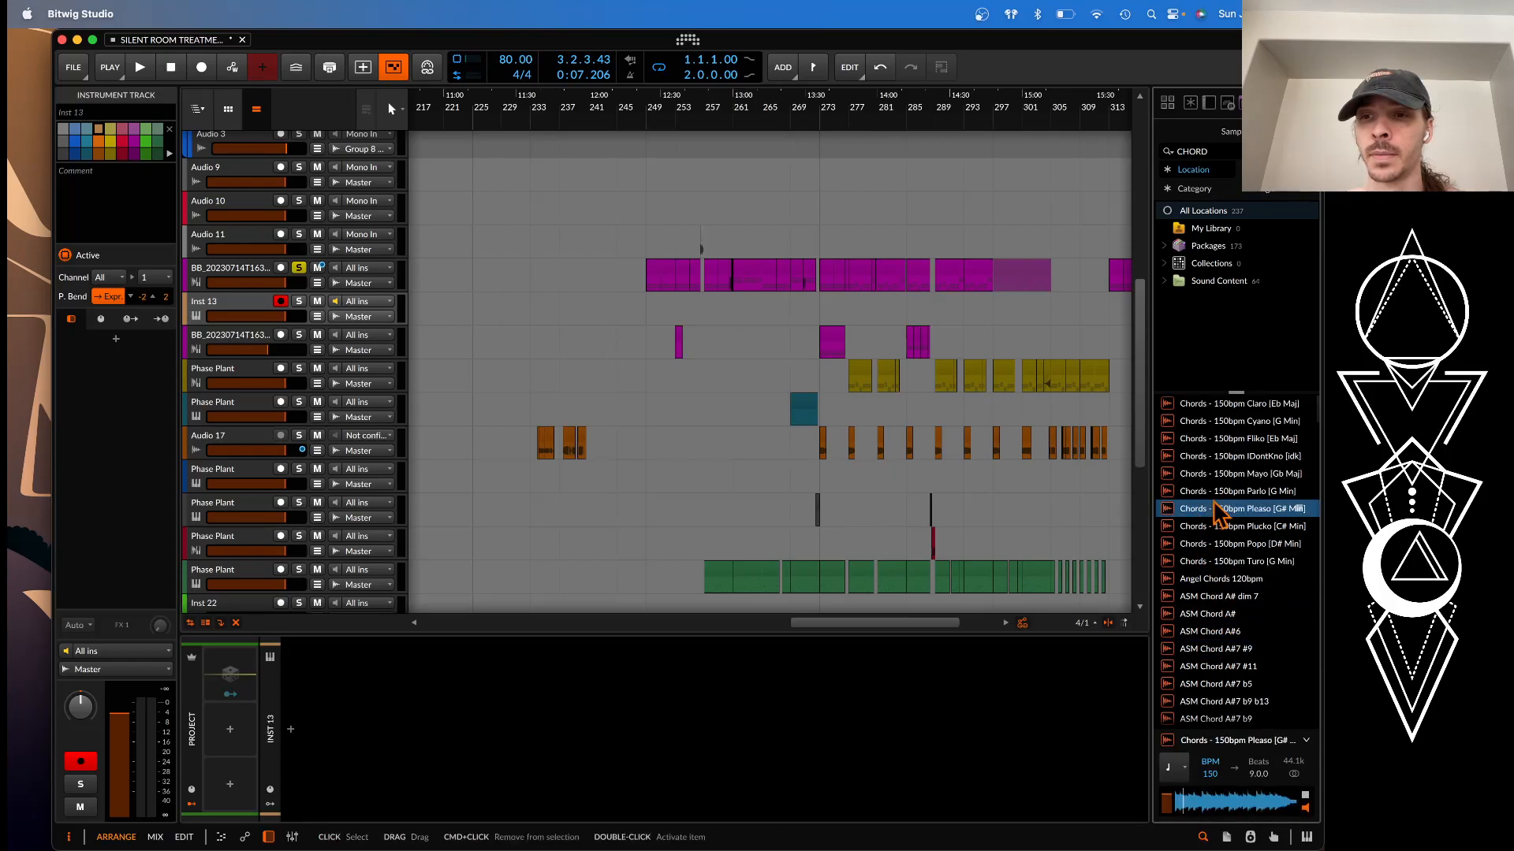
left_click(1224, 491)
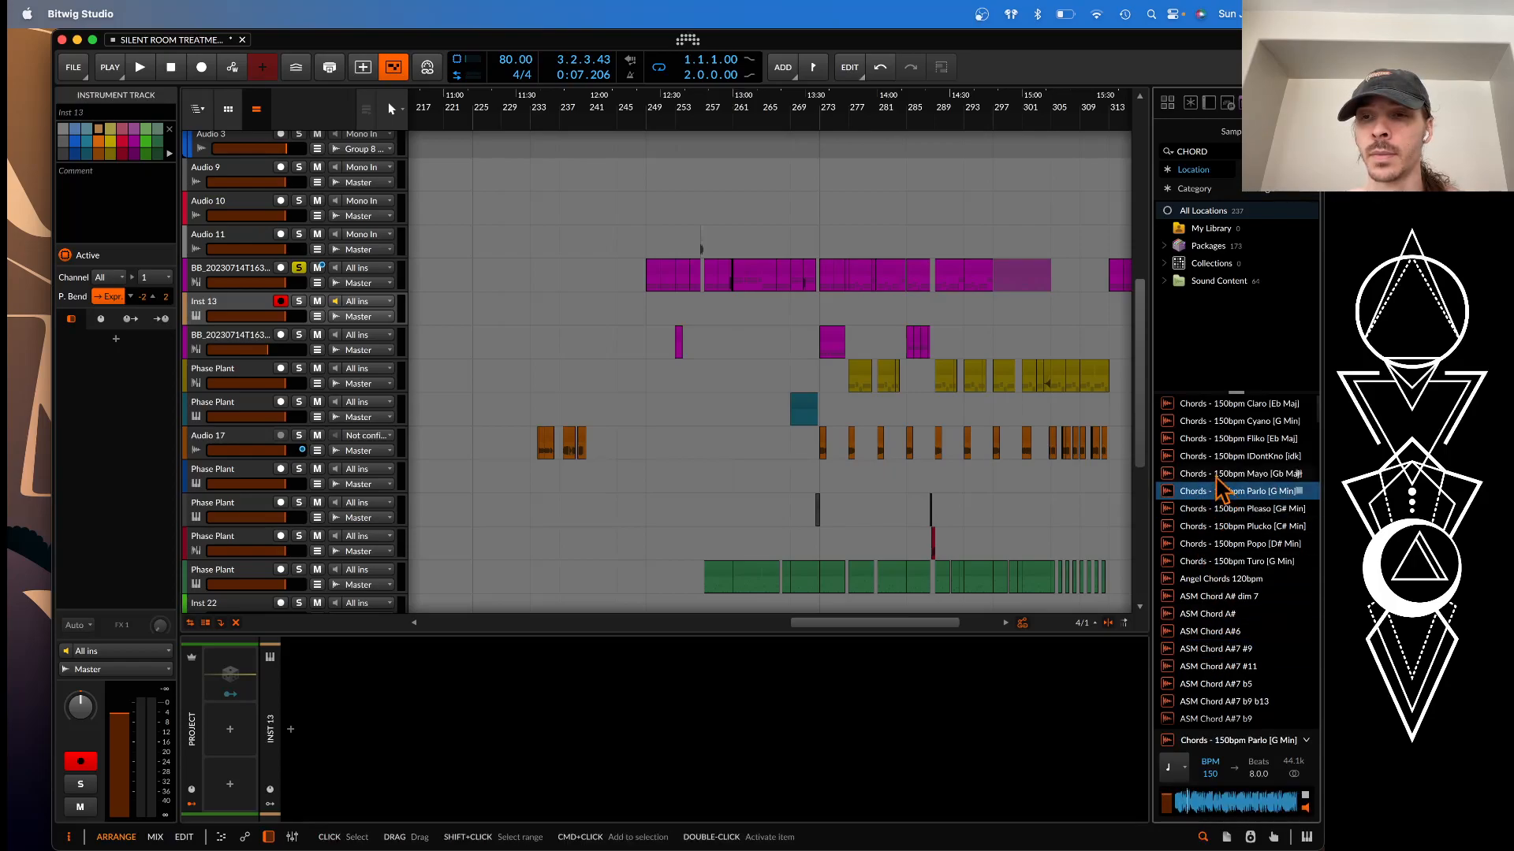
left_click(1216, 474)
left_click(1214, 457)
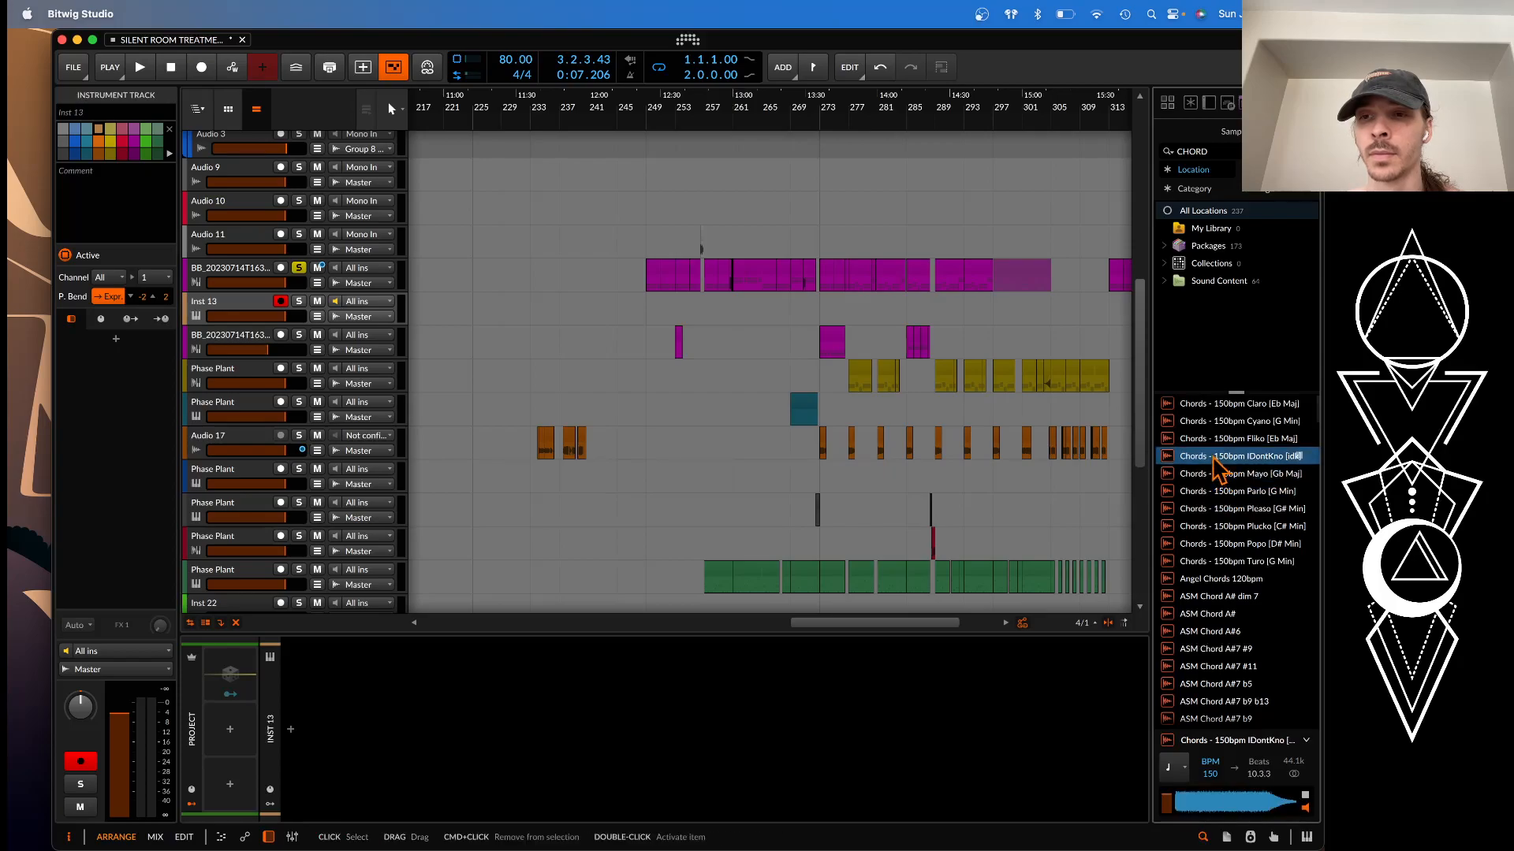
left_click(1214, 440)
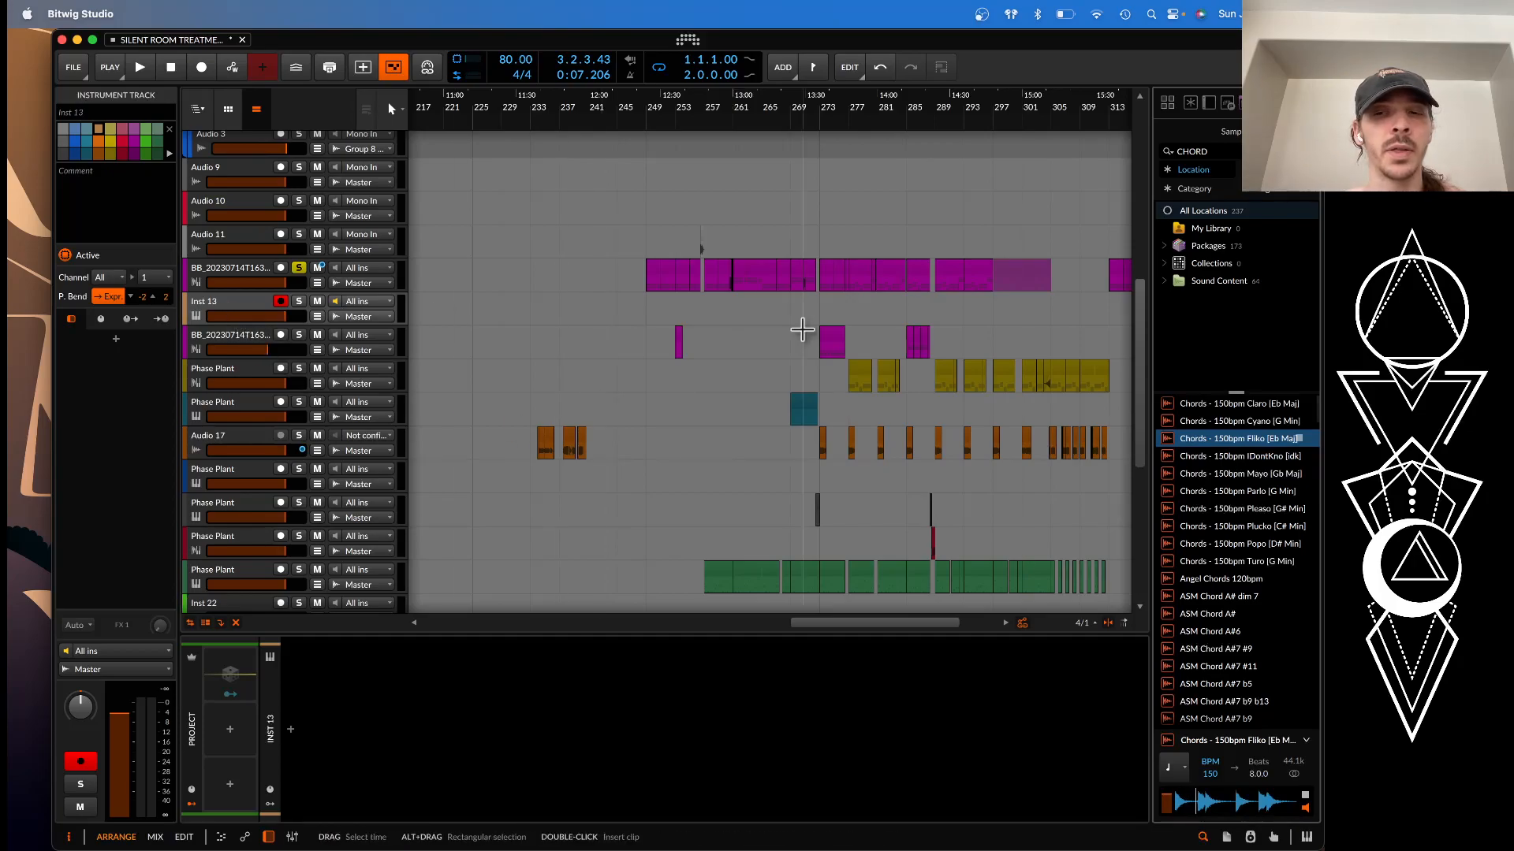
Load Chords - 150bpm Fliko [Eb Maj] into a Sampler on the new instrument track and set its root to D#2
left_click_drag(1214, 446, 355, 737)
scroll(423, 675, "up", 3)
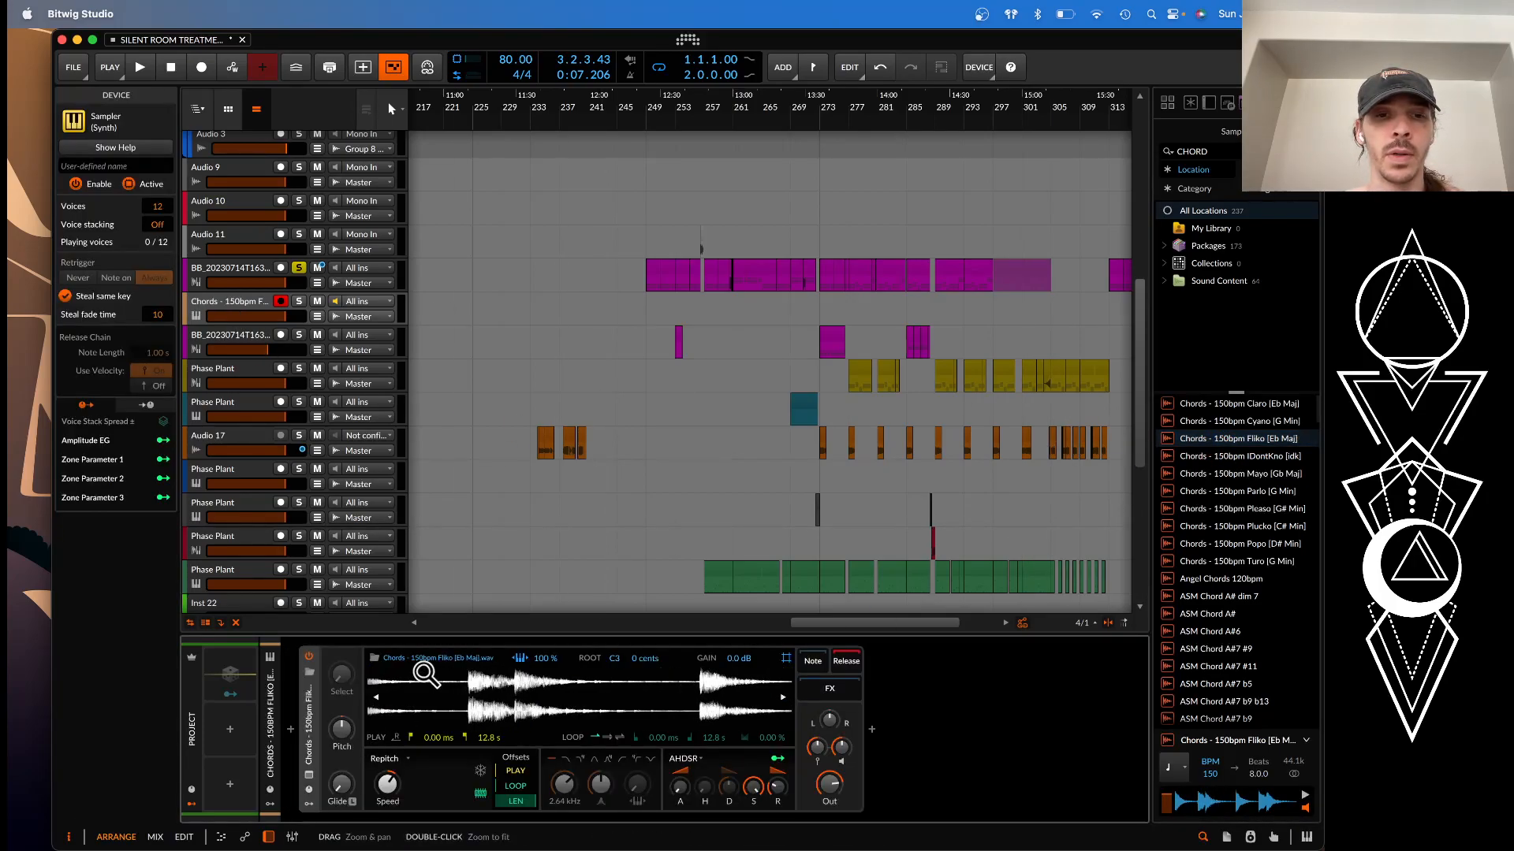
left_click_drag(615, 659, 616, 675)
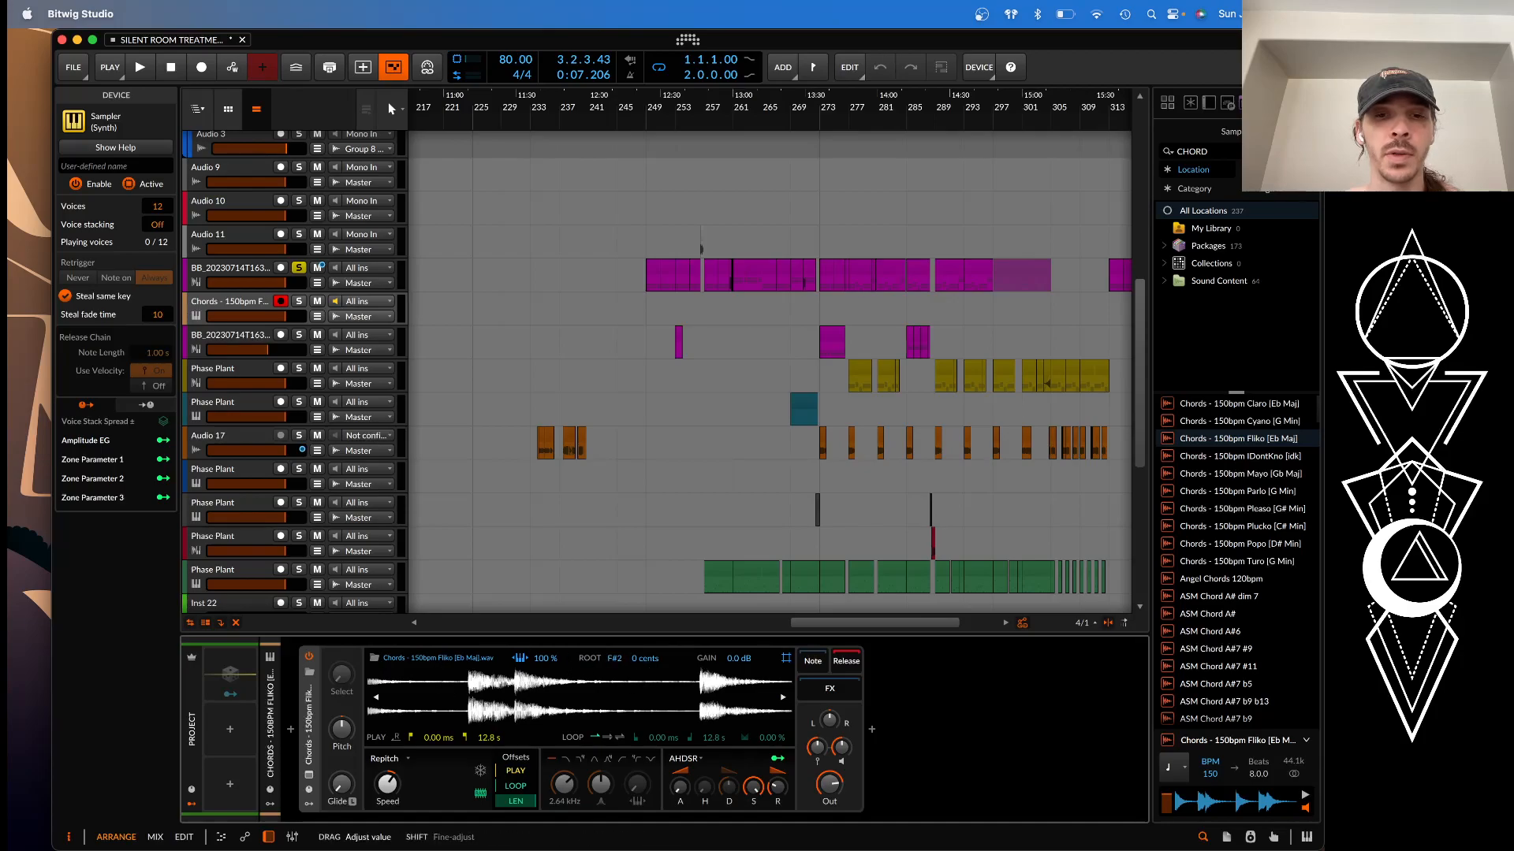
scroll(541, 699, "left", 3)
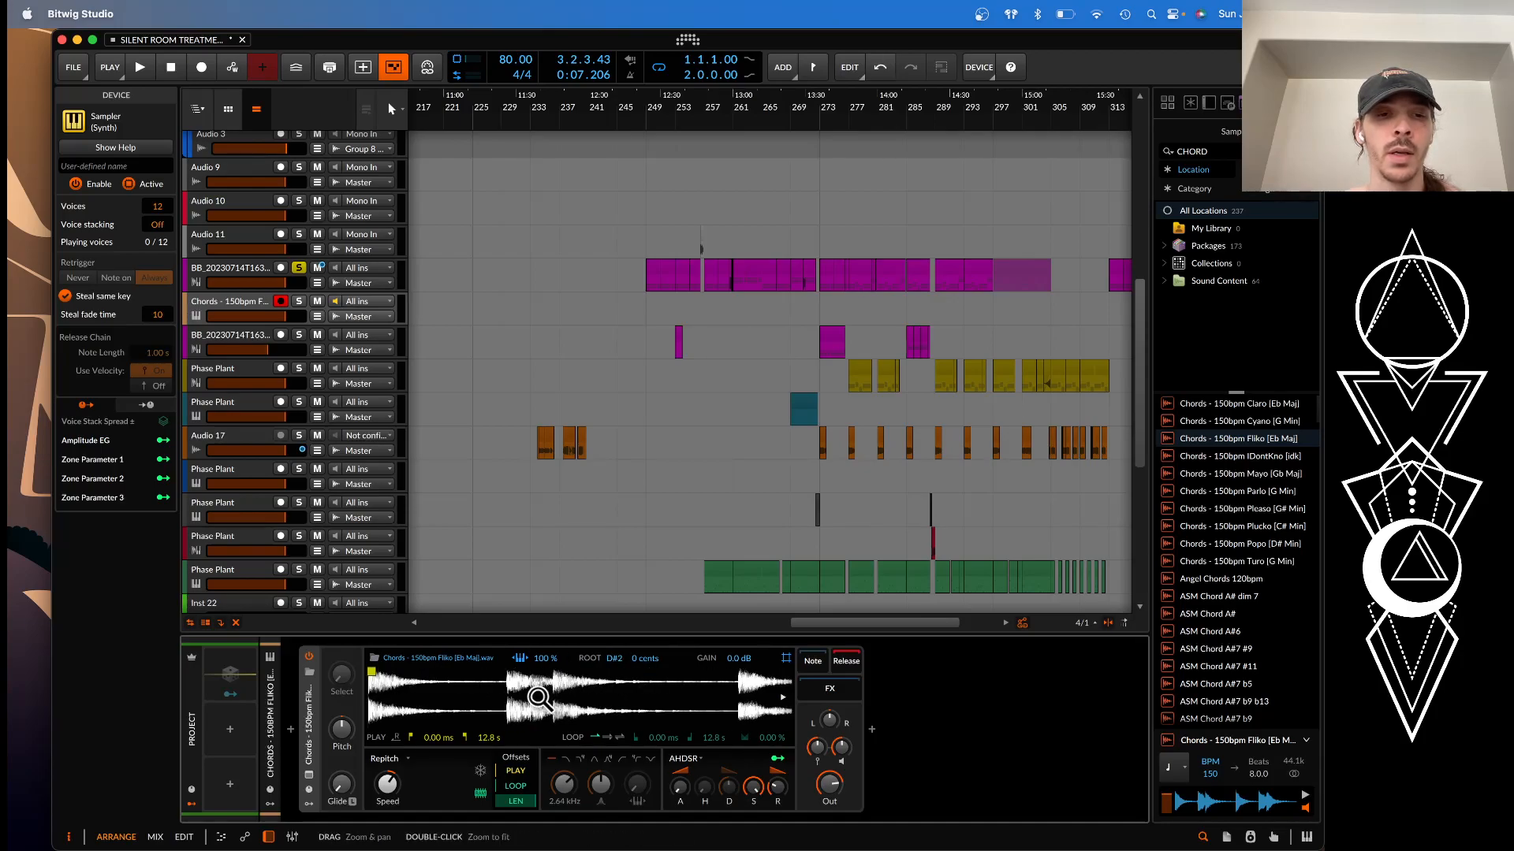
Enable ping-pong looping in the chord Sampler with the loop end at 384 ms and a 40.5 % crossfade
left_click(620, 738)
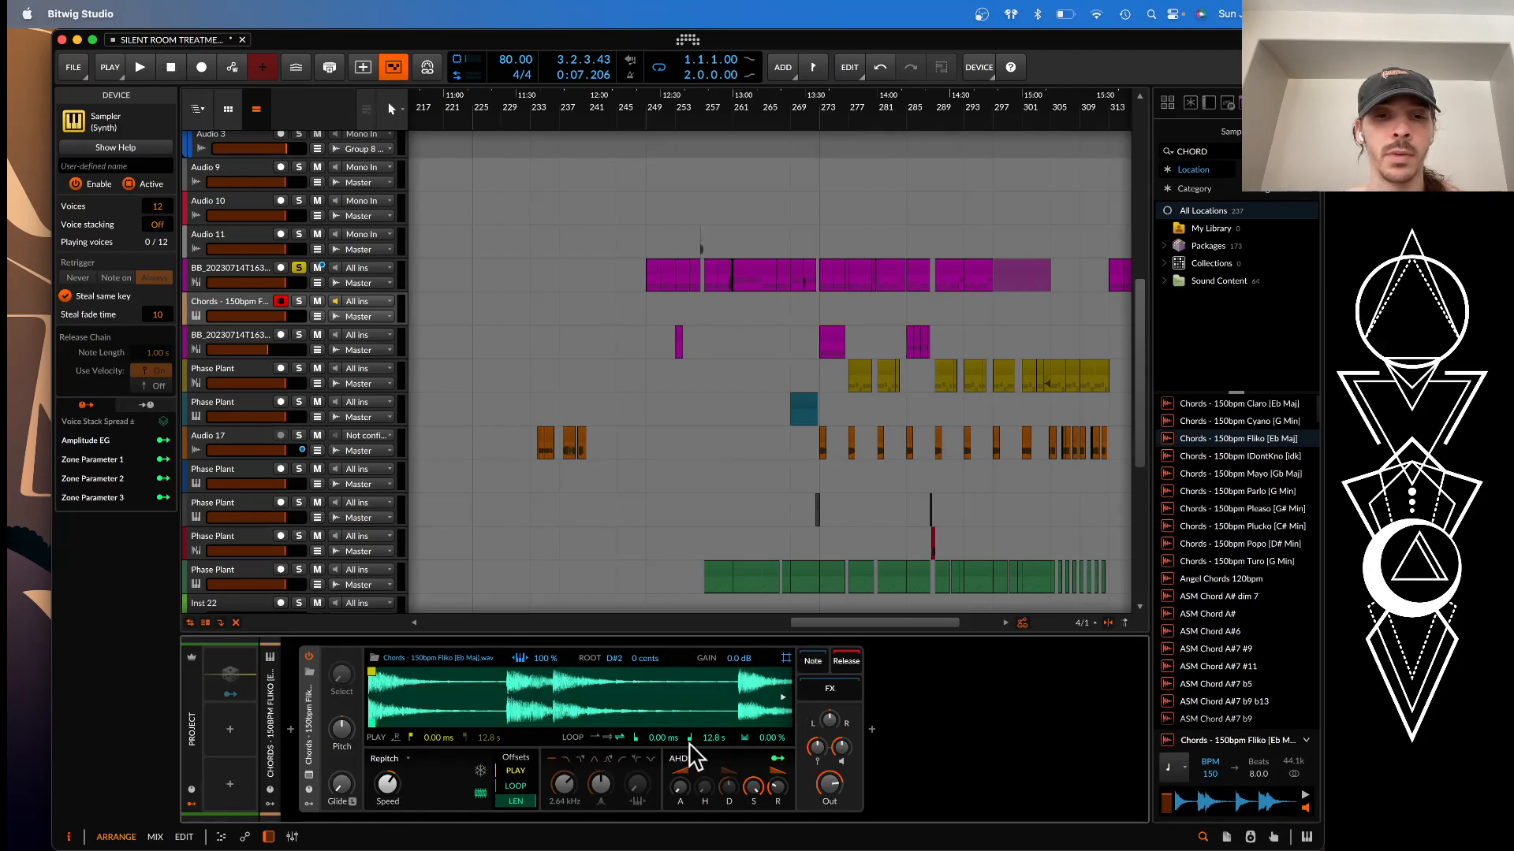
left_click_drag(712, 739, 712, 820)
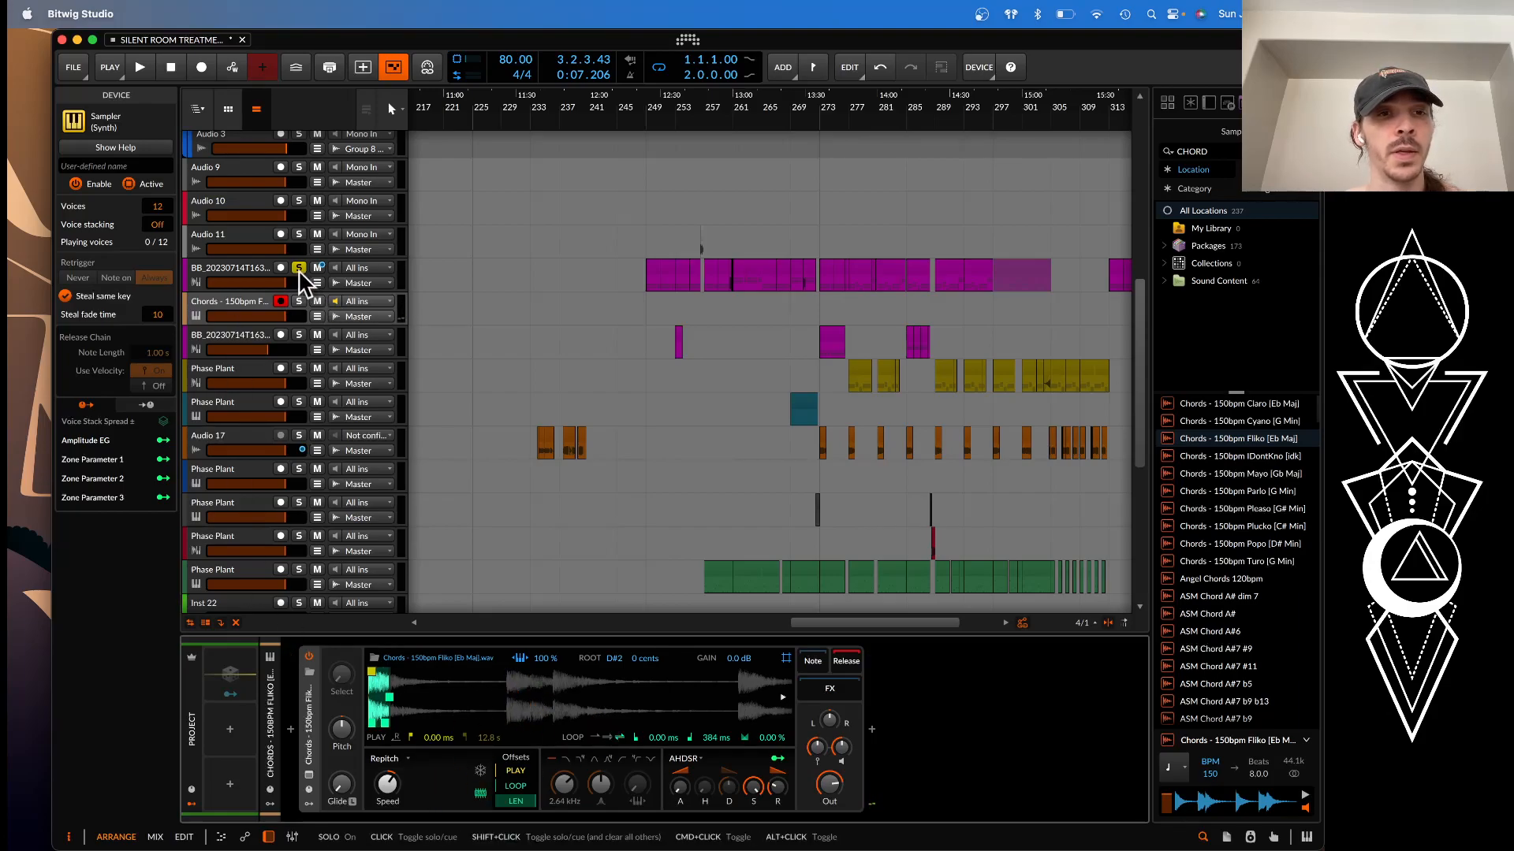
left_click_drag(769, 740, 770, 738)
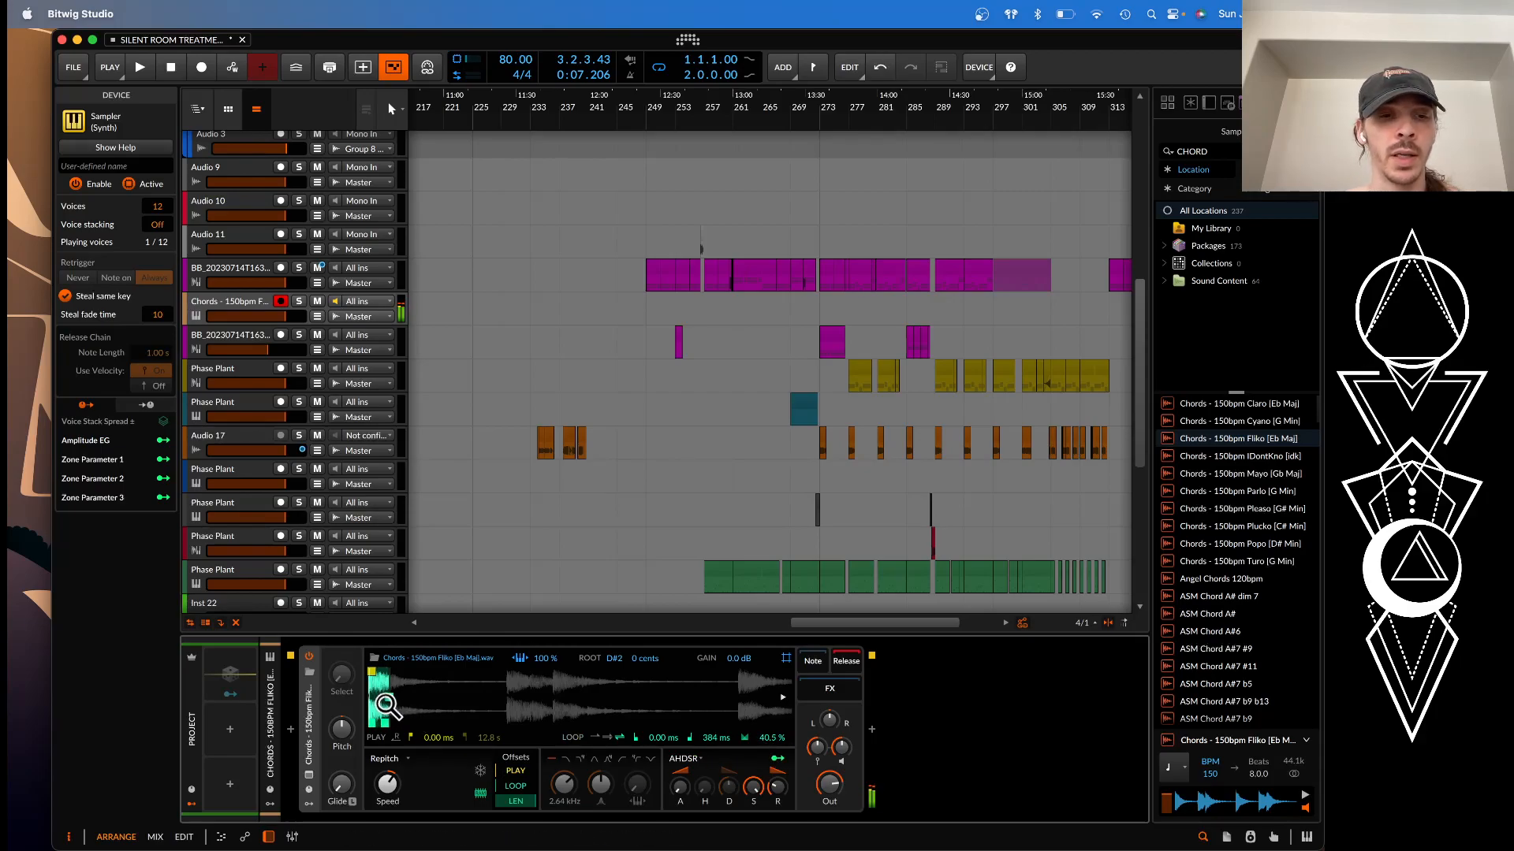
mouse_move(508, 786)
left_mouse_down()
mouse_move(508, 769)
mouse_move(499, 797)
left_mouse_up()
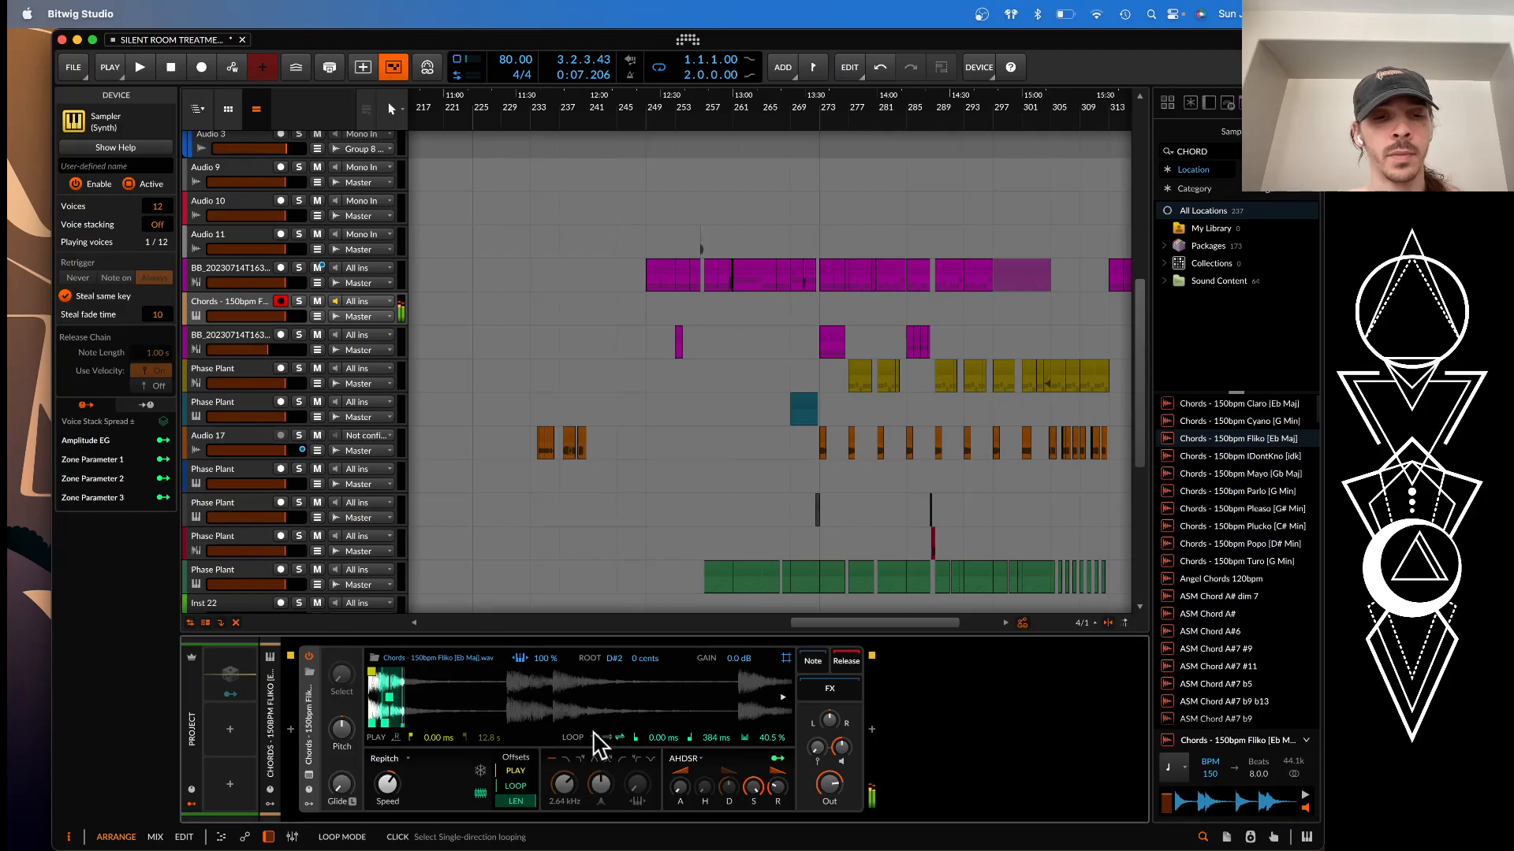
left_click_drag(689, 793, 774, 792)
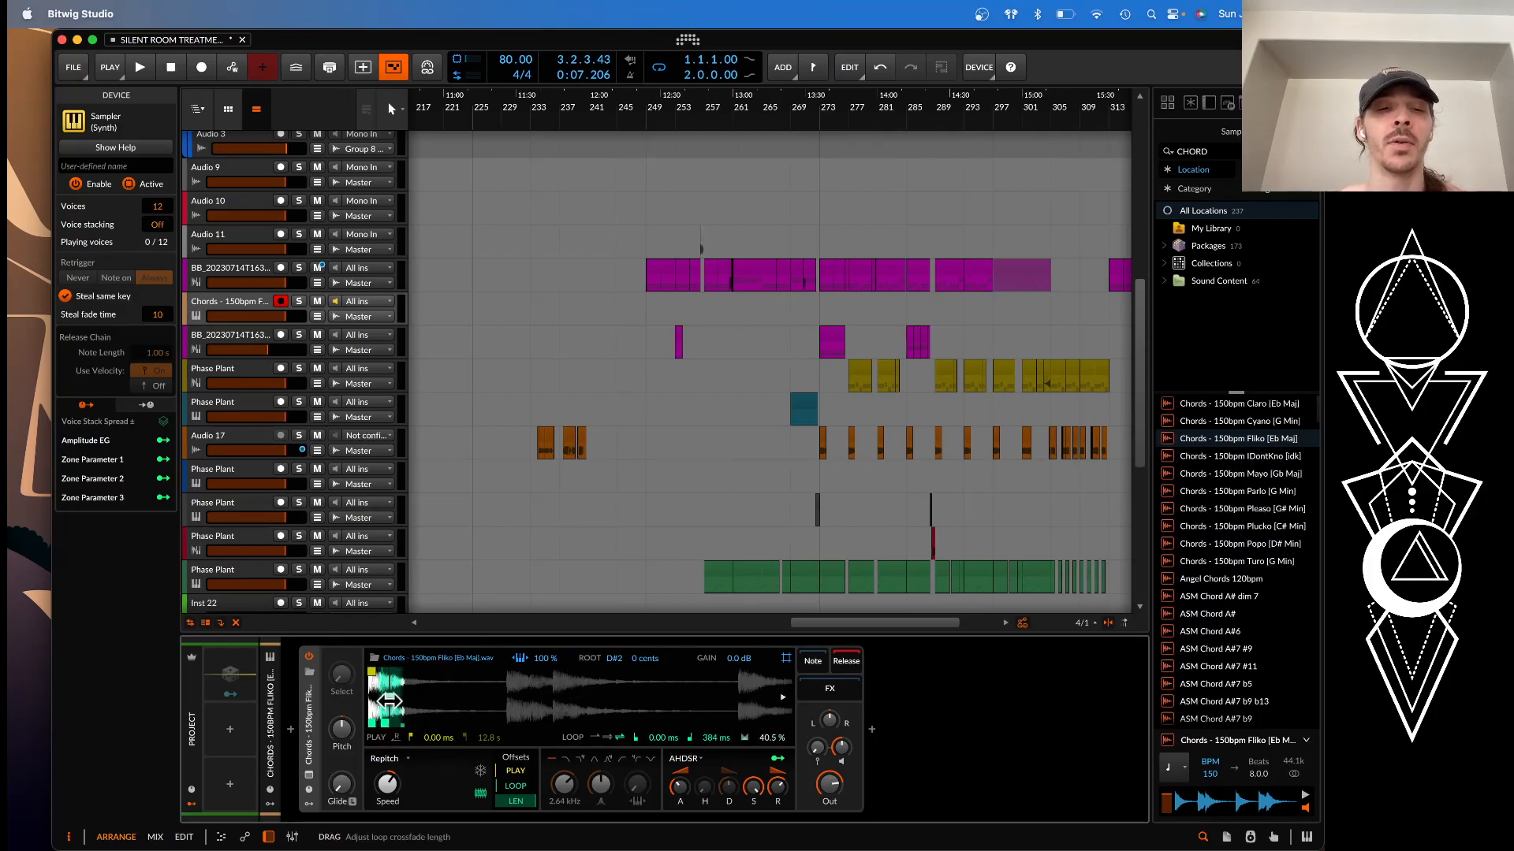
Search the audio effects for a delay and add kHs Dual Delay after the chord Sampler
left_click(872, 728)
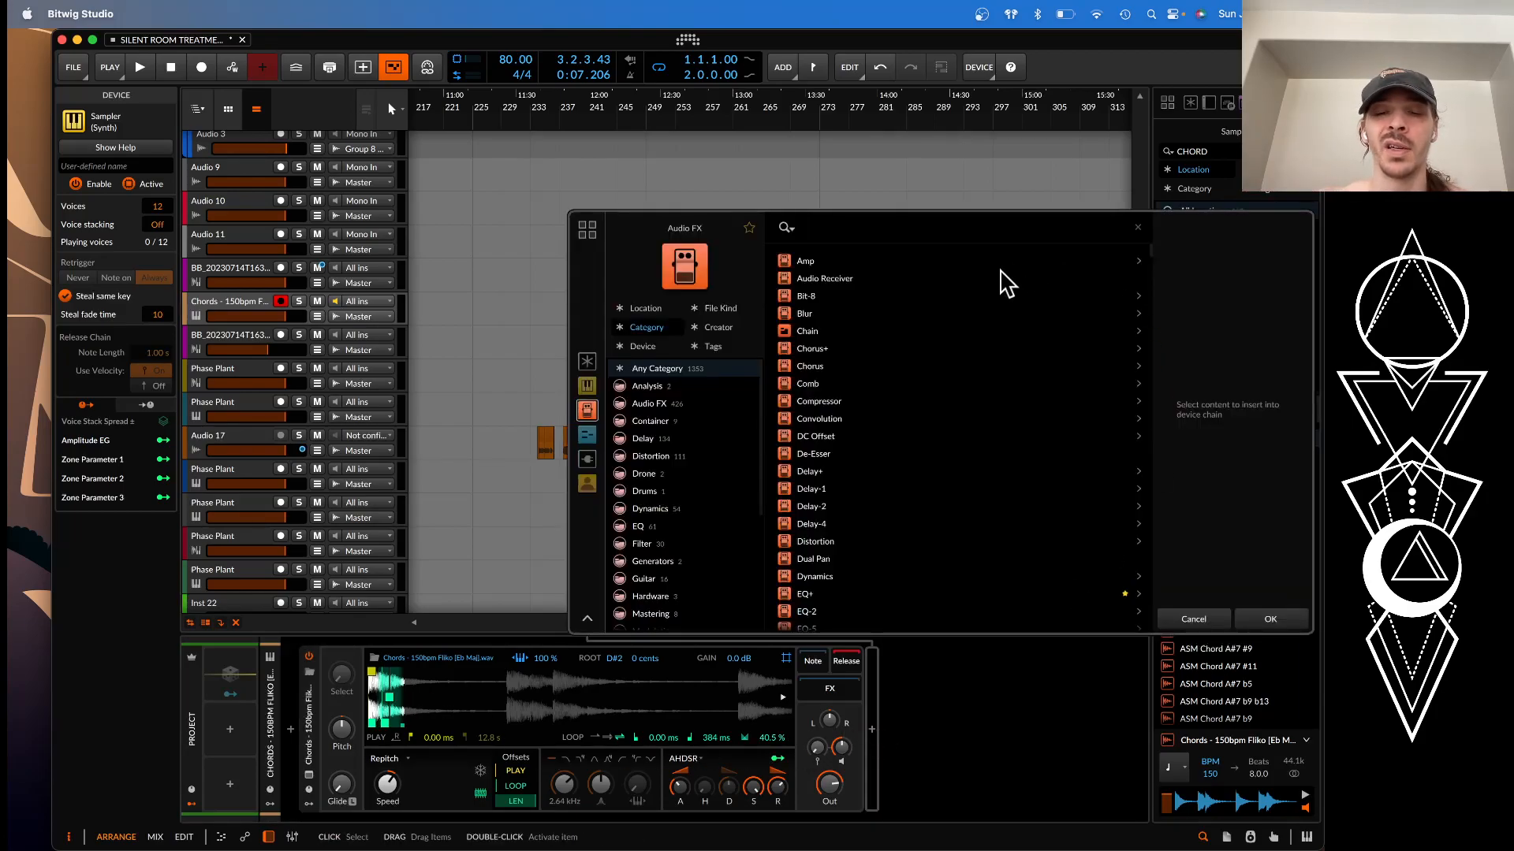
type("CRYST")
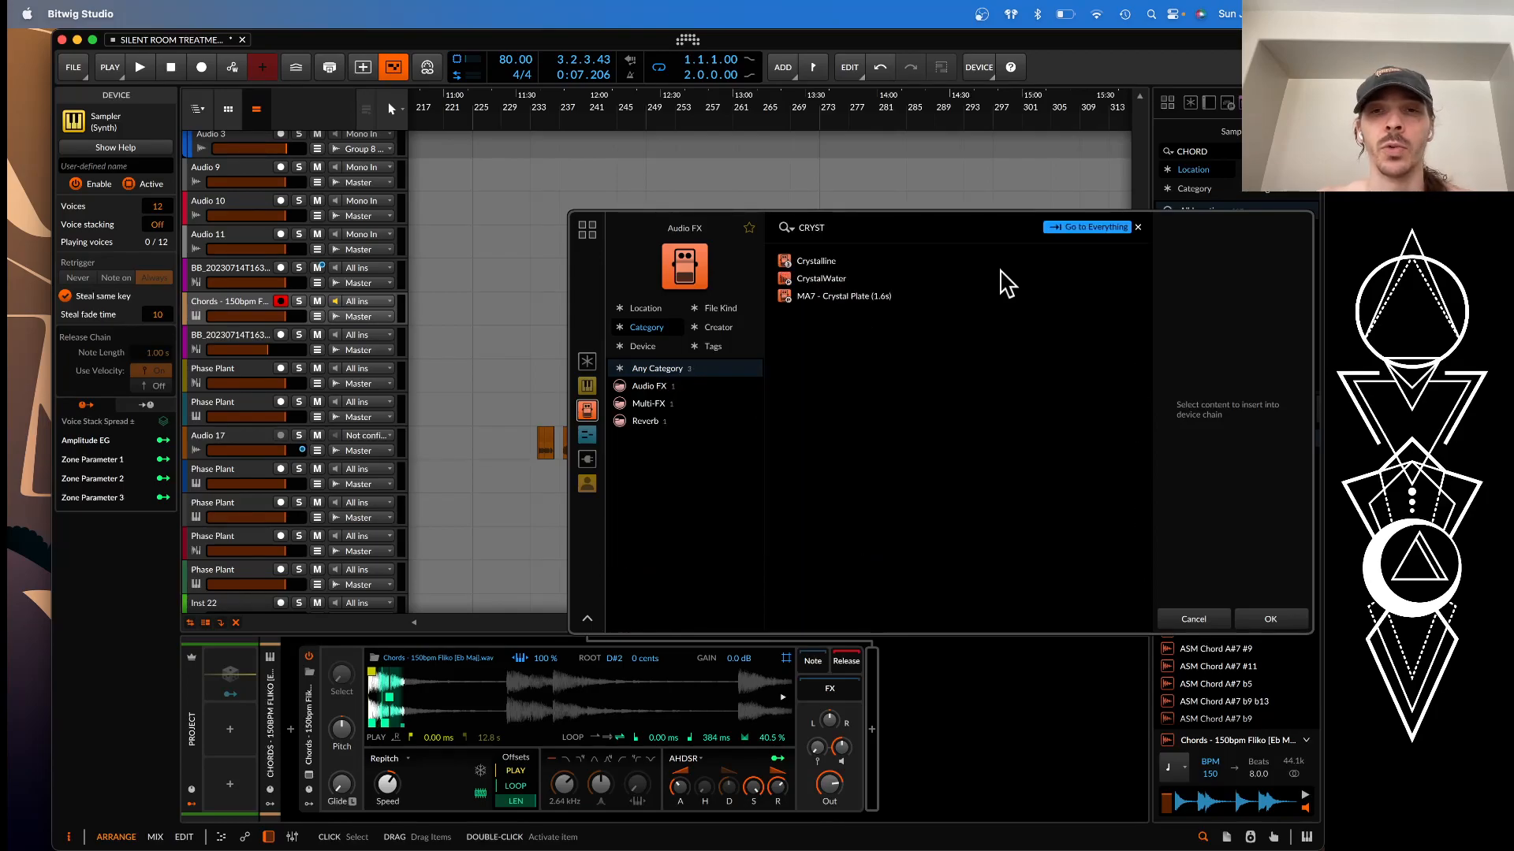
left_click_drag(861, 232, 707, 229)
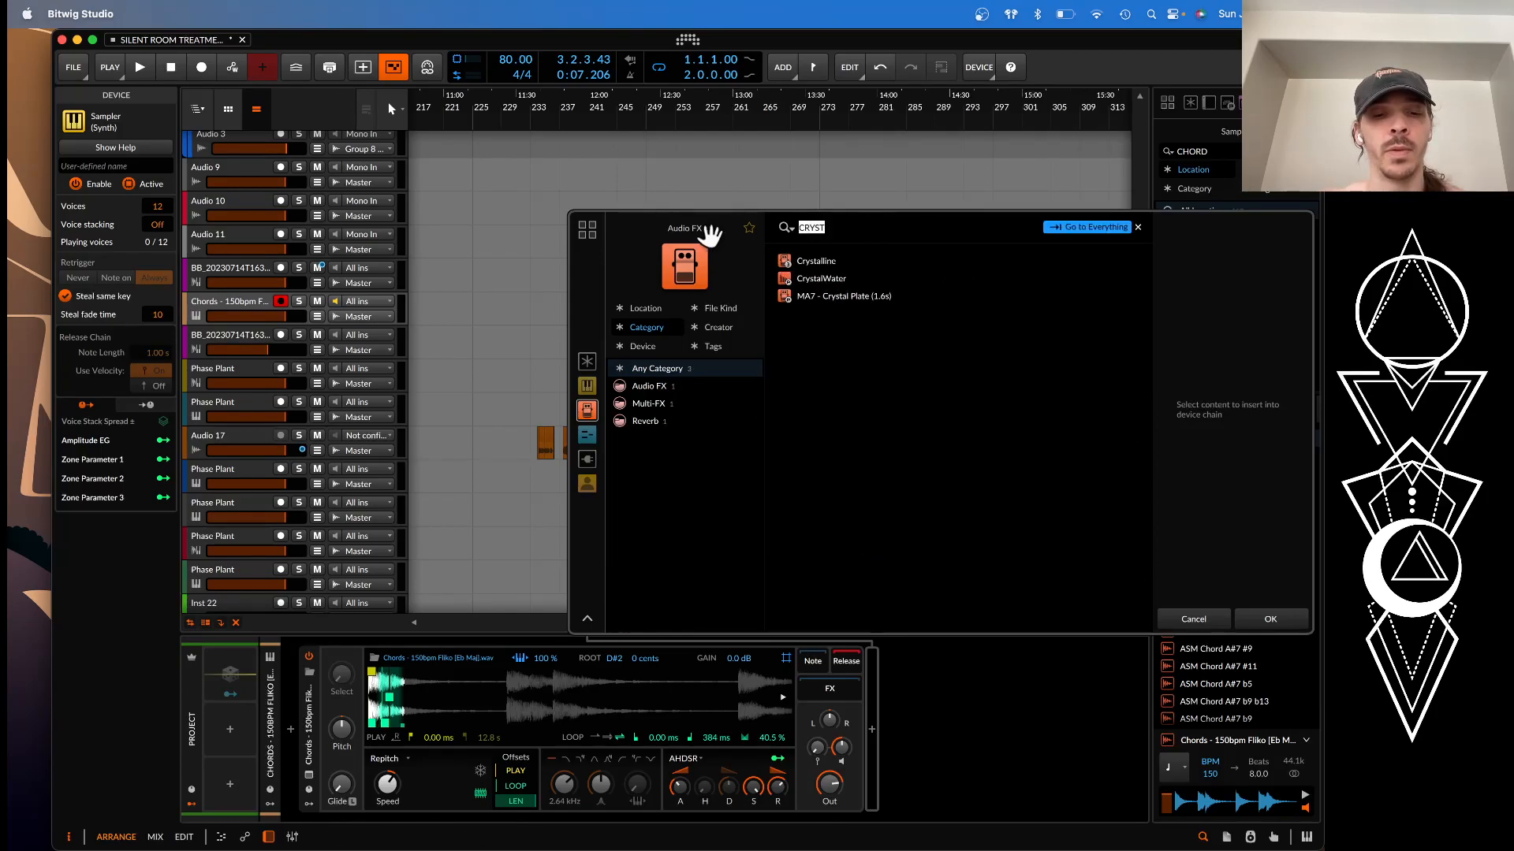
type("DELAY")
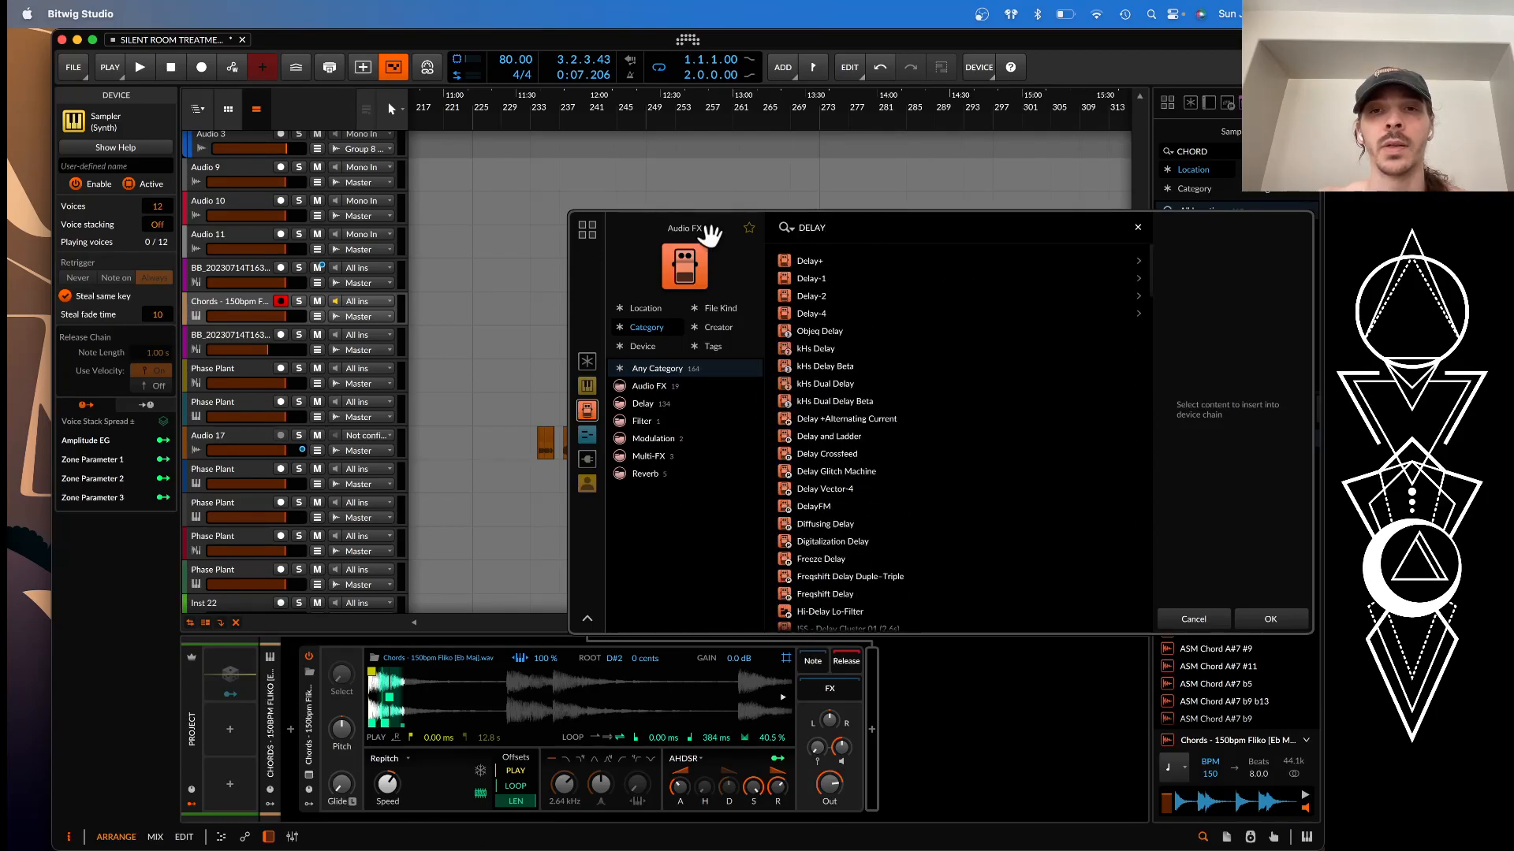
left_click(836, 354)
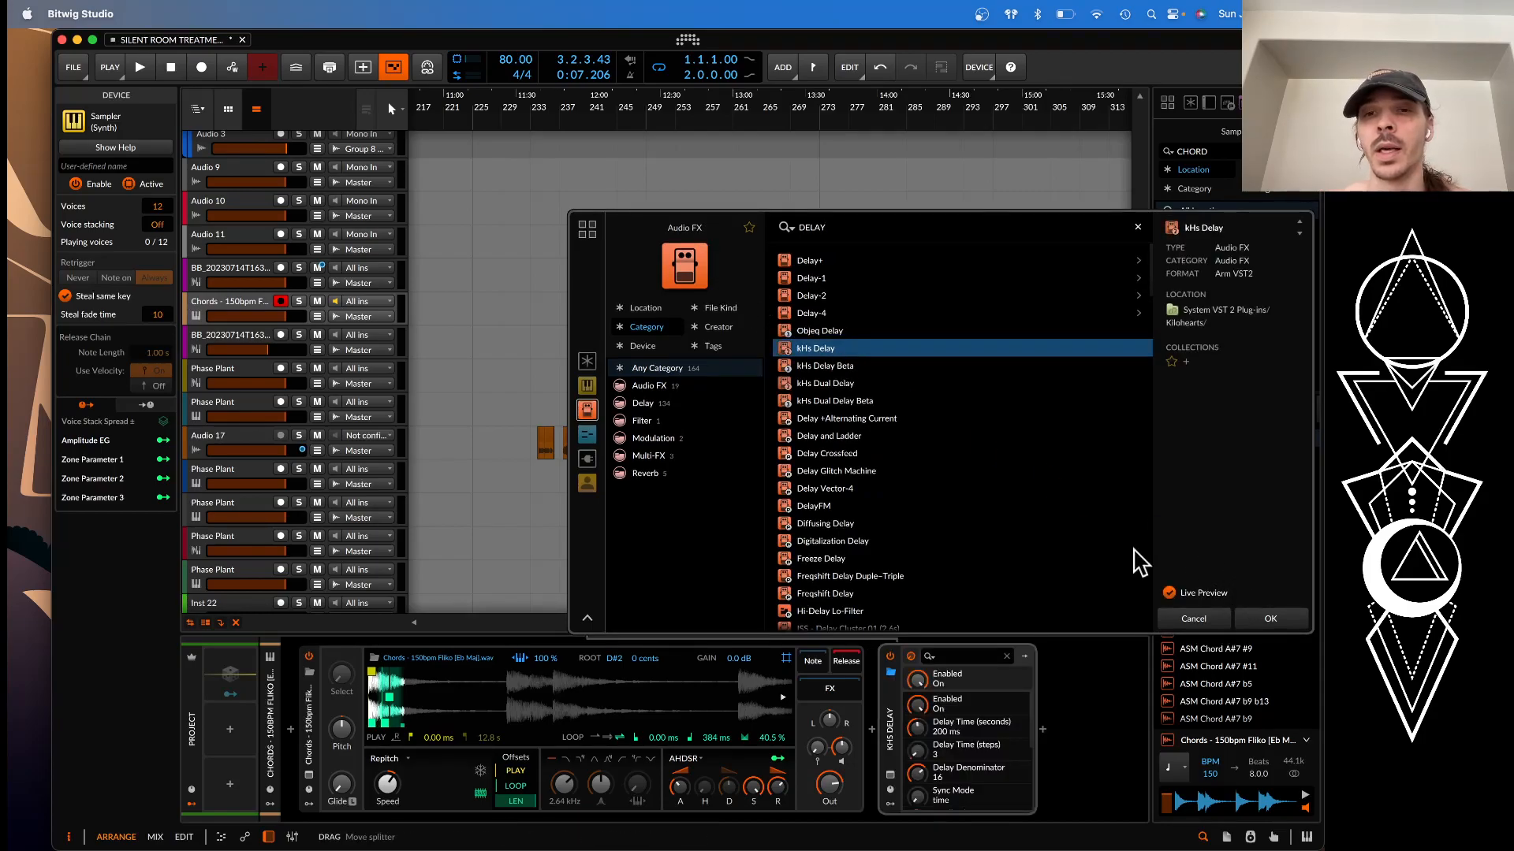
left_click(847, 385)
left_click(1270, 619)
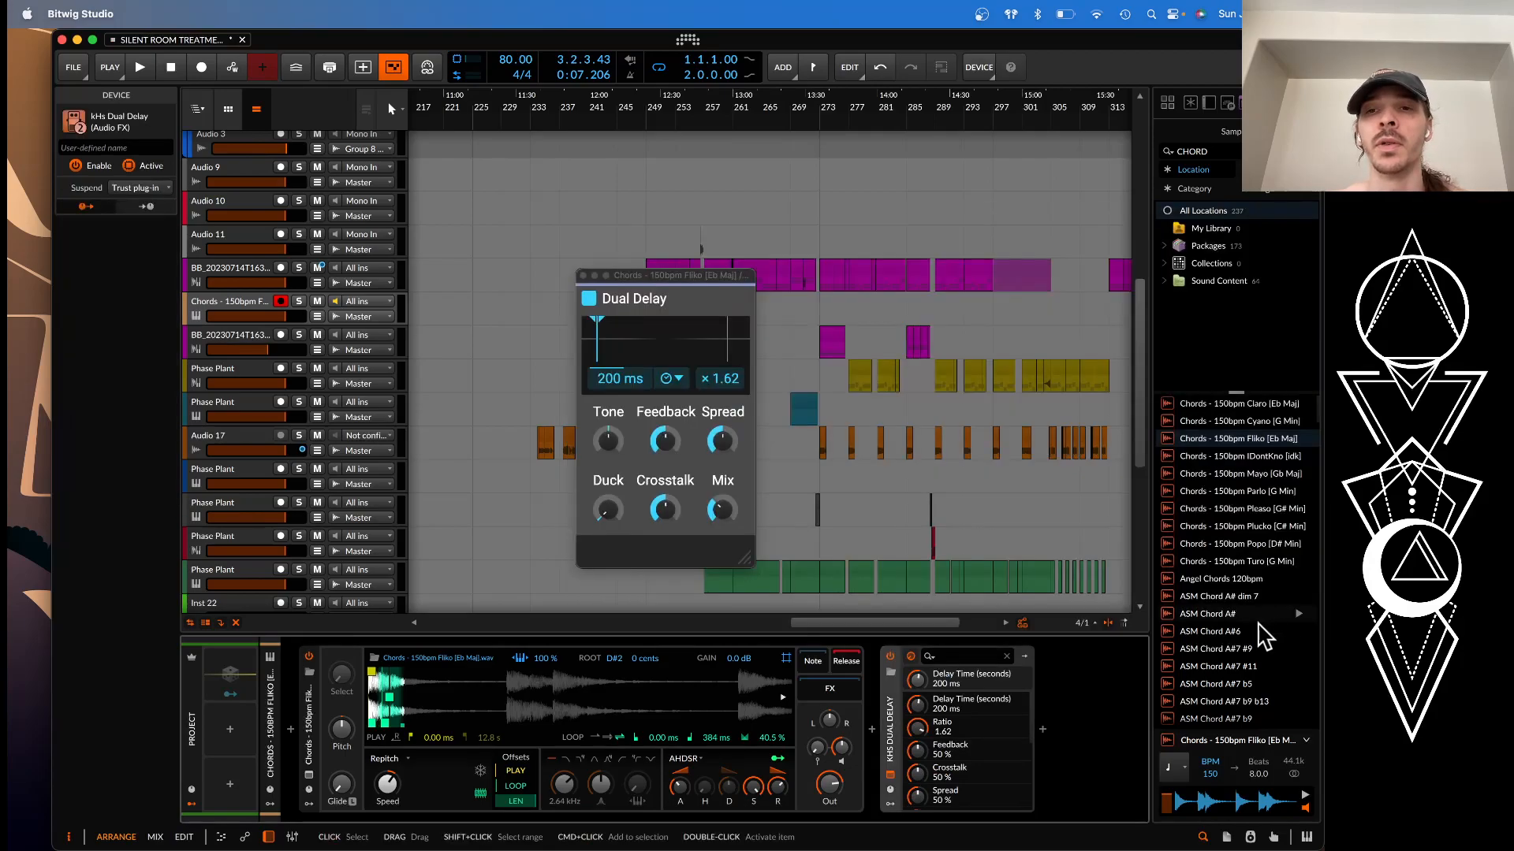
Set the Dual Delay's Duck to 57 % and close its window
left_click_drag(608, 513, 615, 528)
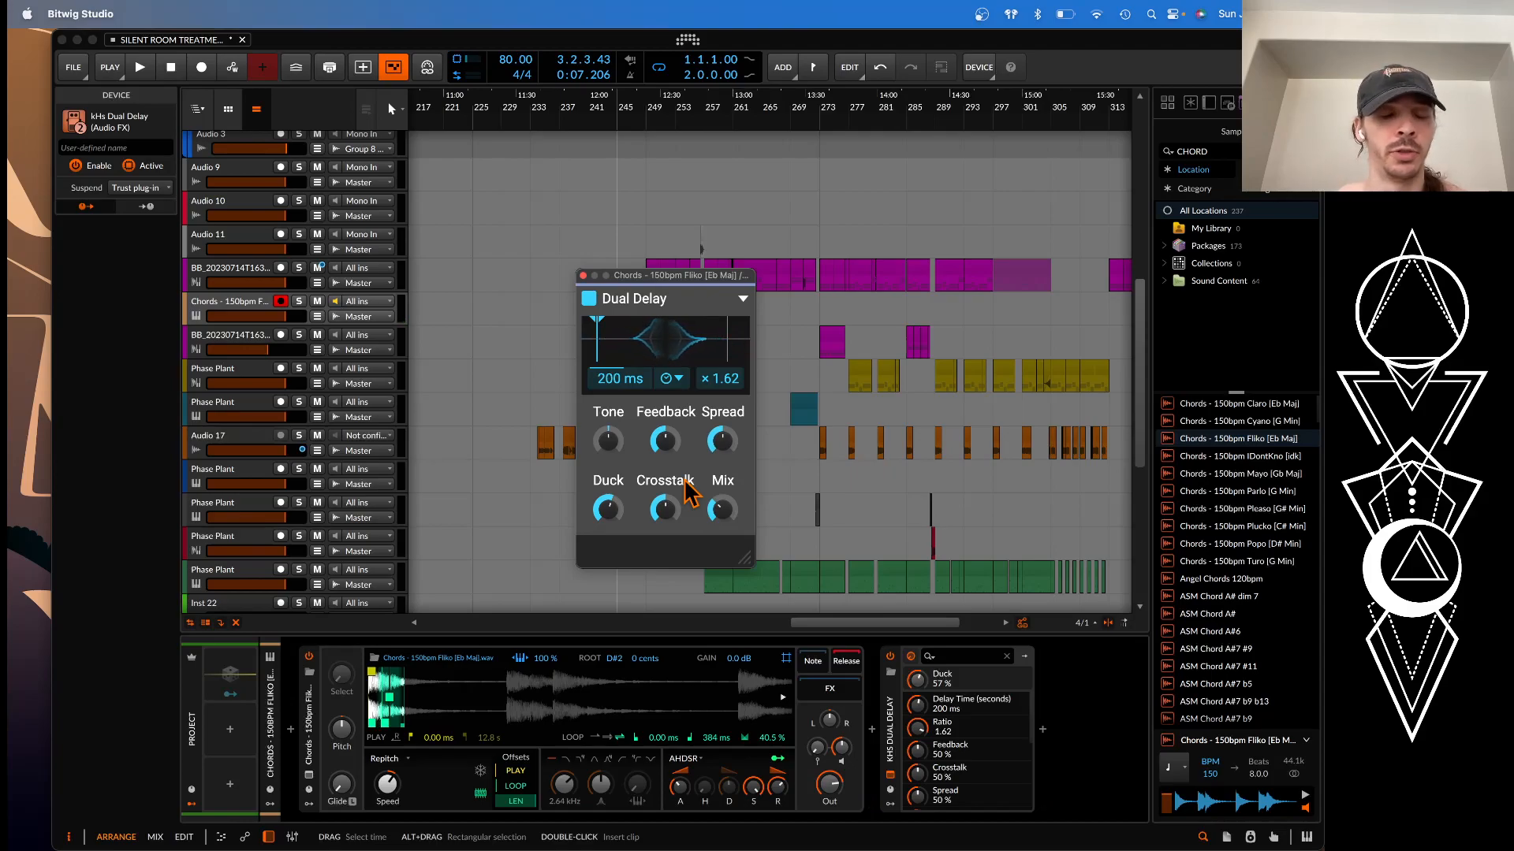
mouse_move(680, 485)
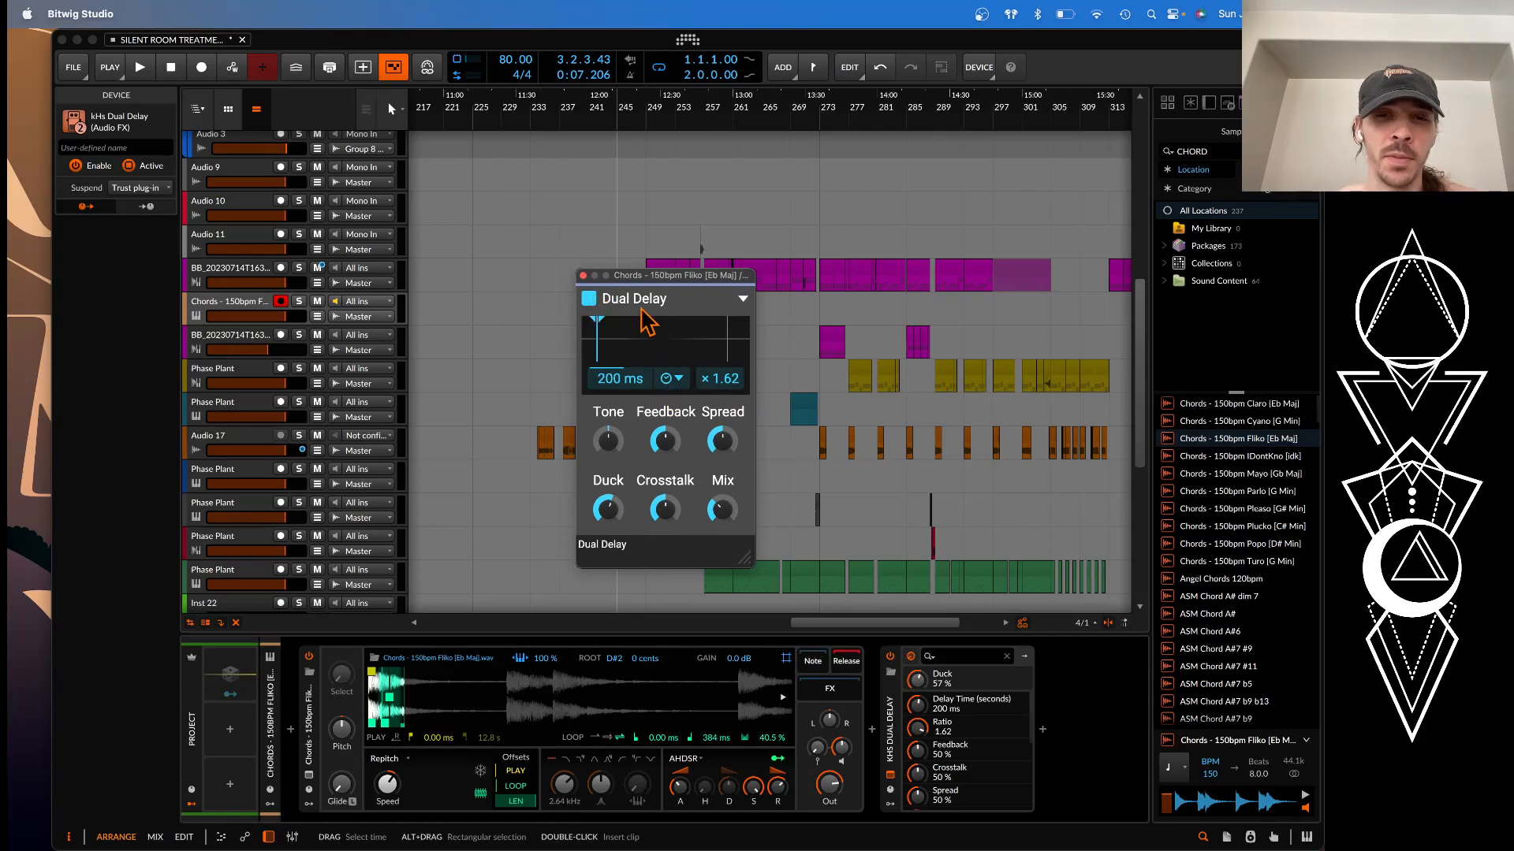
left_click(583, 275)
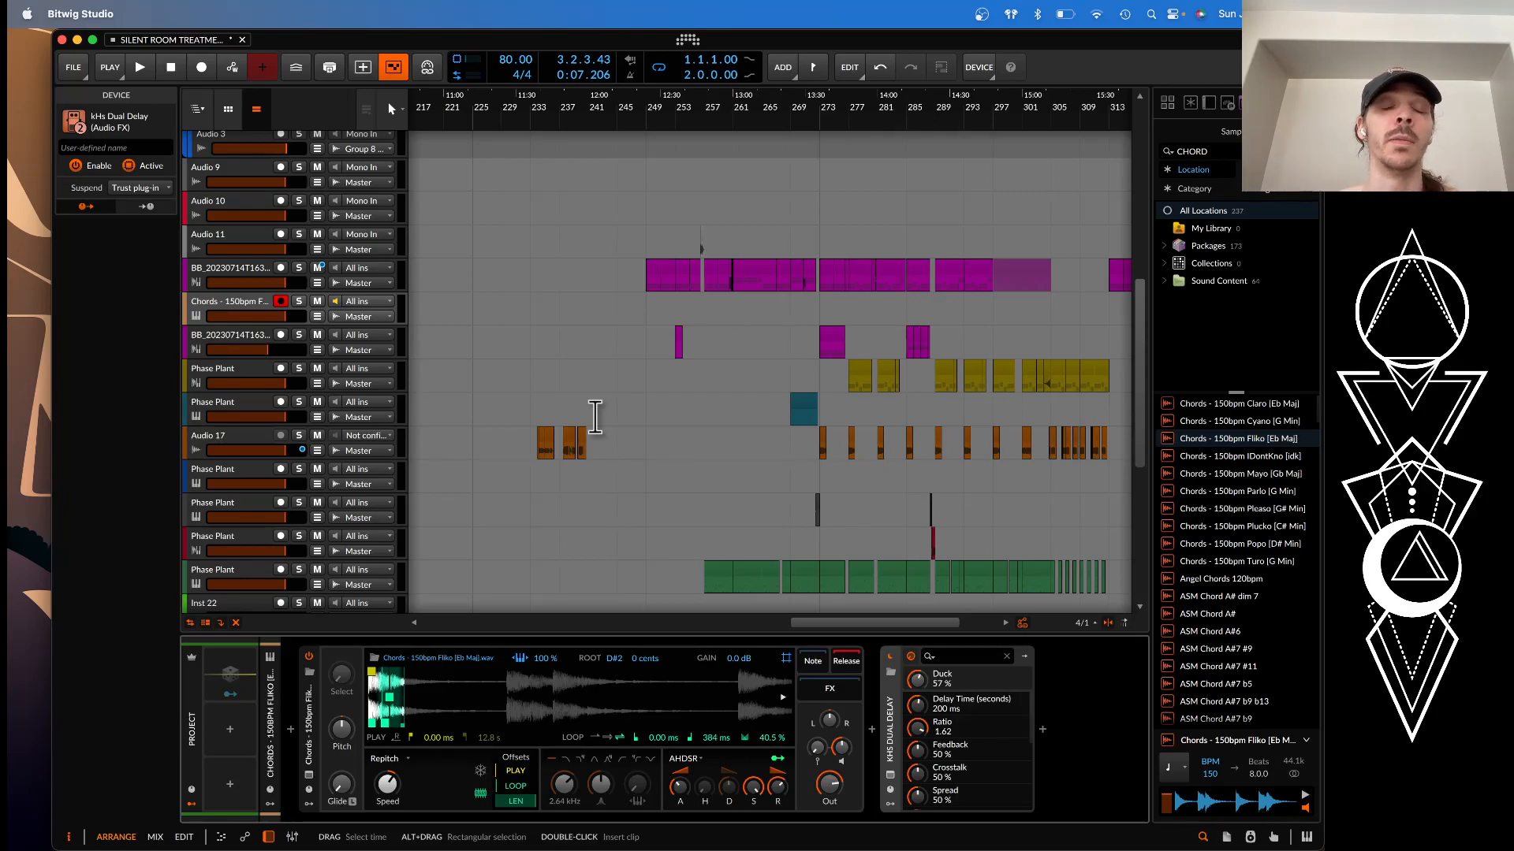
Review the chord and resampled synth tracks, and open the Phase Plant synth on the green bass track
left_click(236, 304)
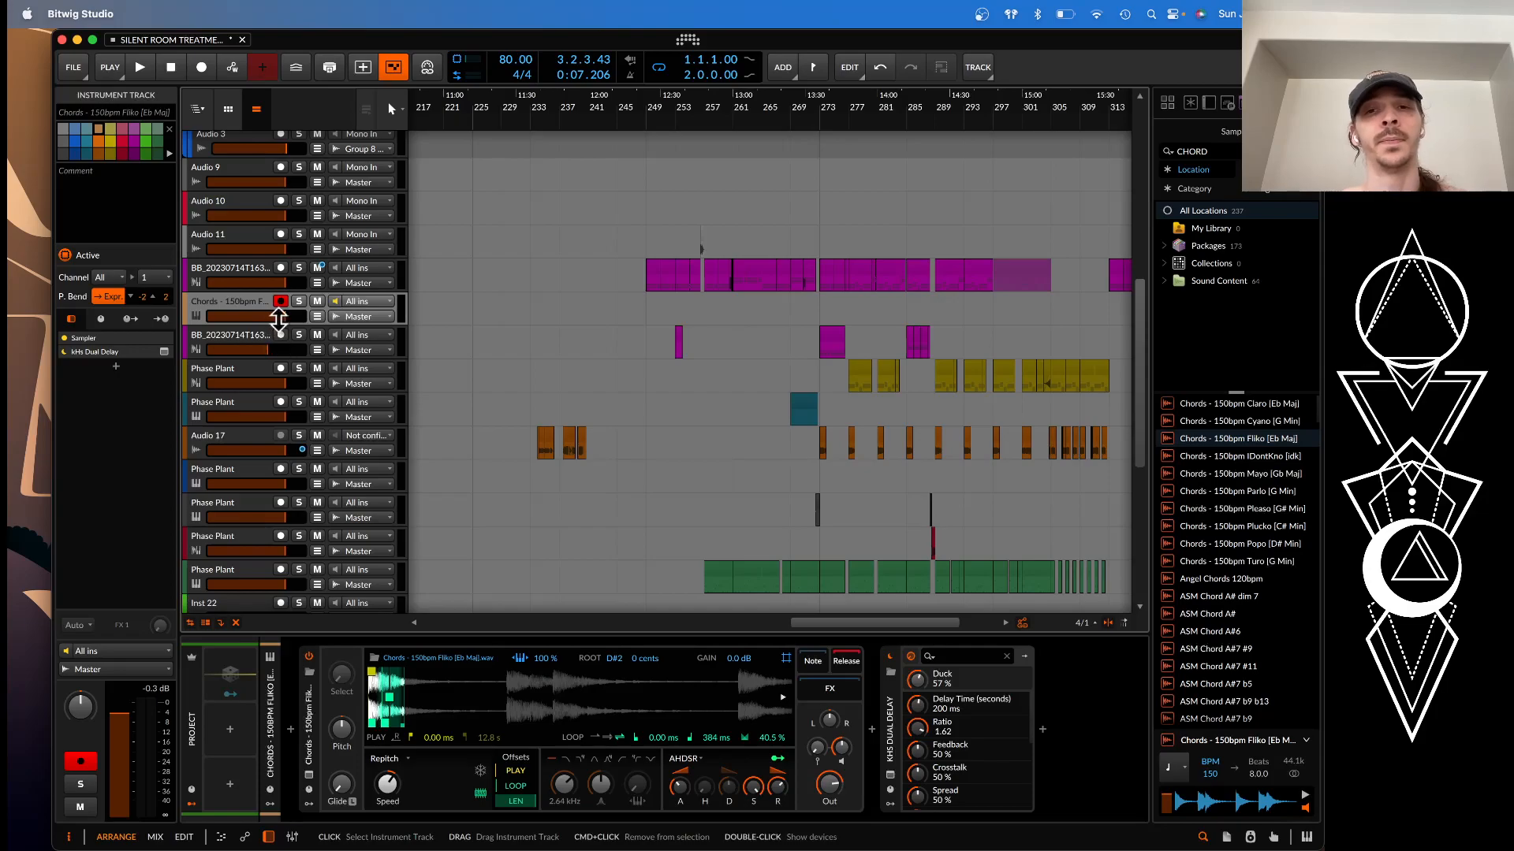
left_click(245, 339)
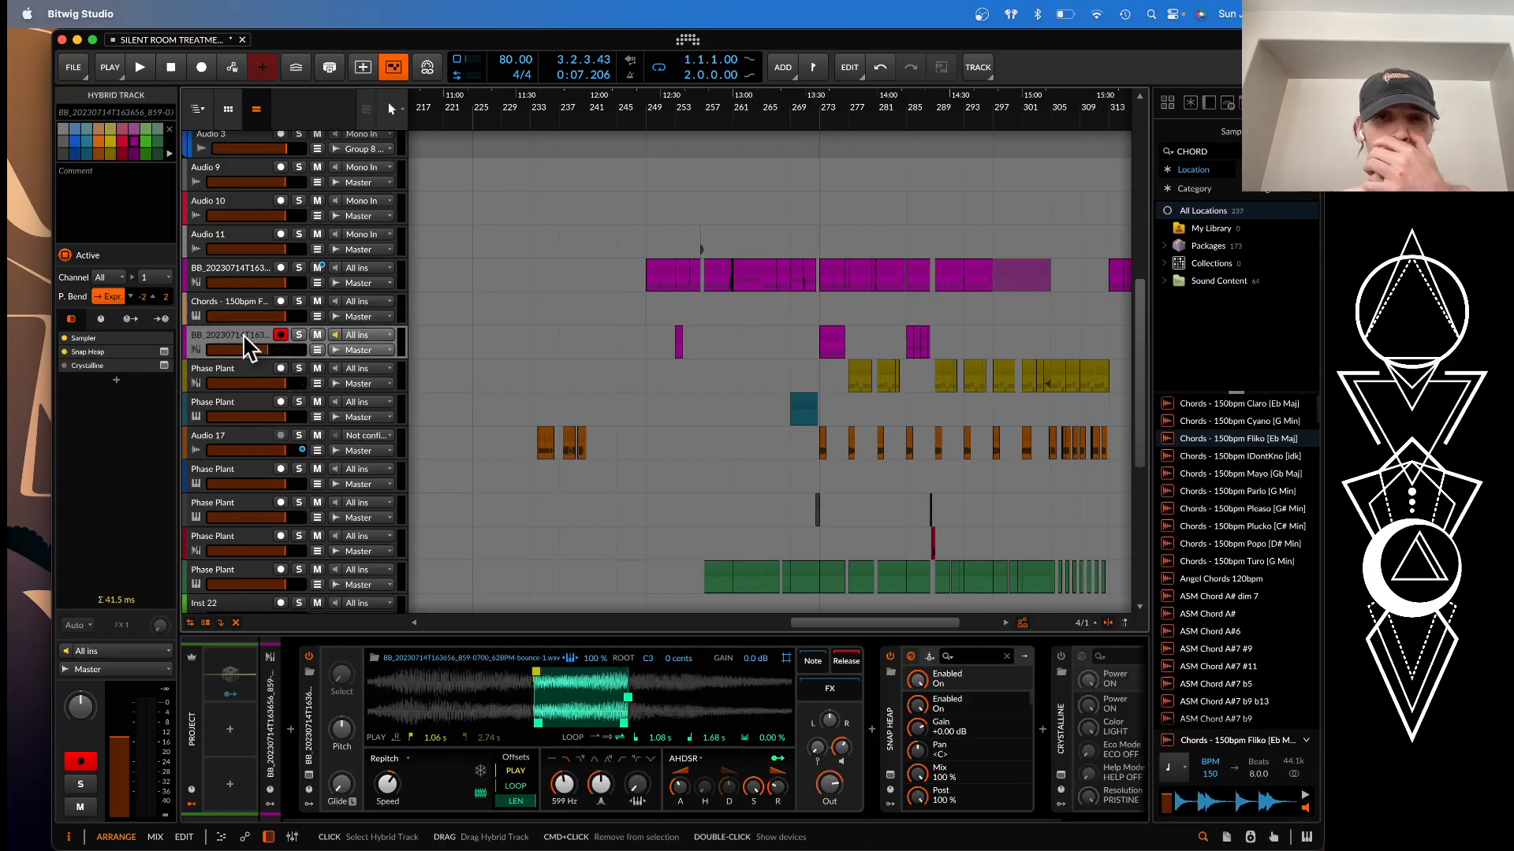
scroll(591, 434, "down", 3)
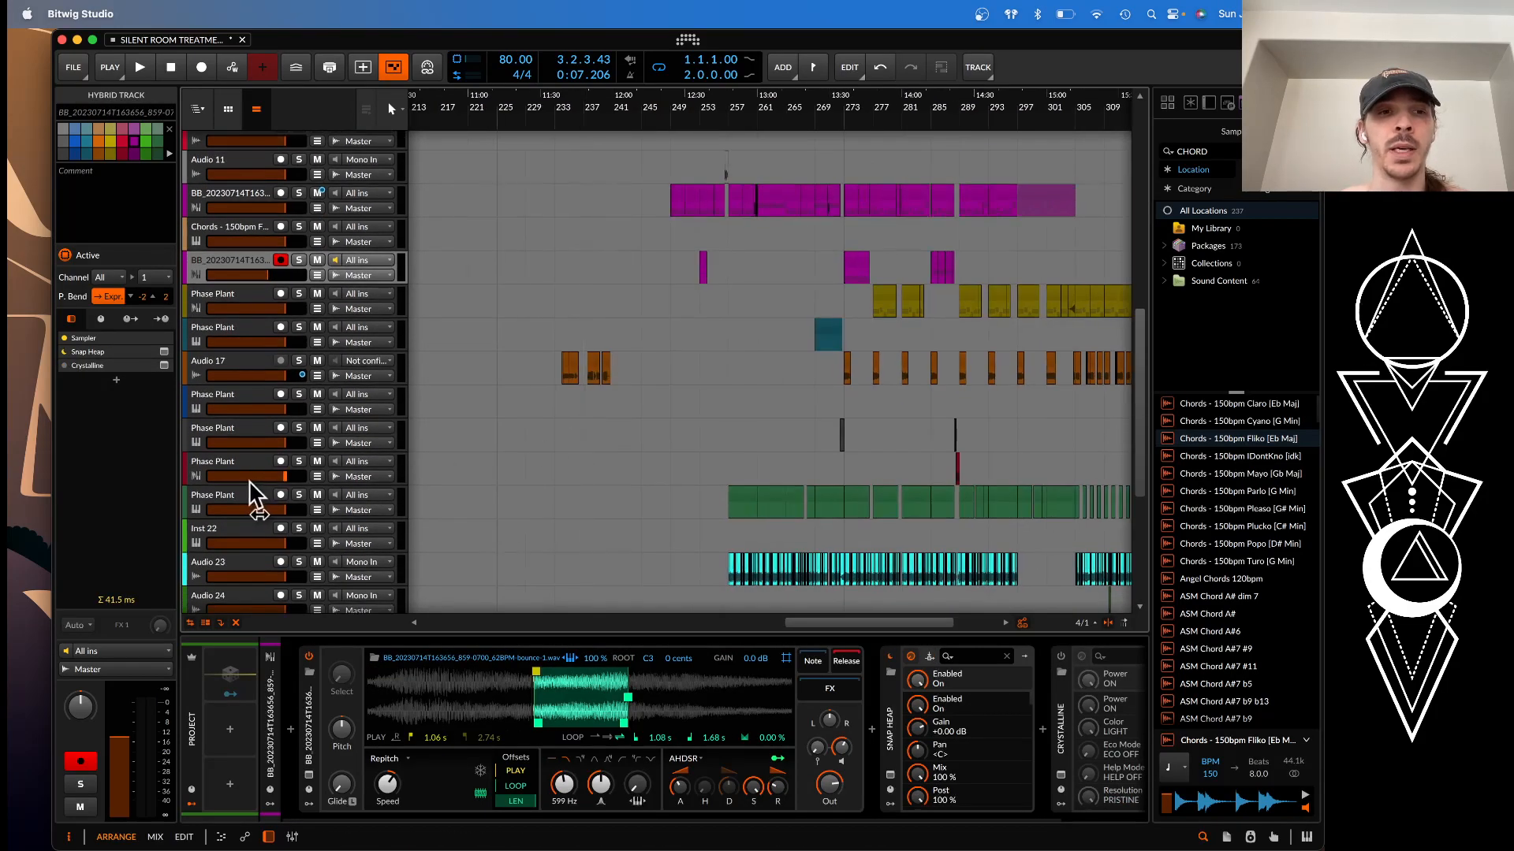
left_click(235, 503)
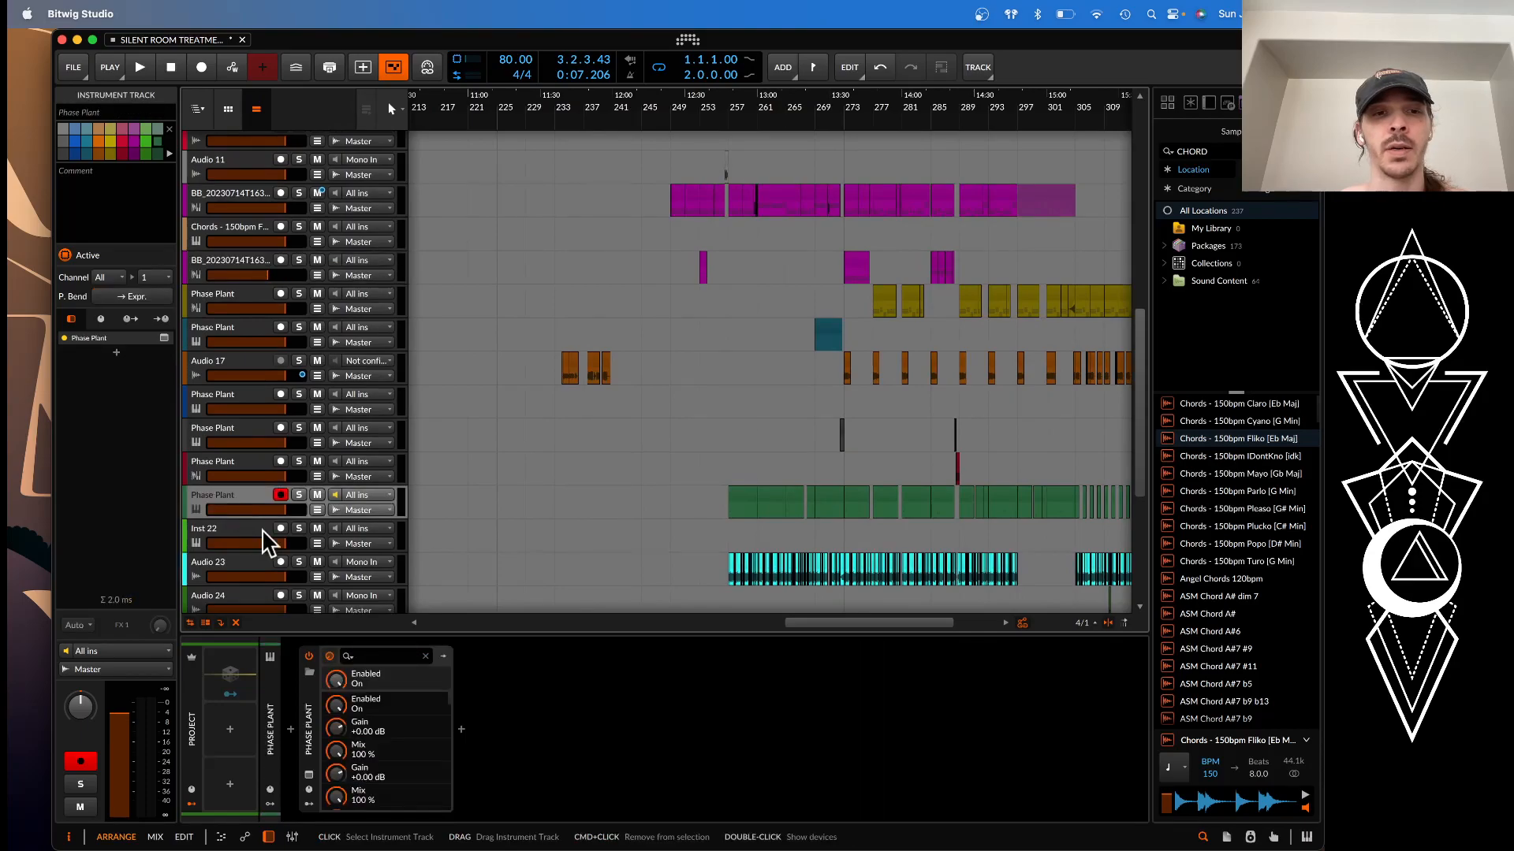
left_click(309, 775)
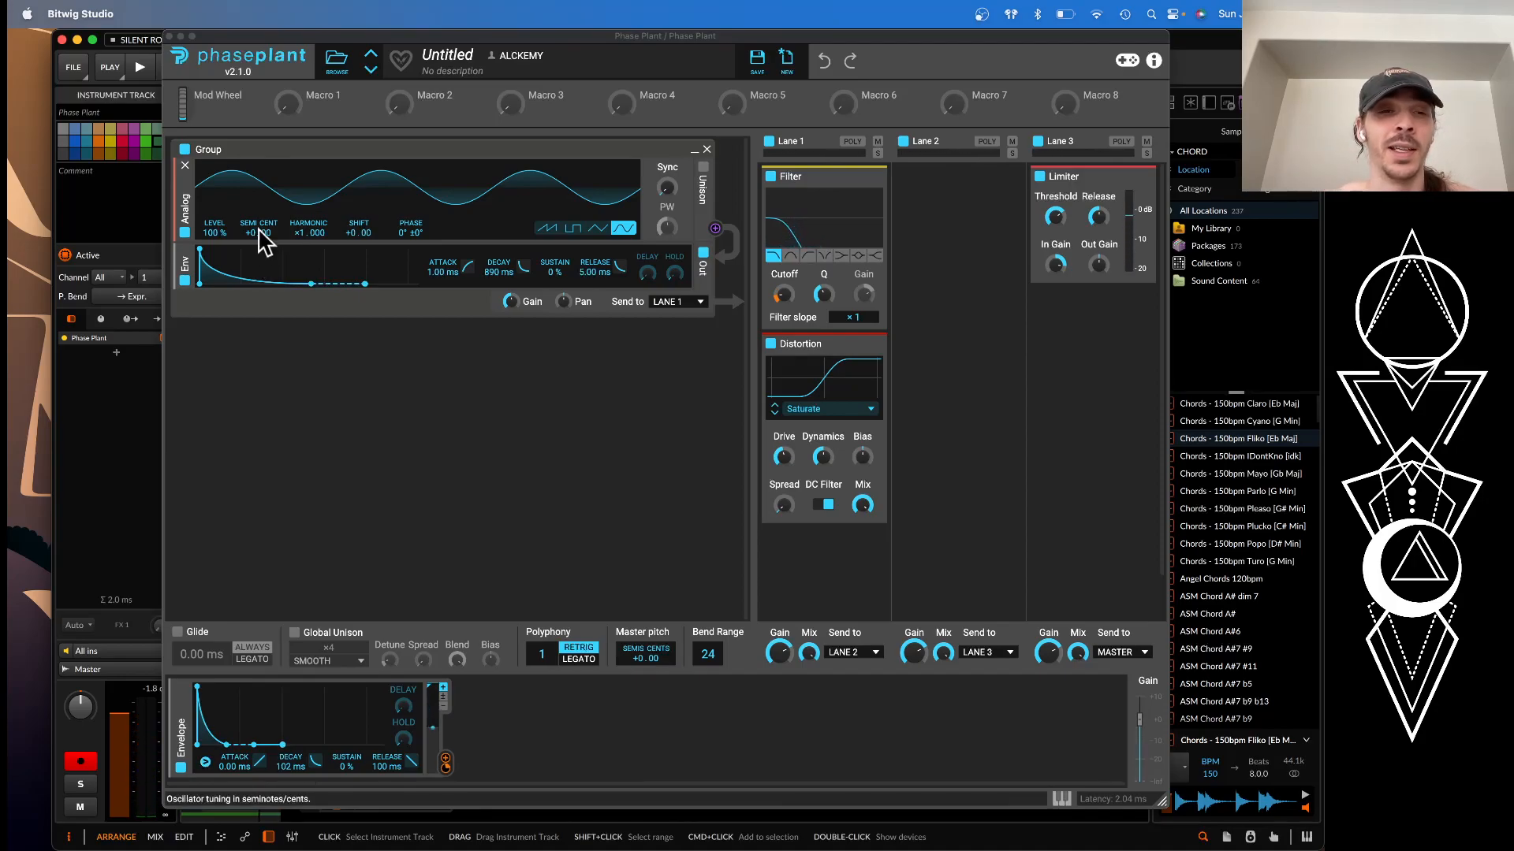
Compare the Phase Plant bass with Filter and Distortion bypassed and enabled, try a higher filter Q, and close the synth
mouse_move(447, 769)
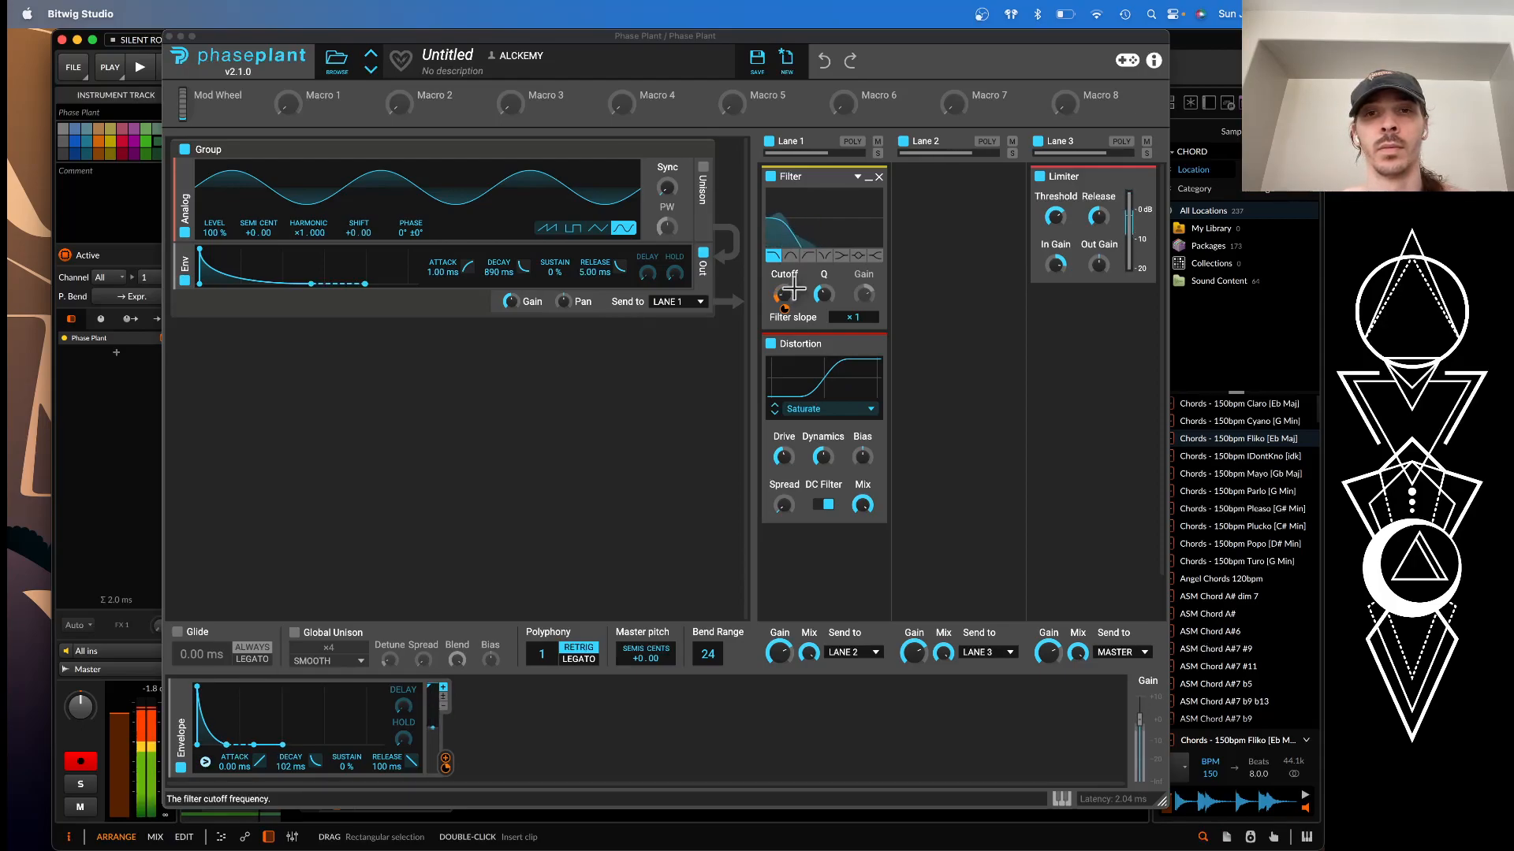
left_click(770, 344)
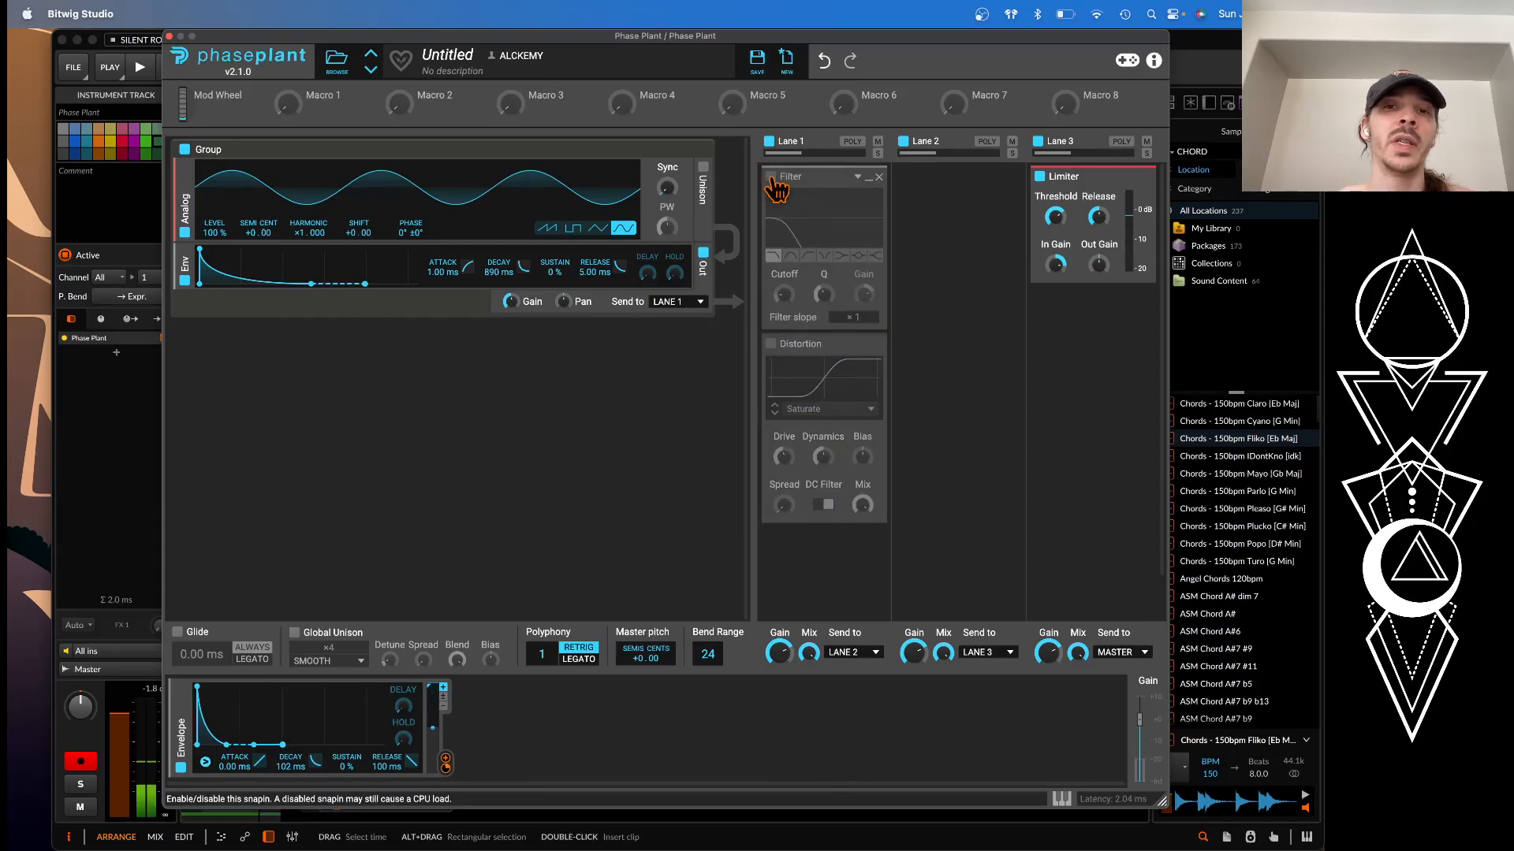
left_click(771, 177)
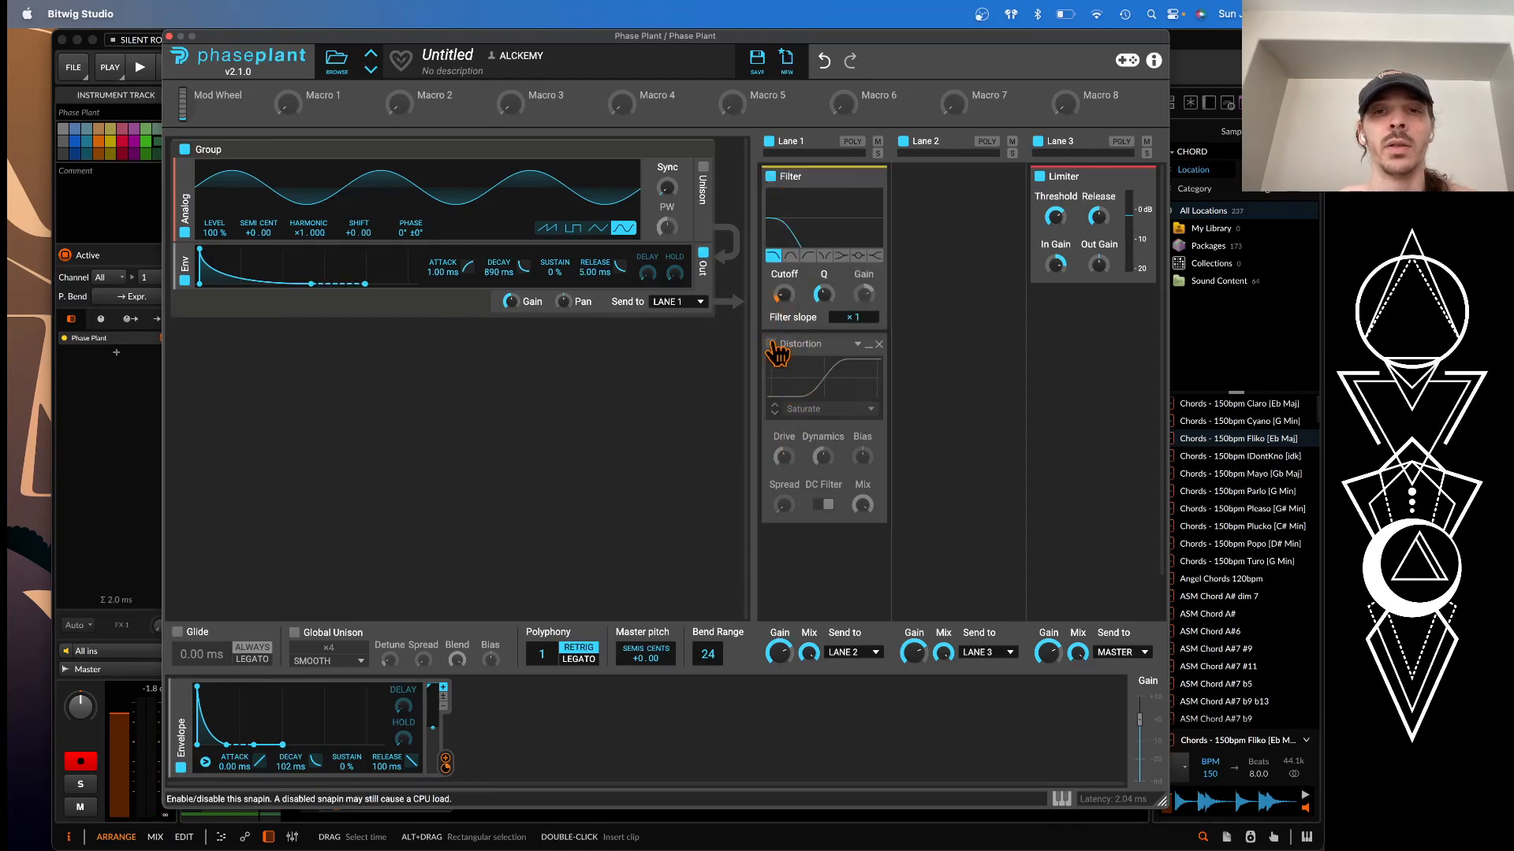
left_click(771, 344)
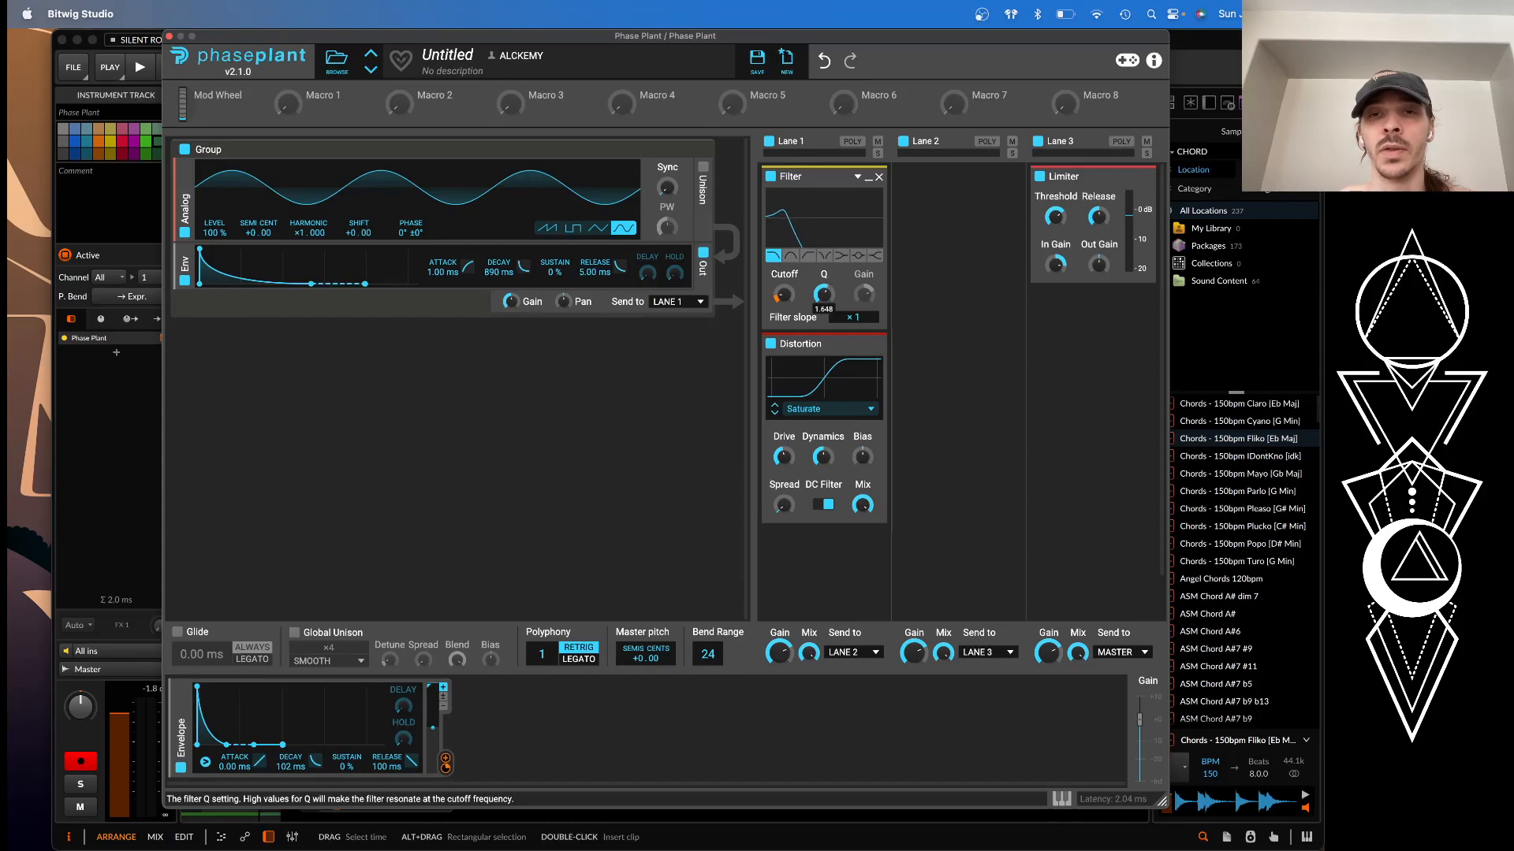
left_click_drag(824, 294, 824, 295)
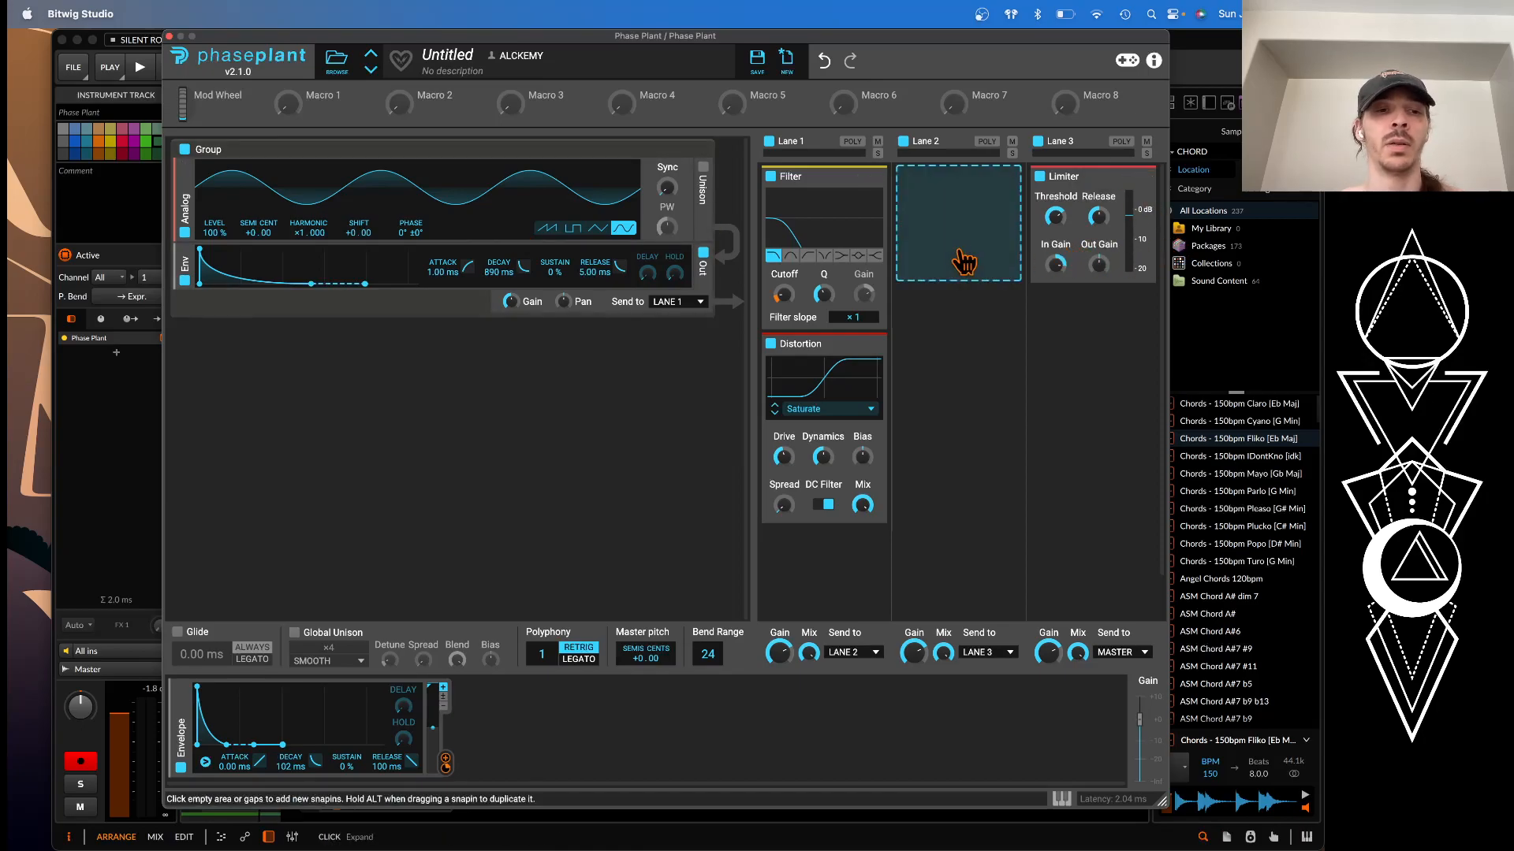
left_click(169, 36)
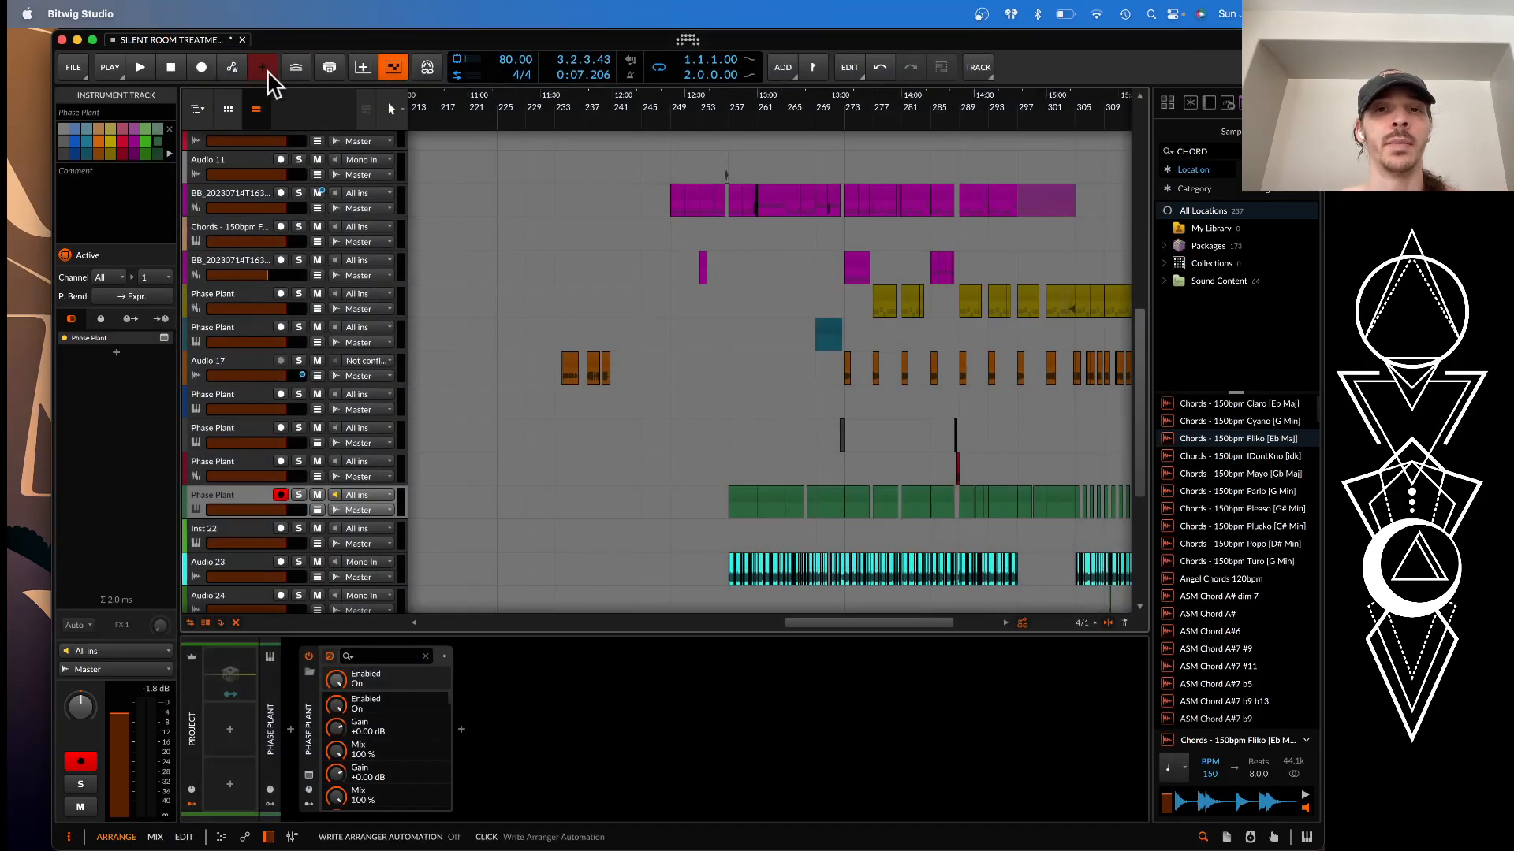
Select bars 257 to 259 from the resampled synth track down to the Phase Plant bass track and loop that range
scroll(781, 481, "up", 5)
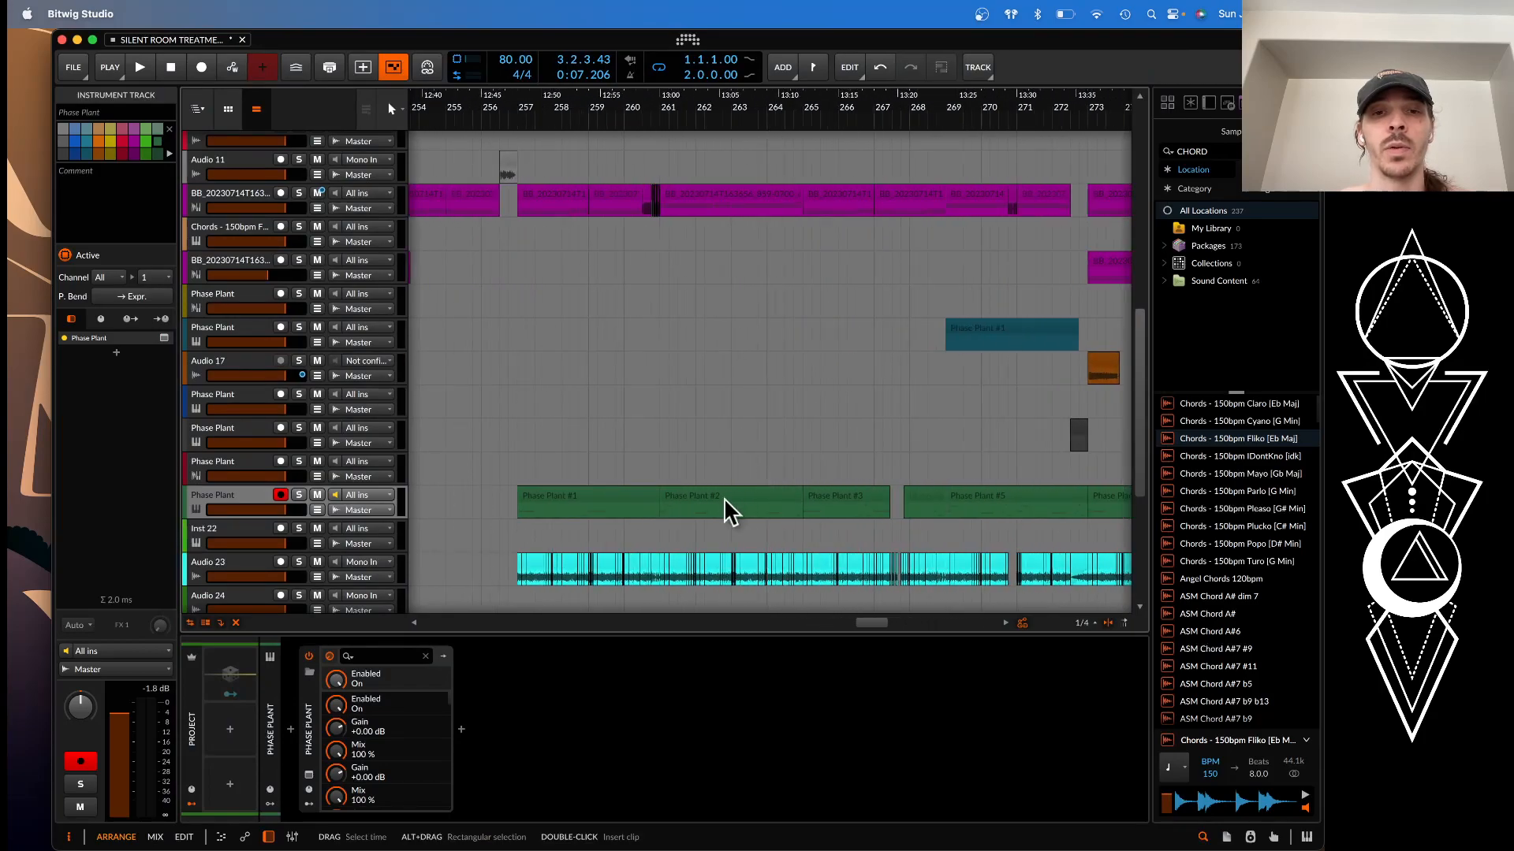
left_click(609, 496)
scroll(609, 494, "up", 3)
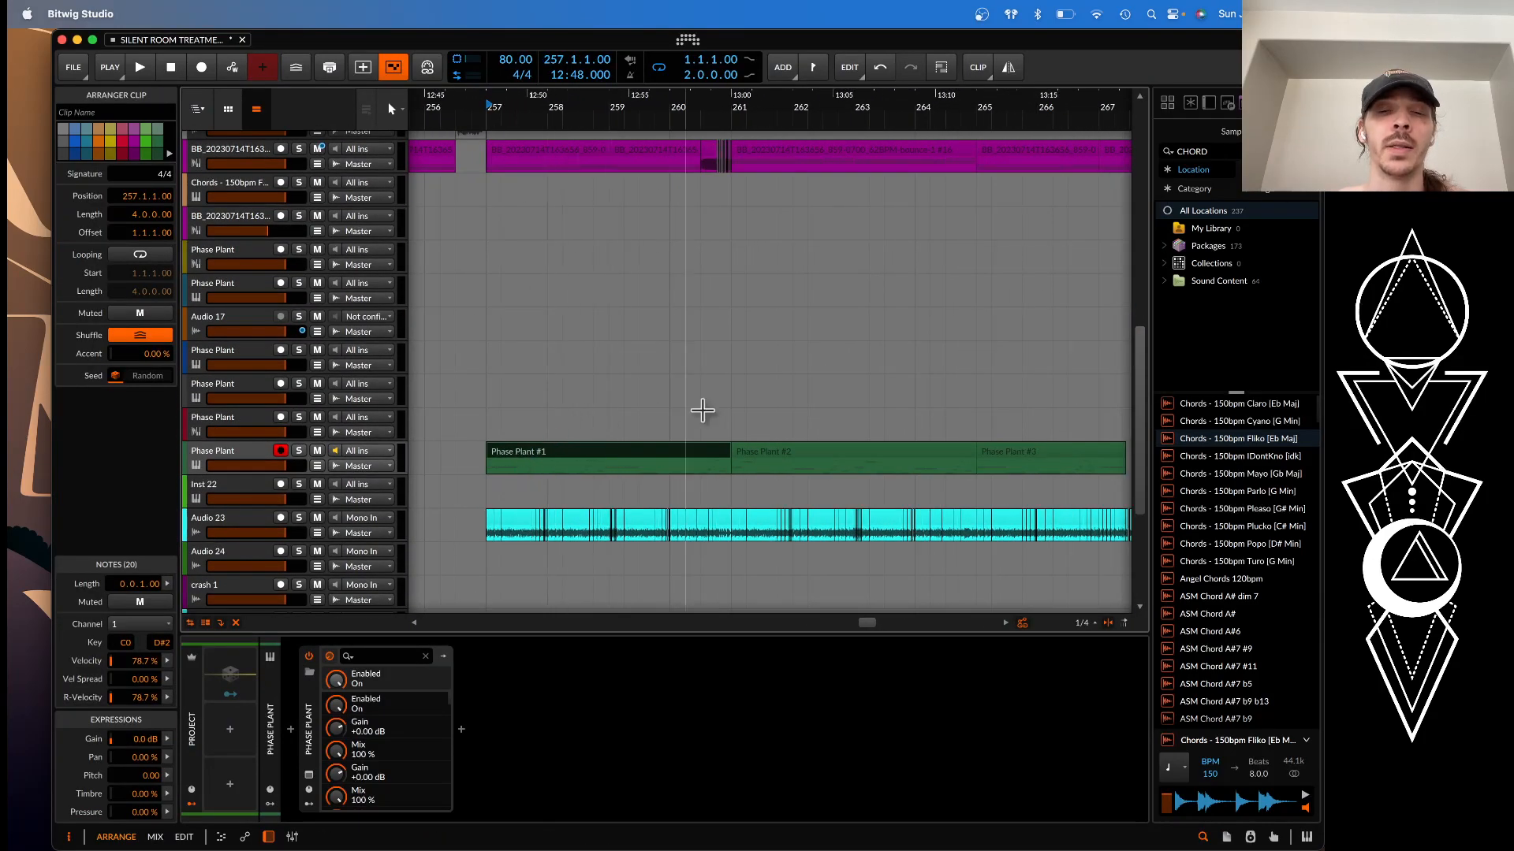
left_click(554, 151)
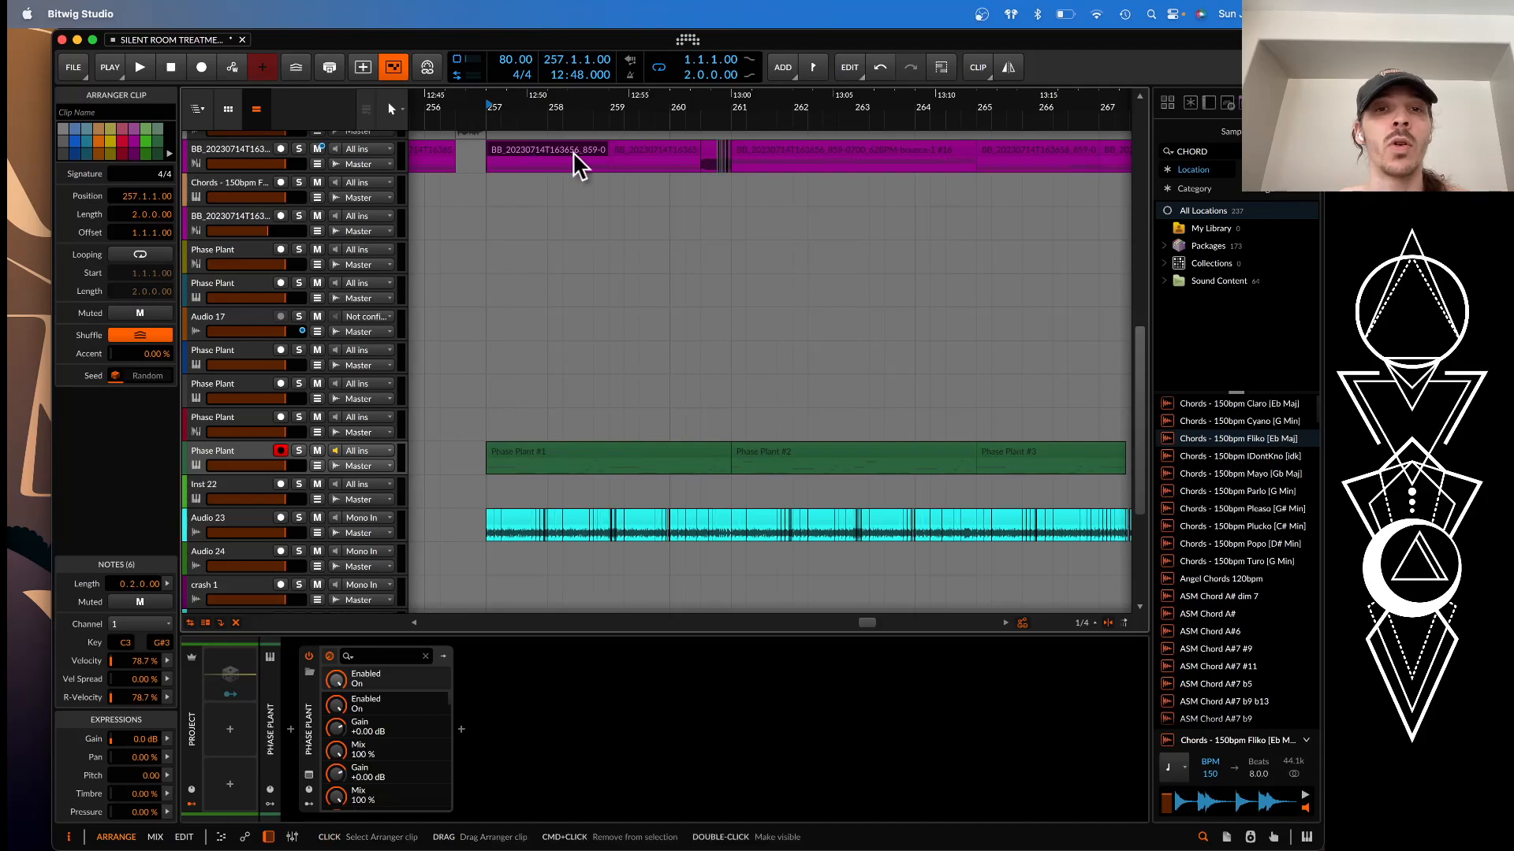
left_click_drag(490, 168, 605, 466)
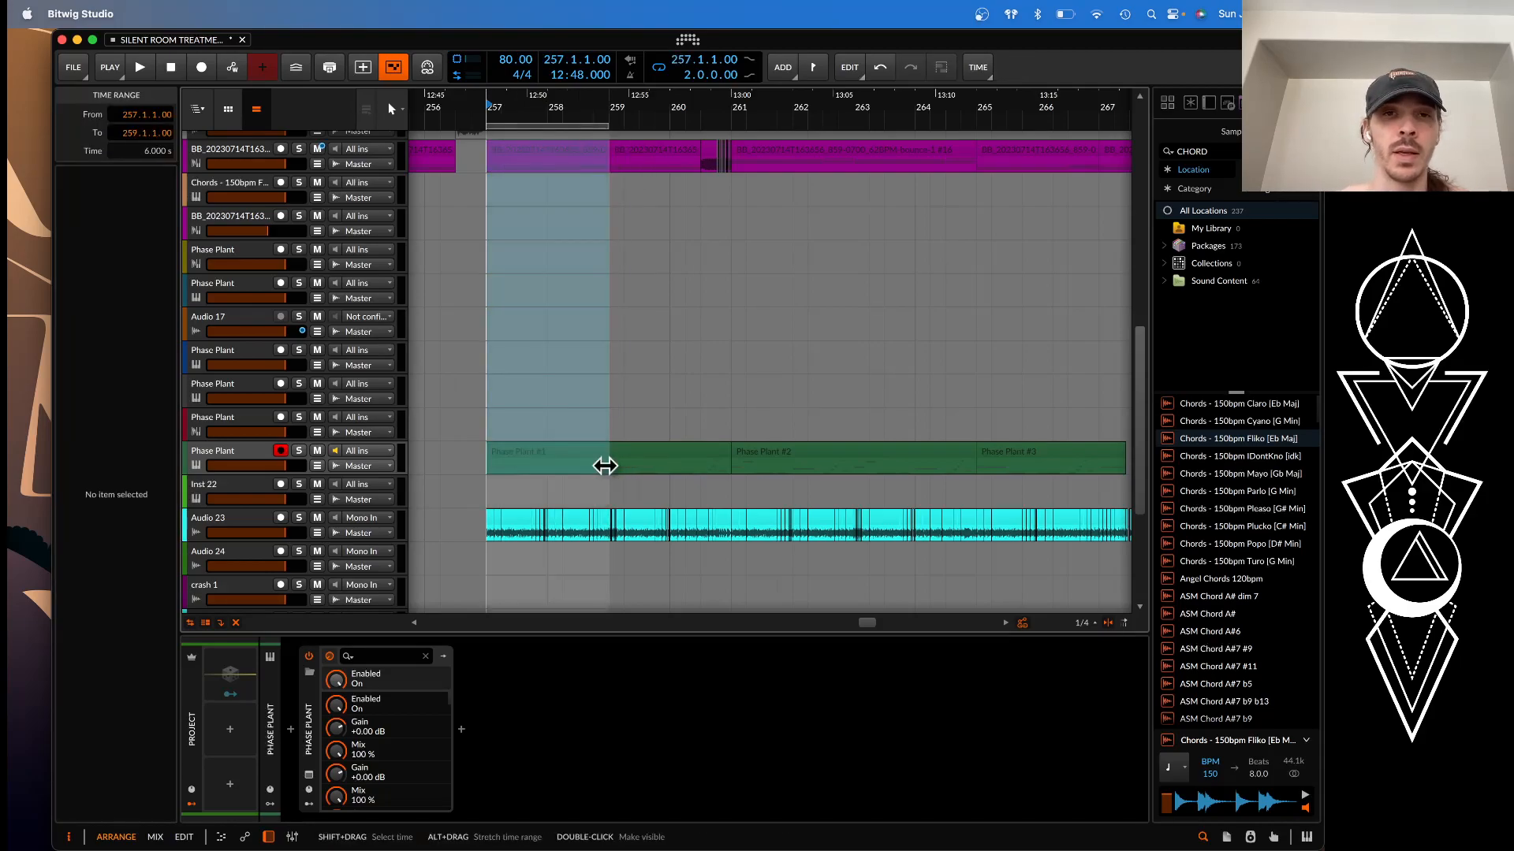
Play the looped bars 257 to 259 to hear the resampled synth, bass and Amen break together, and stop playback
scroll(507, 407, "up", 2)
scroll(507, 407, "up", 1)
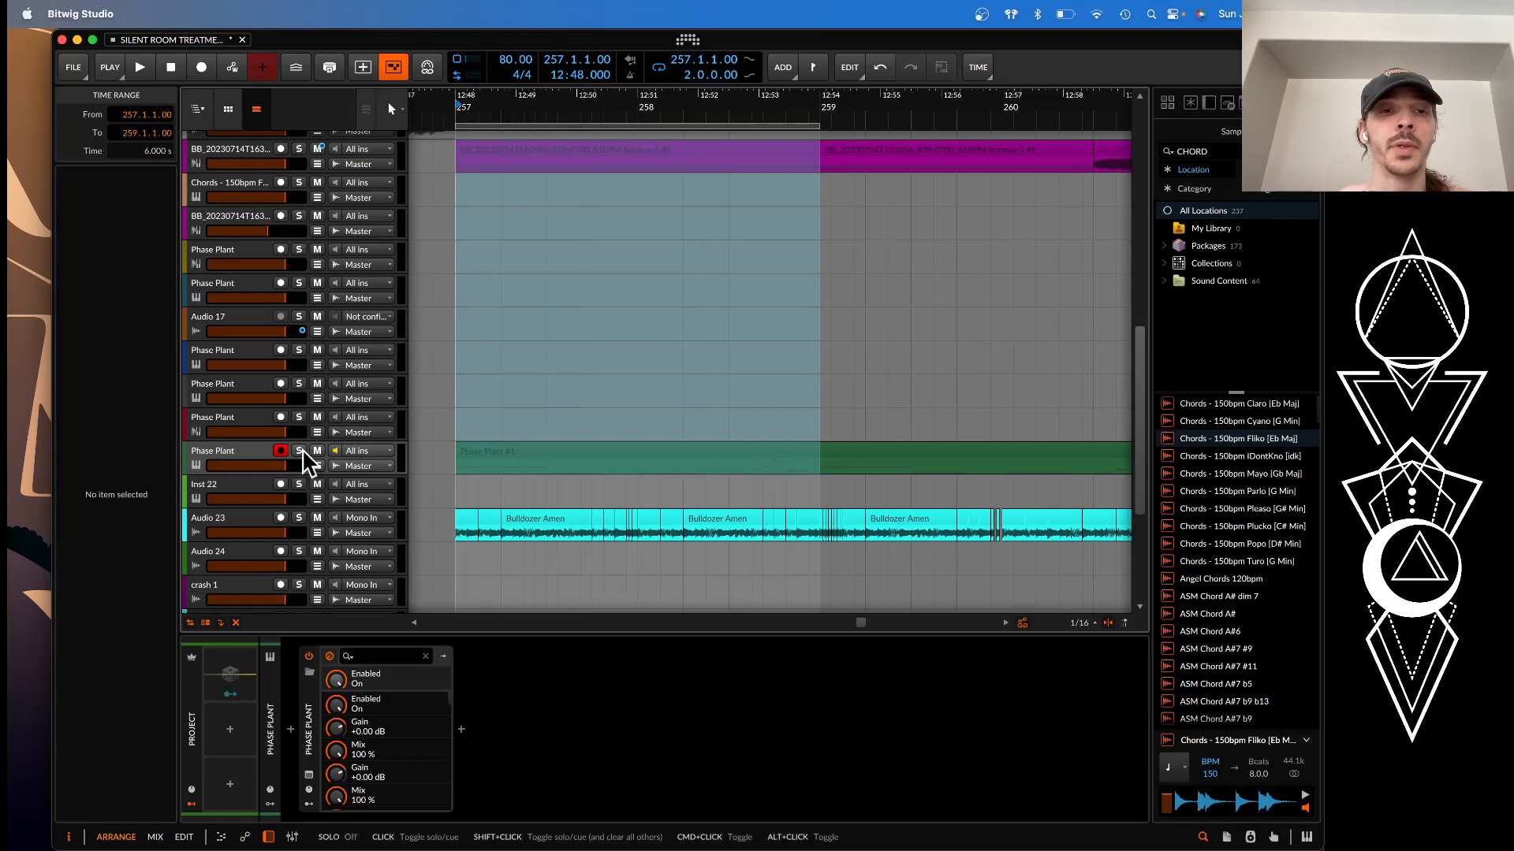
key("space")
scroll(624, 427, "down", 1)
scroll(623, 426, "down", 1)
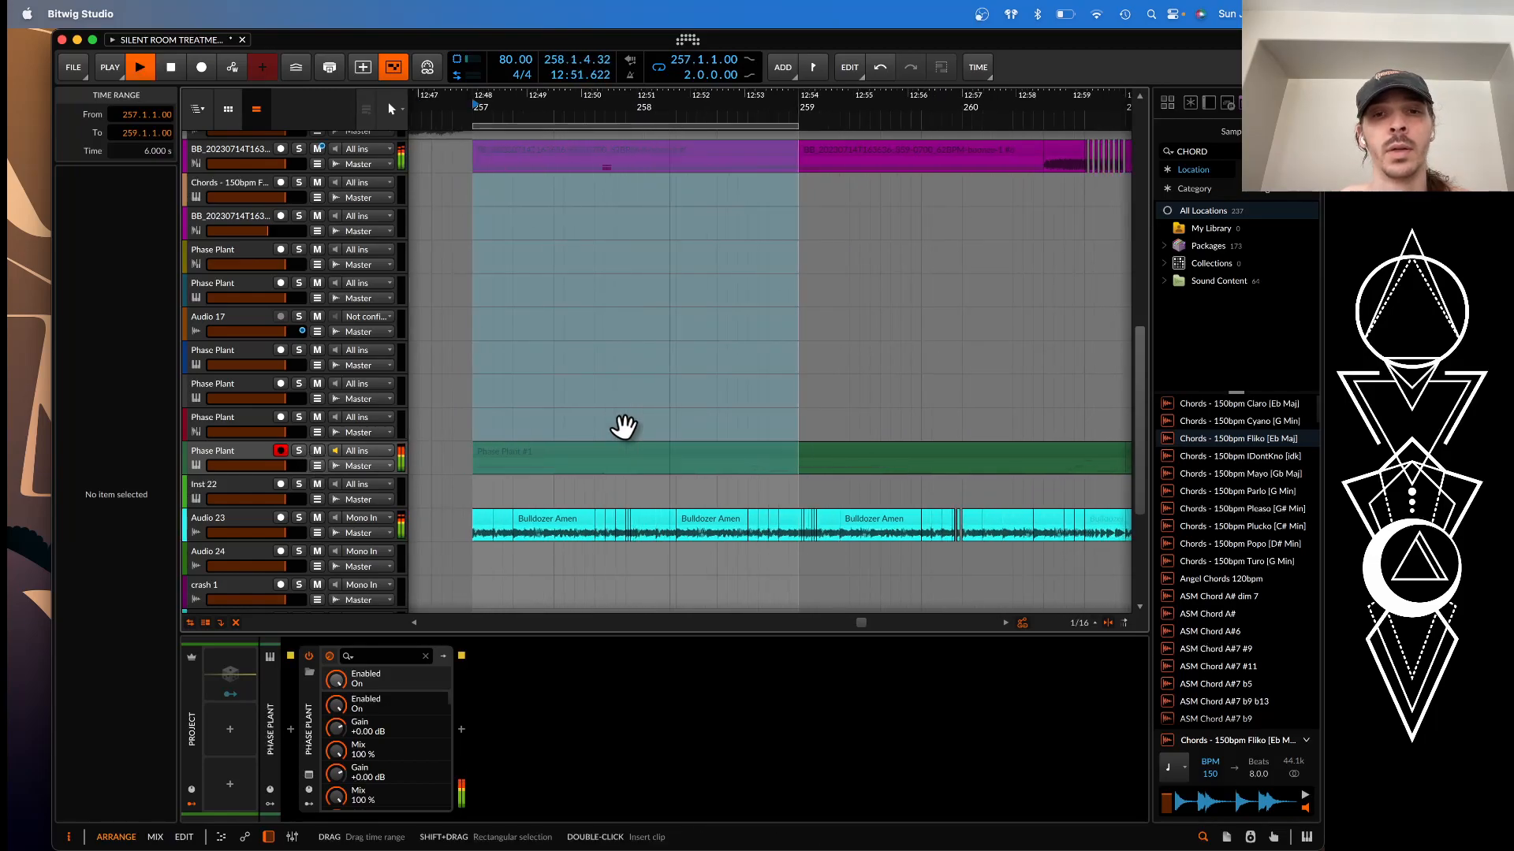
scroll(623, 426, "down", 3)
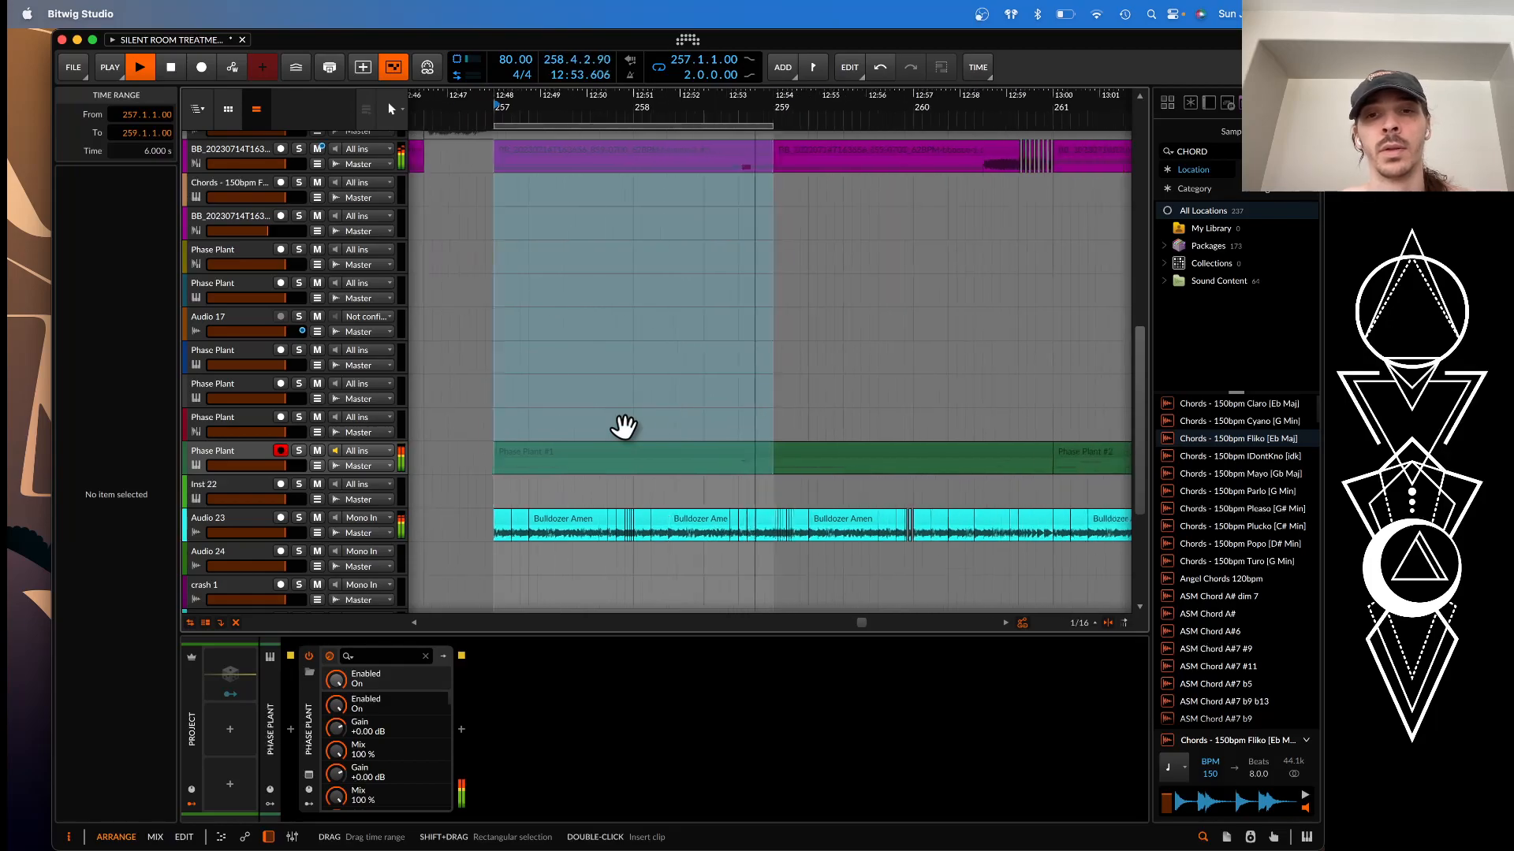
scroll(623, 426, "down", 2)
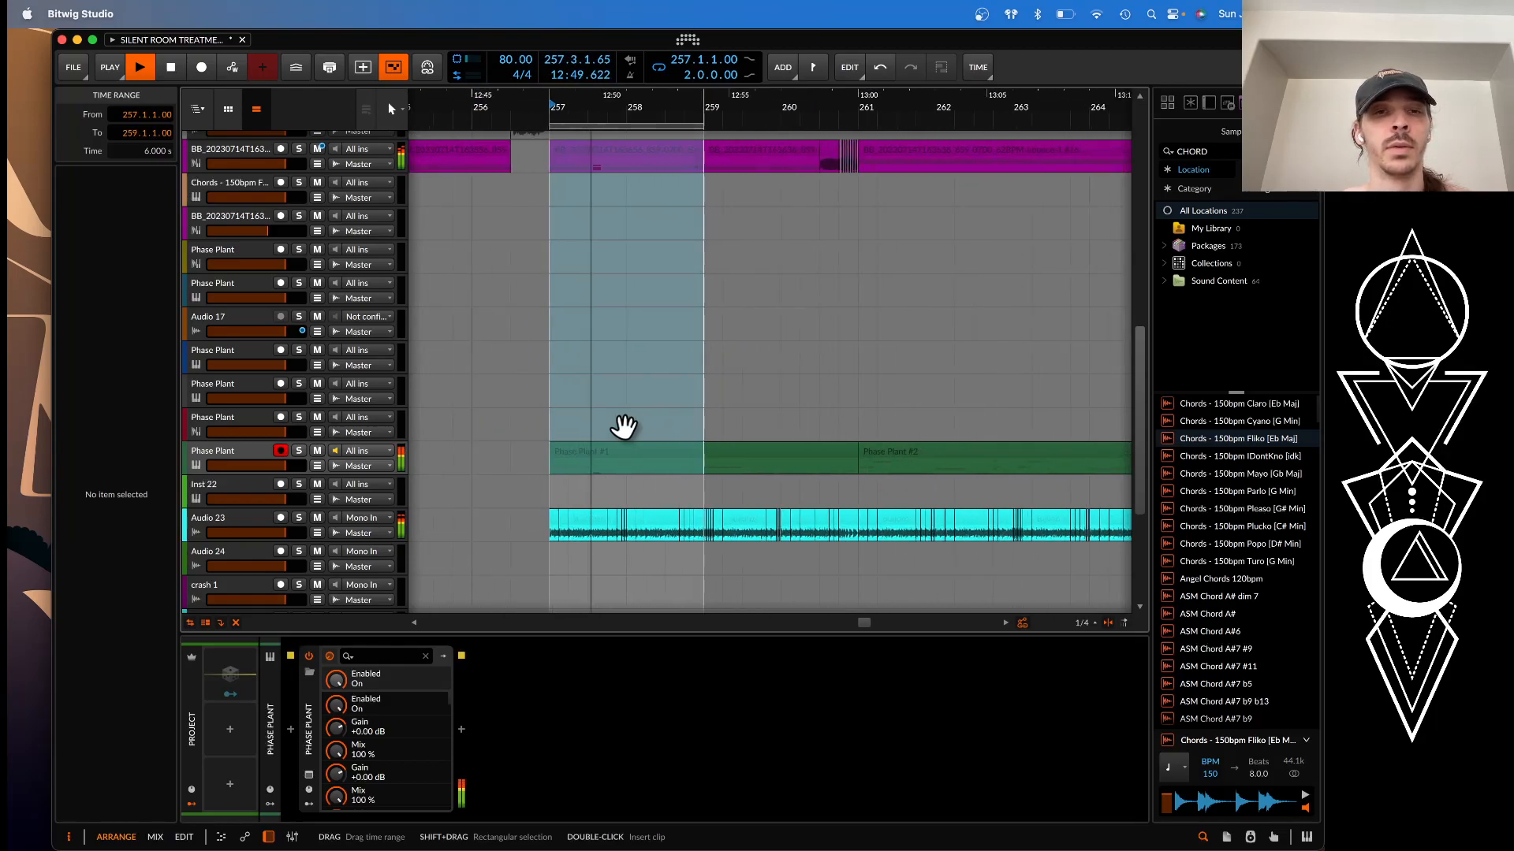
scroll(623, 427, "down", 1)
scroll(623, 426, "down", 5)
scroll(620, 422, "left", 2)
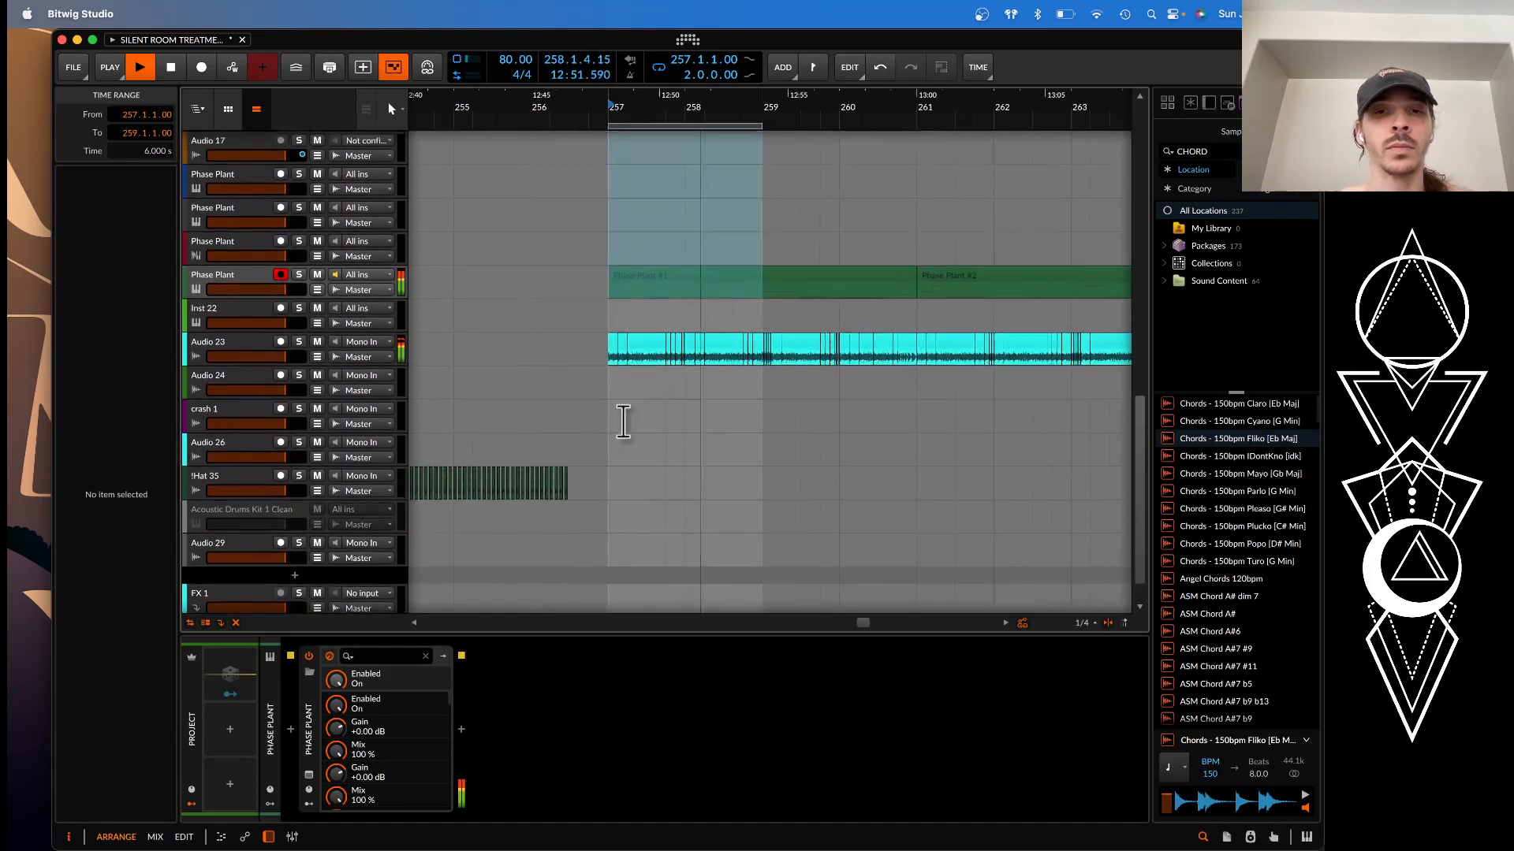
scroll(620, 420, "up", 3)
left_click(251, 402)
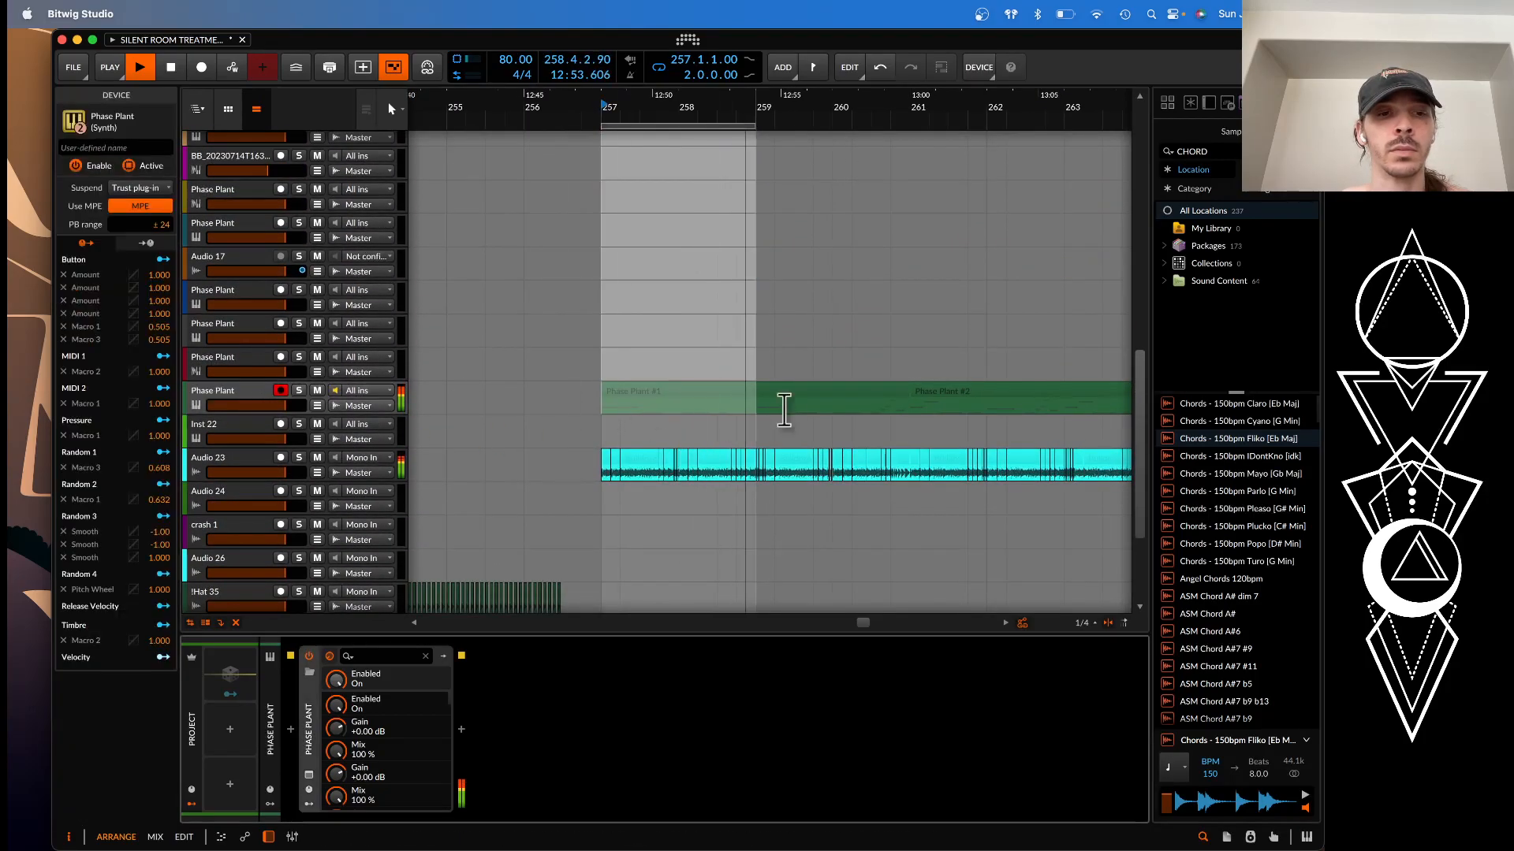
key("space")
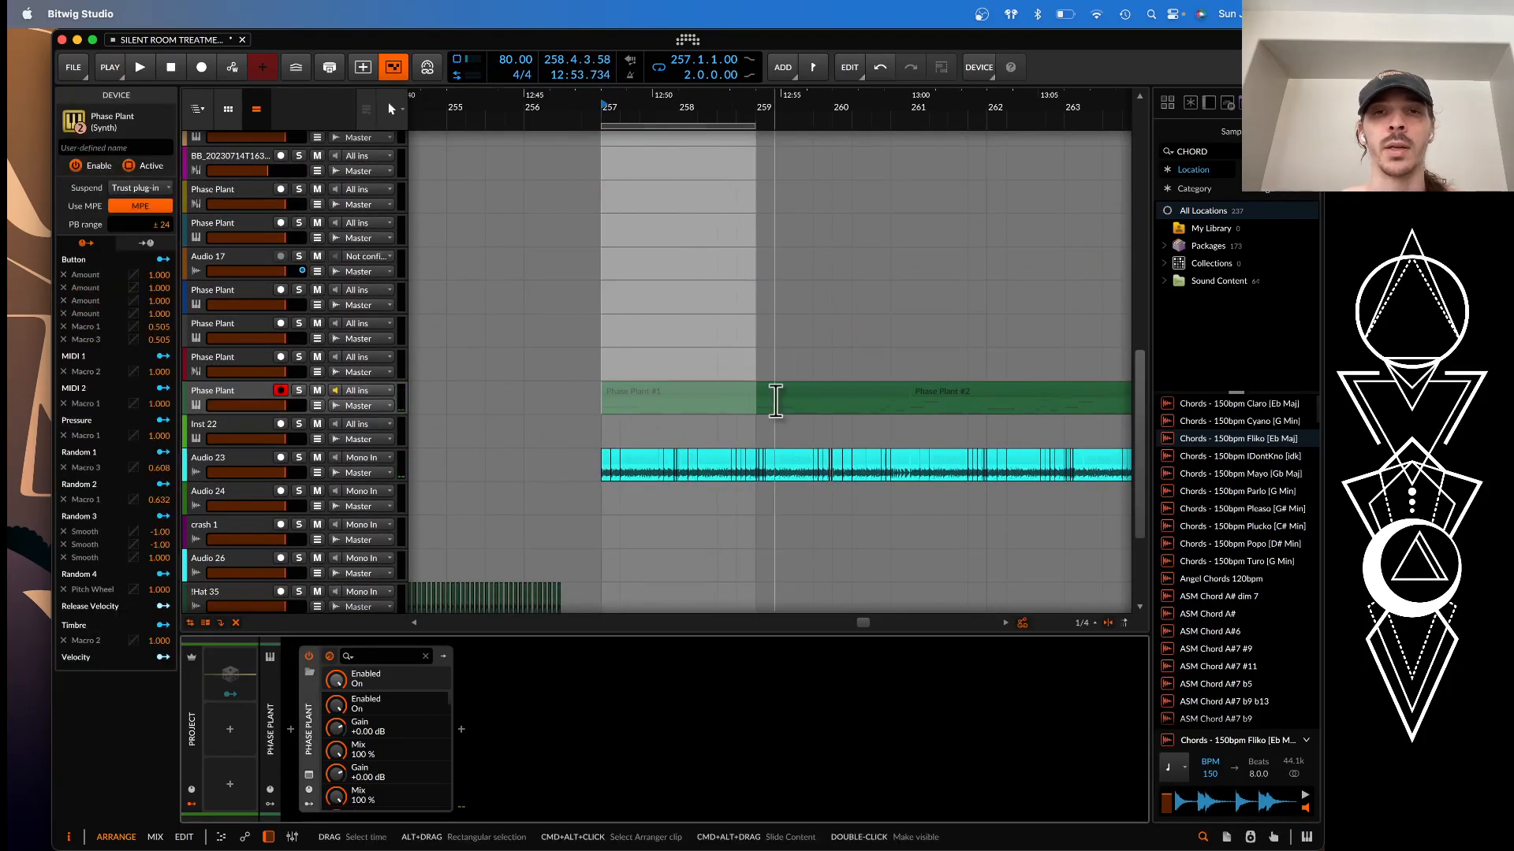
Return the play position to bar 257 and examine the break, crash and hat tracks below the bass
scroll(773, 405, "up", 5)
scroll(774, 405, "left", 1)
left_click(705, 263)
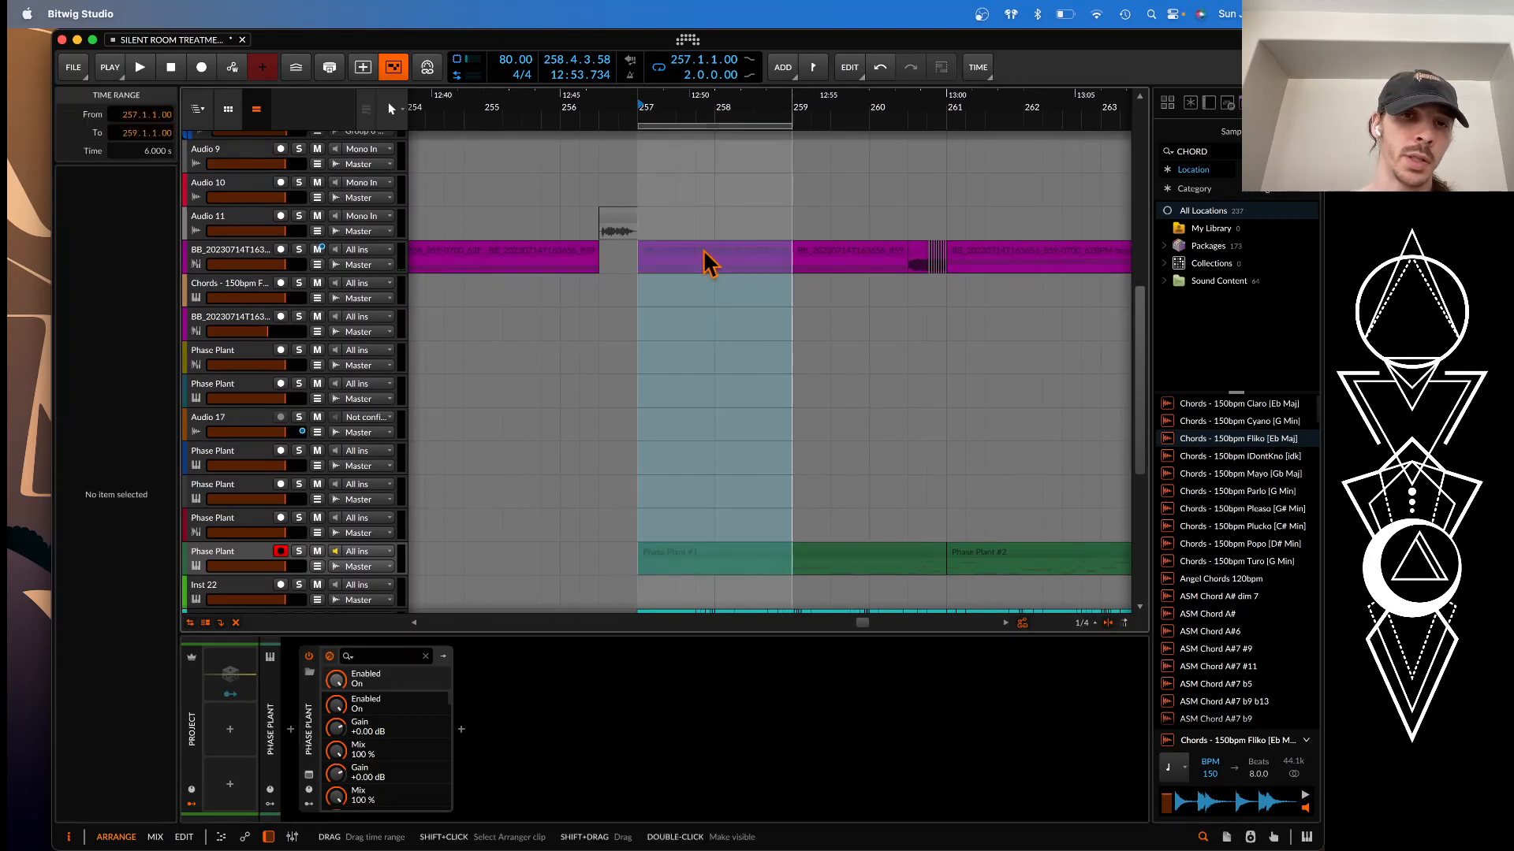
left_click(647, 228)
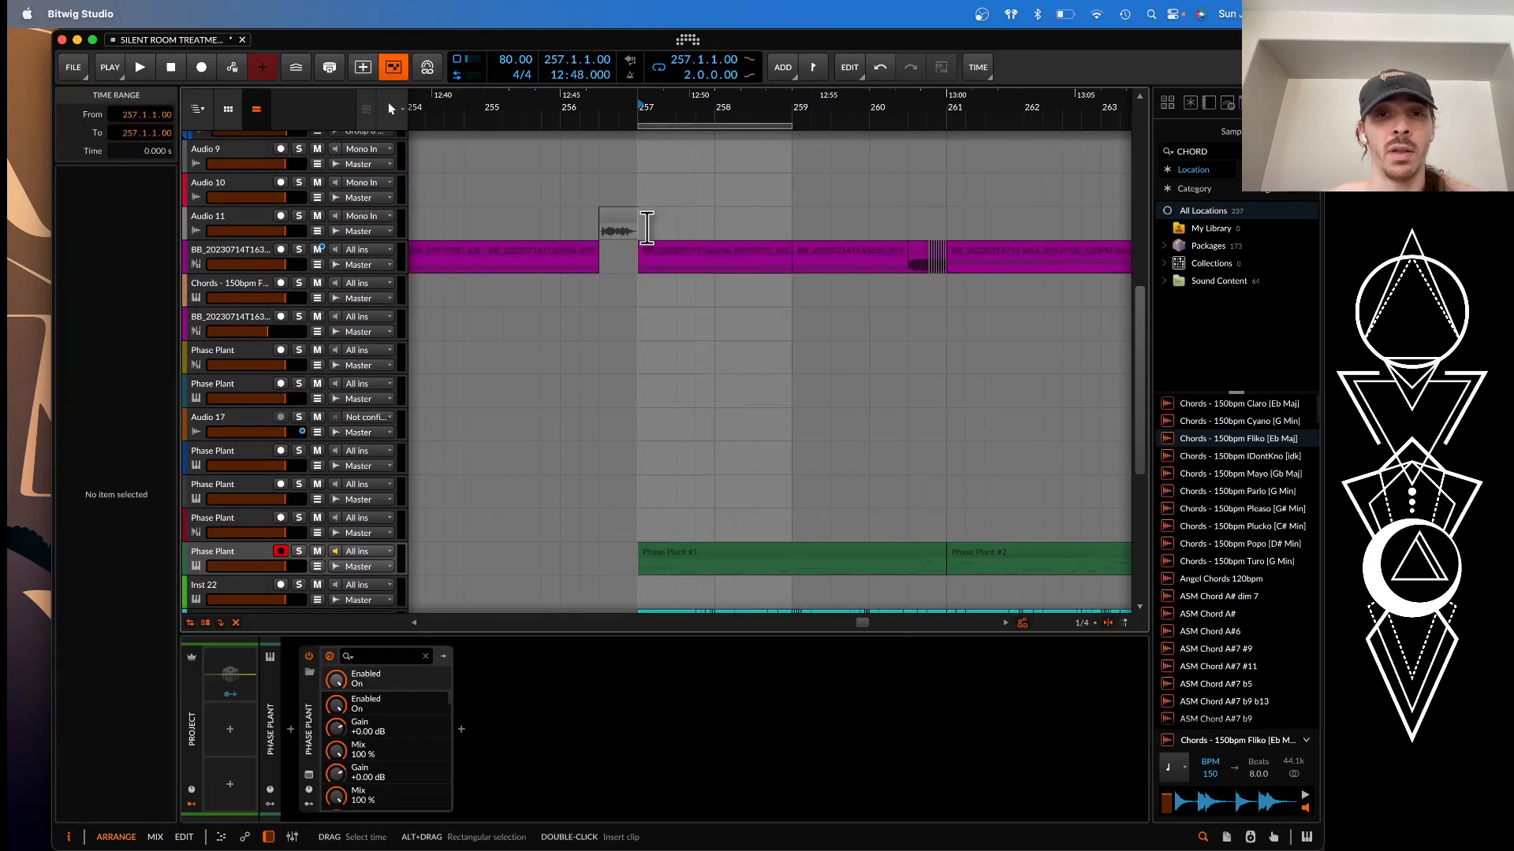
scroll(646, 227, "down", 3)
scroll(647, 229, "down", 6)
scroll(646, 229, "right", 1)
scroll(646, 229, "down", 3)
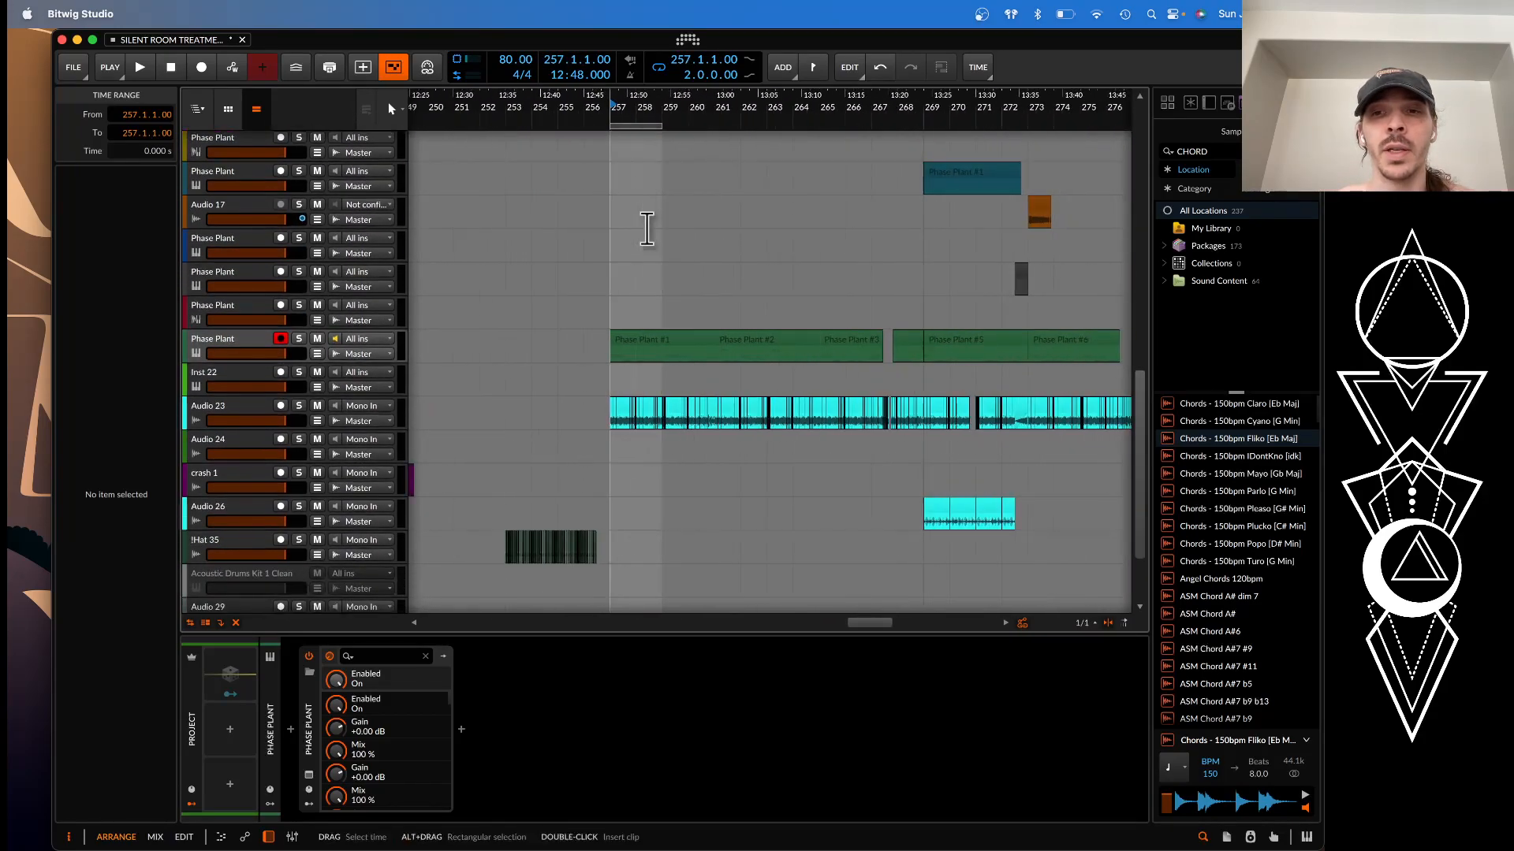
scroll(647, 228, "down", 2)
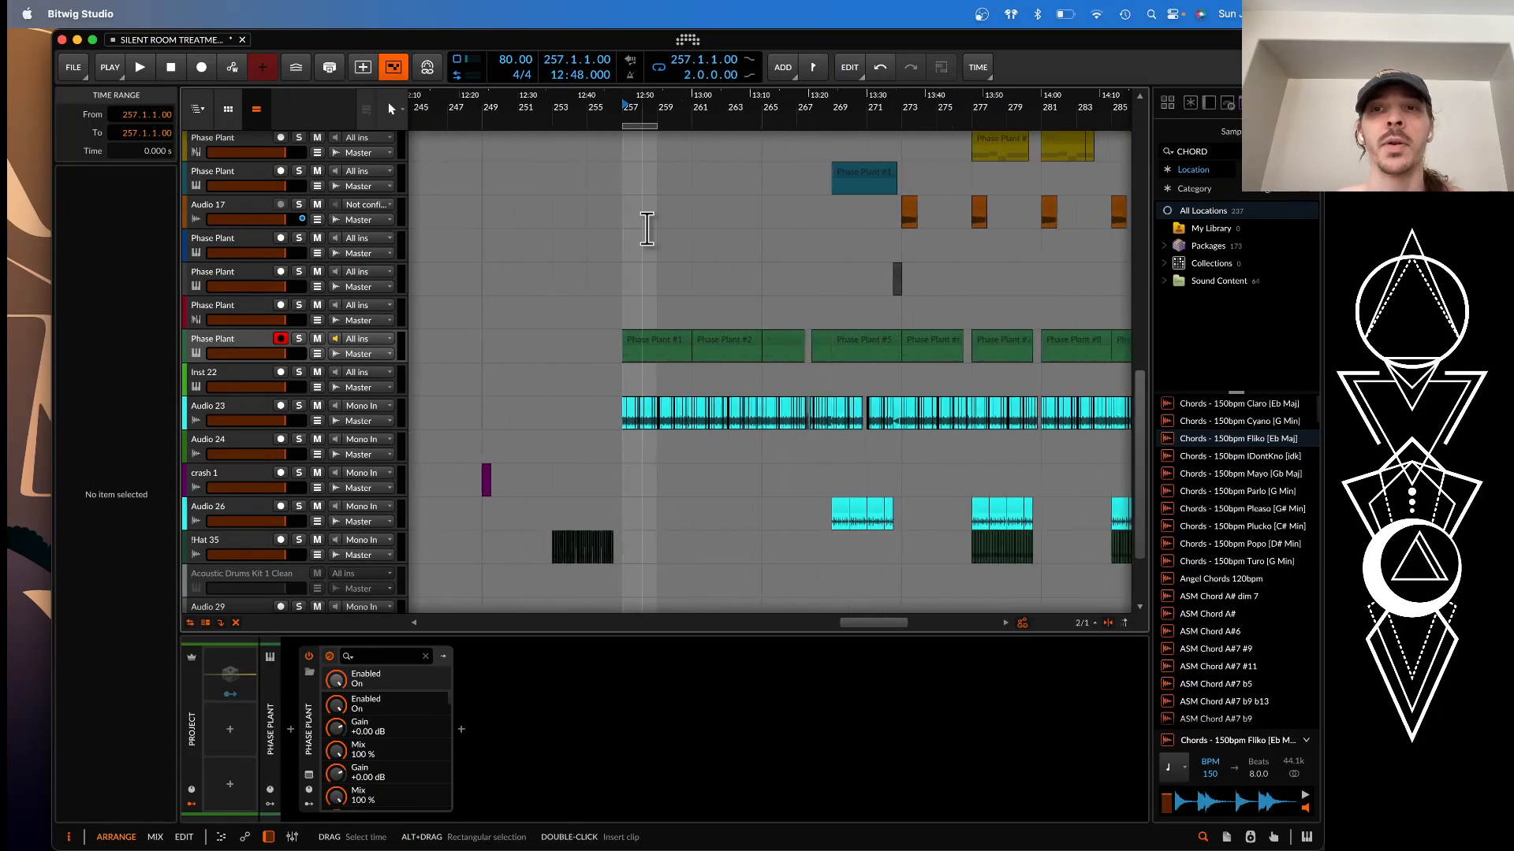
Find the transition into bar 273, set the play position at bar 271 and start playback
scroll(647, 228, "up", 4)
scroll(646, 229, "right", 3)
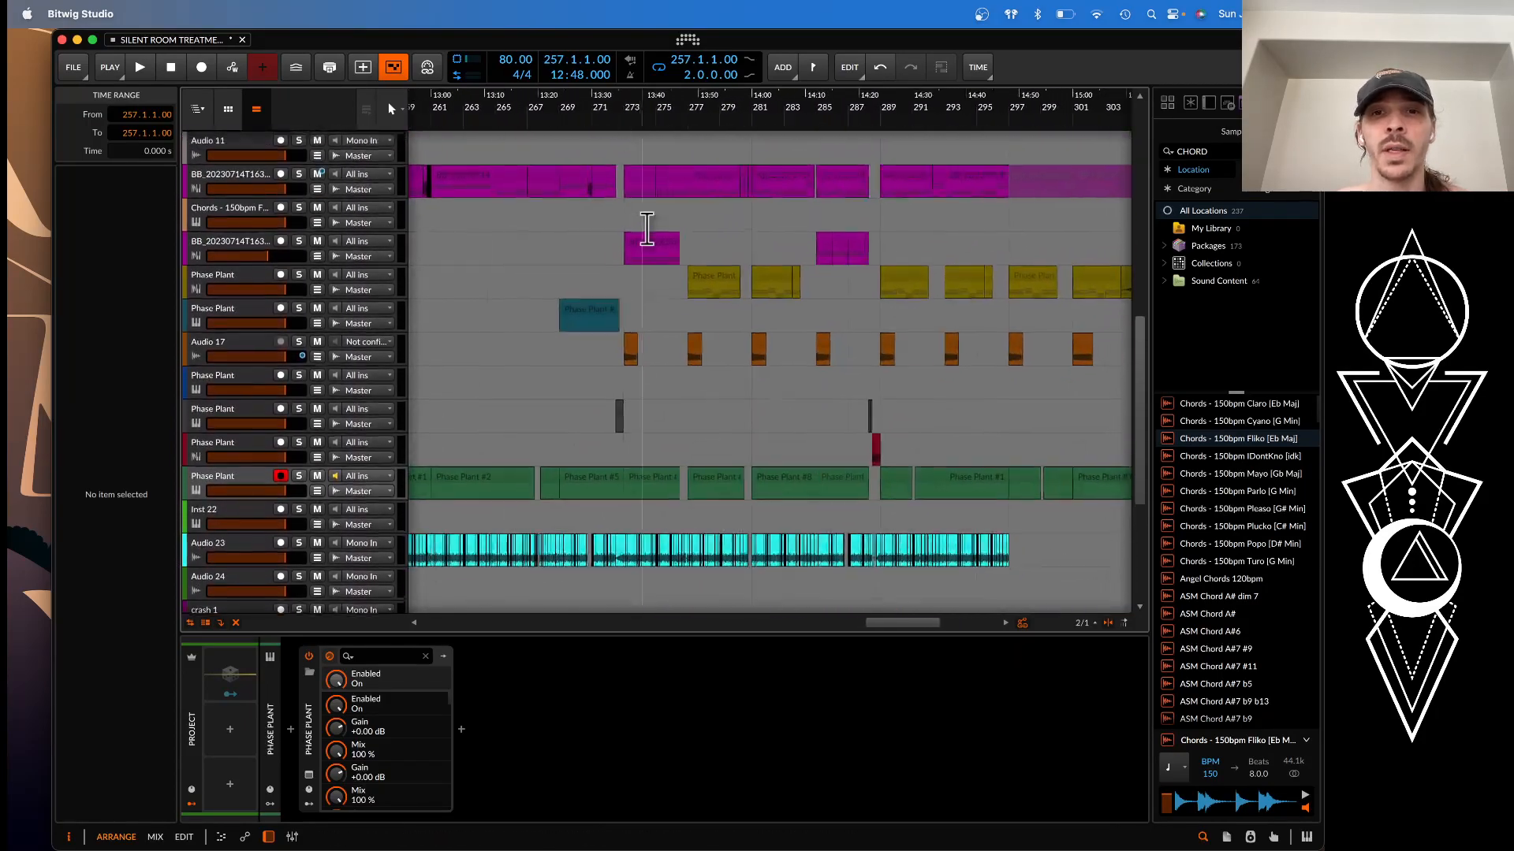
scroll(647, 228, "up", 4)
left_click(576, 198)
scroll(579, 204, "down", 1)
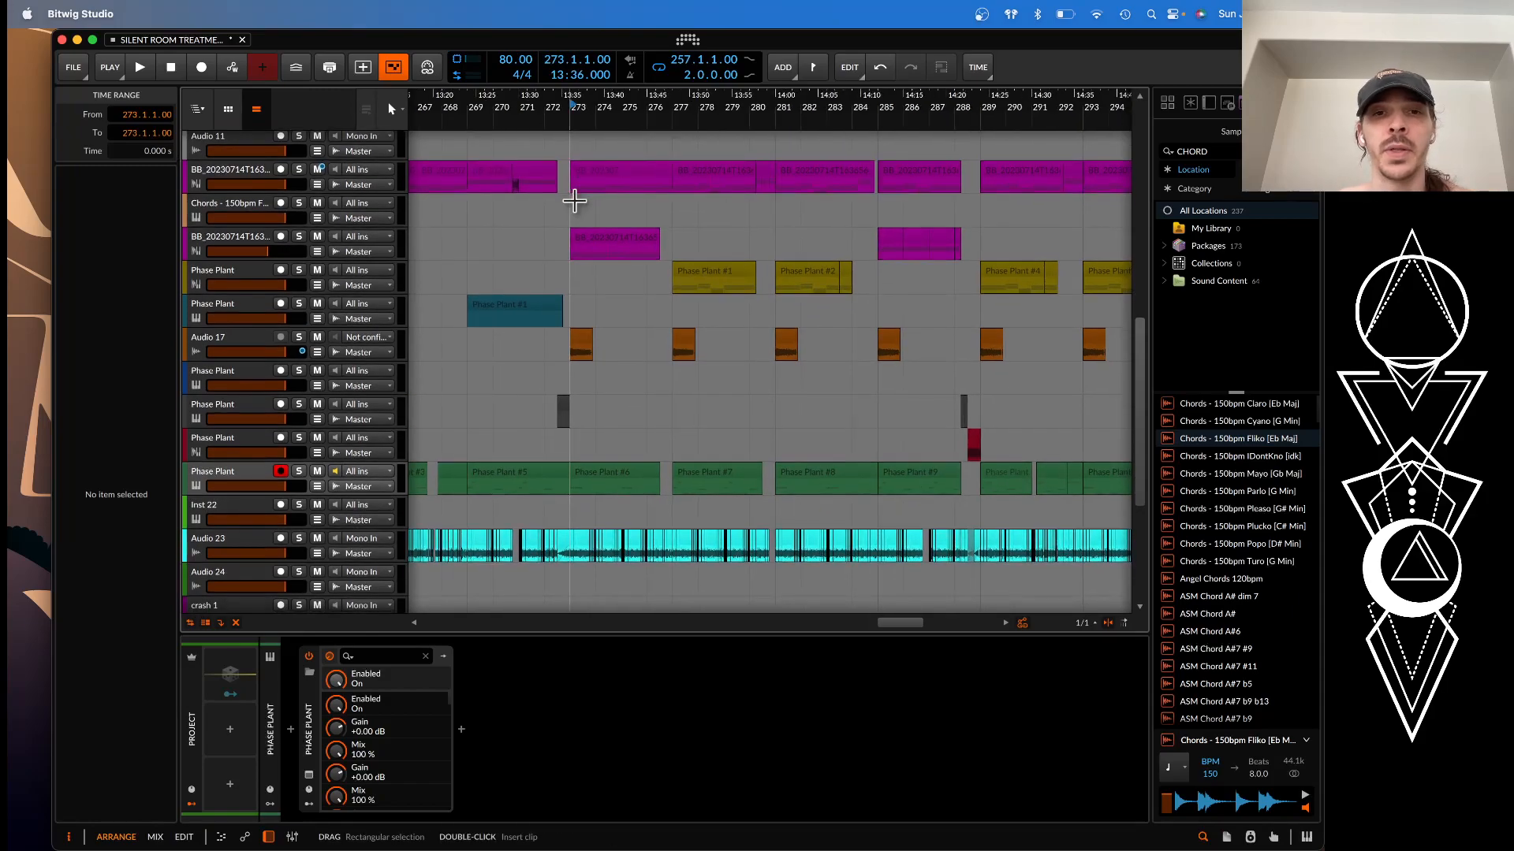
scroll(574, 201, "up", 5)
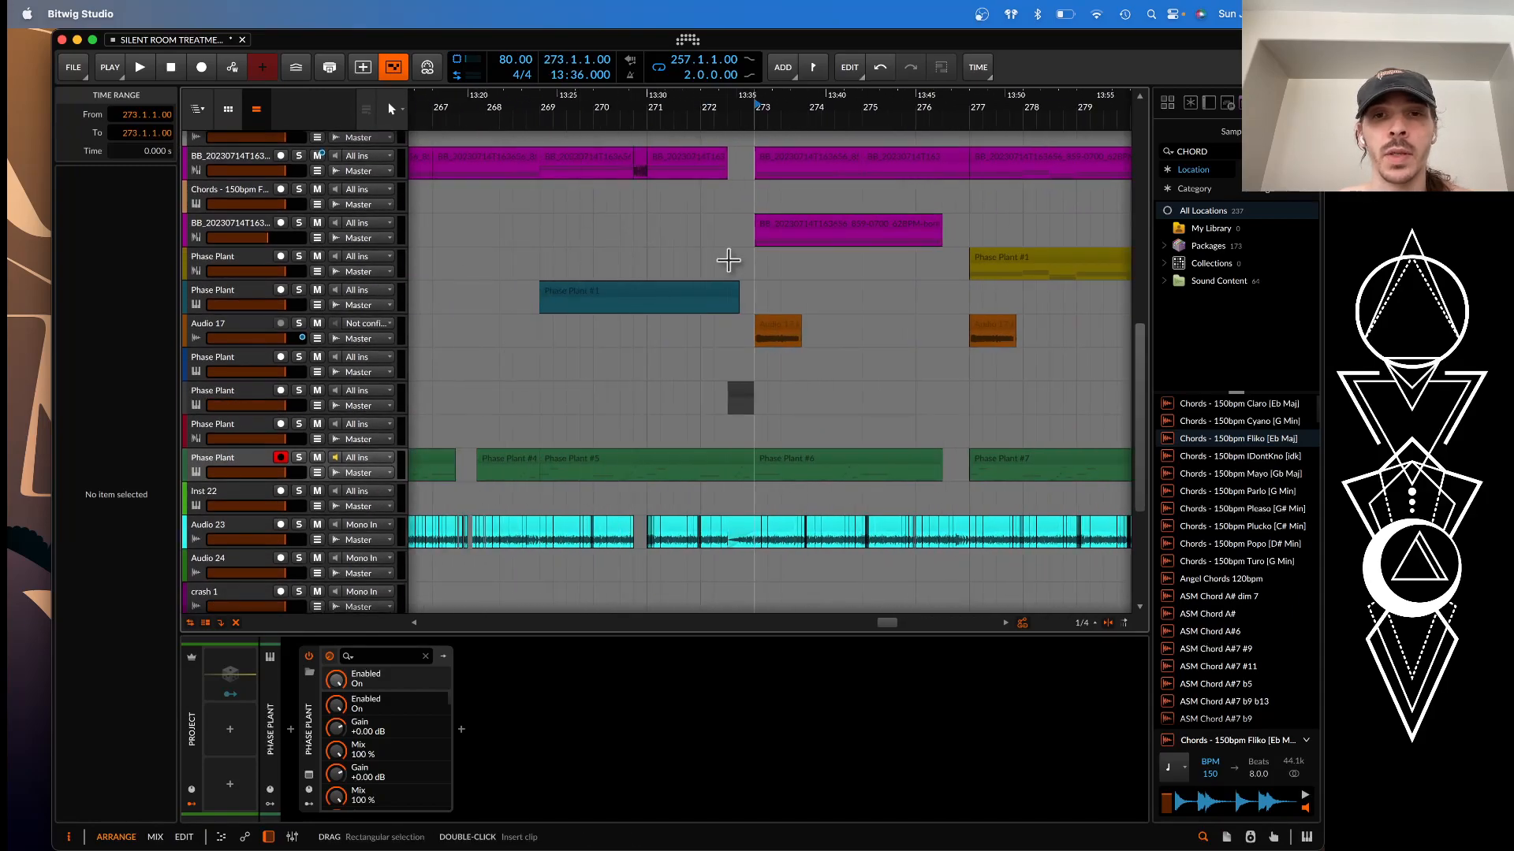
left_click(626, 203)
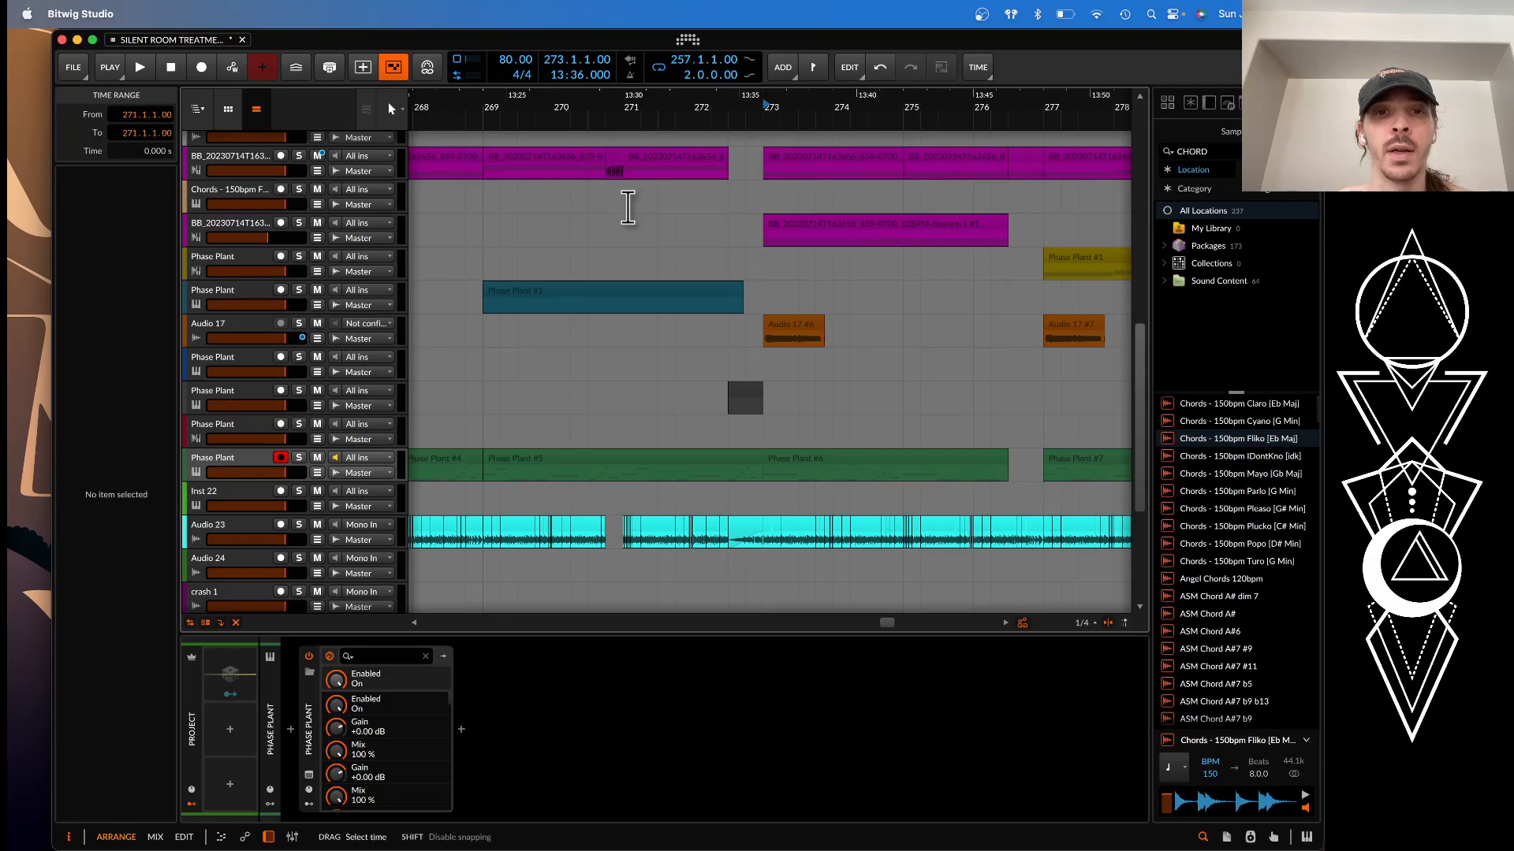
key("space")
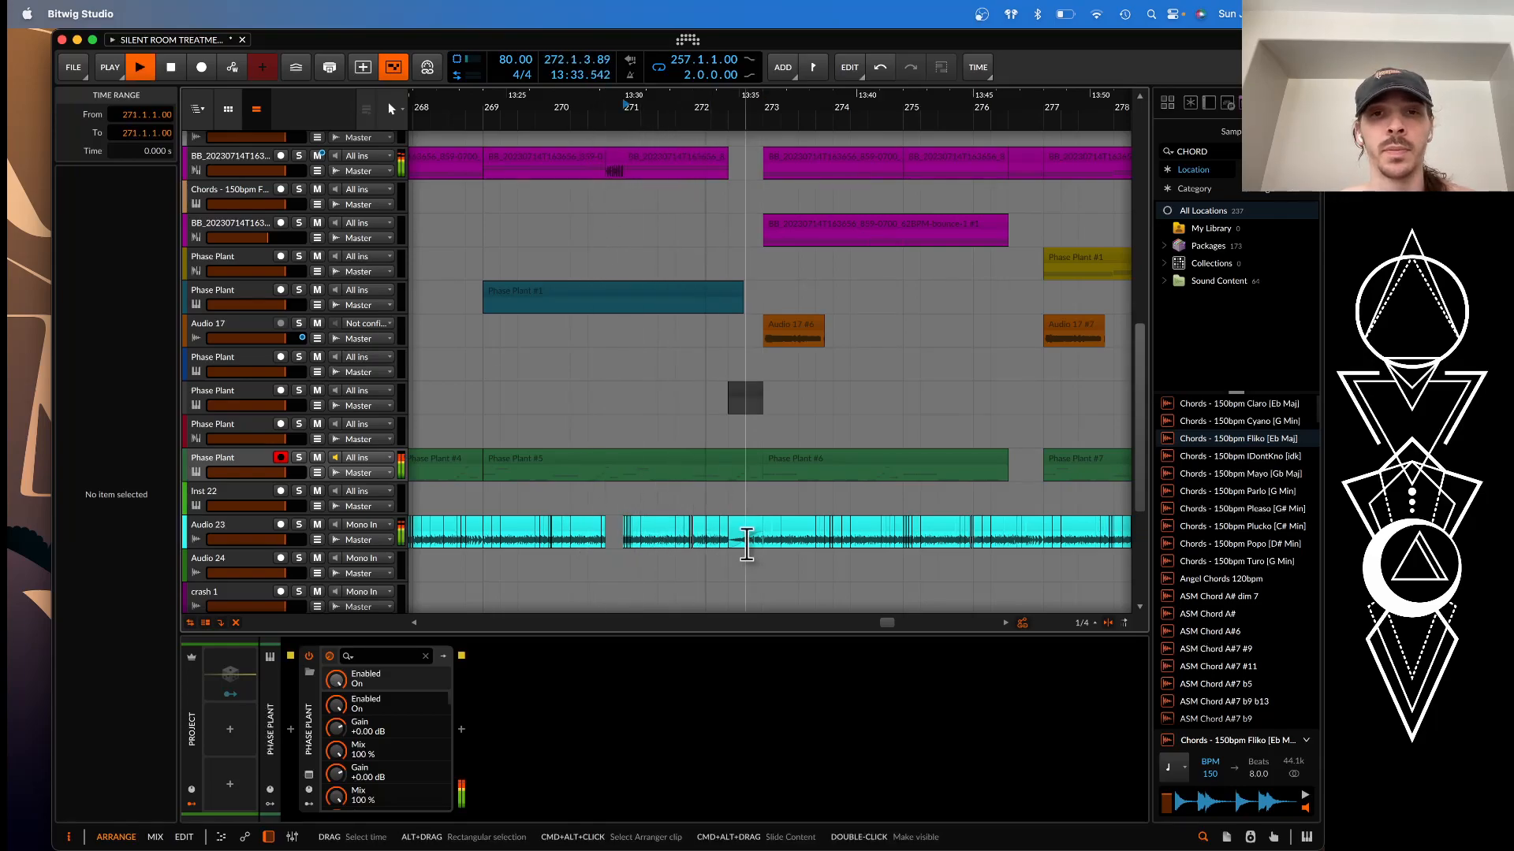
While playback runs, shorten the Phase Plant bass clip starting at bar 269 to a length of 3.2.0.00
scroll(783, 258, "up", 2)
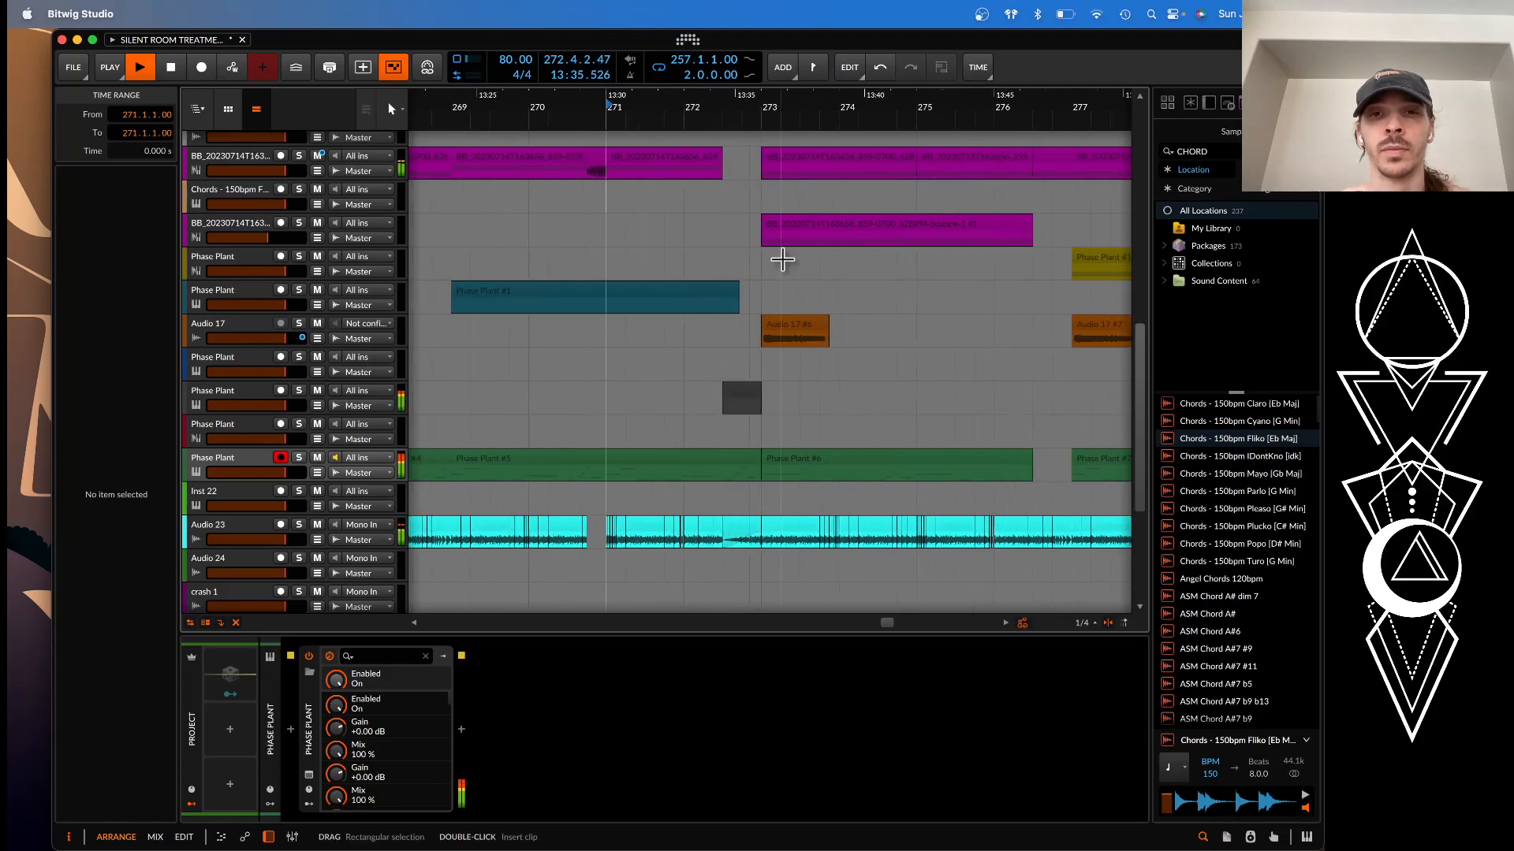
scroll(783, 258, "up", 3)
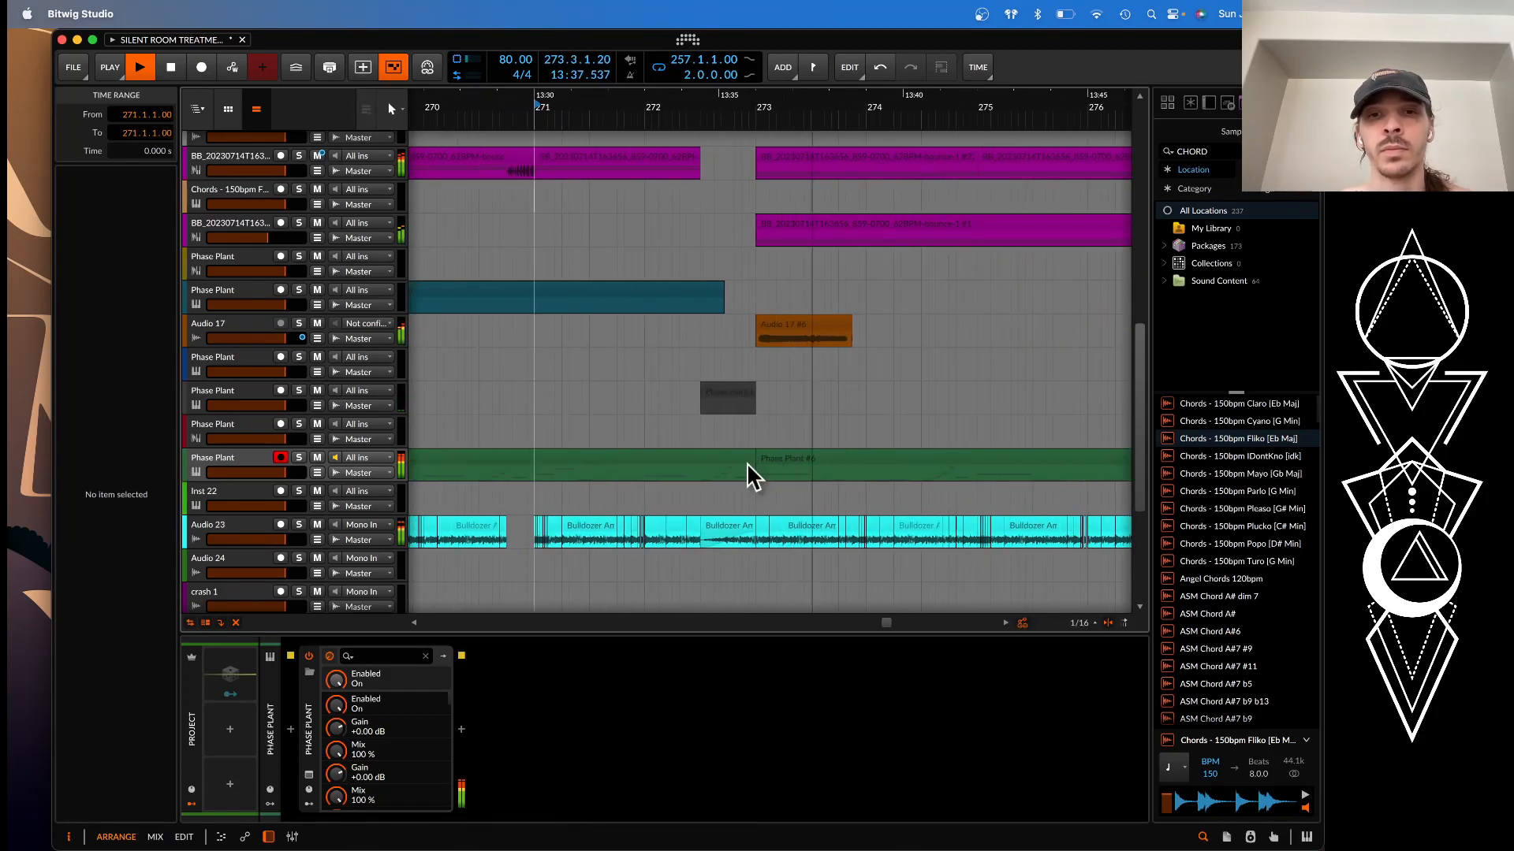
left_click_drag(745, 459, 699, 463)
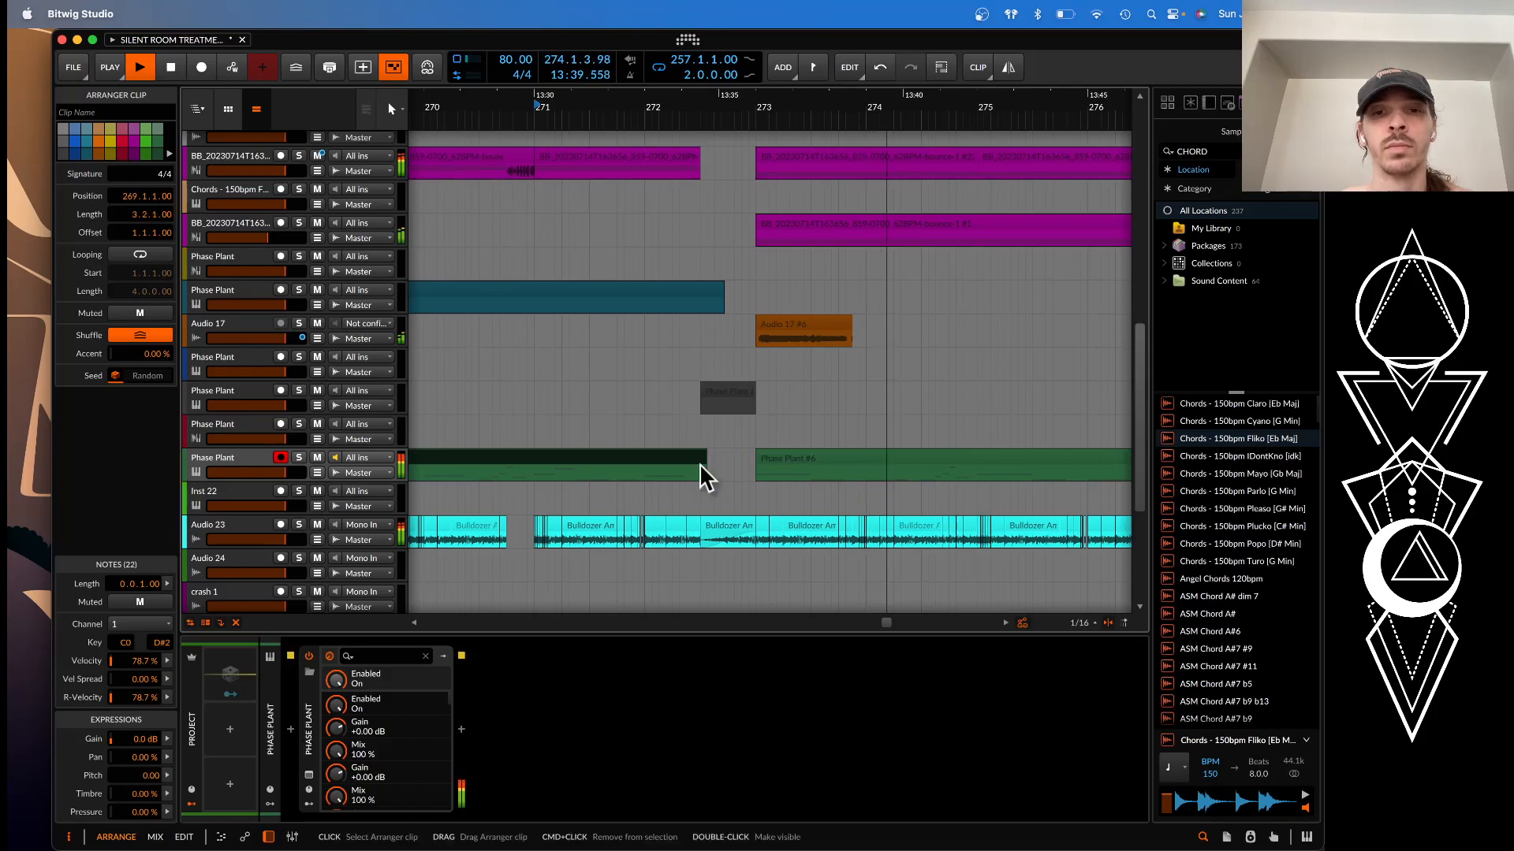
scroll(701, 458, "up", 4)
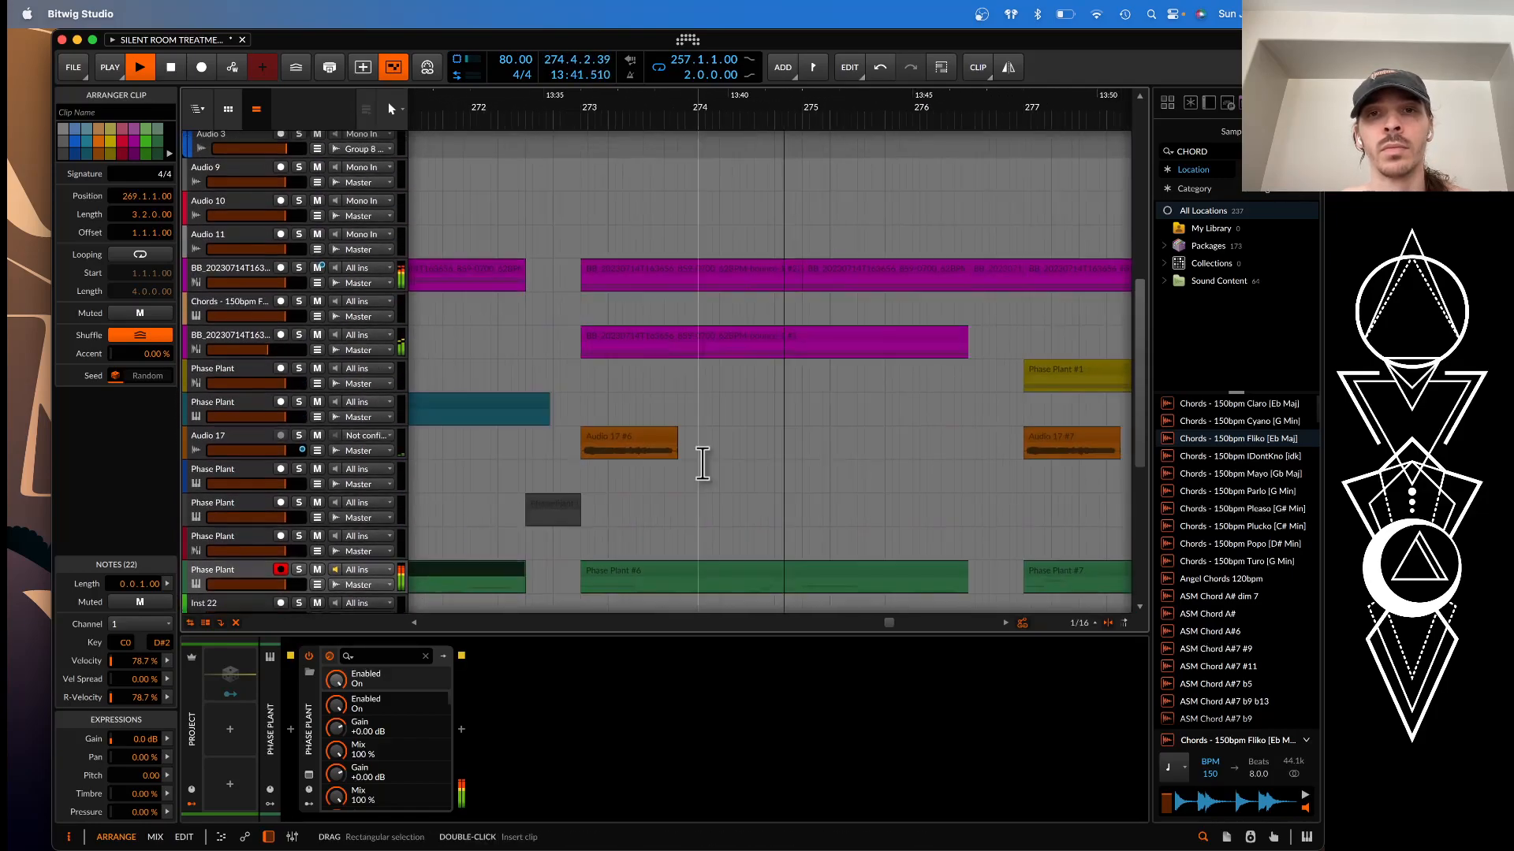
Listen on through the section around bar 277, selecting its Audio 17 clip, and stop playback near bar 281
scroll(789, 359, "down", 4)
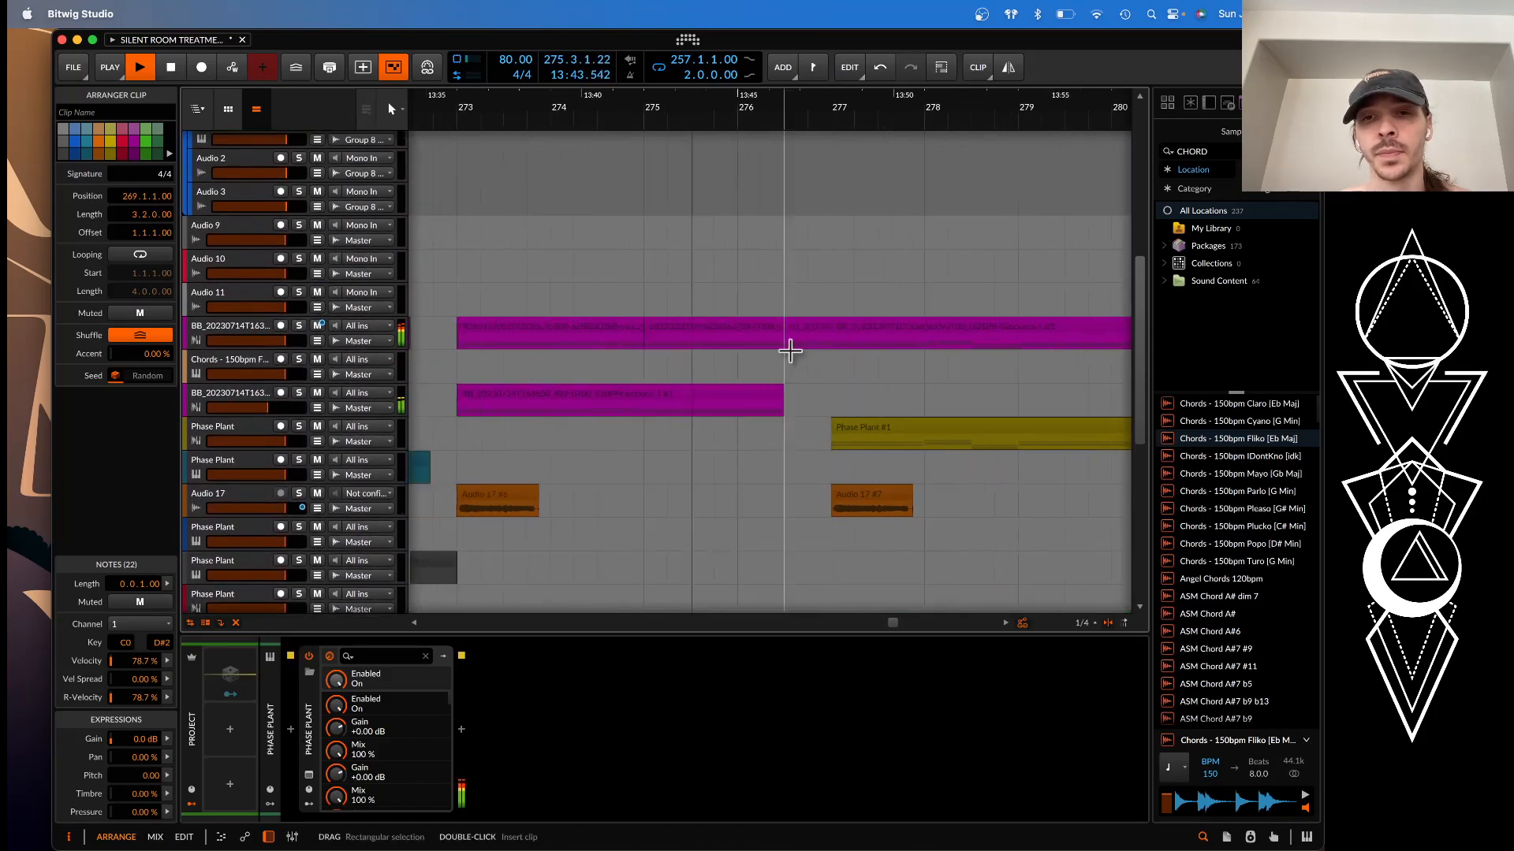
scroll(790, 352, "up", 1)
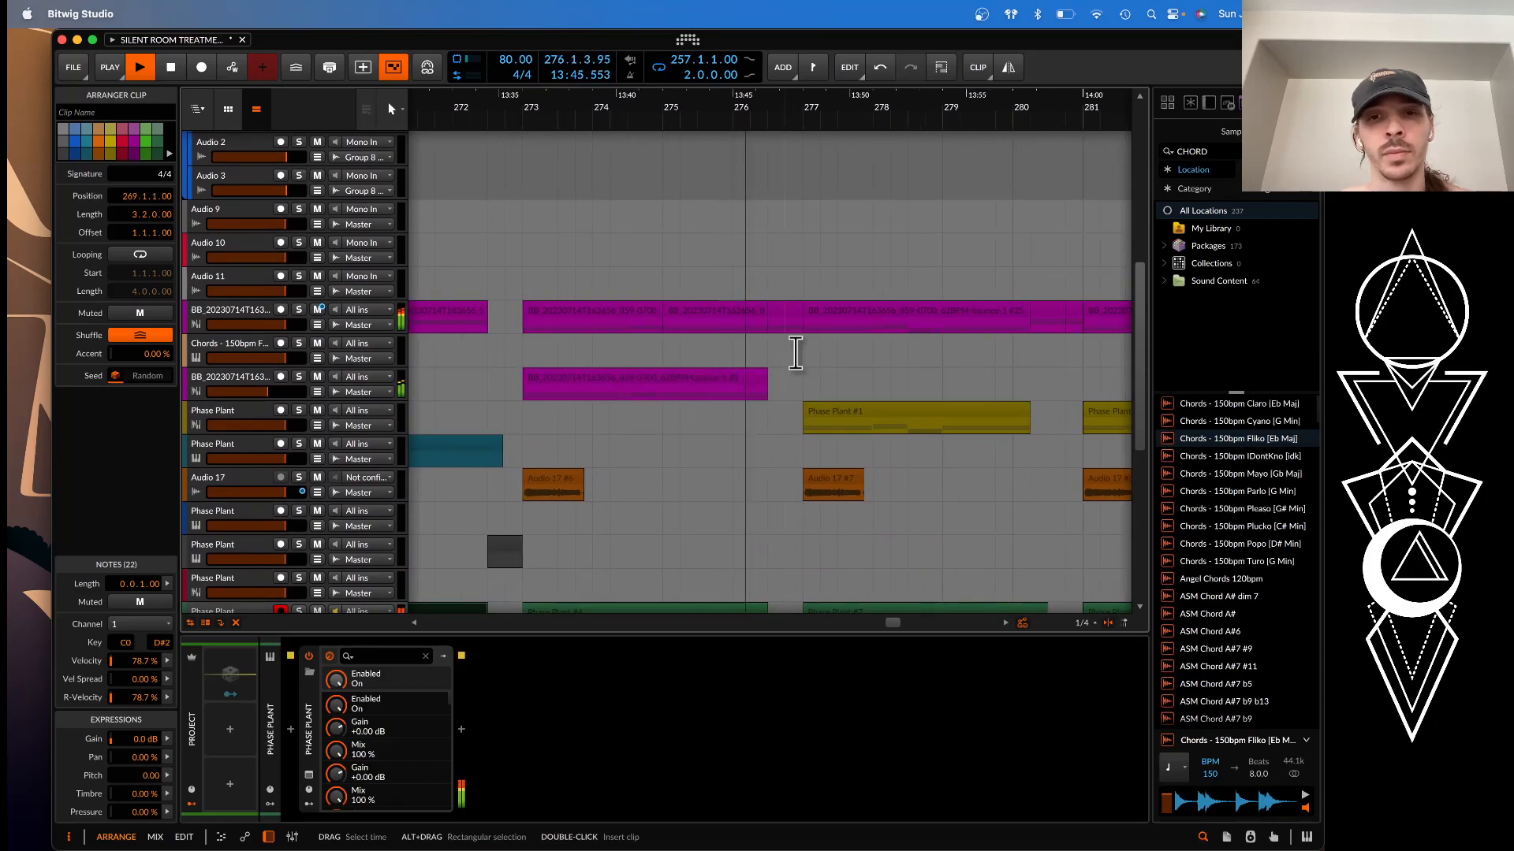
left_click(832, 481)
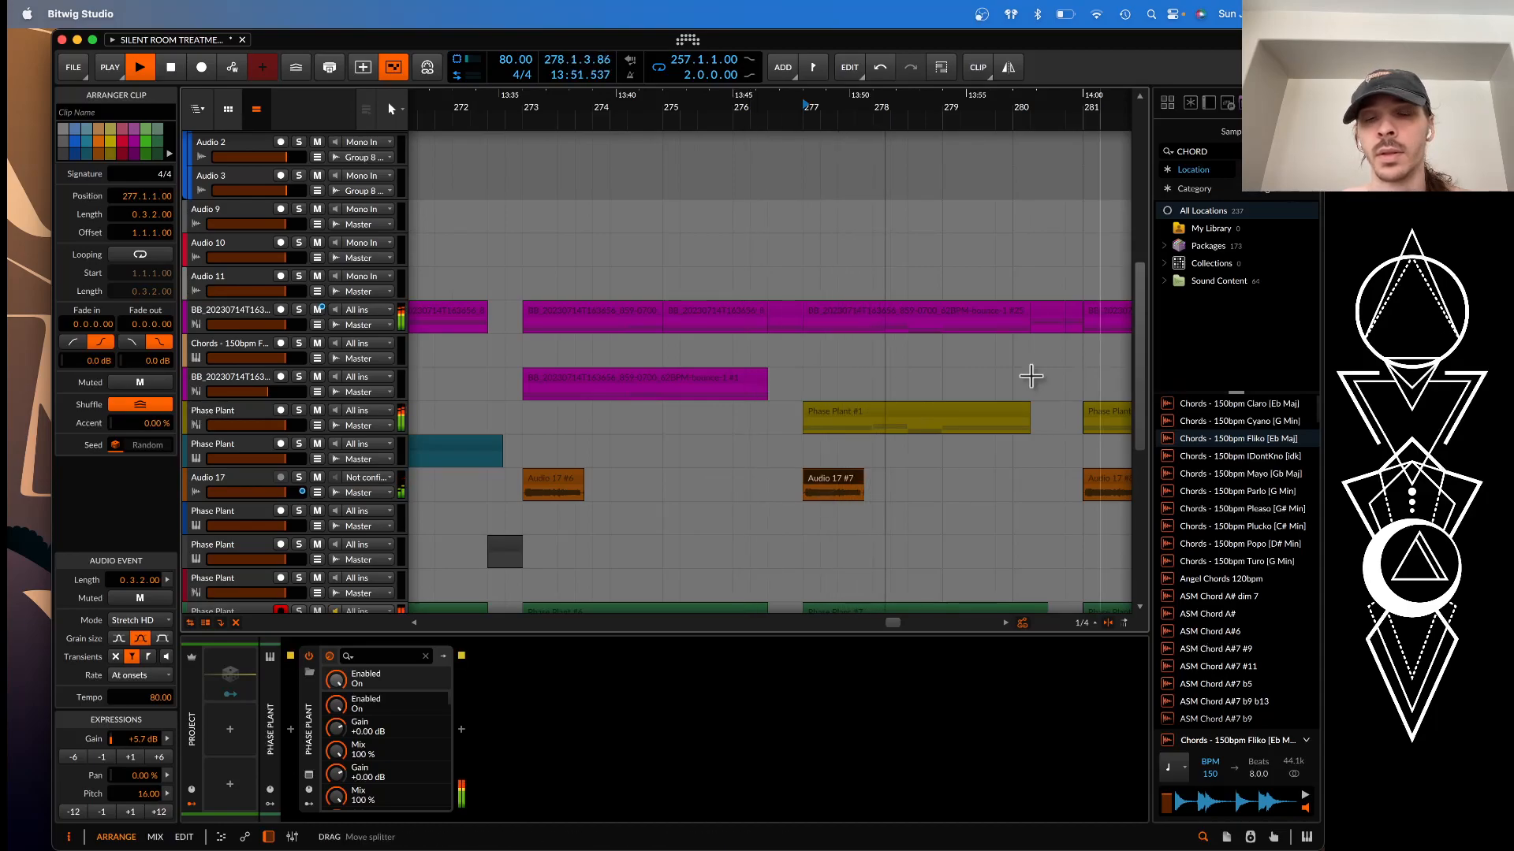
scroll(902, 400, "right", 5)
scroll(903, 400, "right", 2)
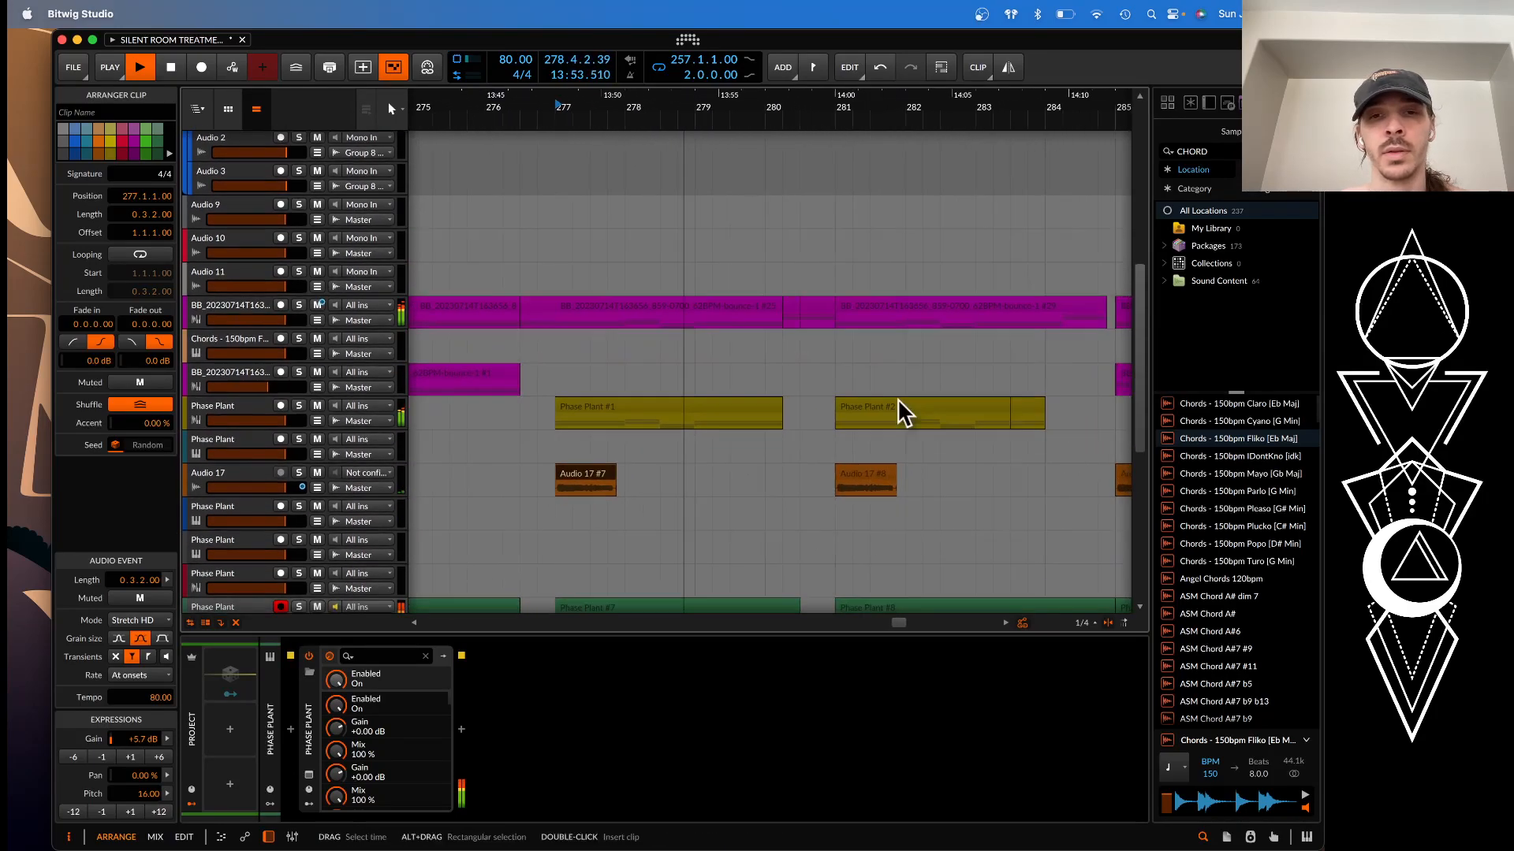
scroll(903, 400, "down", 2)
scroll(808, 389, "down", 1)
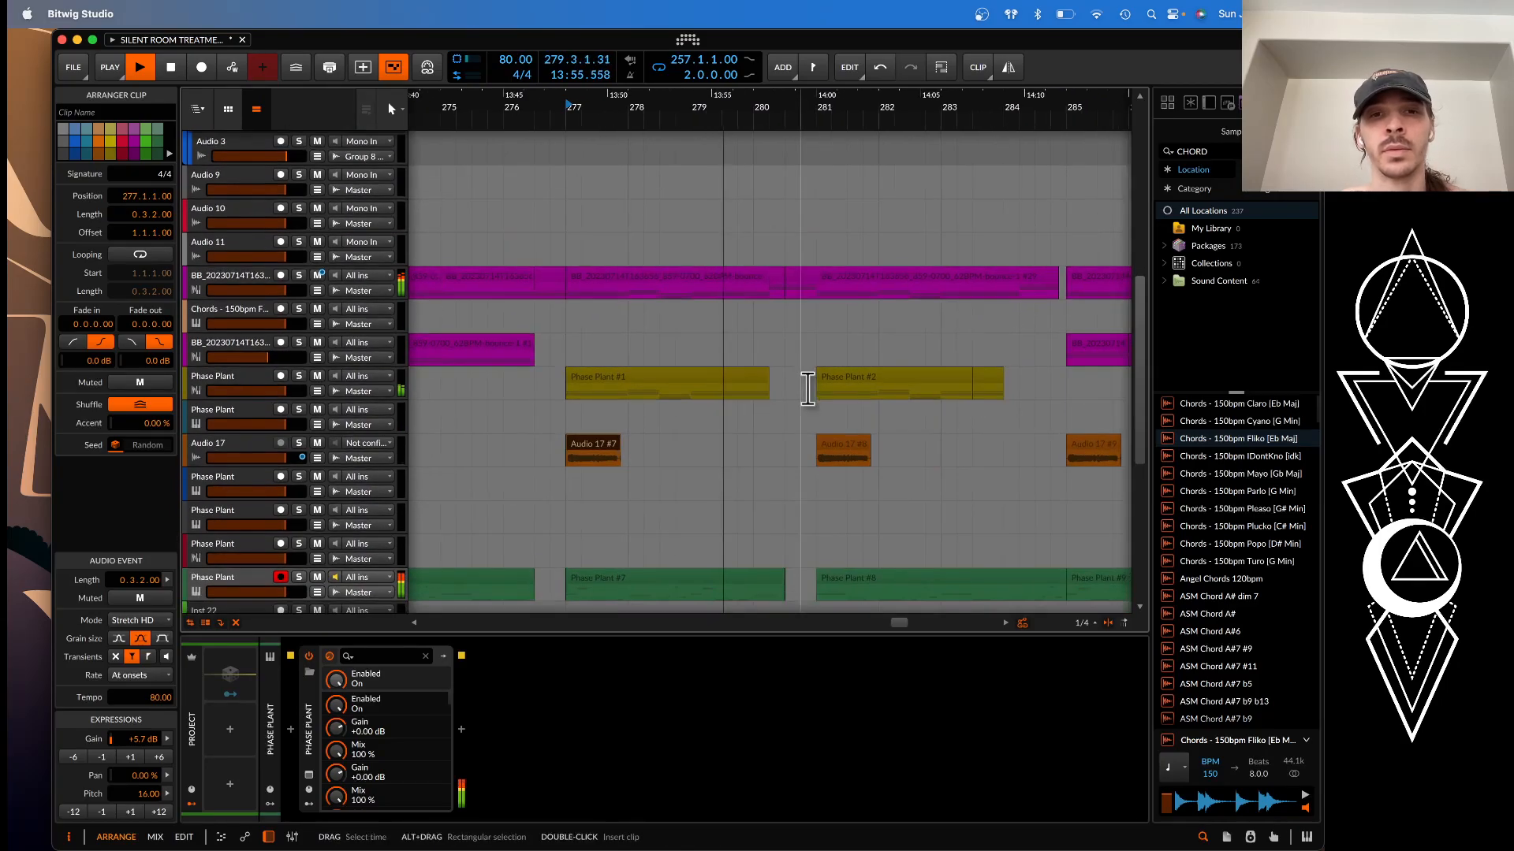
scroll(808, 389, "up", 1)
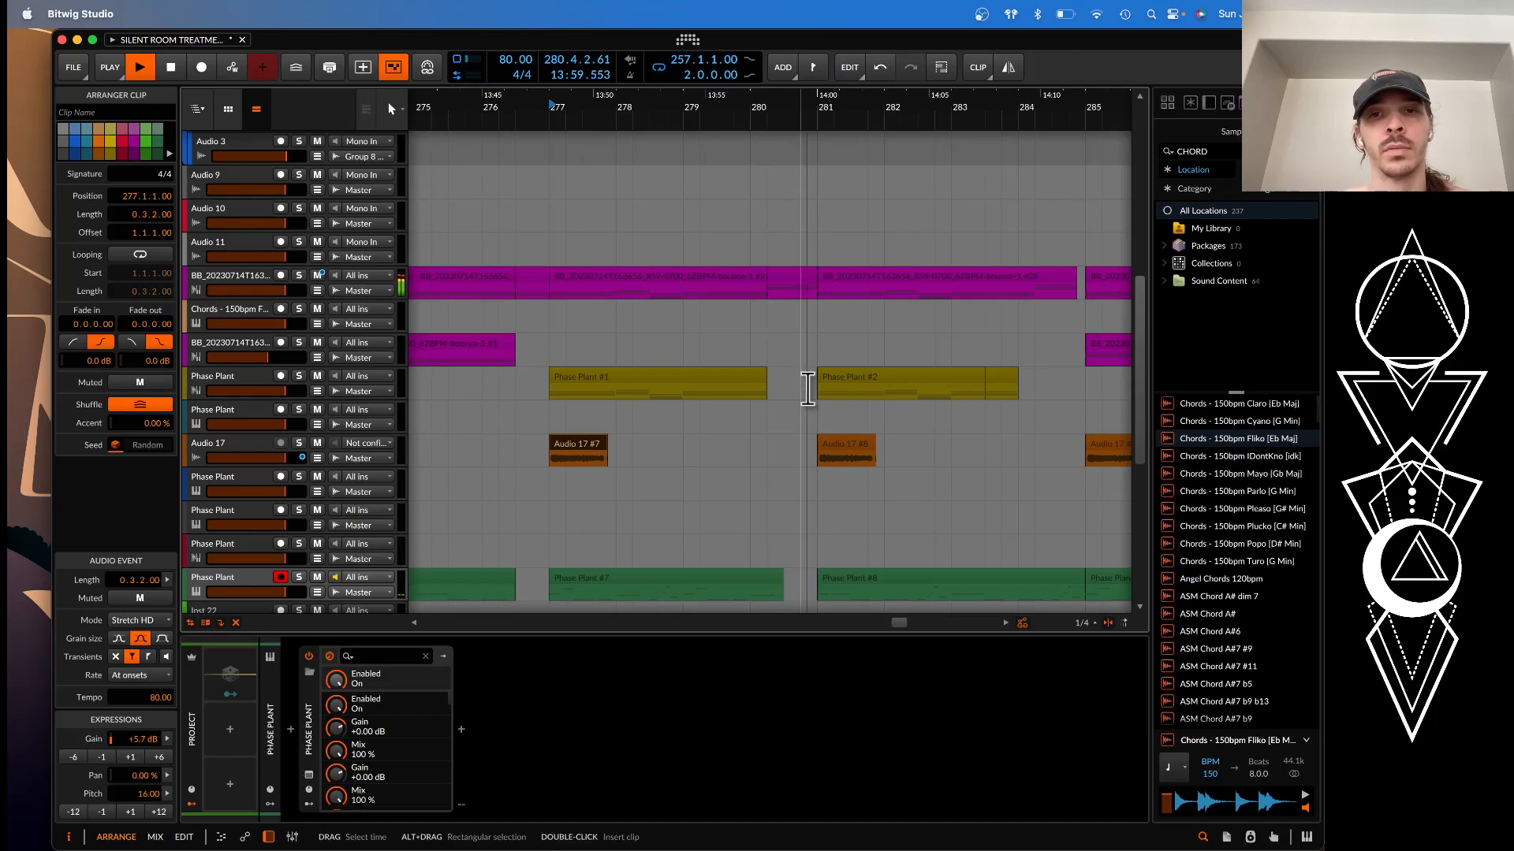
key("space")
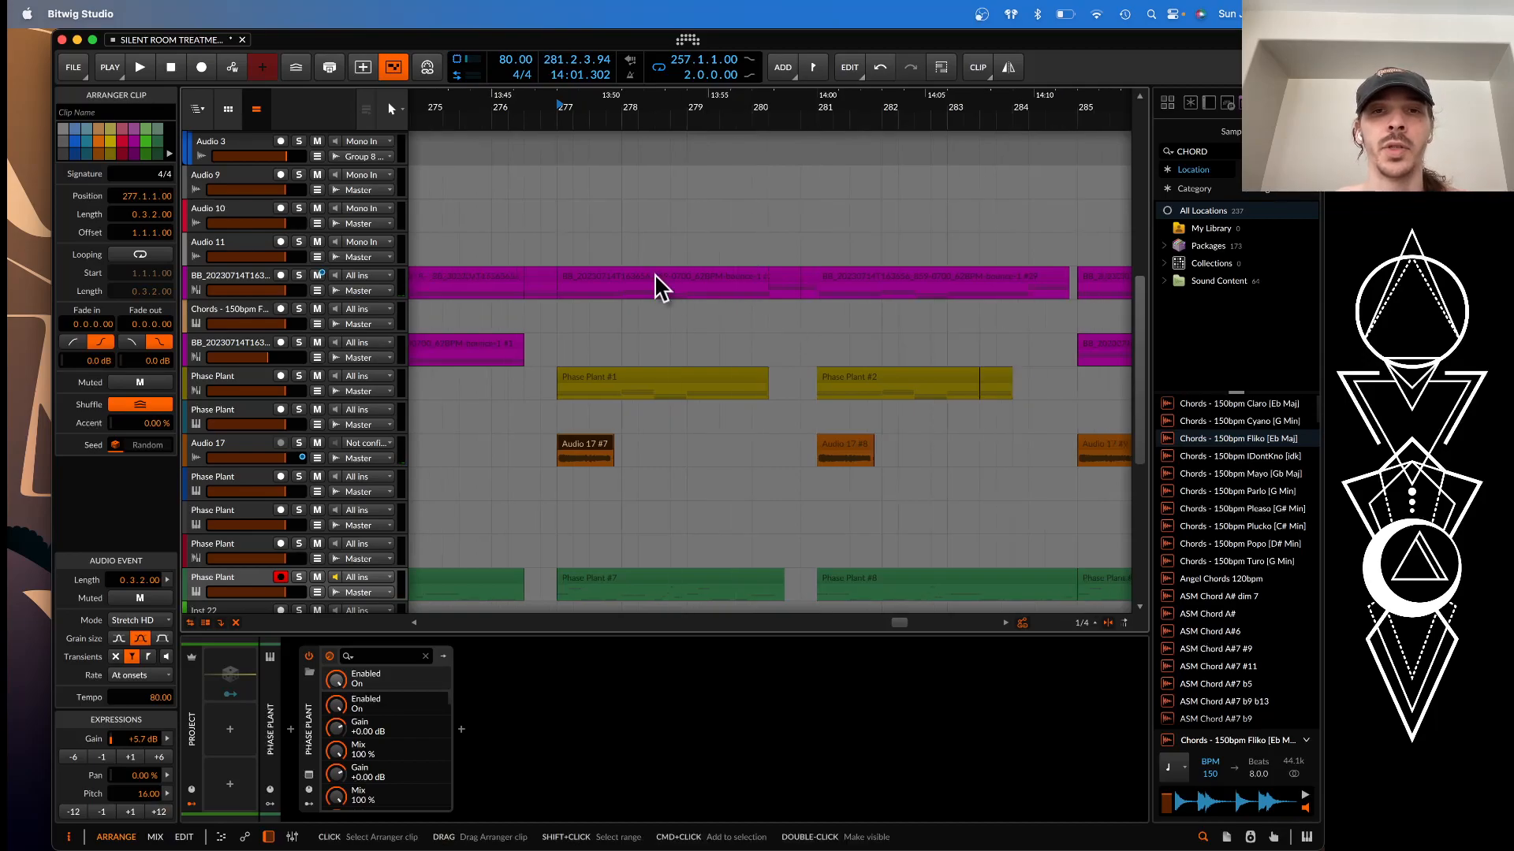
Extend the loop region starting at bar 257 to a length of eight bars
scroll(654, 277, "down", 3)
scroll(655, 276, "down", 2)
scroll(650, 274, "up", 5)
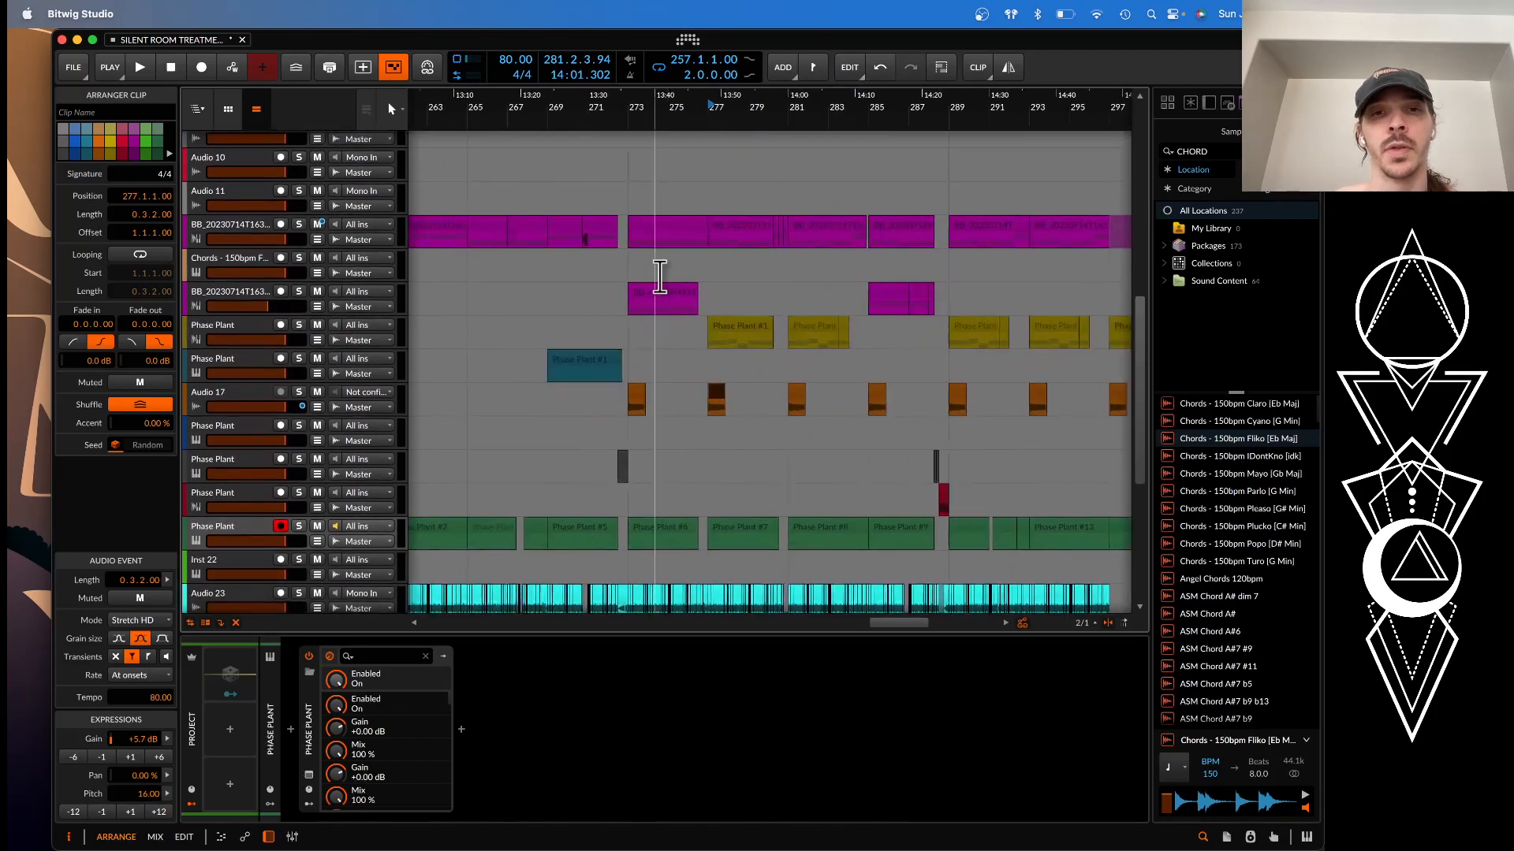
scroll(647, 272, "down", 1)
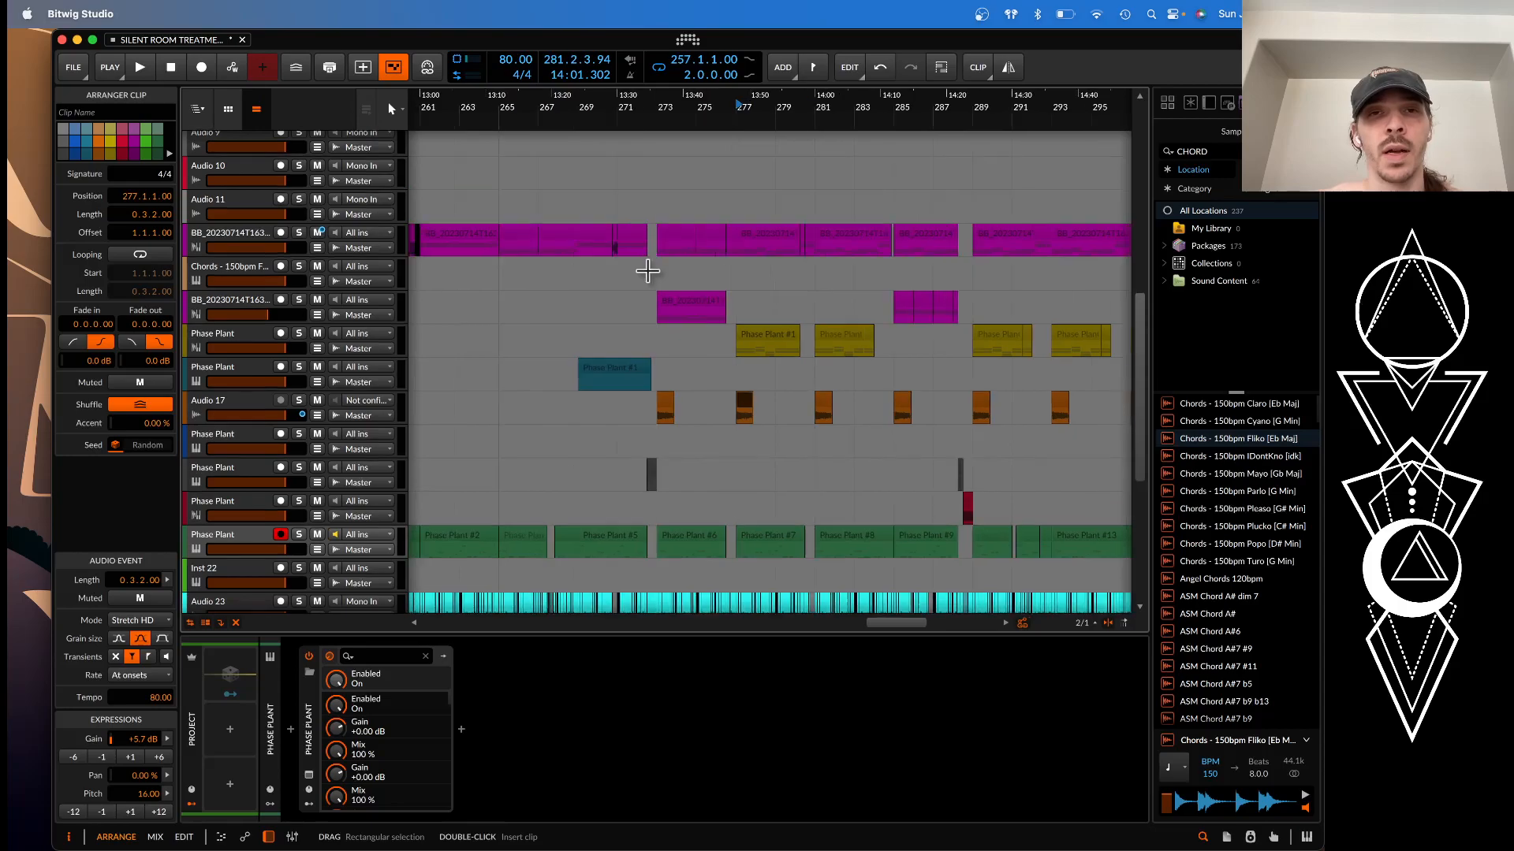
scroll(648, 272, "left", 5)
scroll(649, 271, "down", 2)
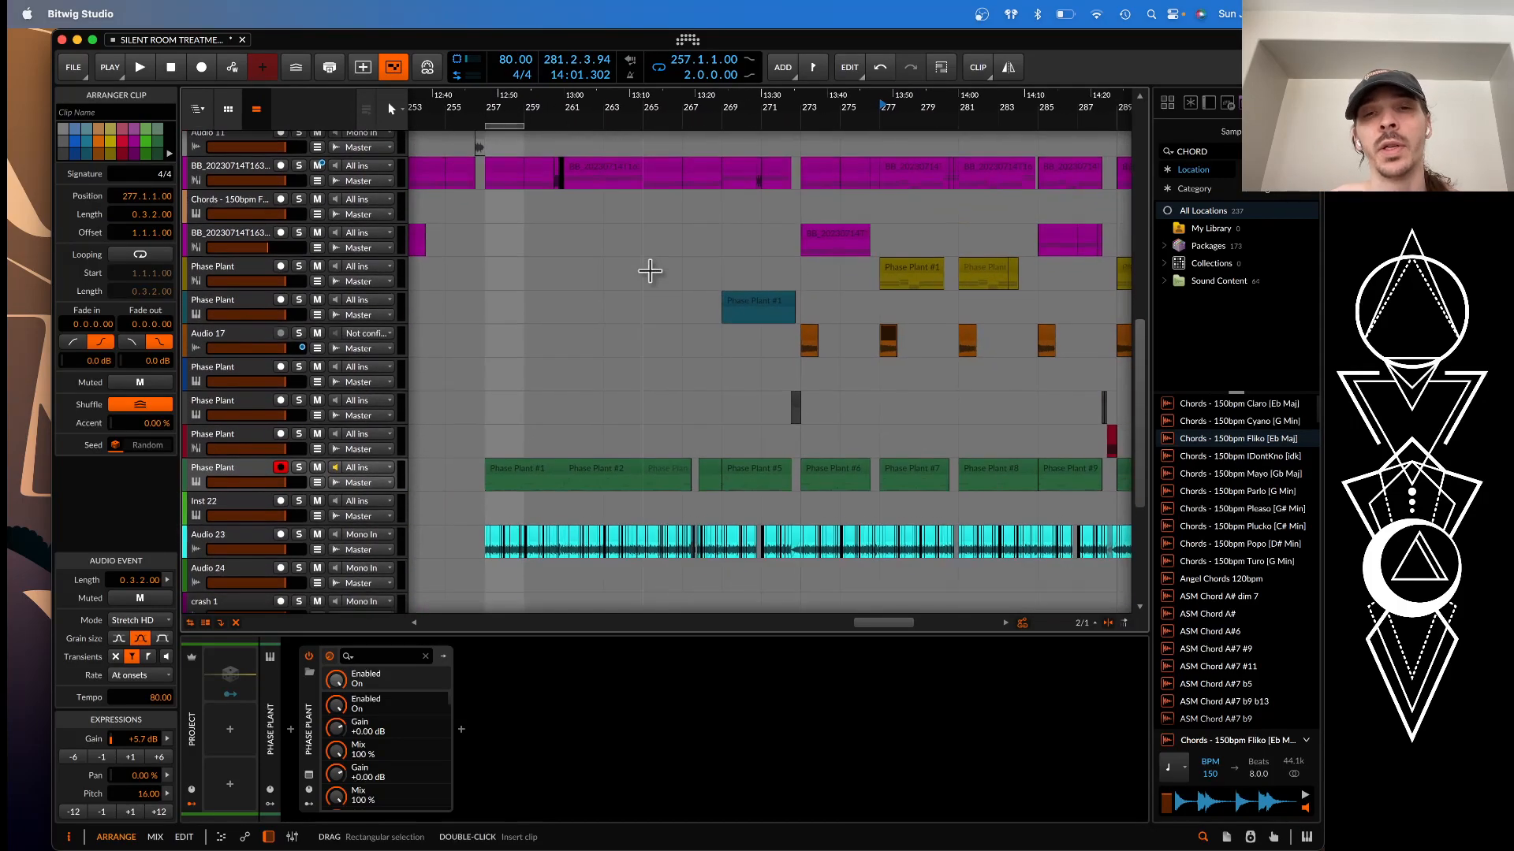
scroll(650, 271, "left", 1)
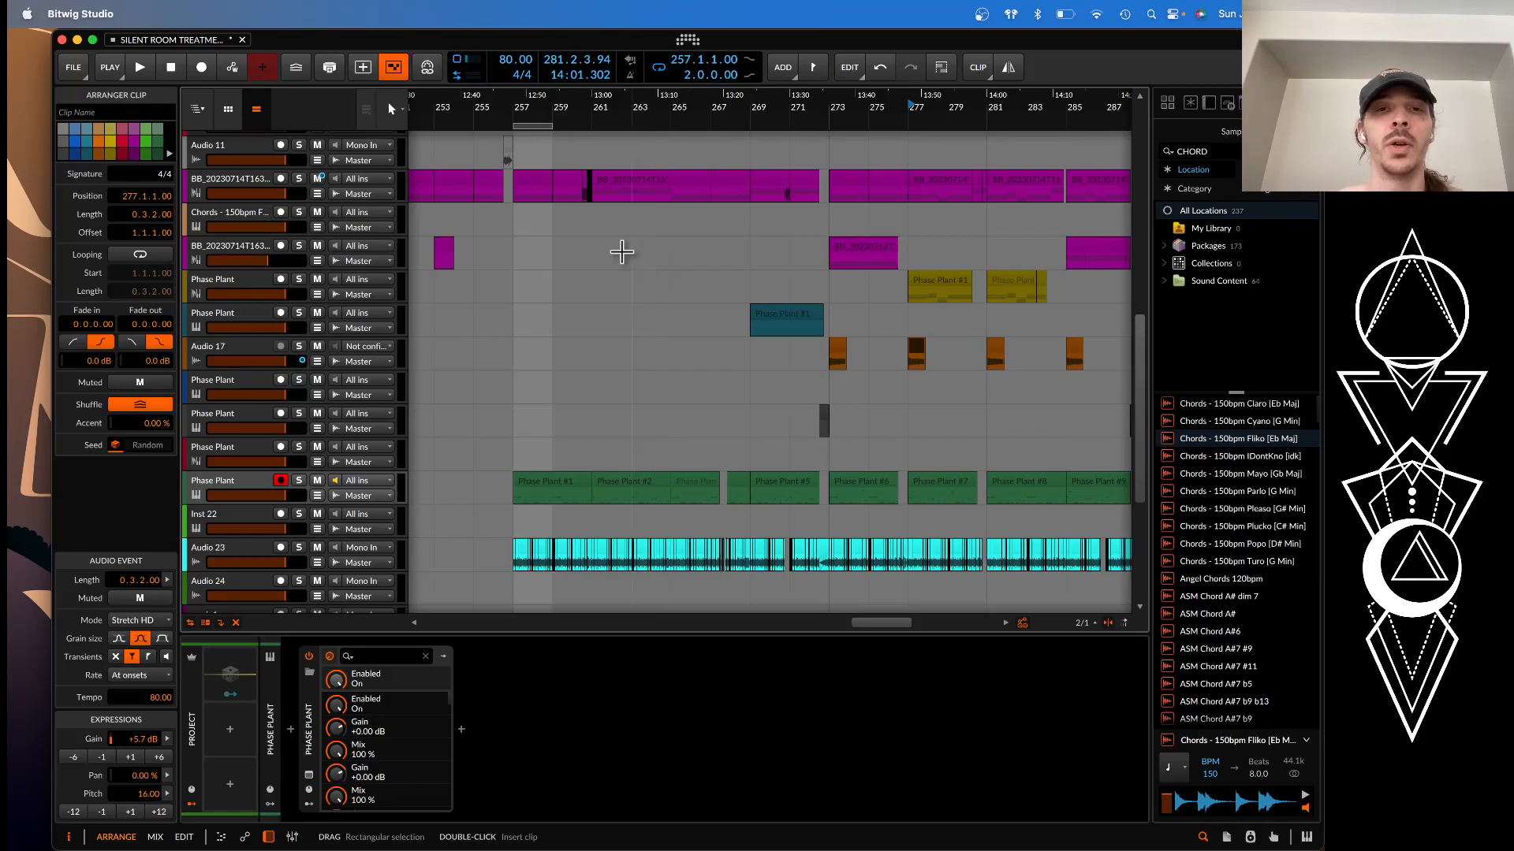
left_click(536, 125)
left_click_drag(546, 126, 671, 126)
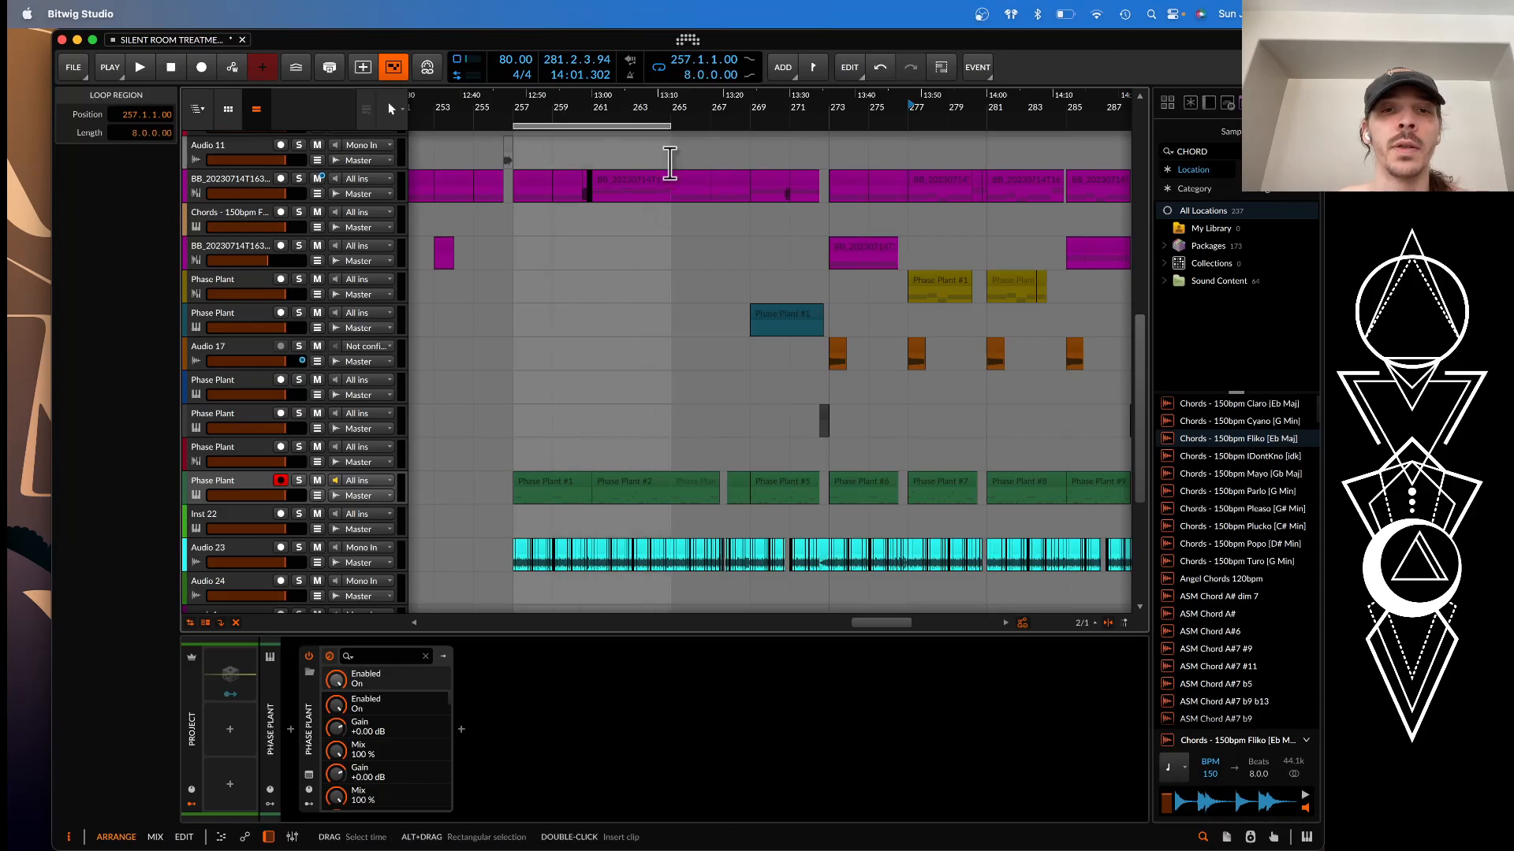
Set the play position to bar 257 and select bars 257 to 261 on the resampled synth track
left_click(519, 232)
scroll(520, 230, "up", 3)
scroll(537, 234, "down", 1)
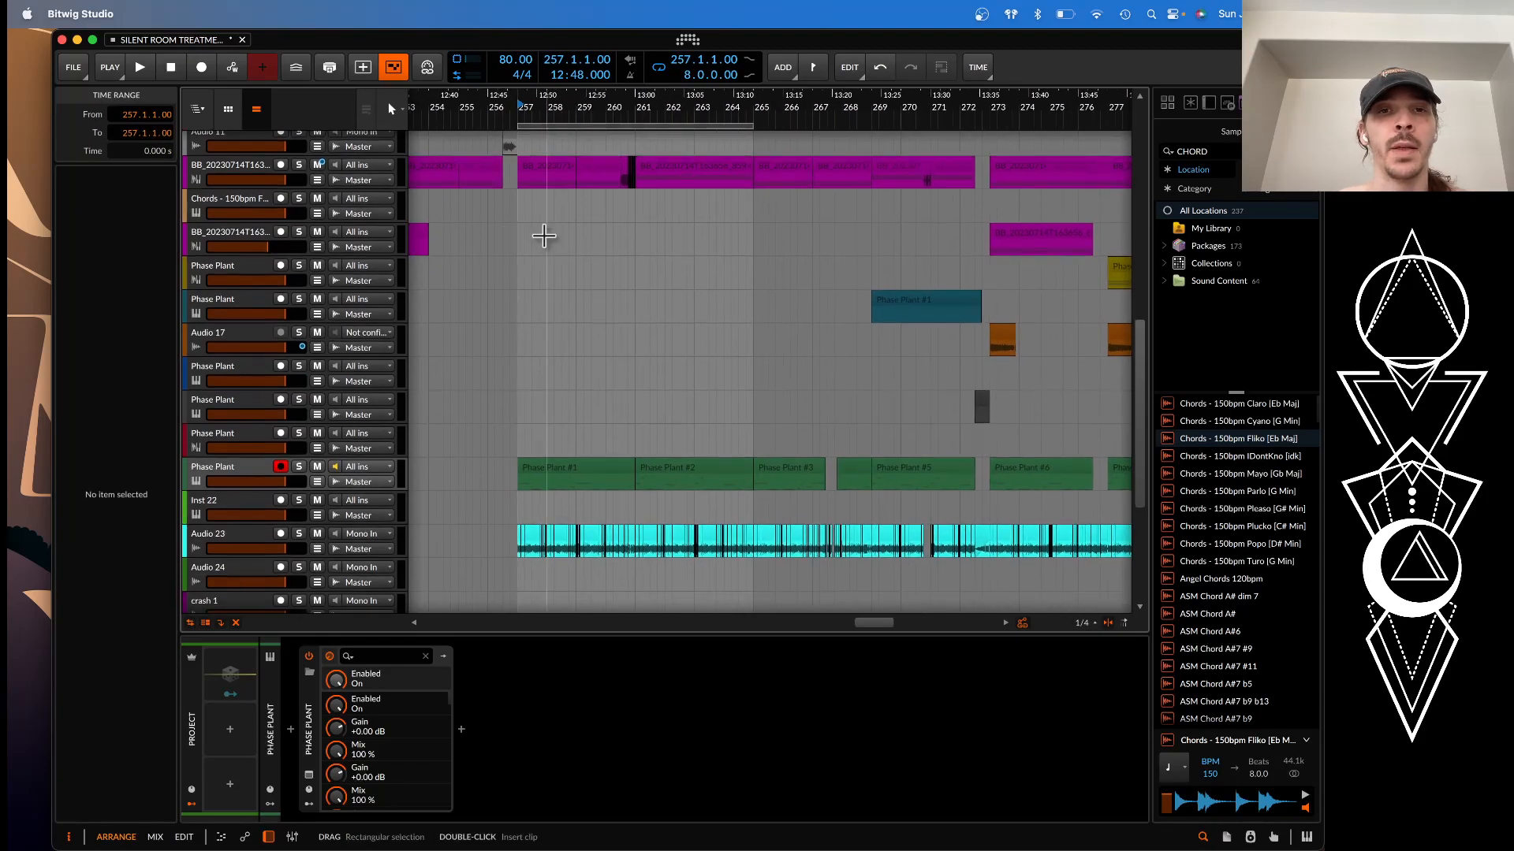
left_click(651, 172)
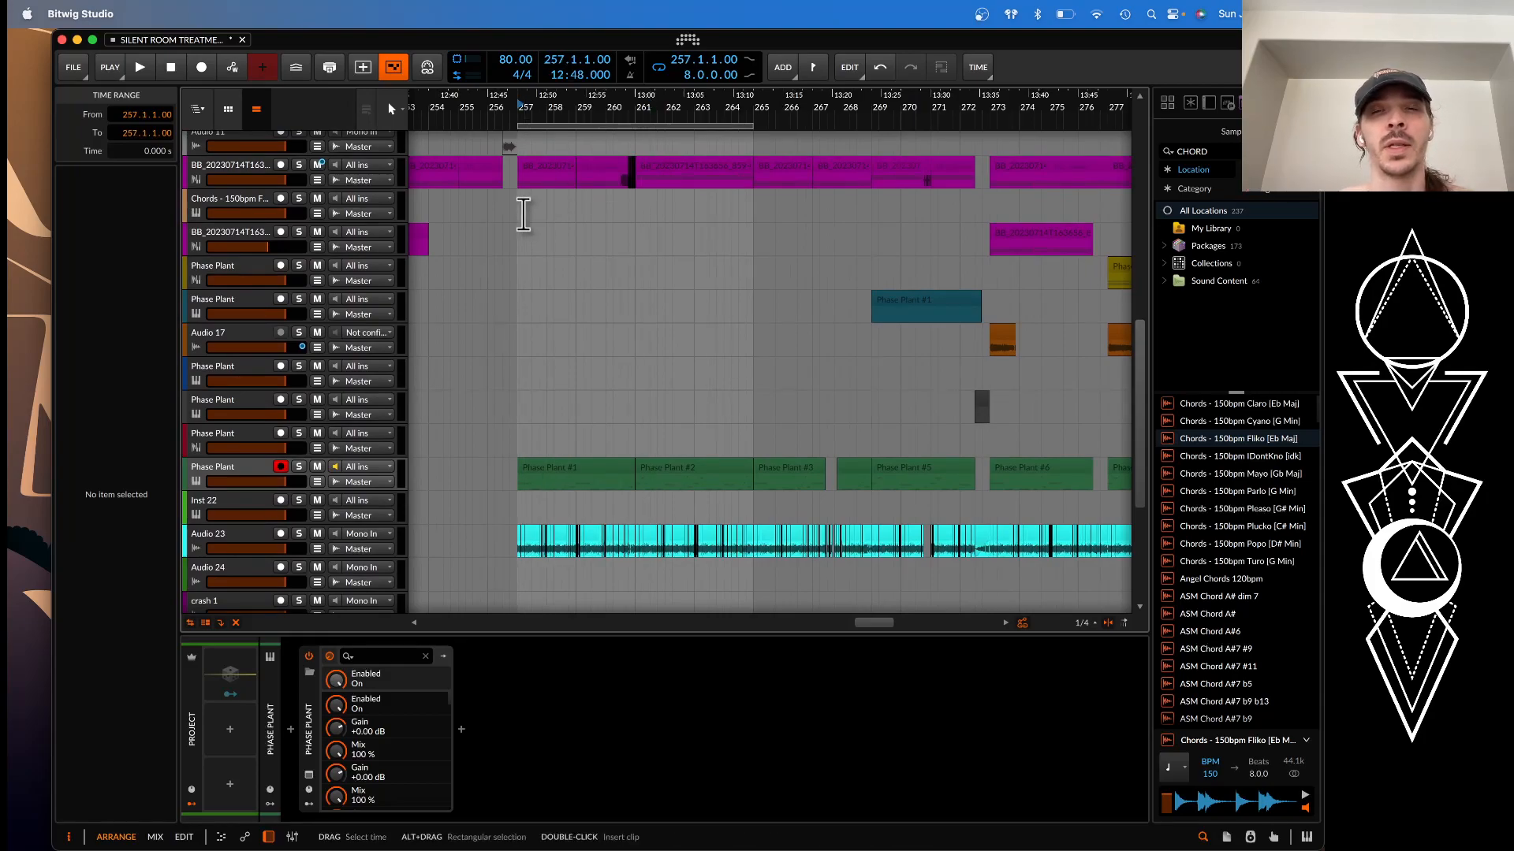
scroll(523, 213, "up", 2)
scroll(583, 223, "up", 2)
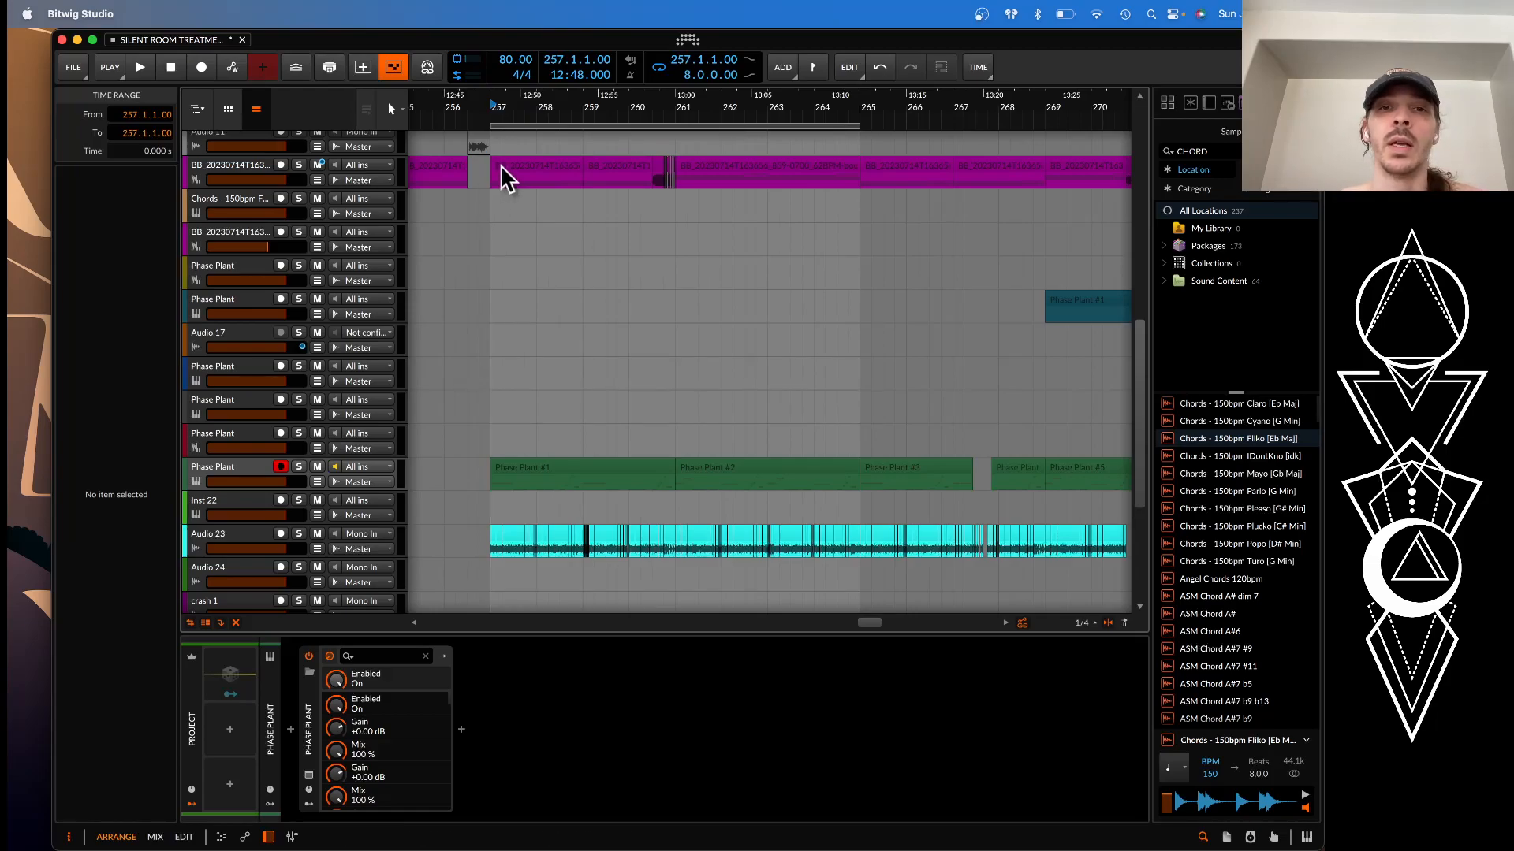
left_click_drag(495, 175, 696, 166)
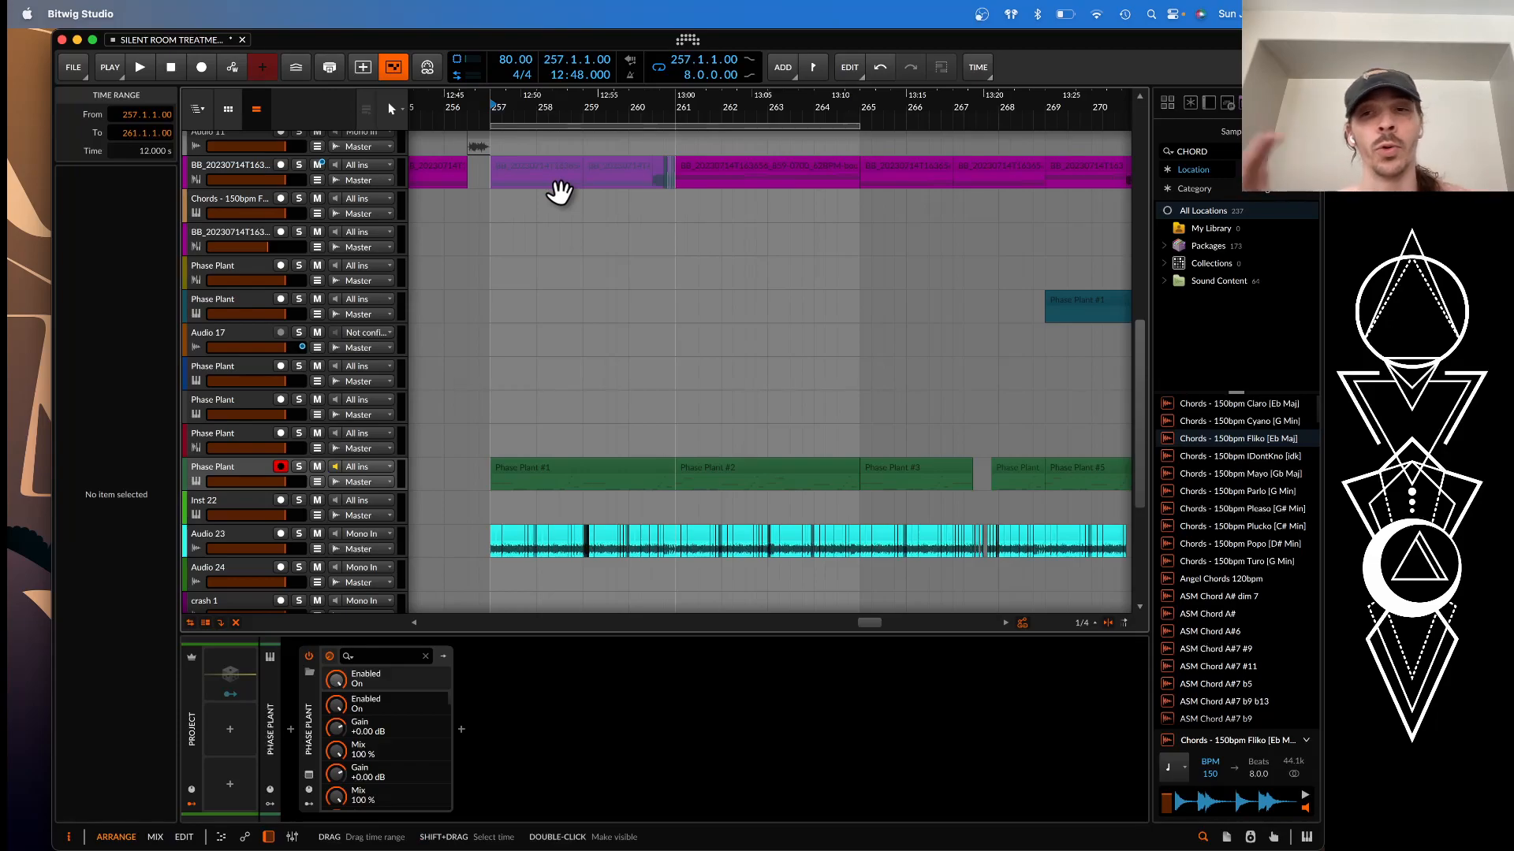
Play the eight-bar loop from bar 257, mark bar 261 after the chopped synth fill, and stop playback
key("space")
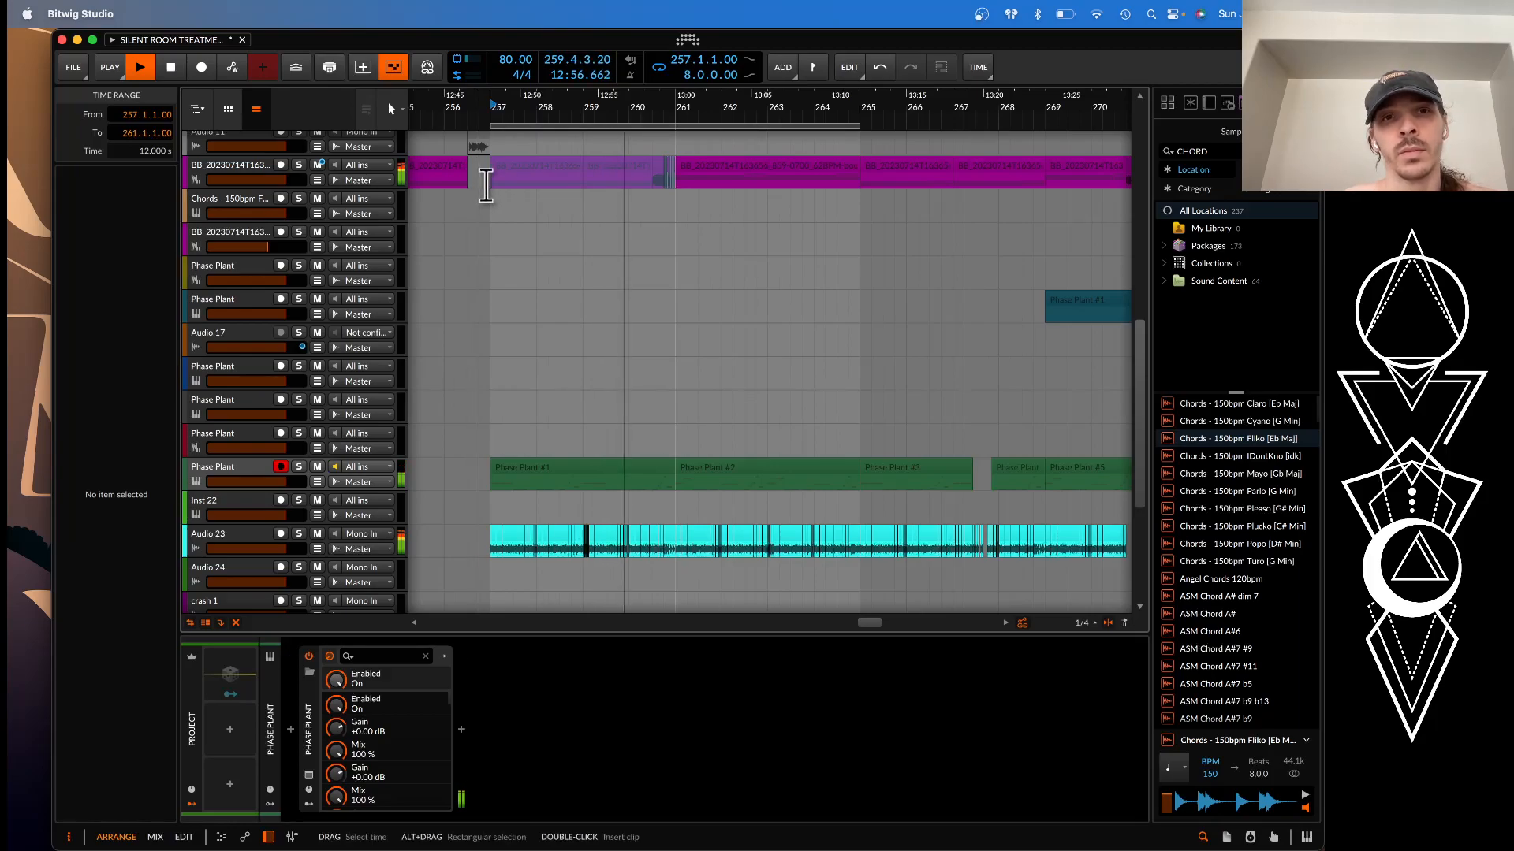
left_click(502, 225)
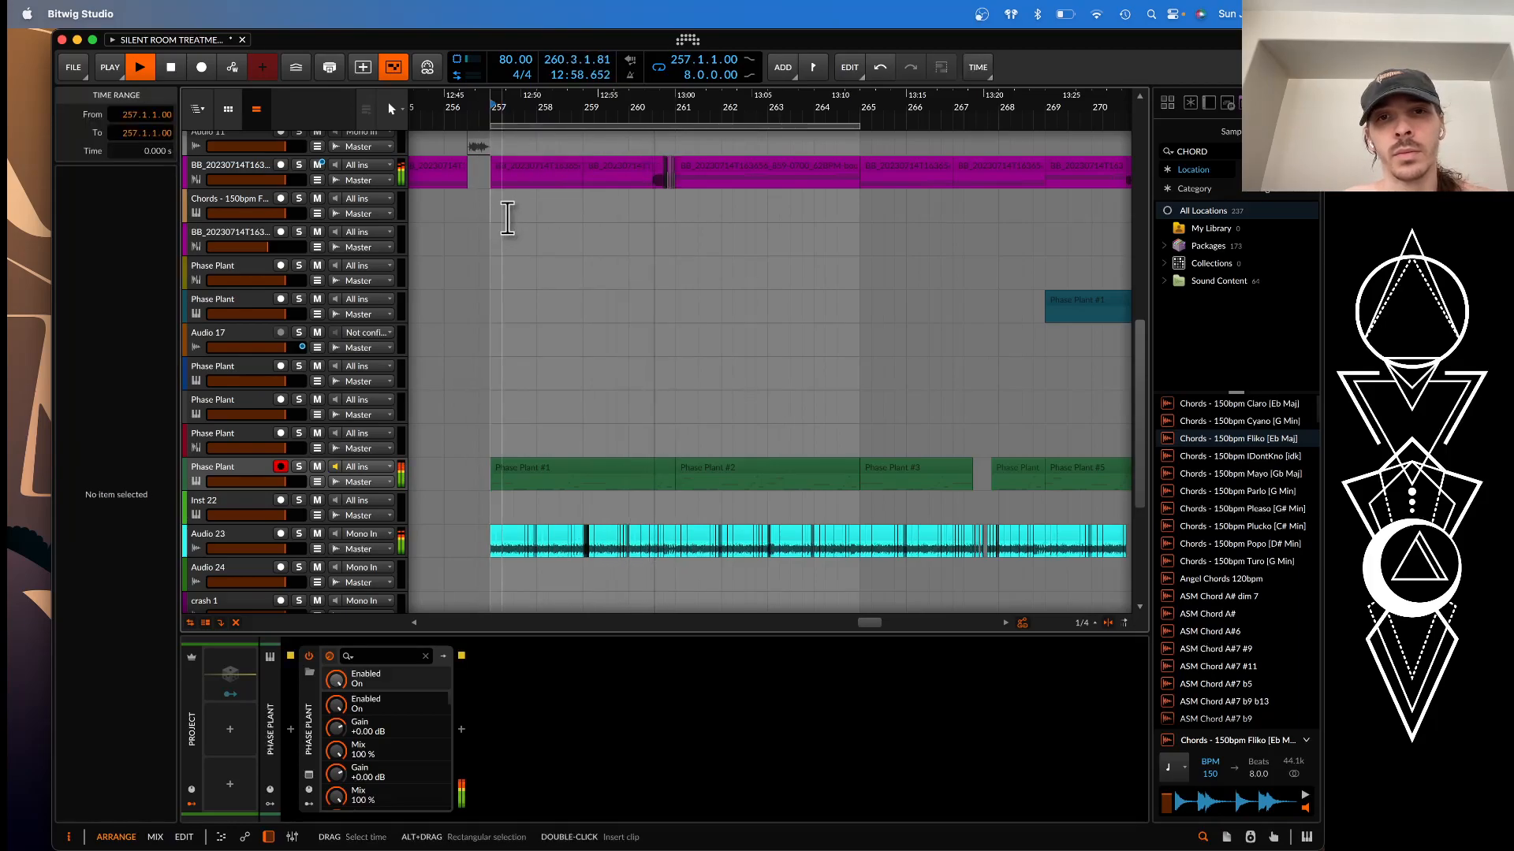
scroll(761, 187, "up", 3)
scroll(764, 187, "down", 1)
left_click(645, 213)
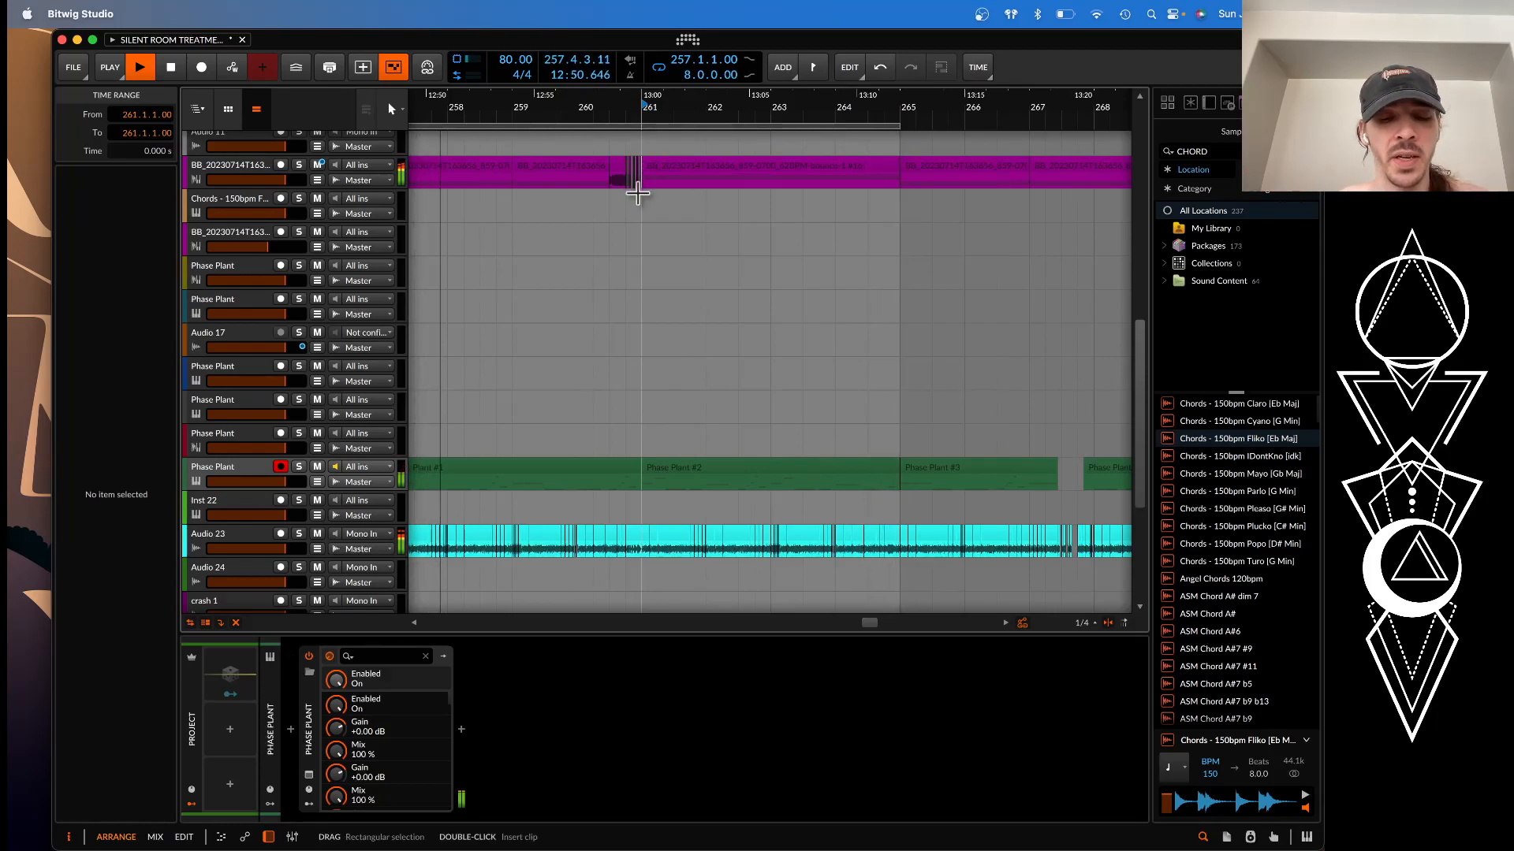
scroll(517, 169, "up", 3)
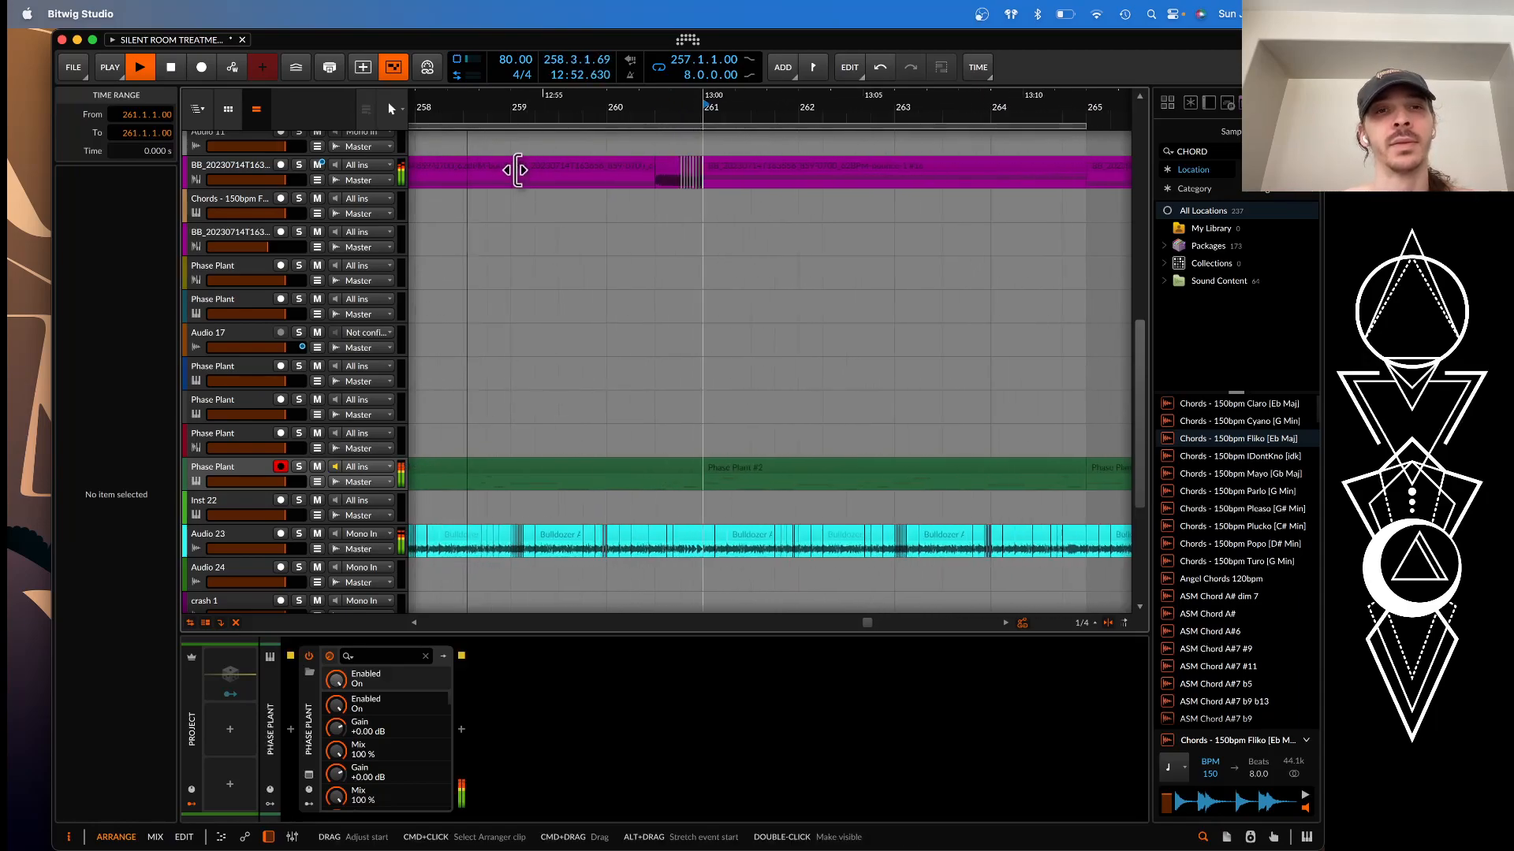
scroll(516, 170, "down", 3)
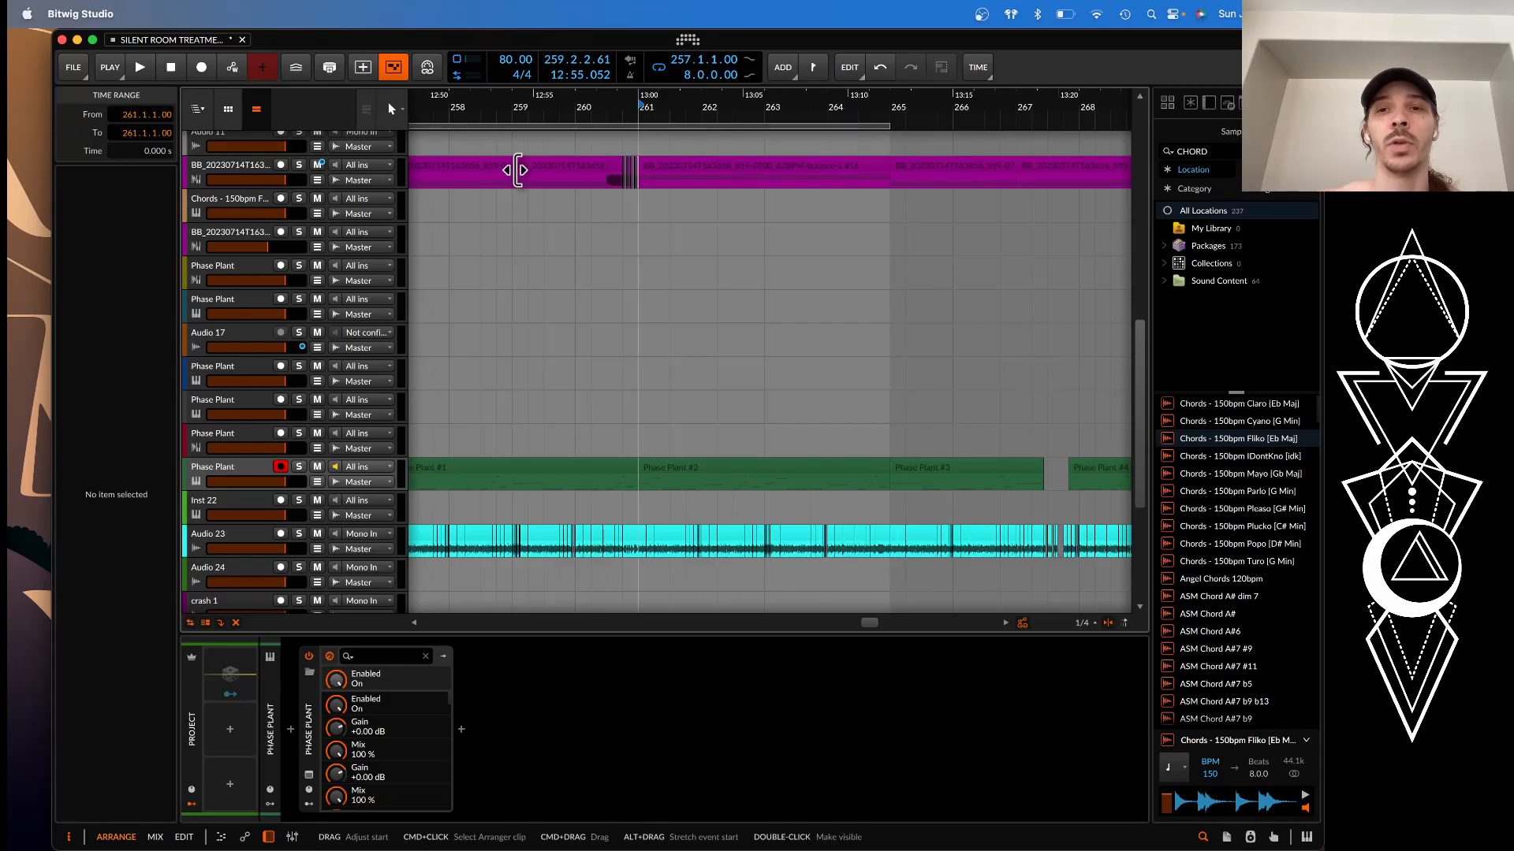
Select the short red resampled clip before bar 289, play it into the next section, and stop playback
scroll(518, 170, "right", 9)
scroll(517, 169, "down", 4)
scroll(514, 169, "right", 4)
scroll(514, 168, "down", 2)
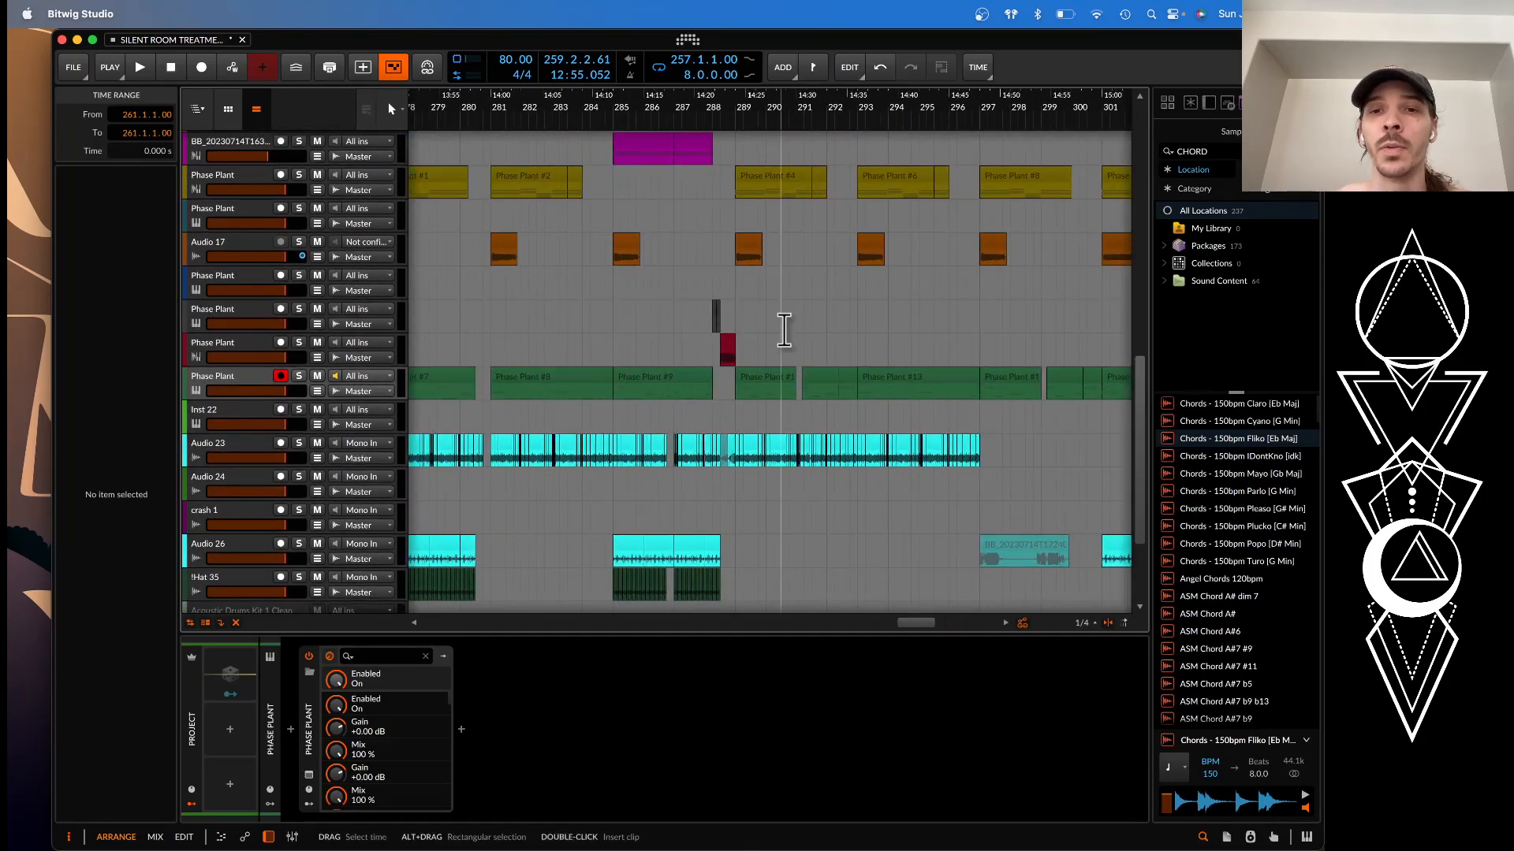
scroll(784, 330, "up", 4)
left_click(628, 351)
key("space")
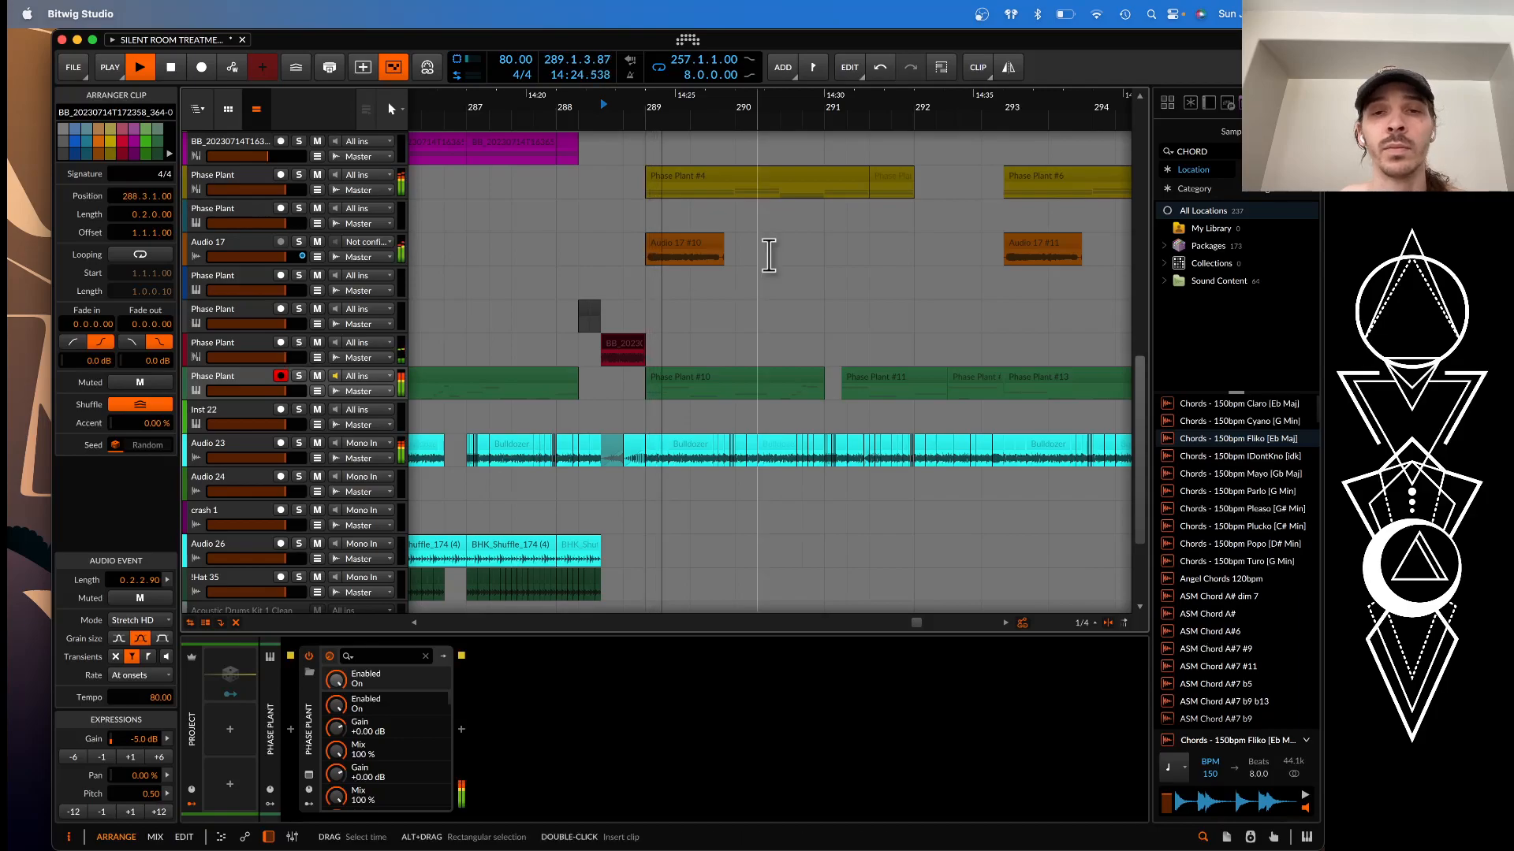
scroll(769, 255, "down", 1)
key("space")
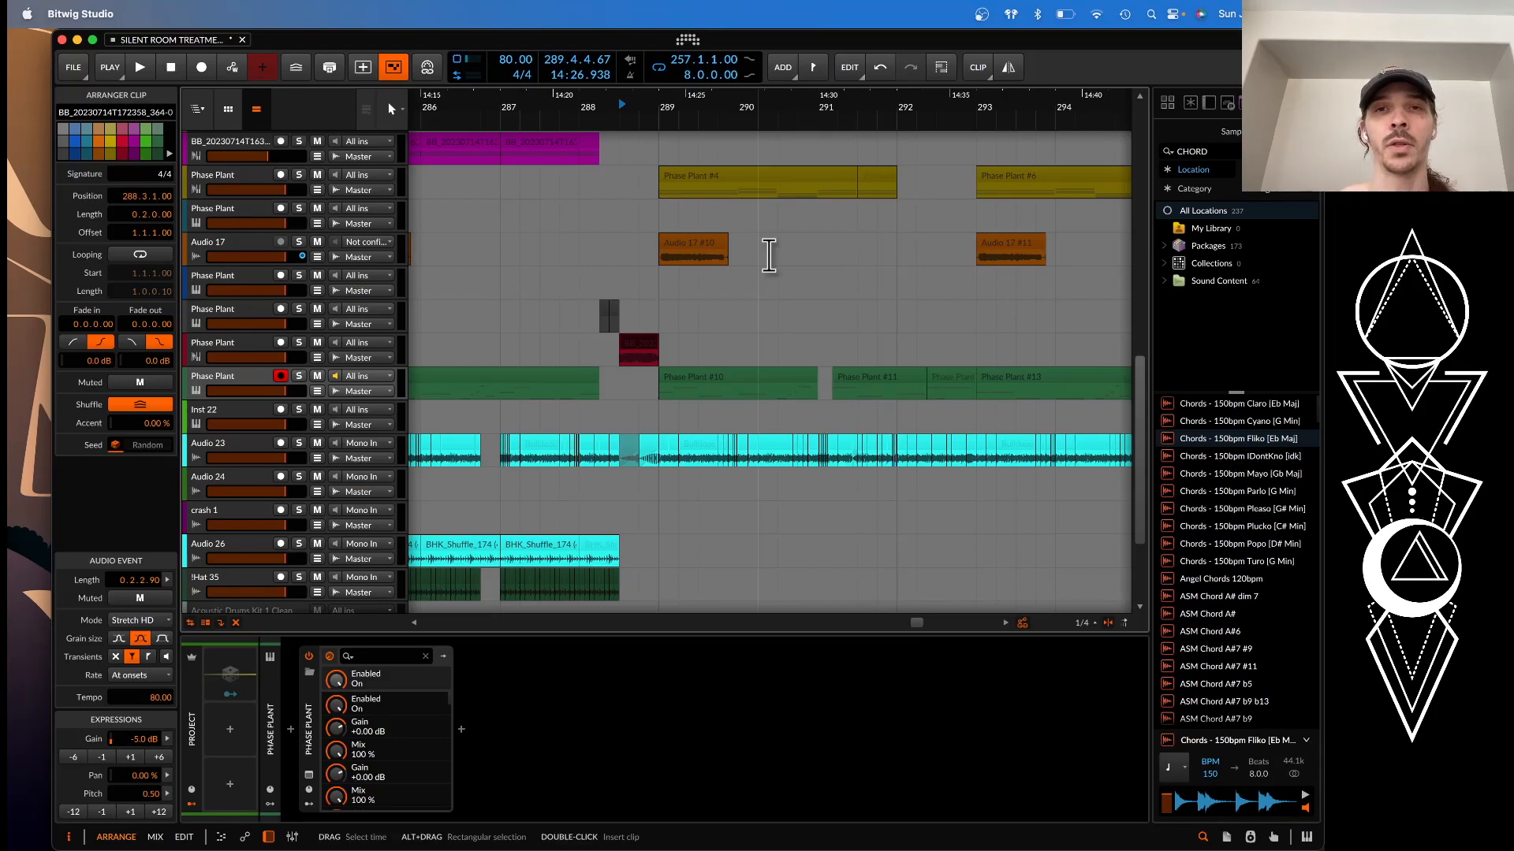
Show an overview of all open windows to reach the OBS window
key("ctrl+Up")
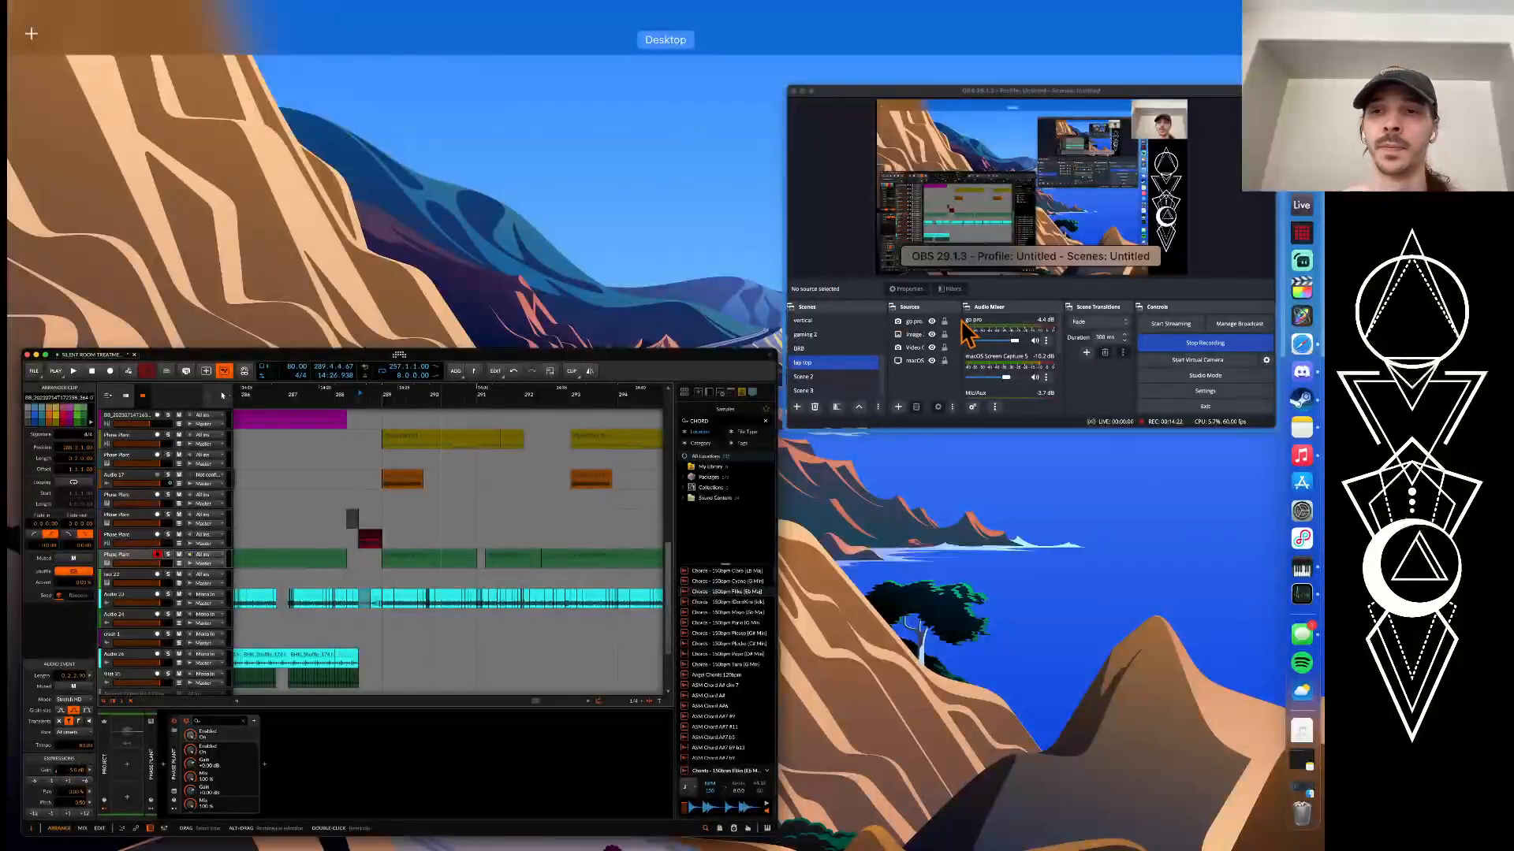